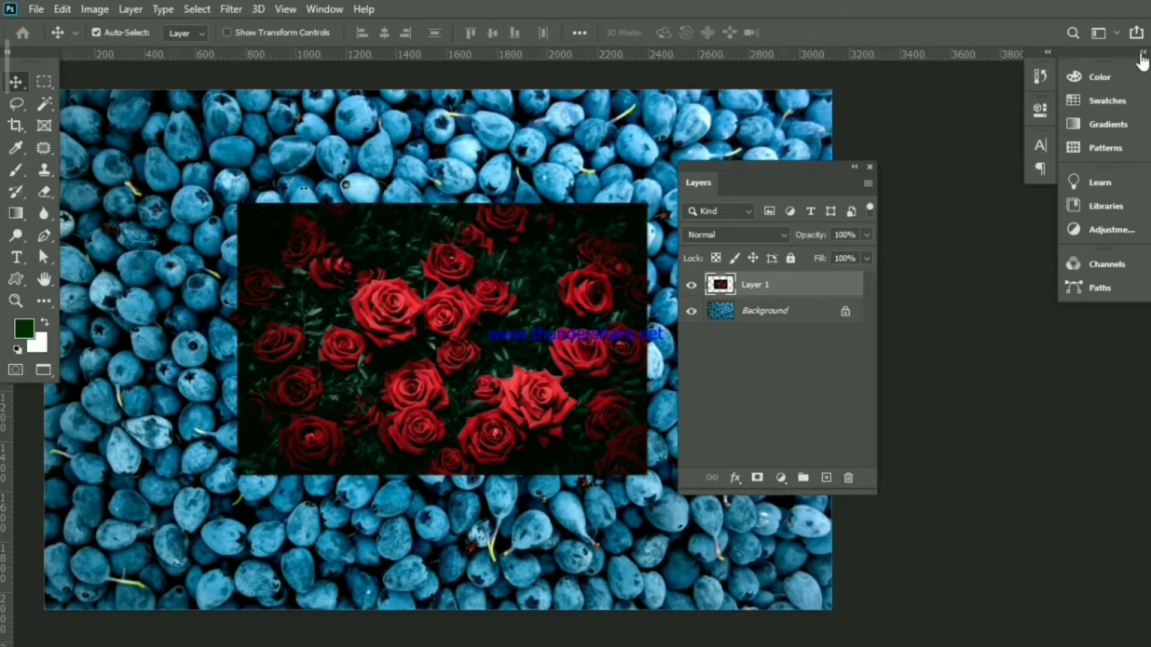
- Float the toolbar and the docked panel group, and move the Layers panel clear of the middle of the canvas
{"action": "left_click", "coordinate": [1143, 52]}
{"action": "left_click", "coordinate": [1144, 52]}
{"action": "left_click_drag", "start_coordinate": [1086, 60], "coordinate": [960, 129]}
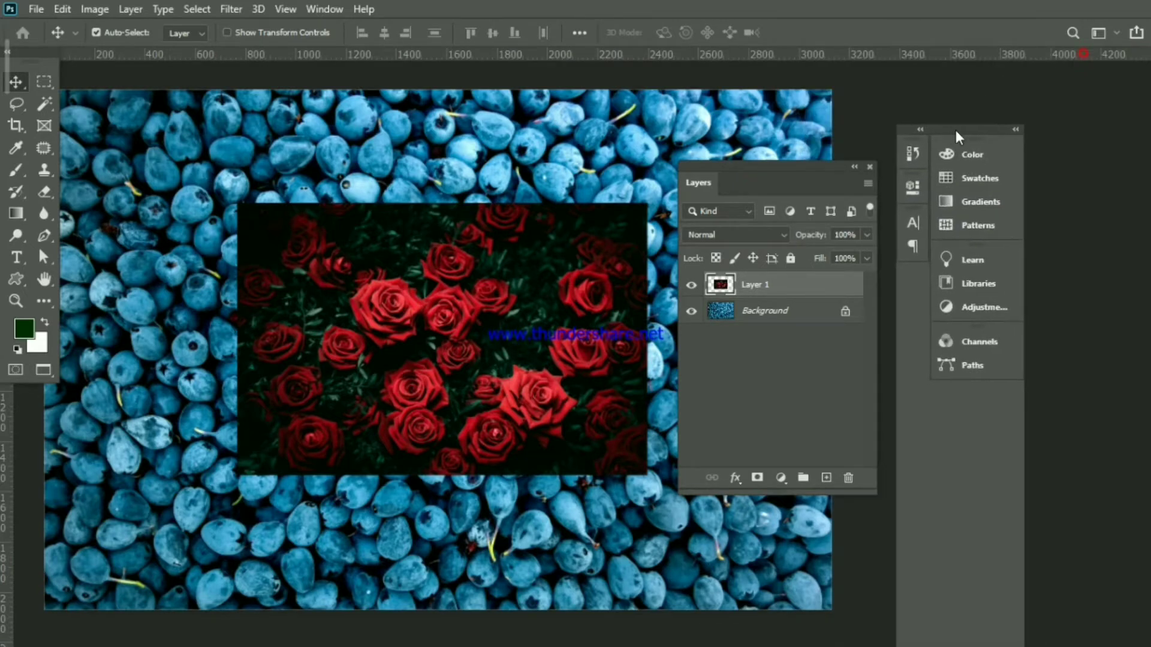
{"action": "left_click", "coordinate": [1018, 129]}
{"action": "left_click_drag", "start_coordinate": [806, 178], "coordinate": [1028, 159]}
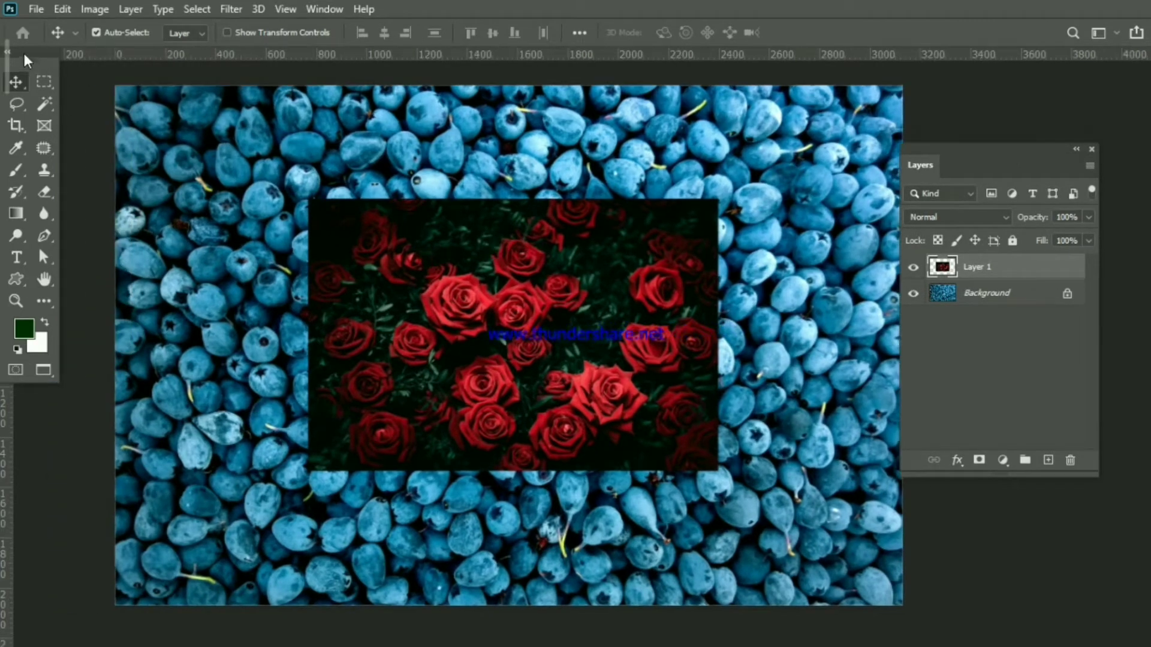
{"action": "left_click_drag", "start_coordinate": [27, 52], "coordinate": [34, 111]}
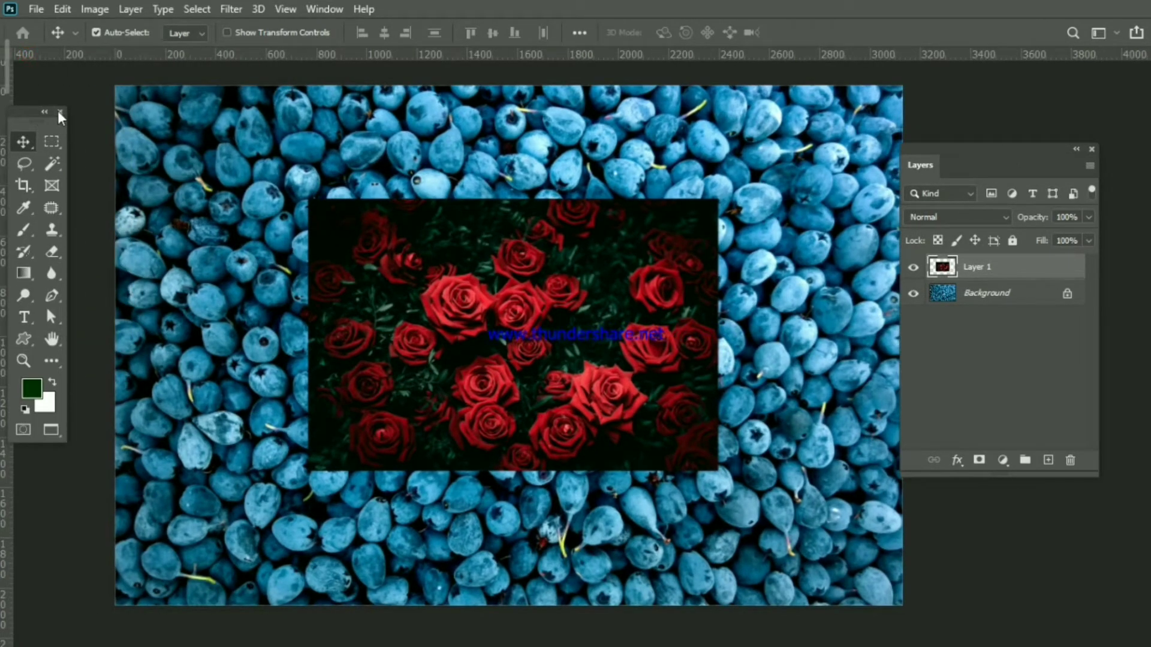
- Cycle through the screen modes and return to full screen with menu bar
{"action": "mouse_move", "coordinate": [486, 260]}
{"action": "left_mouse_down"}
{"action": "mouse_move", "coordinate": [527, 222]}
{"action": "mouse_move", "coordinate": [476, 245]}
{"action": "left_mouse_up"}
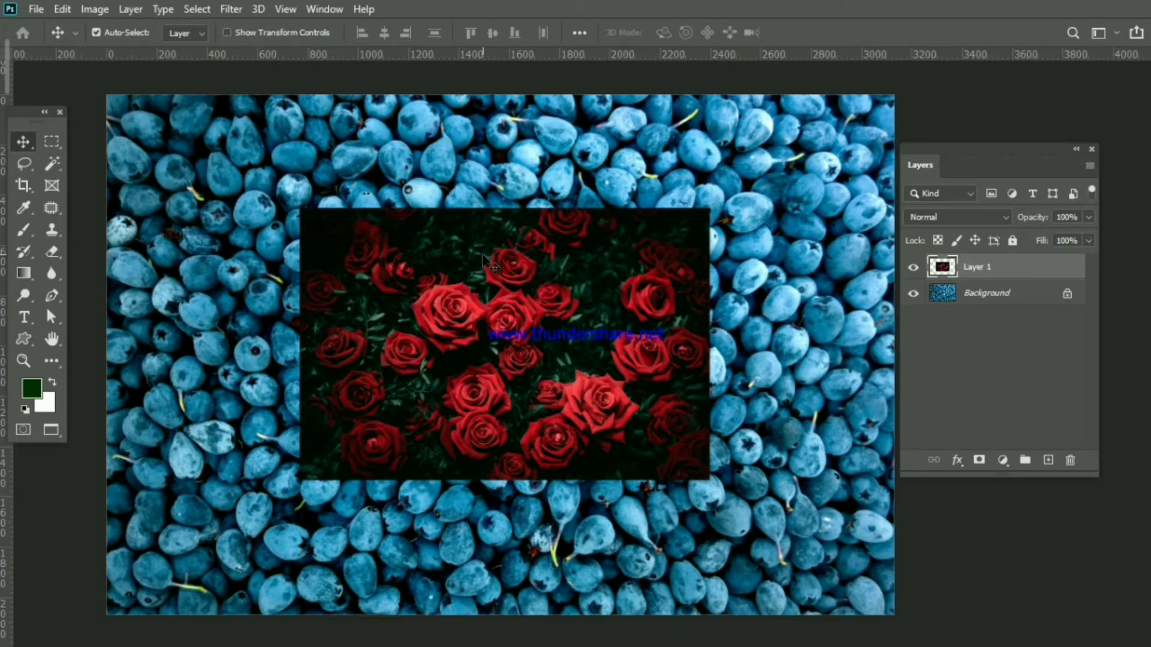
{"action": "key", "text": "f"}
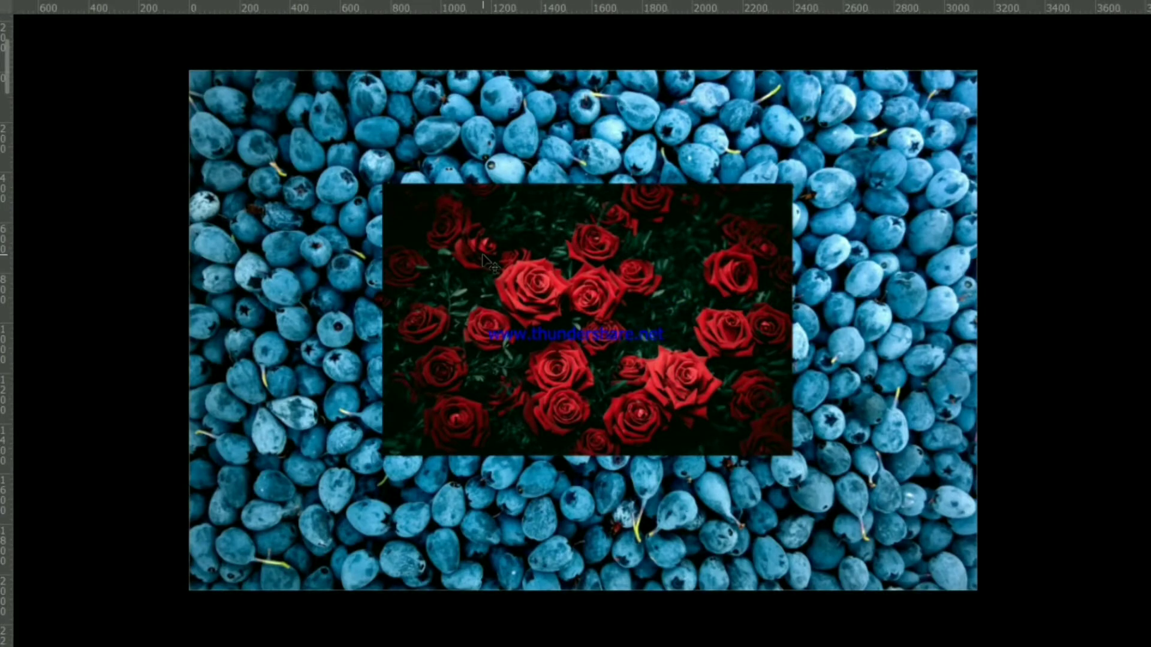
{"action": "key", "text": "f"}
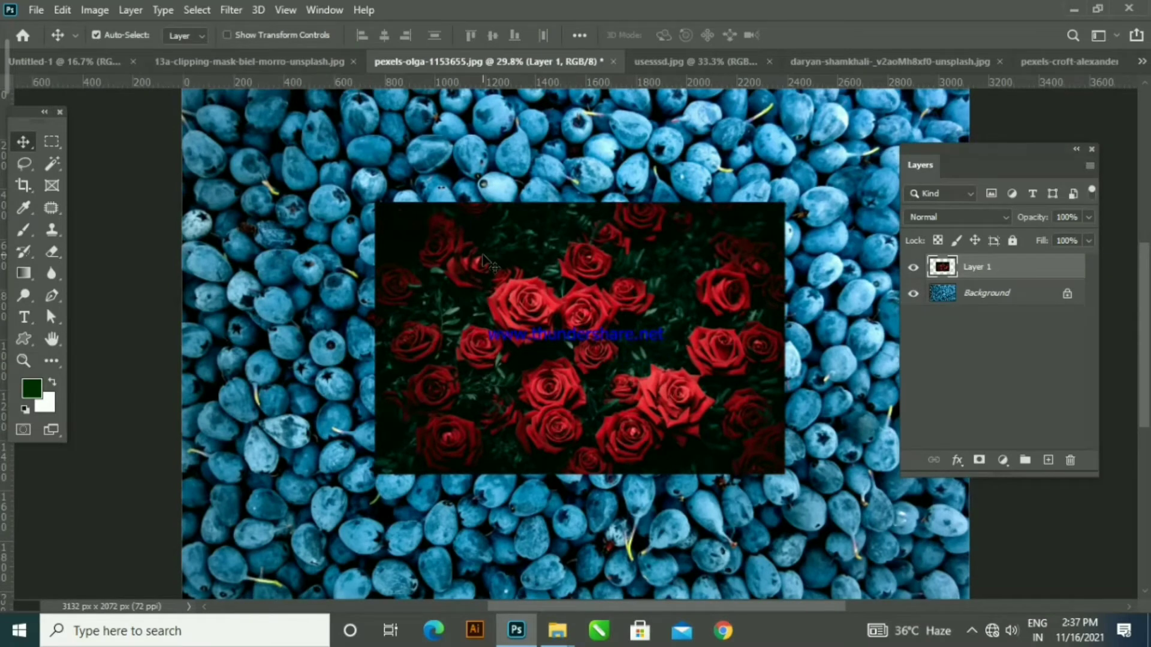
{"action": "key", "text": "f"}
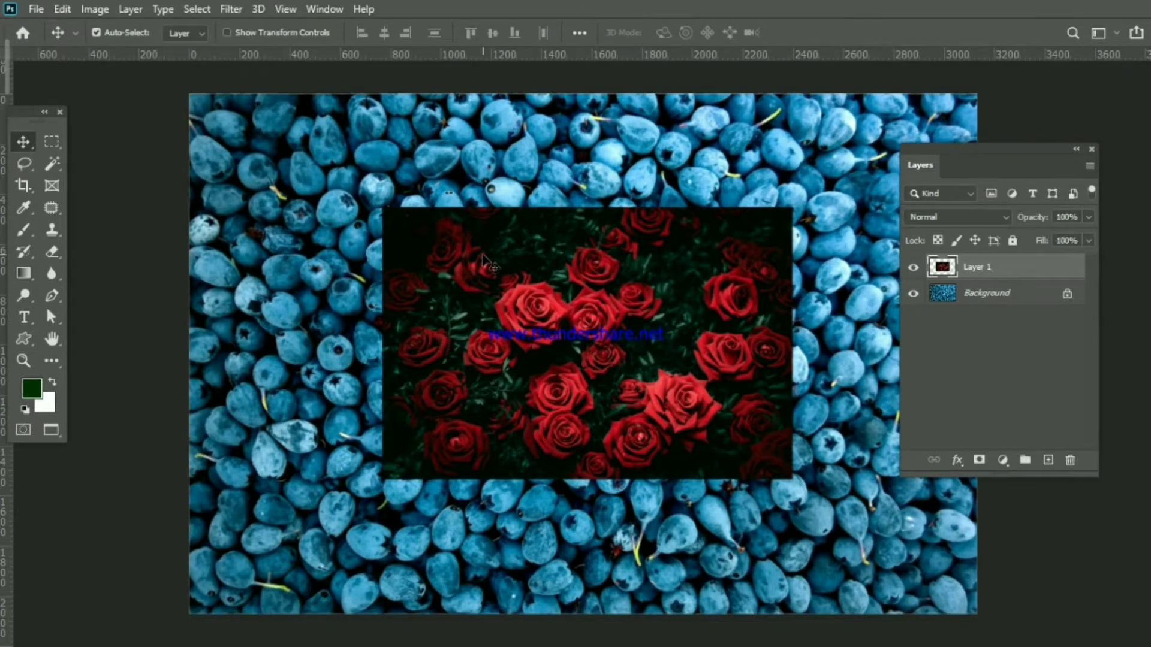
{"action": "key", "text": "space"}
{"action": "left_click_drag", "start_coordinate": [635, 242], "coordinate": [551, 247]}
{"action": "scroll", "coordinate": [536, 289], "scroll_direction": "up", "scroll_amount": 2}
{"action": "mouse_move", "coordinate": [540, 286]}
{"action": "left_mouse_down"}
{"action": "mouse_move", "coordinate": [555, 275]}
{"action": "mouse_move", "coordinate": [503, 382]}
{"action": "mouse_move", "coordinate": [555, 301]}
{"action": "mouse_move", "coordinate": [526, 301]}
{"action": "left_mouse_up"}
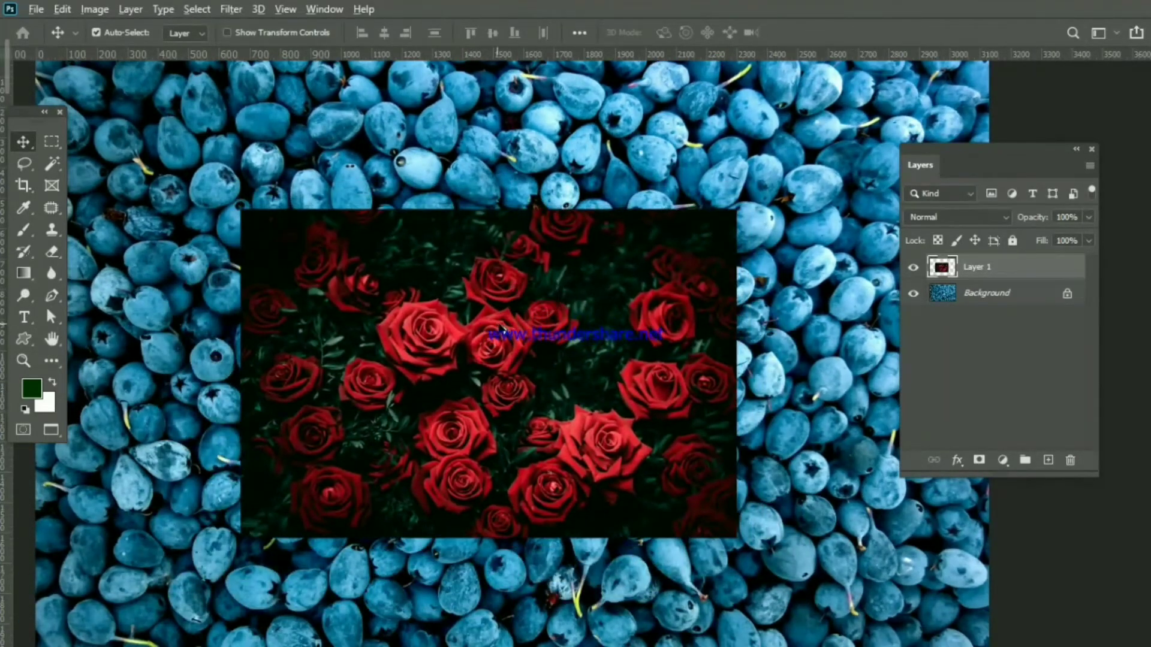
{"action": "key", "text": "ctrl+minus"}
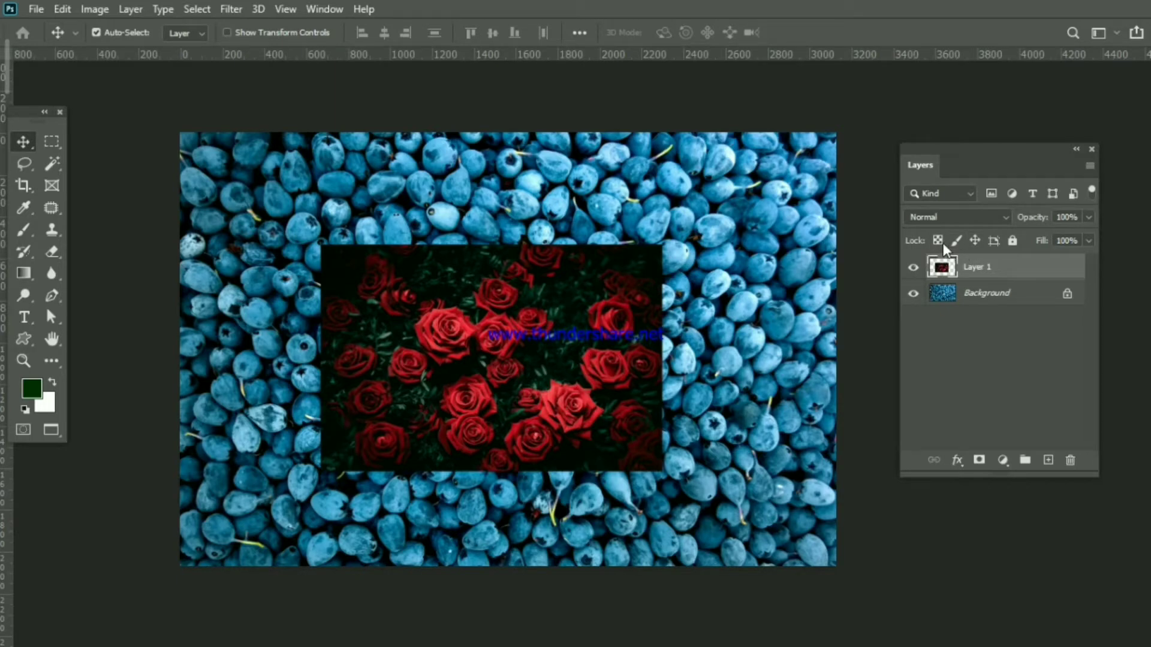
- Convert the locked Background into a regular layer and lock the transparent pixels of the roses layer, Layer 1
{"action": "left_click", "coordinate": [1067, 294]}
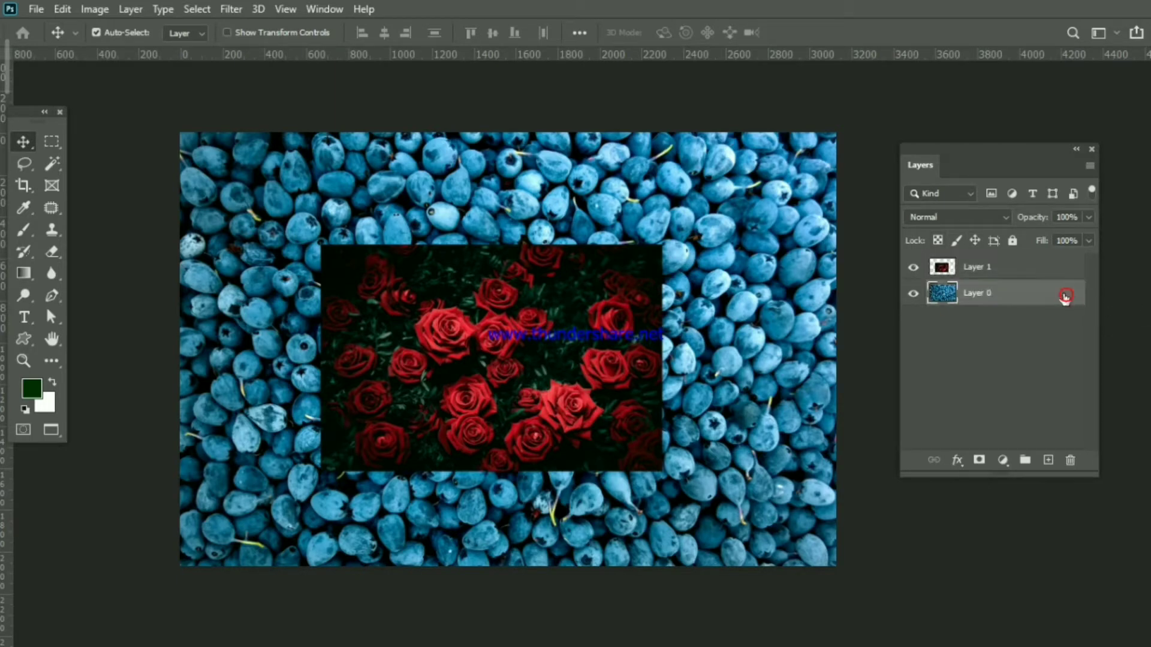
{"action": "left_click", "coordinate": [1021, 272]}
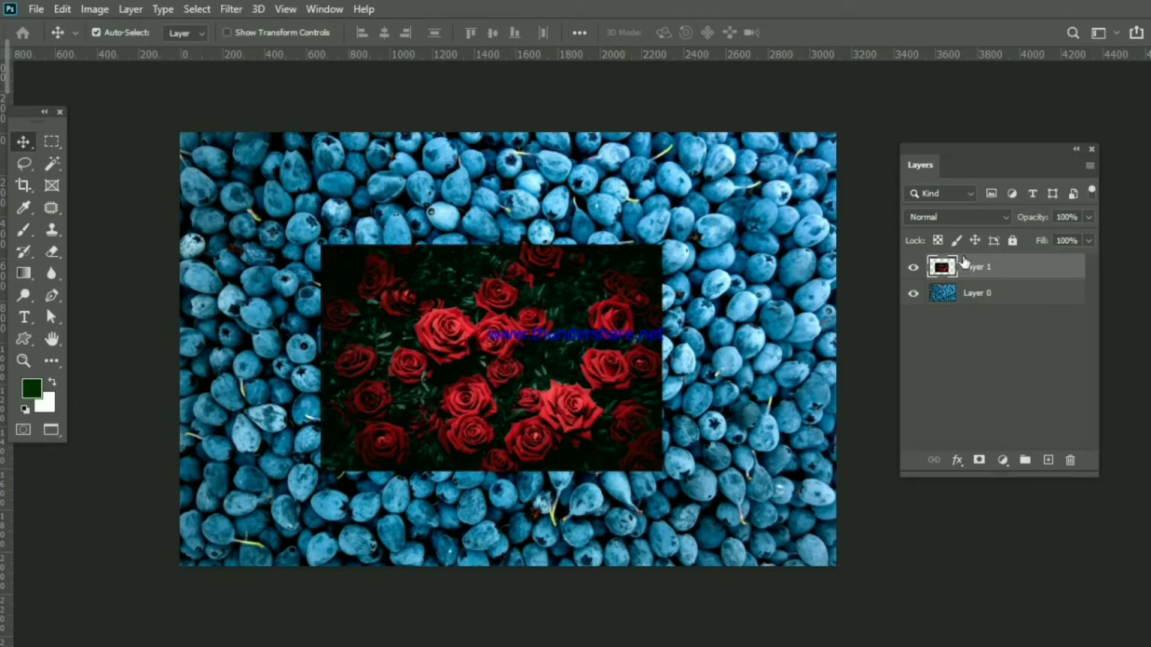
{"action": "left_click", "coordinate": [940, 241]}
- Set up the Brush tool with a size of 200 and white as the foreground color
{"action": "left_click", "coordinate": [20, 236]}
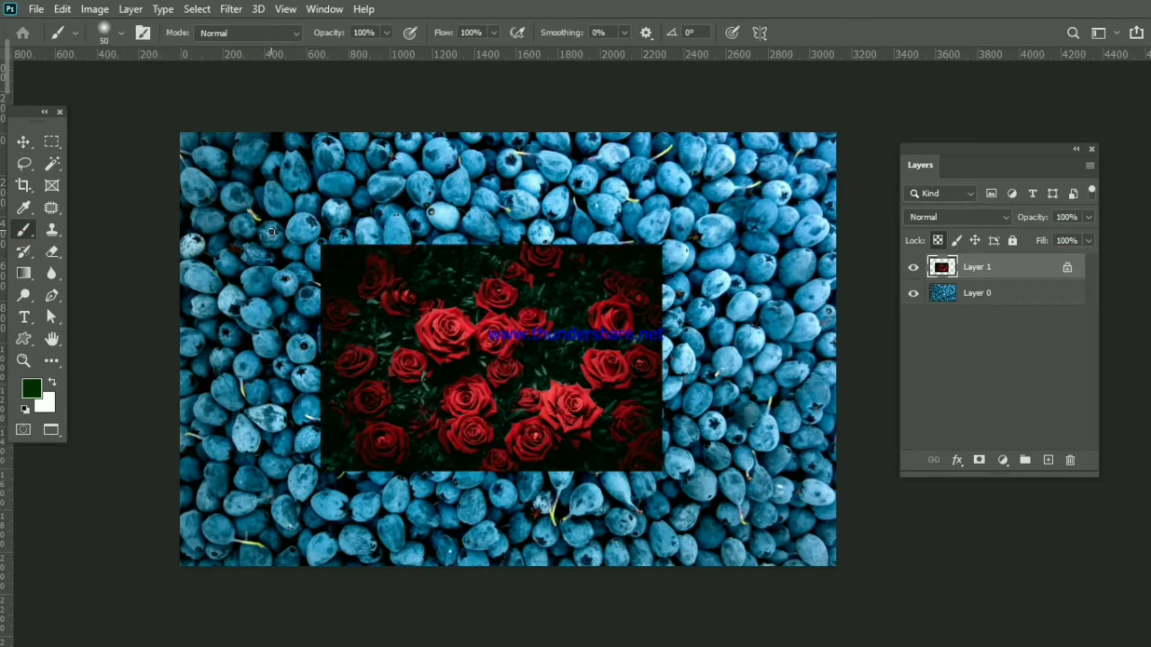
{"action": "key", "text": "bracketright"}
{"action": "key", "text": "bracketright"}
{"action": "key", "text": "bracketright"}
{"action": "key", "text": "bracketright"}
{"action": "key", "text": "bracketright"}
{"action": "key", "text": "bracketright"}
{"action": "key", "text": "bracketright"}
{"action": "key", "text": "bracketright"}
{"action": "key", "text": "bracketright"}
{"action": "left_click", "coordinate": [52, 383]}
- Paint a wavy white stroke diagonally across the roses on Layer 1 and undo it
{"action": "mouse_move", "coordinate": [324, 243]}
{"action": "left_mouse_down"}
{"action": "mouse_move", "coordinate": [345, 323]}
{"action": "mouse_move", "coordinate": [442, 304]}
{"action": "mouse_move", "coordinate": [469, 391]}
{"action": "mouse_move", "coordinate": [672, 446]}
{"action": "left_mouse_up"}
{"action": "key", "text": "ctrl+z"}
{"action": "mouse_move", "coordinate": [332, 248]}
{"action": "left_mouse_down"}
{"action": "mouse_move", "coordinate": [348, 292]}
{"action": "mouse_move", "coordinate": [385, 282]}
{"action": "mouse_move", "coordinate": [408, 318]}
{"action": "mouse_move", "coordinate": [480, 298]}
{"action": "mouse_move", "coordinate": [553, 363]}
{"action": "mouse_move", "coordinate": [603, 366]}
{"action": "mouse_move", "coordinate": [619, 385]}
{"action": "left_mouse_up"}
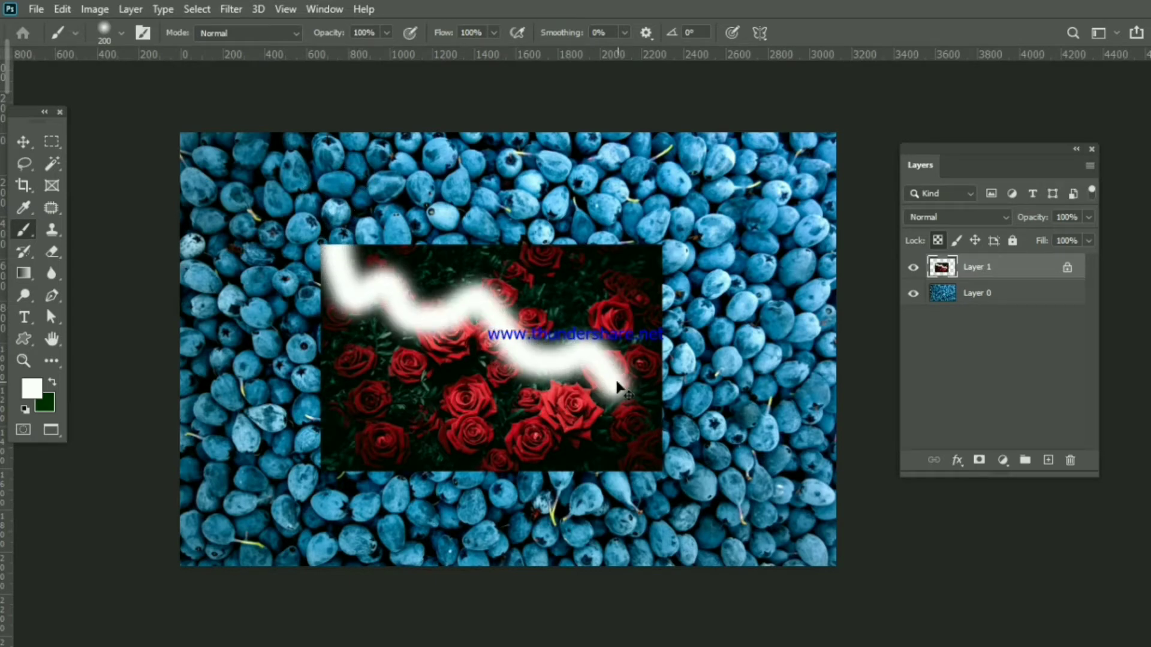
{"action": "key", "text": "ctrl+z"}
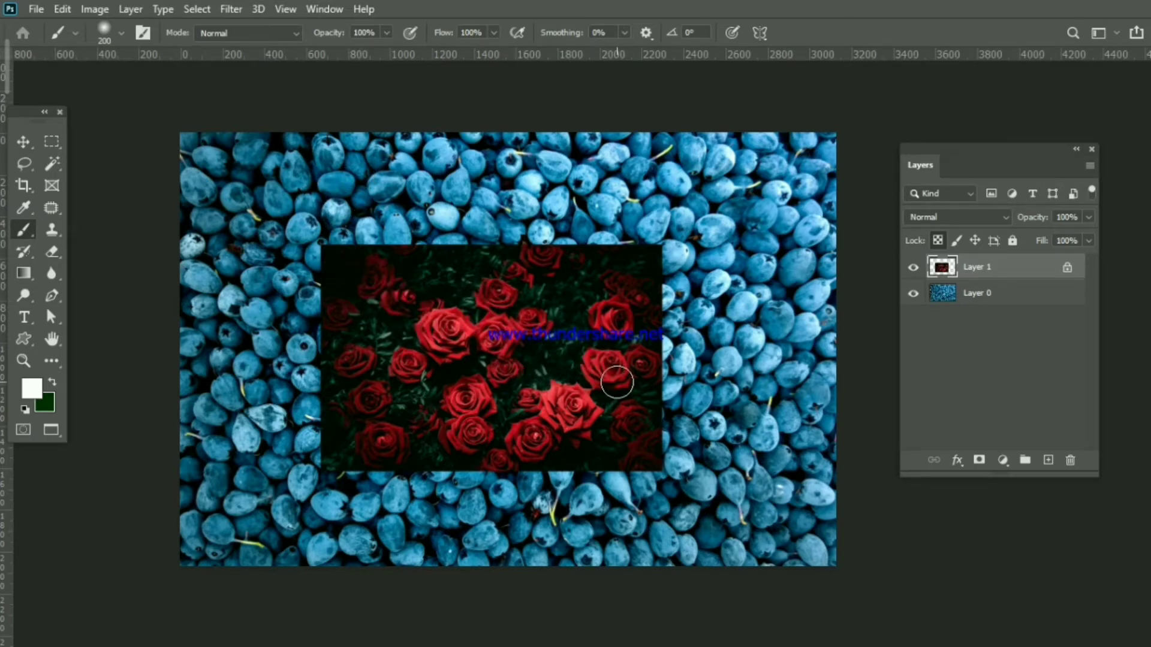
- Release the transparent pixel lock on Layer 1 and move the roses image into the canvas's lower-left corner
{"action": "left_click", "coordinate": [941, 238]}
{"action": "left_click", "coordinate": [23, 142]}
{"action": "left_click_drag", "start_coordinate": [517, 363], "coordinate": [369, 436]}
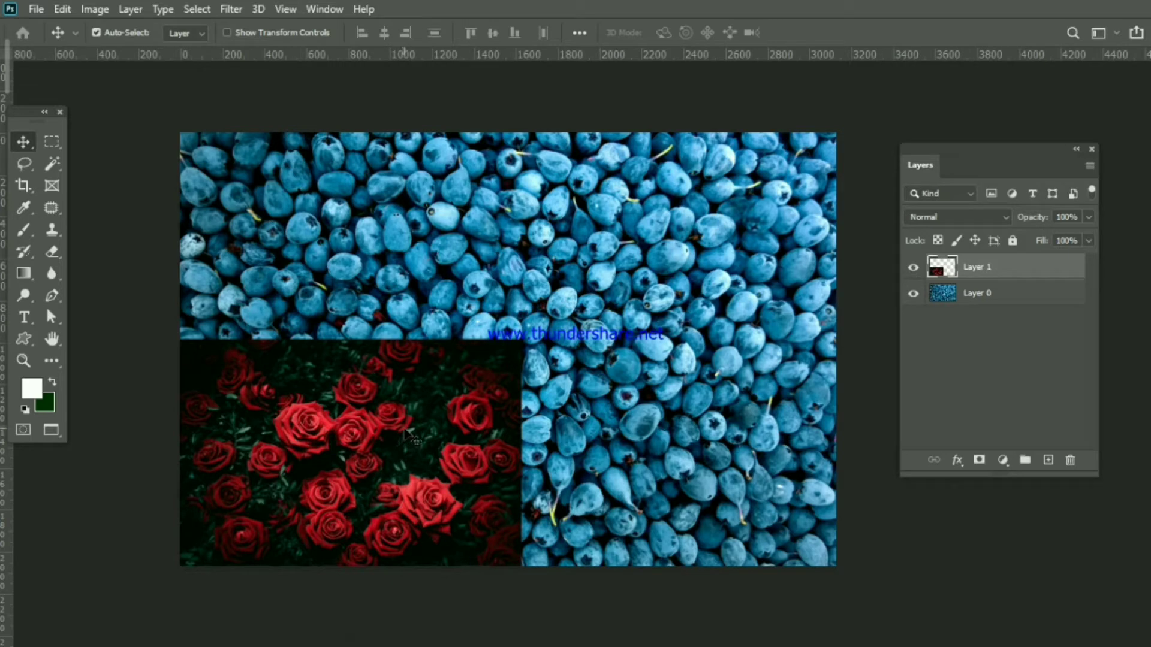
- Lock the image pixels of Layer 1 and try to paint over the roses with the Brush tool
{"action": "left_click", "coordinate": [957, 241]}
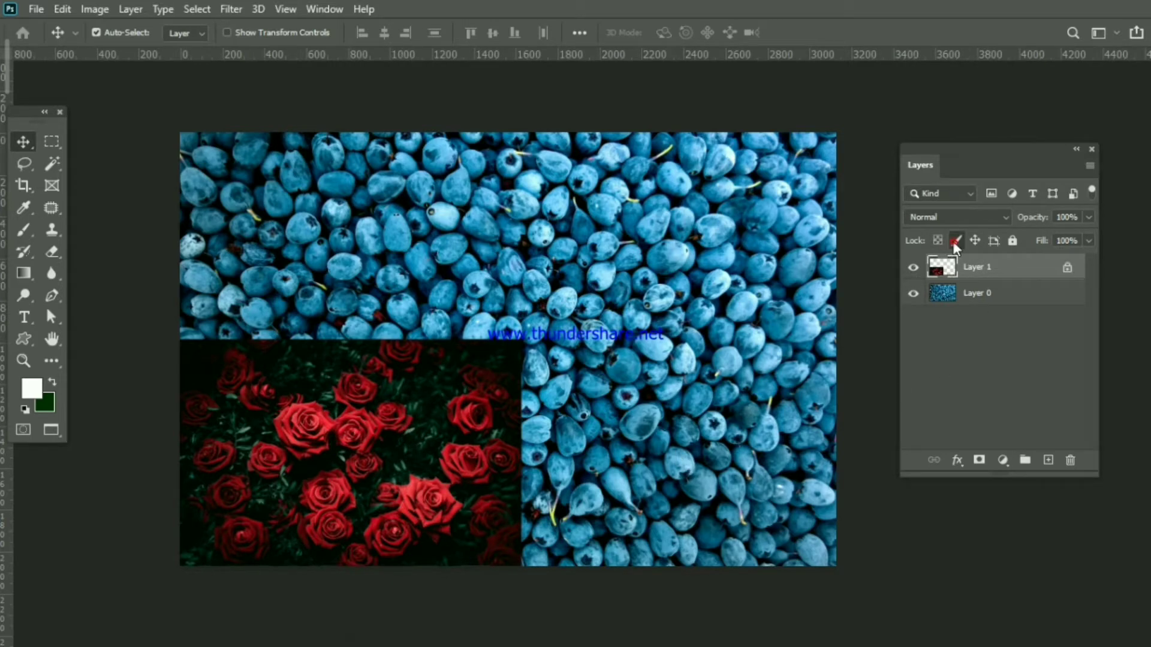
{"action": "left_click", "coordinate": [22, 231]}
{"action": "left_click", "coordinate": [286, 403]}
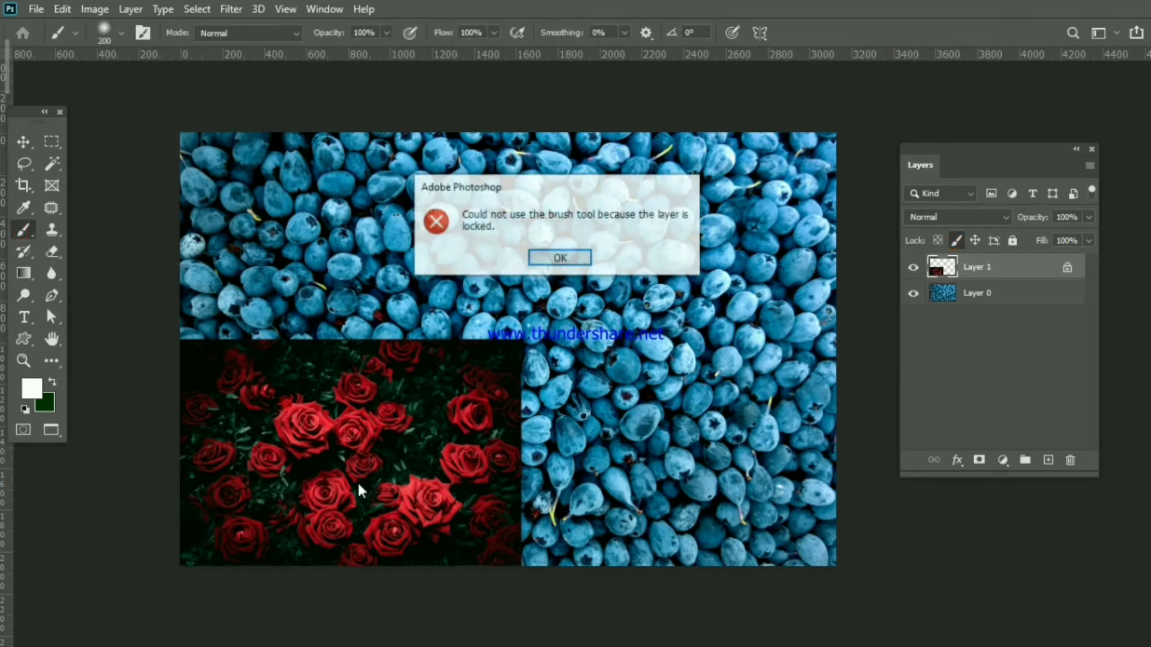
{"action": "left_click", "coordinate": [548, 259]}
{"action": "left_click", "coordinate": [515, 278]}
{"action": "left_click", "coordinate": [561, 259]}
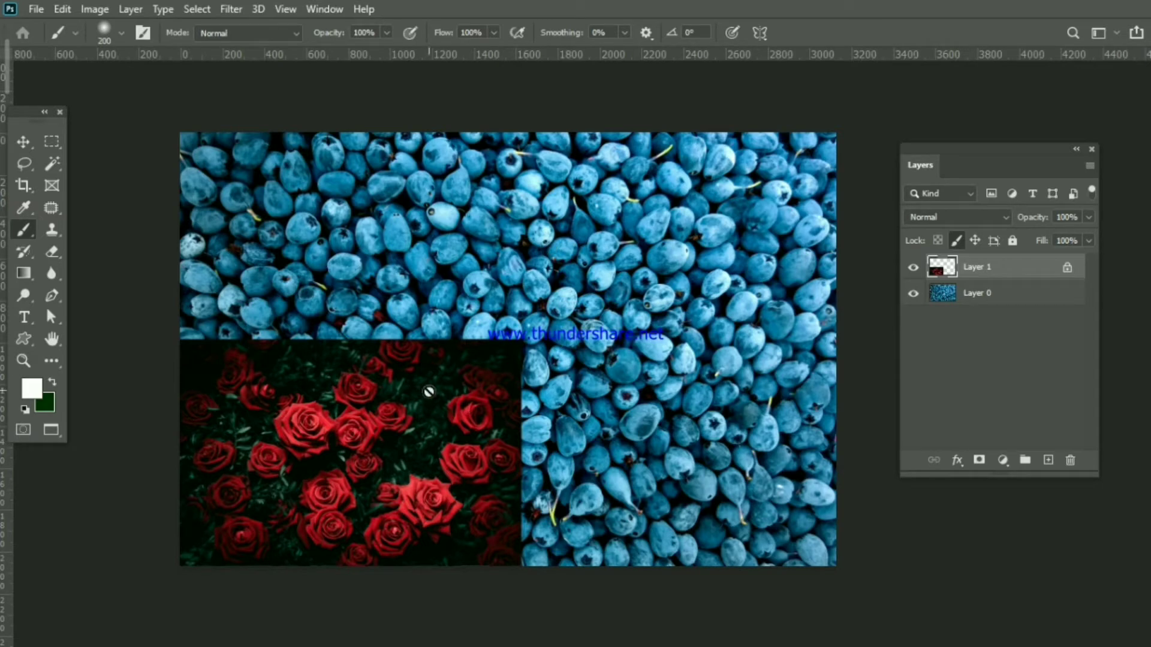
- Move the roses image toward the canvas center, then scale it to about 87% and rotate it about 21° clockwise
{"action": "left_click", "coordinate": [17, 140]}
{"action": "left_click_drag", "start_coordinate": [353, 506], "coordinate": [420, 418]}
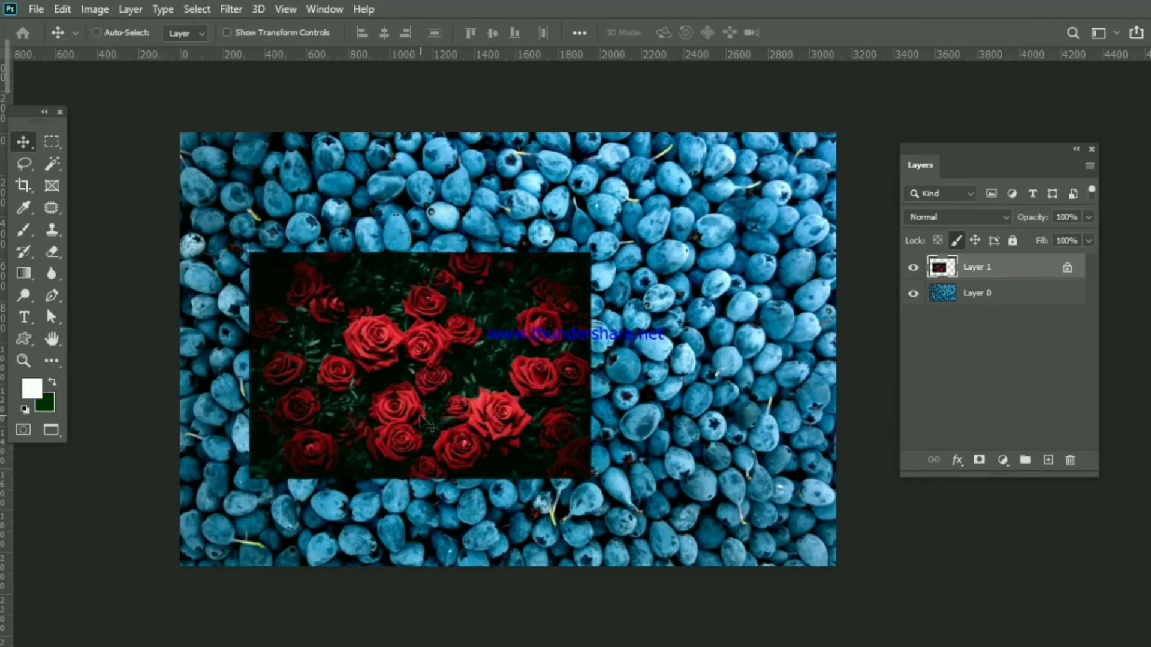
{"action": "key", "text": "alt+shift"}
{"action": "key", "text": "ctrl+t"}
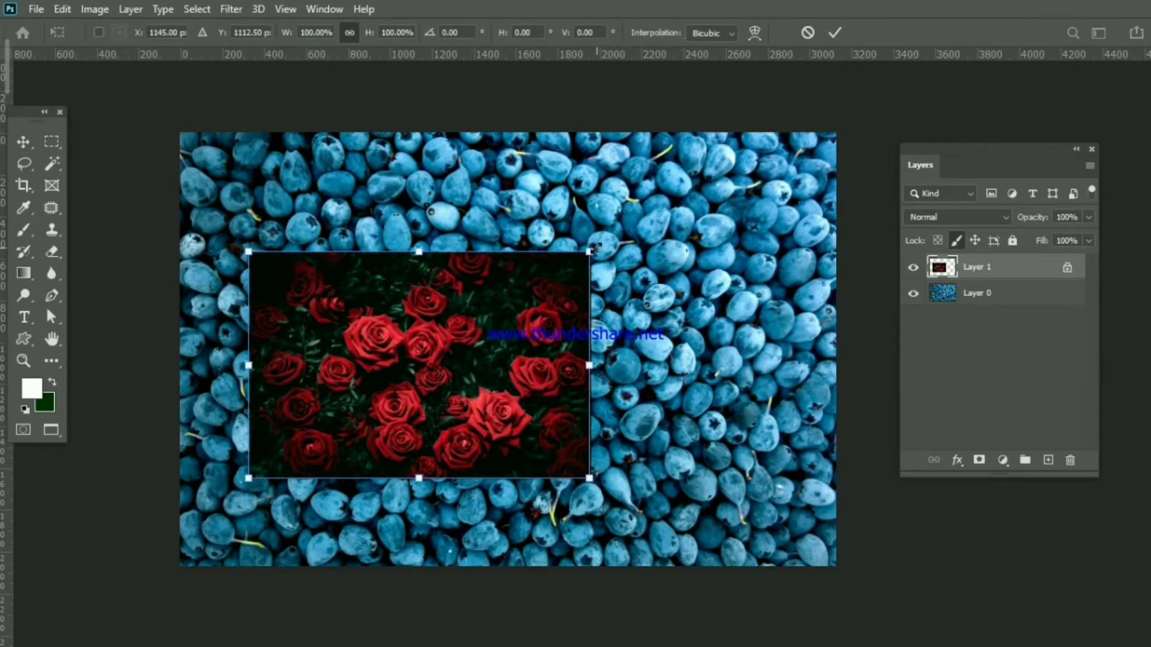
{"action": "left_click_drag", "start_coordinate": [596, 247], "coordinate": [584, 335]}
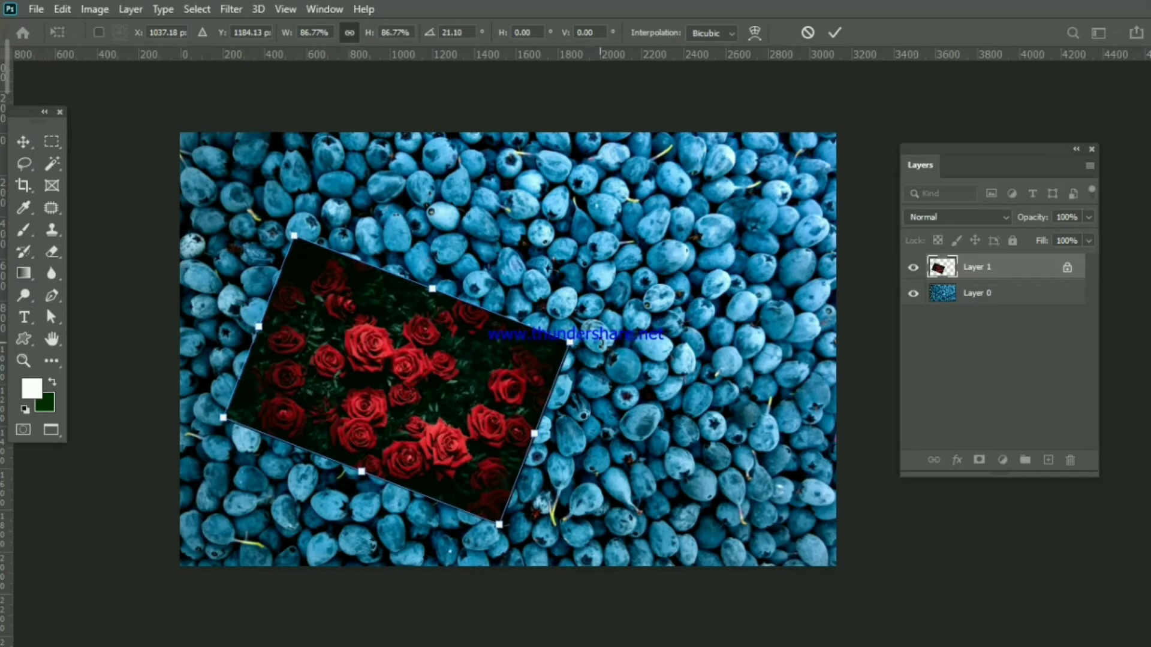
{"action": "left_click", "coordinate": [832, 33]}
- Try brushing over the transformed roses image, then release the image pixel lock on Layer 1
{"action": "left_click", "coordinate": [21, 229]}
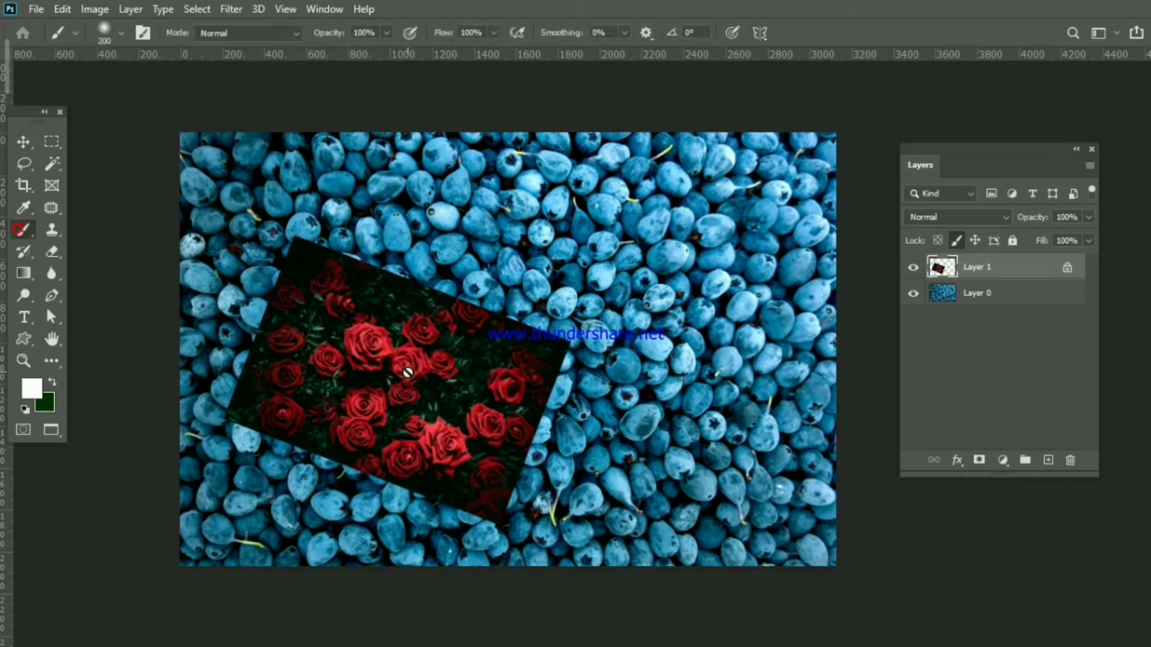
{"action": "left_click", "coordinate": [407, 372]}
{"action": "left_click", "coordinate": [546, 259]}
{"action": "left_click", "coordinate": [958, 242]}
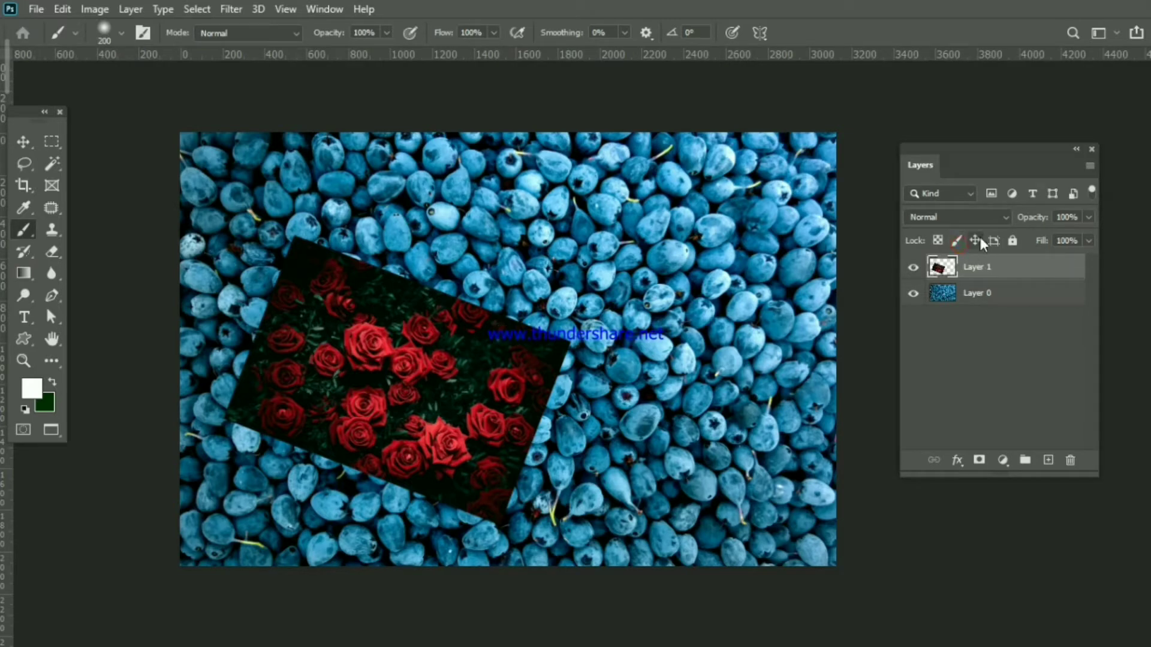
- Rotate the roses image about 37° counterclockwise with Free Transform and place it in the canvas's lower-left corner
{"action": "left_click", "coordinate": [23, 141]}
{"action": "left_click_drag", "start_coordinate": [440, 352], "coordinate": [500, 315]}
{"action": "key", "text": "ctrl+t"}
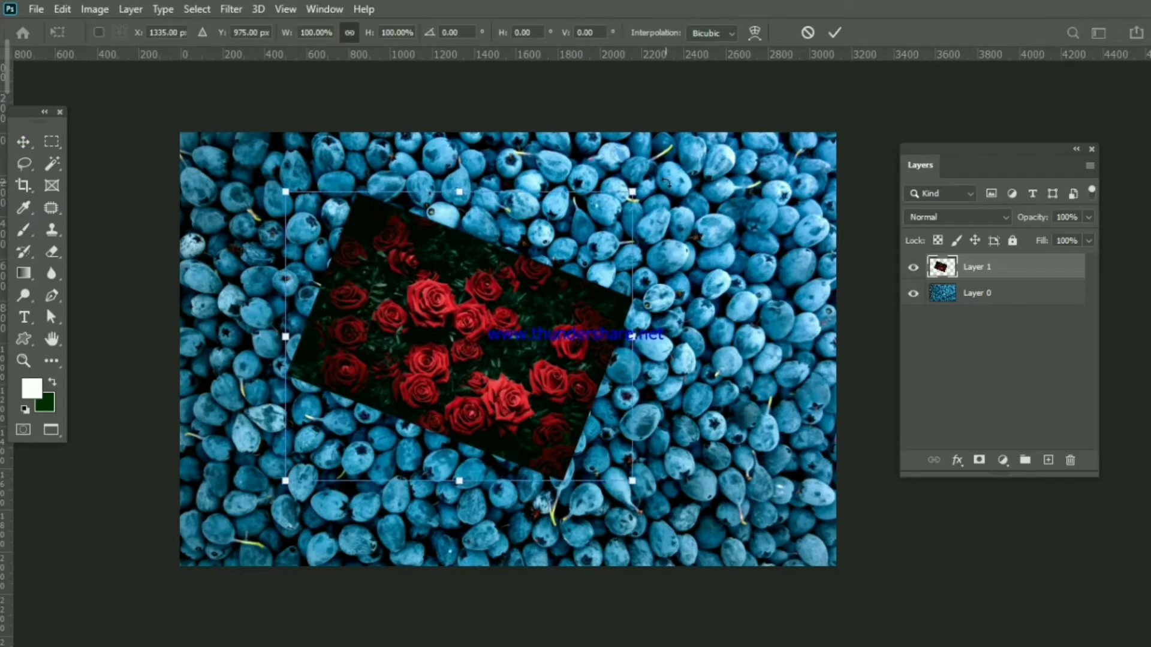
{"action": "left_click_drag", "start_coordinate": [667, 183], "coordinate": [511, 116]}
{"action": "left_click_drag", "start_coordinate": [503, 270], "coordinate": [351, 447]}
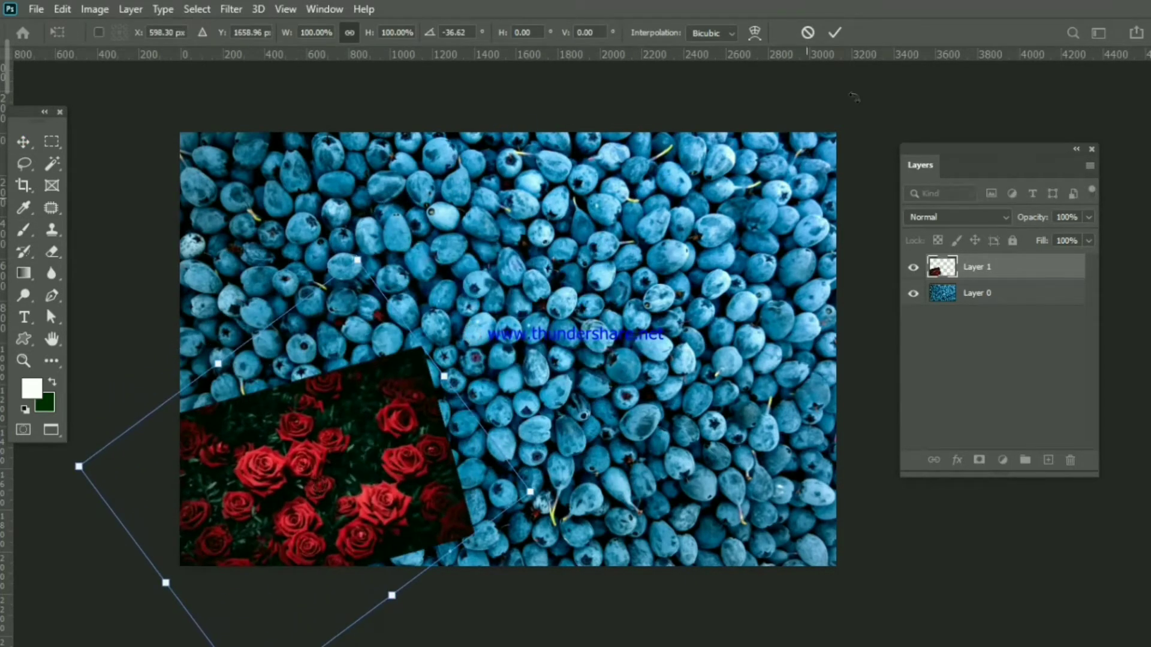
{"action": "left_click", "coordinate": [835, 33]}
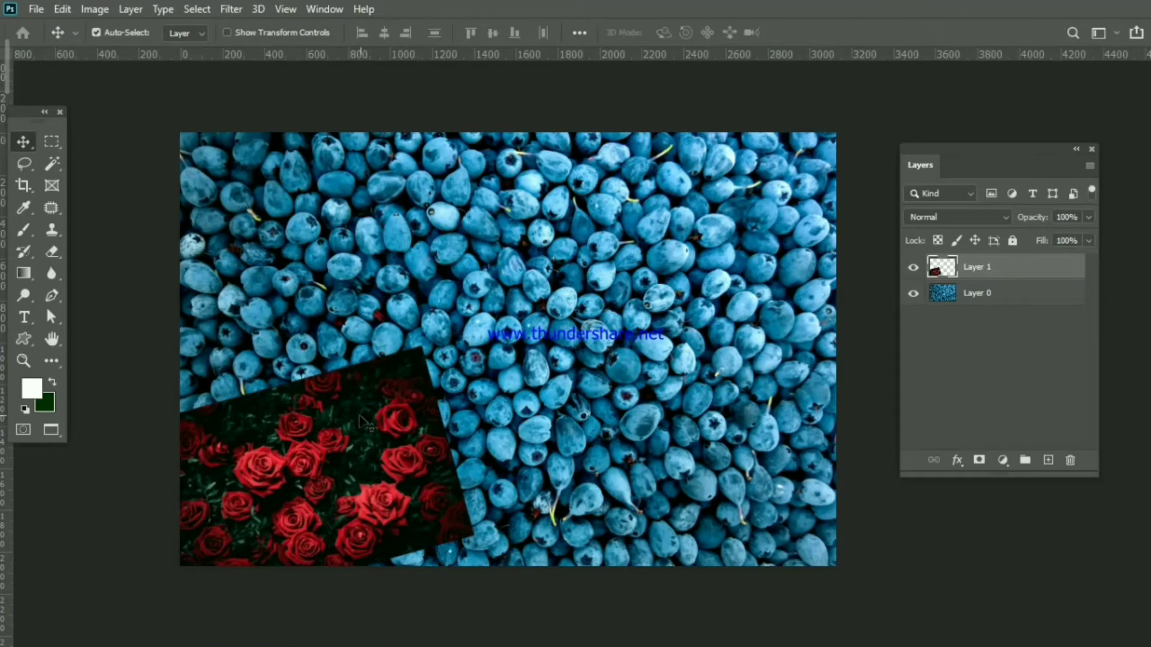
- Test the position lock on Layer 1 by trying to move the roses image, and release the lock
{"action": "left_click", "coordinate": [975, 240]}
{"action": "left_click_drag", "start_coordinate": [407, 402], "coordinate": [468, 368]}
{"action": "key", "text": "ctrl+z"}
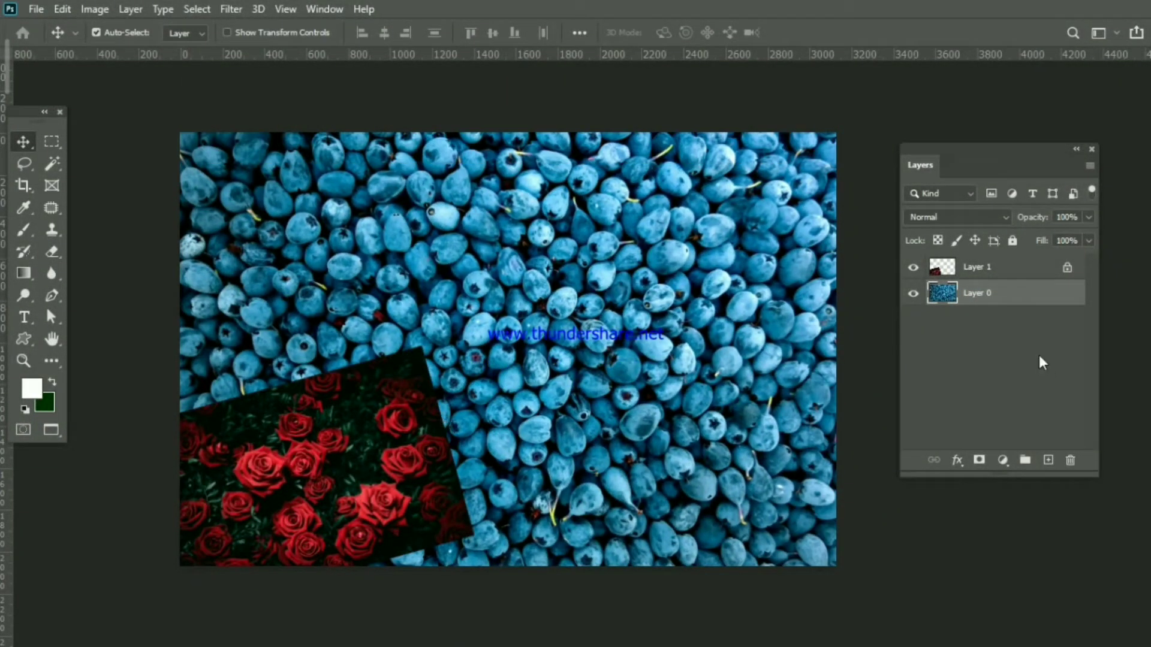
{"action": "left_click", "coordinate": [1068, 268]}
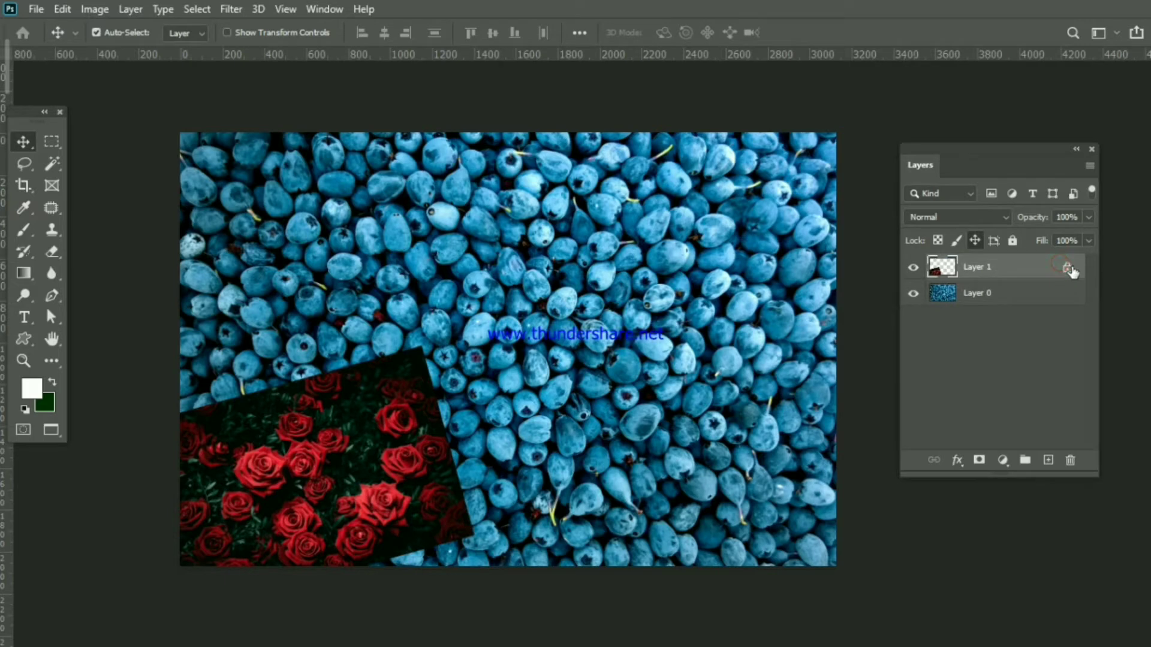
{"action": "left_click", "coordinate": [974, 242]}
- Create a new 11 x 8.5 inch landscape document at 300 pixels/inch with artboards enabled
{"action": "left_click", "coordinate": [36, 9]}
{"action": "left_click", "coordinate": [59, 27]}
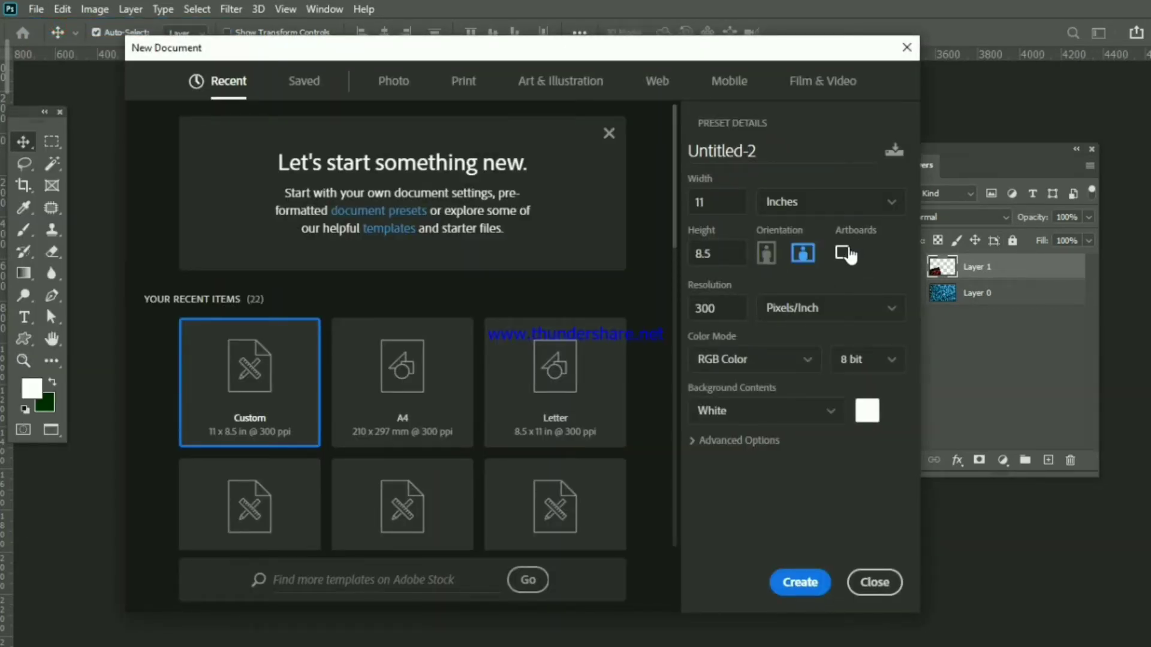
{"action": "left_click", "coordinate": [843, 253]}
{"action": "left_click", "coordinate": [790, 582]}
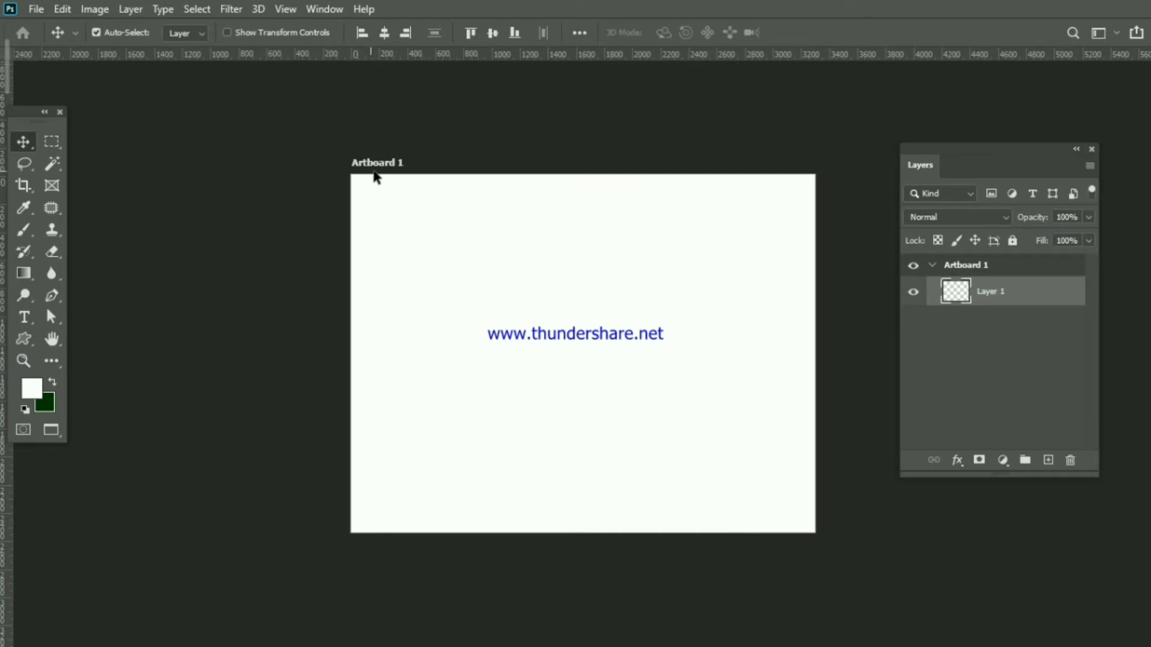
{"action": "scroll", "coordinate": [395, 178], "scroll_direction": "down", "scroll_amount": 1}
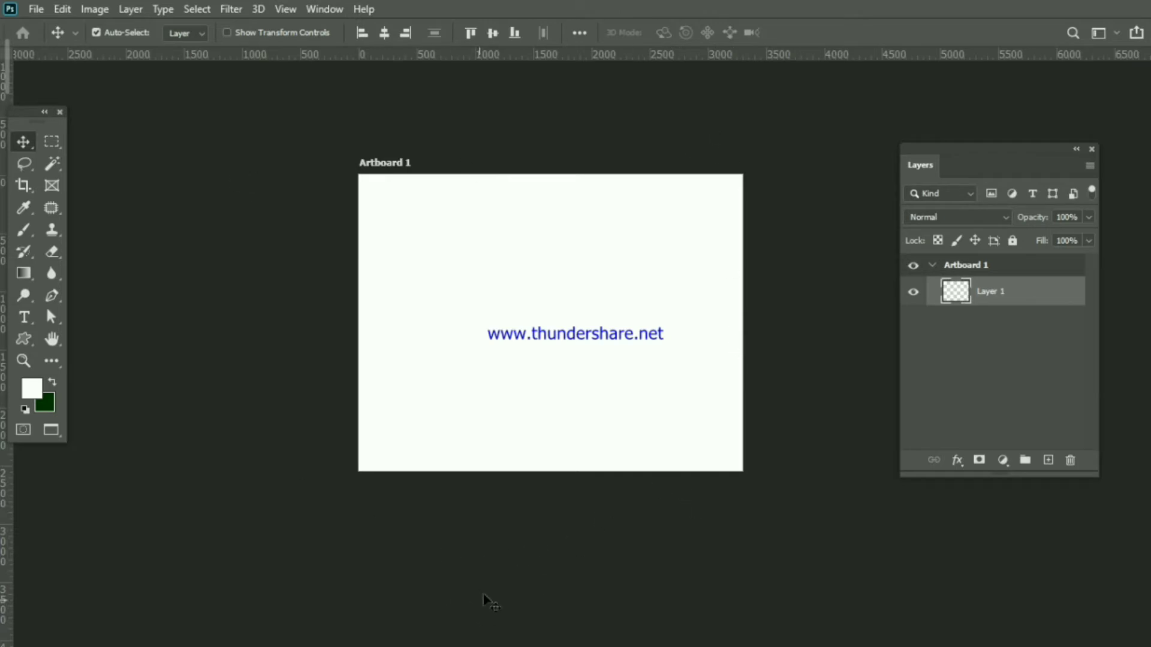
{"action": "right_click", "coordinate": [24, 142]}
{"action": "left_click", "coordinate": [90, 156]}
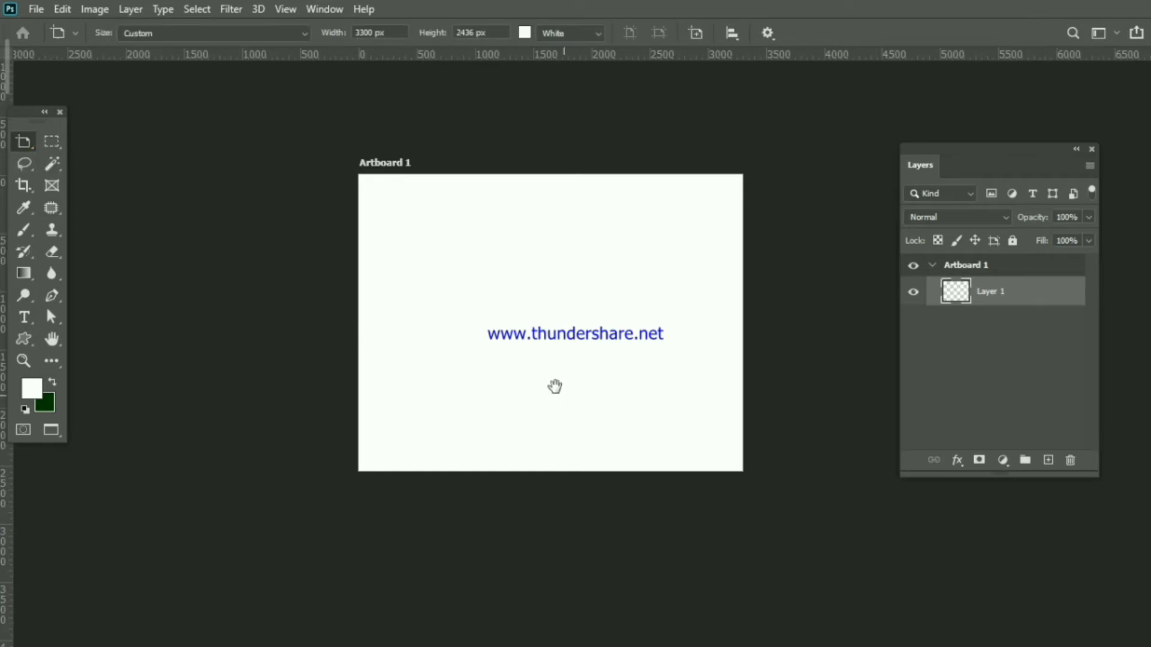
{"action": "left_click_drag", "start_coordinate": [555, 386], "coordinate": [517, 311]}
{"action": "left_click_drag", "start_coordinate": [313, 88], "coordinate": [645, 403]}
{"action": "key", "text": "v"}
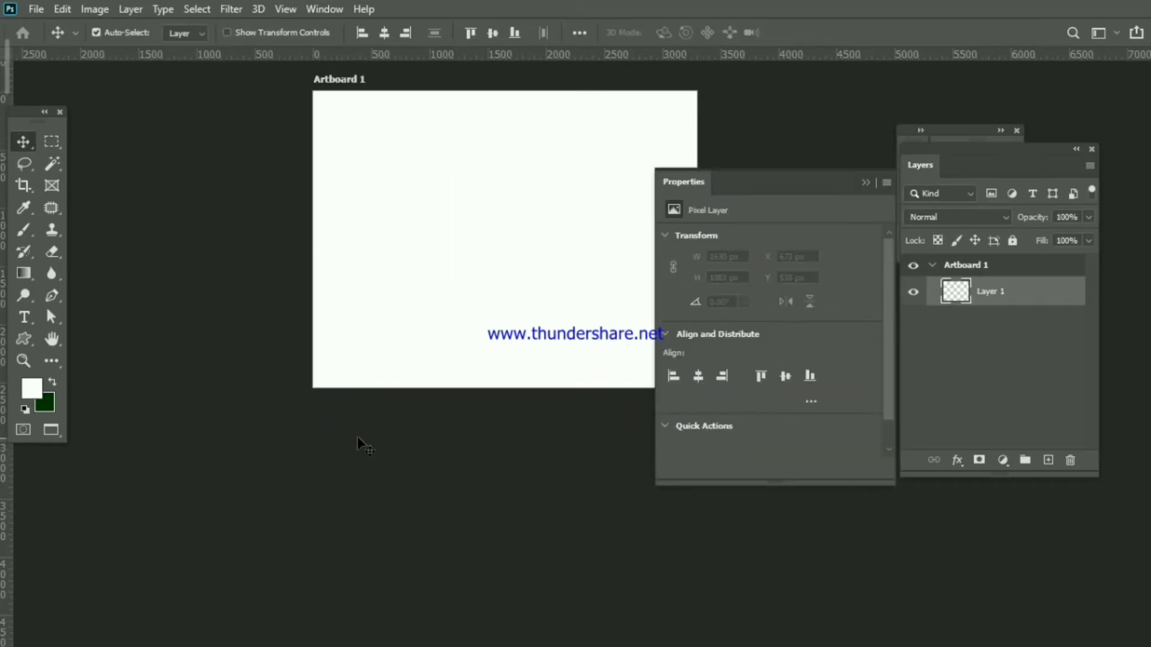
- Select Artboard 1 and extend its lower edge downward to make it a tall portrait format
{"action": "left_click", "coordinate": [524, 359]}
{"action": "scroll", "coordinate": [591, 416], "scroll_direction": "down", "scroll_amount": 1}
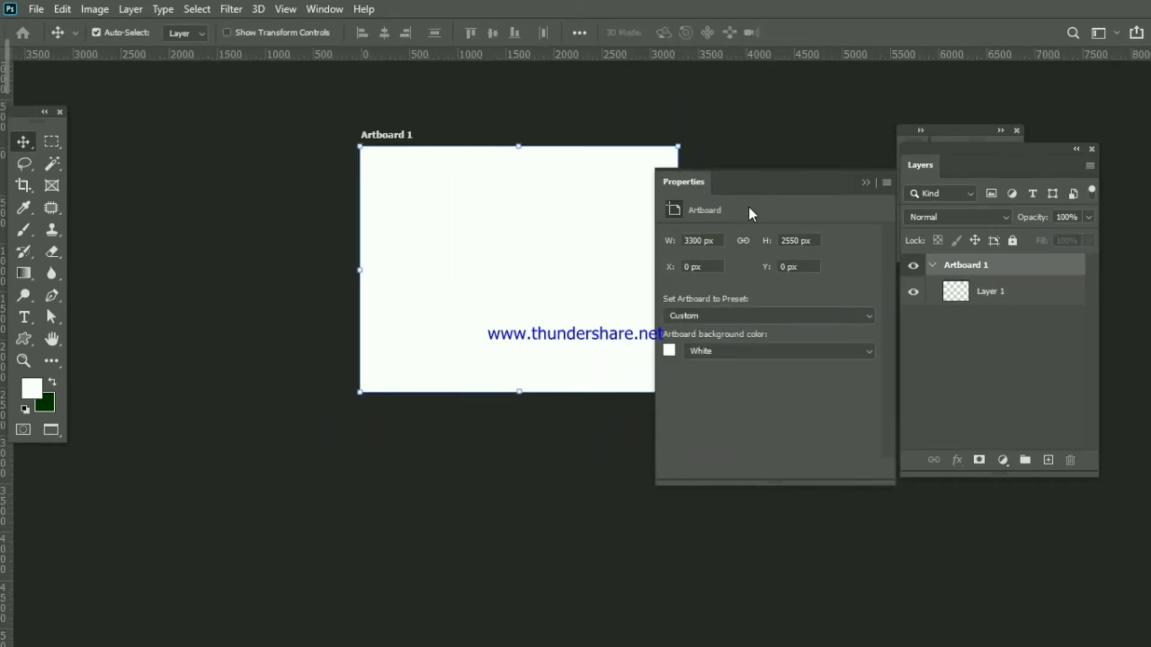
{"action": "left_click", "coordinate": [865, 182]}
{"action": "left_click_drag", "start_coordinate": [520, 392], "coordinate": [524, 514]}
{"action": "left_click_drag", "start_coordinate": [524, 574], "coordinate": [521, 610]}
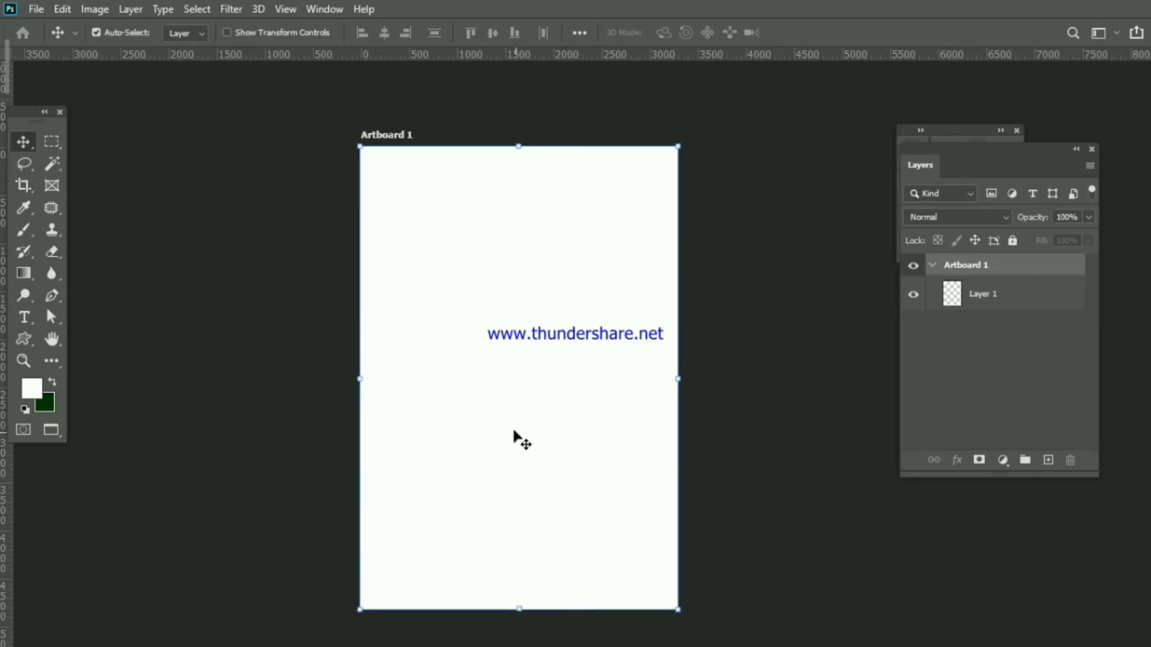
- Add two new artboards of the same size below Artboard 1 with the Artboard tool
{"action": "key", "text": "ctrl+z"}
{"action": "key", "text": "ctrl+z"}
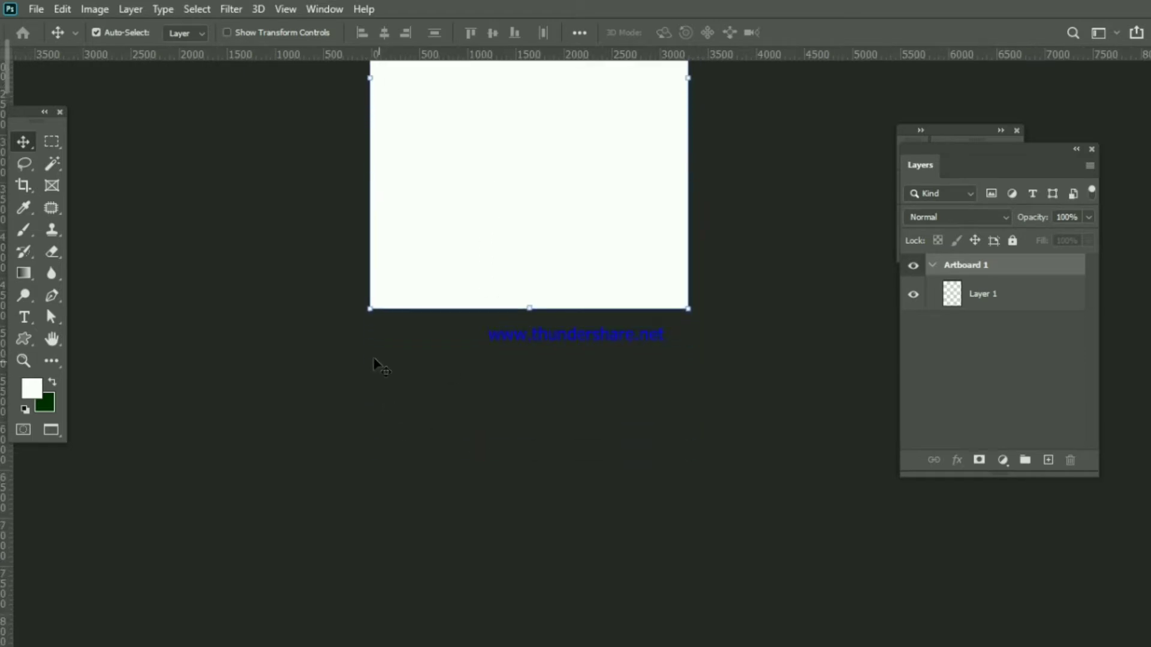
{"action": "left_click_drag", "start_coordinate": [23, 142], "coordinate": [73, 157]}
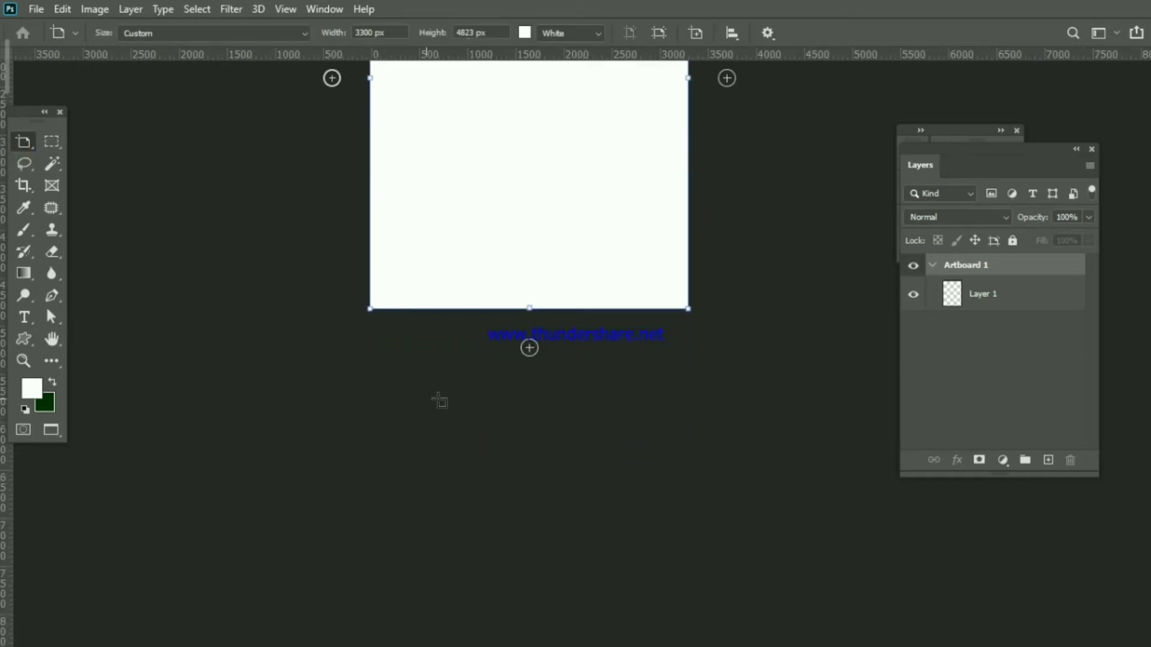
{"action": "left_click", "coordinate": [530, 348]}
{"action": "left_click", "coordinate": [530, 349]}
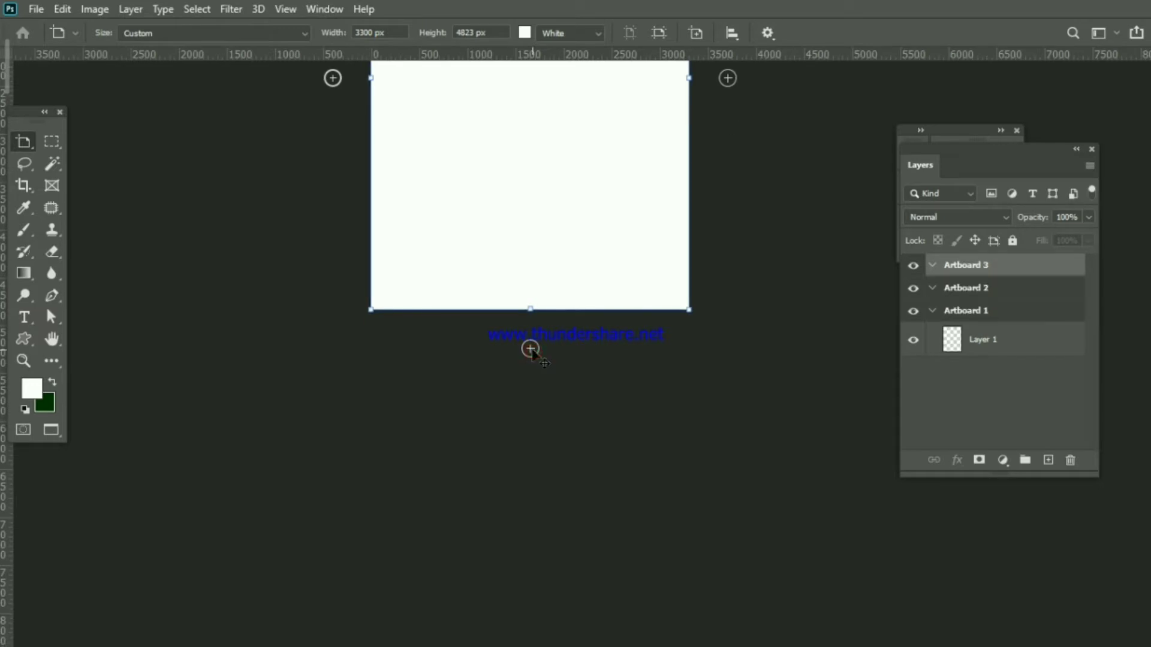
- Test the lock against auto-nesting on Artboard 3 and Artboard 2, and release it
{"action": "left_click", "coordinate": [994, 240]}
{"action": "left_click", "coordinate": [1003, 289]}
{"action": "left_click", "coordinate": [994, 241]}
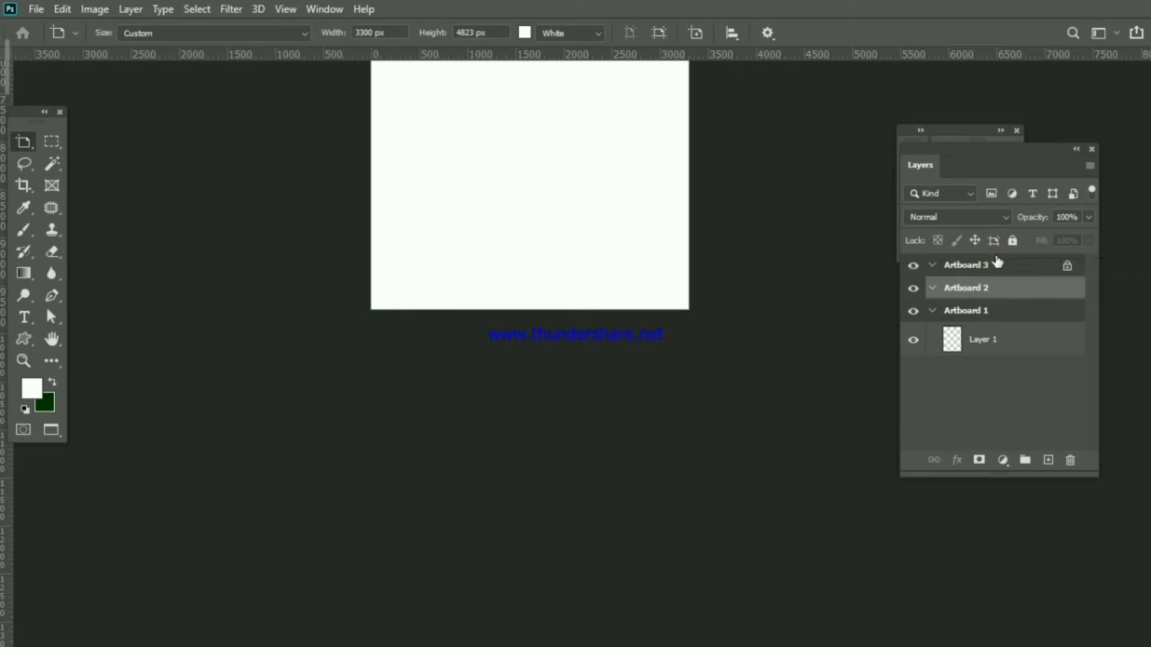
{"action": "left_click", "coordinate": [992, 241]}
{"action": "scroll", "coordinate": [672, 310], "scroll_direction": "up", "scroll_amount": 8}
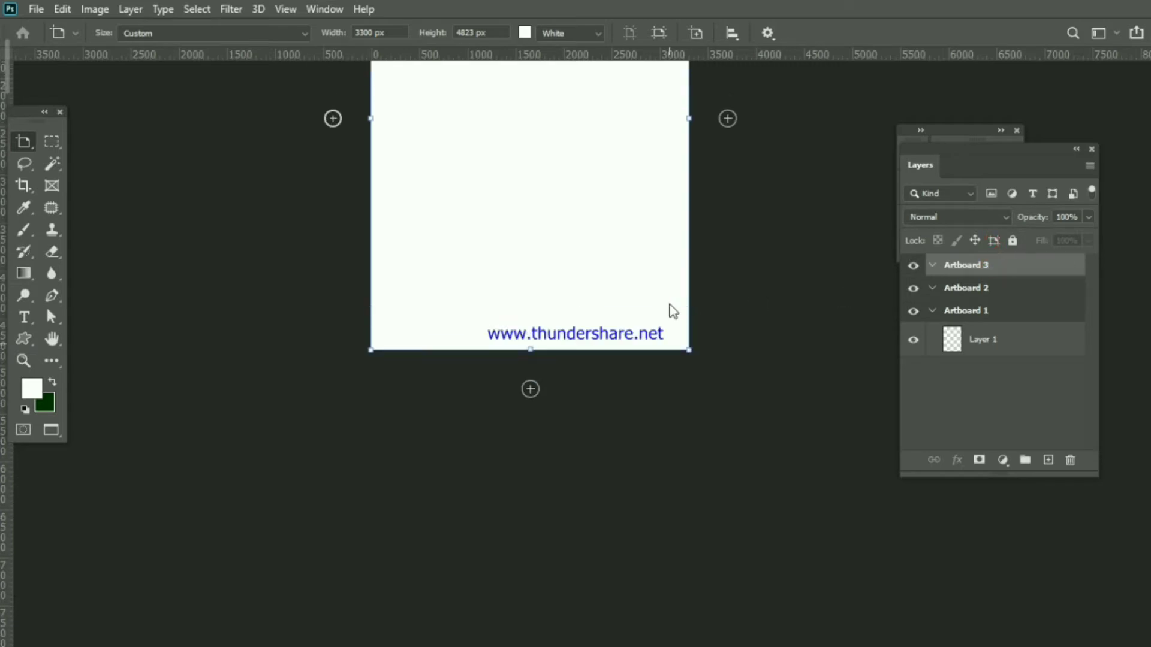
{"action": "scroll", "coordinate": [666, 294], "scroll_direction": "up", "scroll_amount": 1}
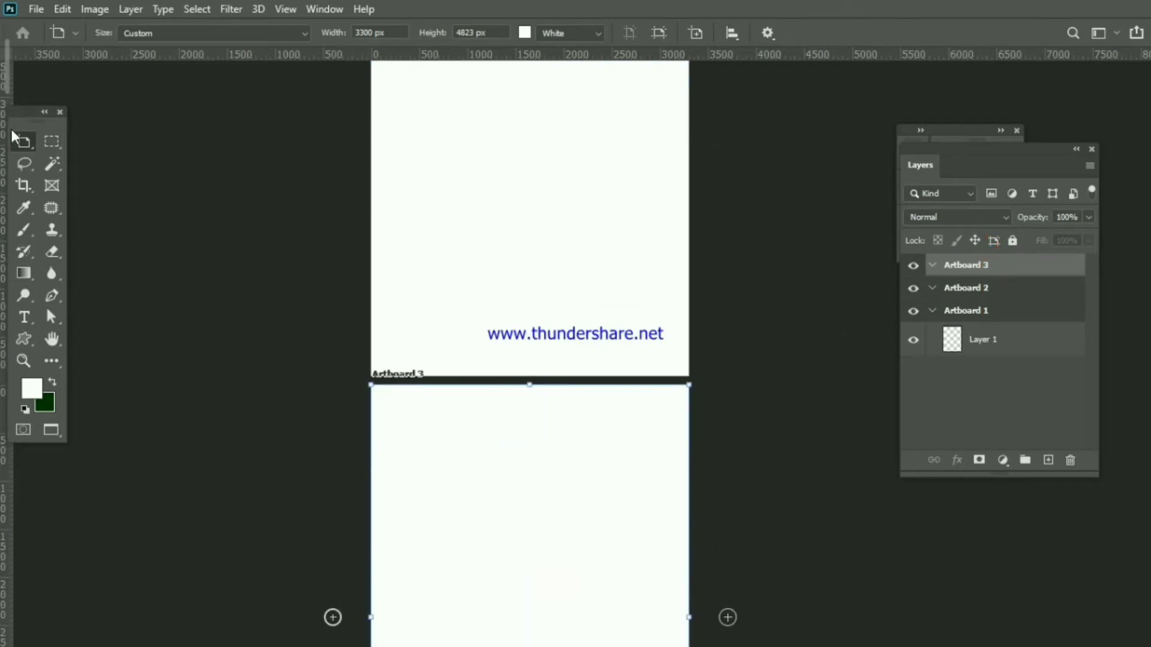
- Switch from the Artboard tool to the Move tool and look over the stacked artboards
{"action": "left_click", "coordinate": [23, 139]}
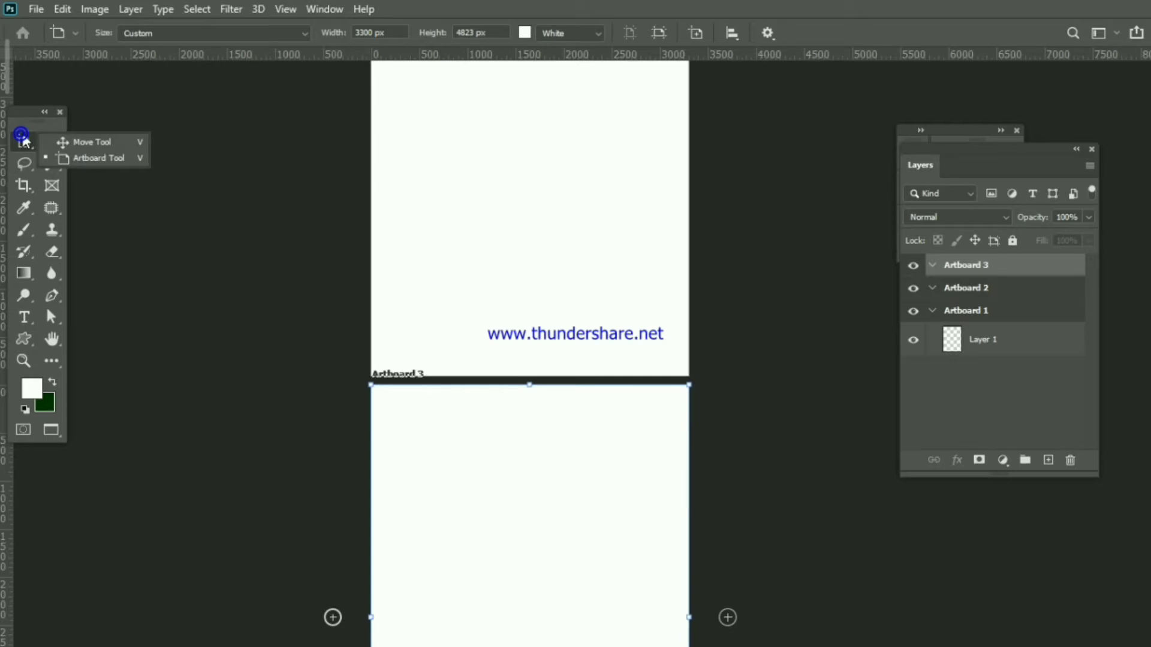
{"action": "left_click", "coordinate": [90, 142]}
{"action": "scroll", "coordinate": [487, 336], "scroll_direction": "down", "scroll_amount": 5}
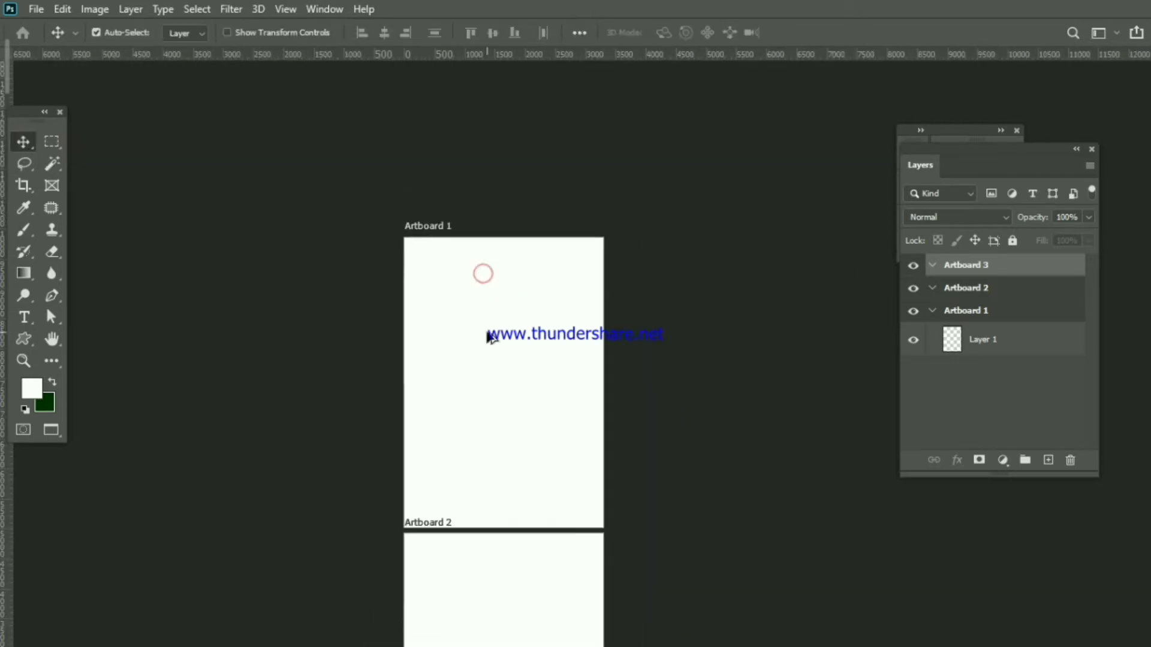
{"action": "left_click_drag", "start_coordinate": [487, 416], "coordinate": [480, 283]}
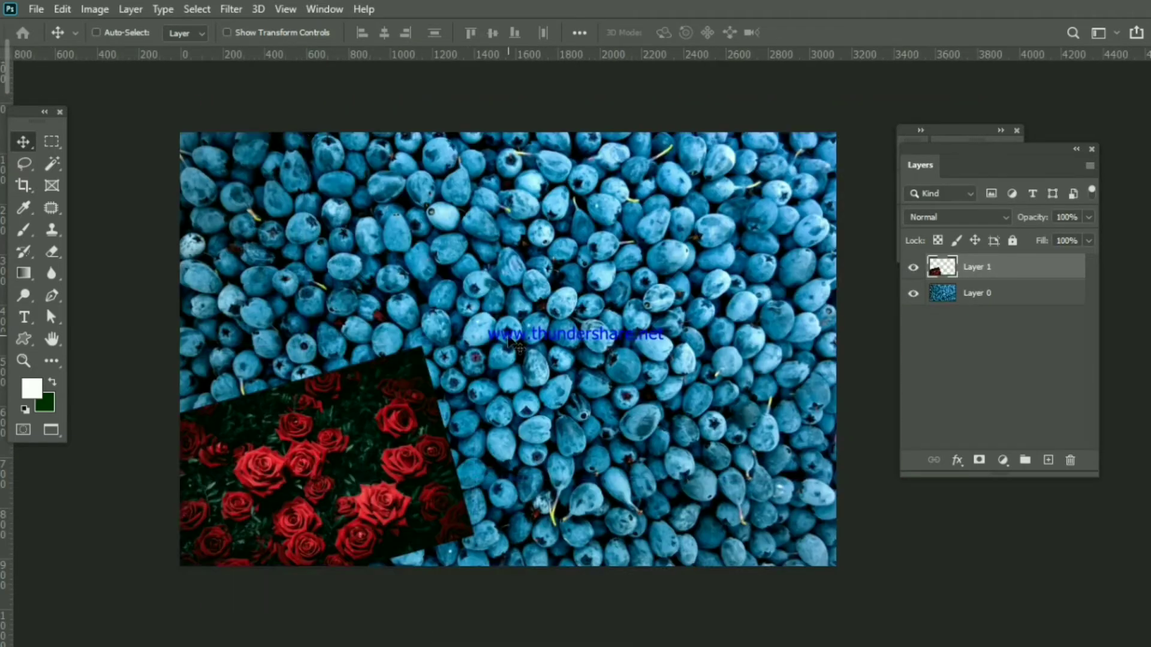
- In the blueberry document, enable Auto-Select and test the transparent pixel, image pixel and full locks on Layer 1, leaving it unlocked
{"action": "left_click", "coordinate": [96, 32]}
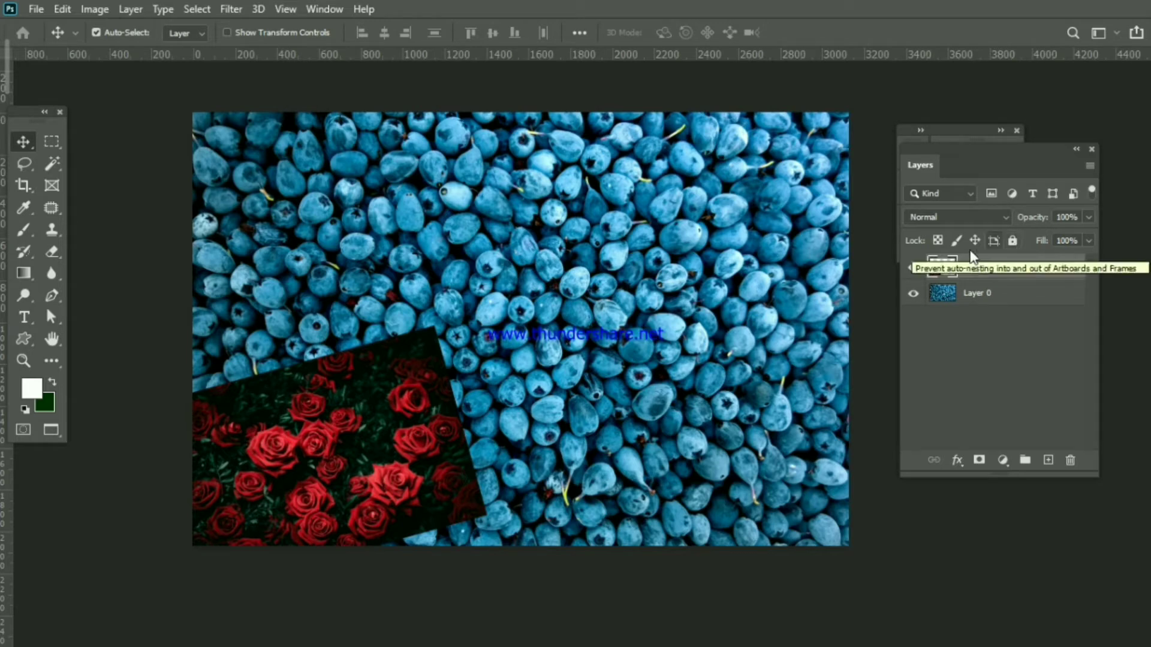
{"action": "left_click", "coordinate": [939, 240]}
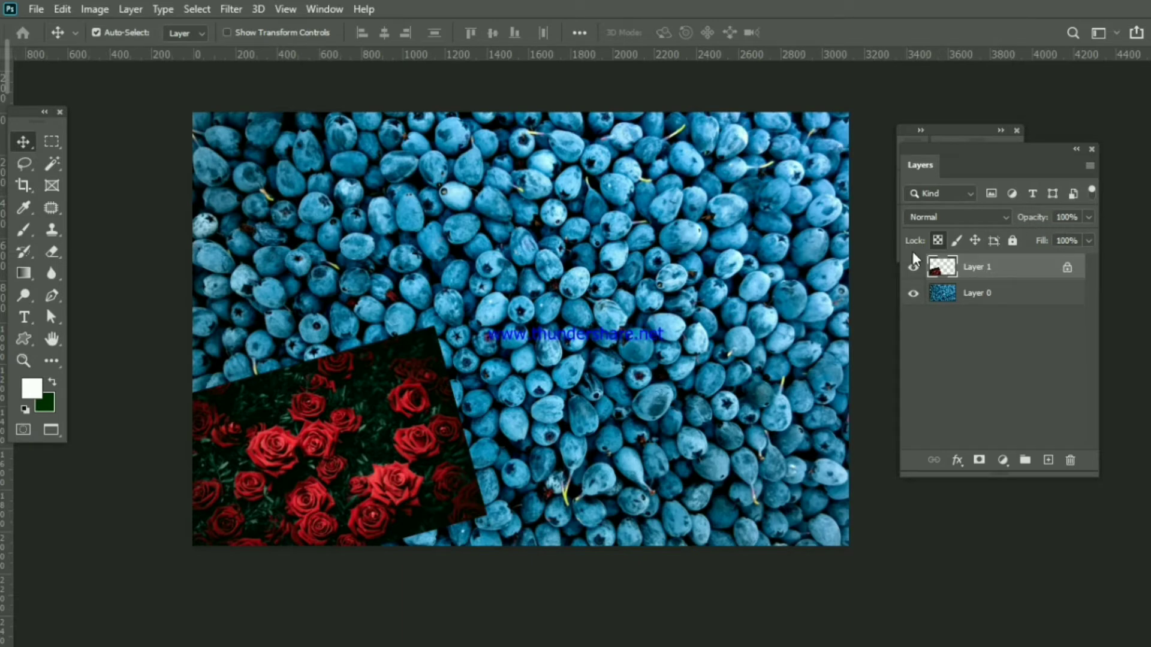
{"action": "left_click", "coordinate": [956, 240]}
{"action": "left_click", "coordinate": [957, 240]}
{"action": "left_click", "coordinate": [1010, 242]}
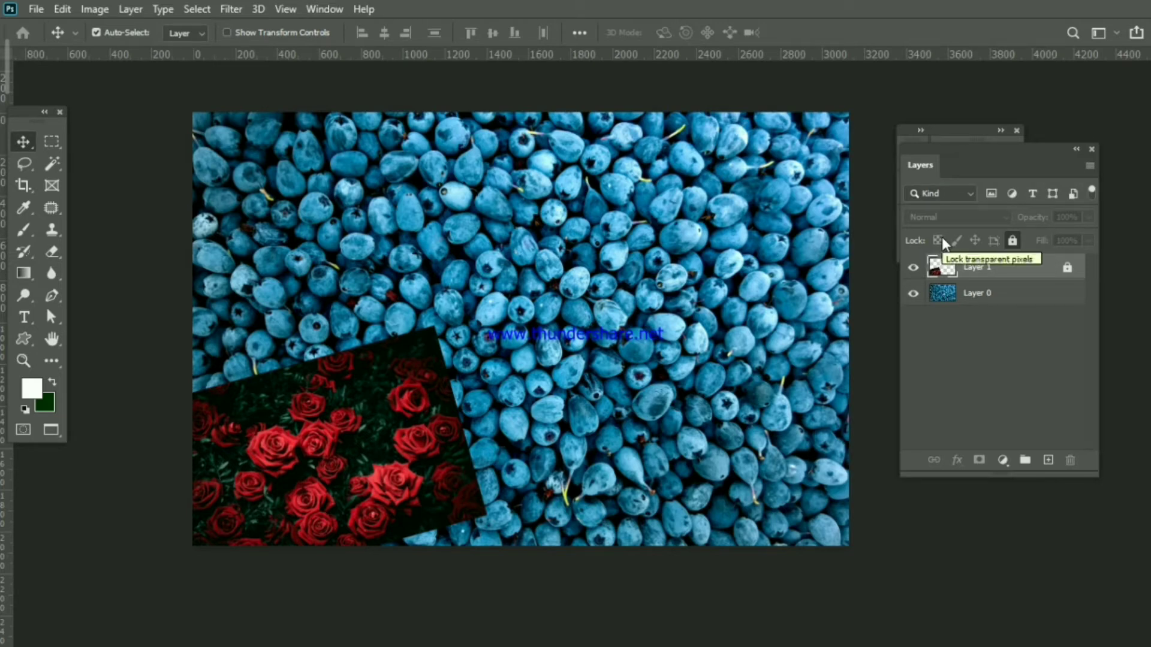
{"action": "left_click", "coordinate": [1013, 240]}
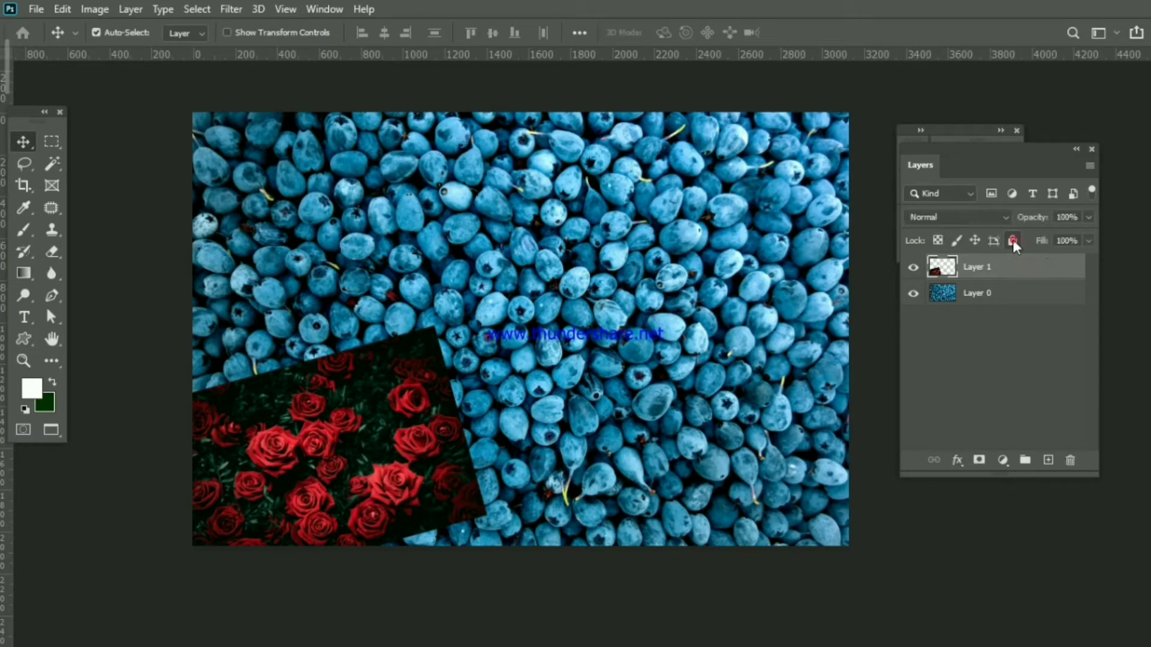
{"action": "left_click", "coordinate": [1013, 240]}
{"action": "left_click", "coordinate": [1012, 239]}
- Move the roses image from the canvas's lower-left corner to the middle of the blueberry photo
{"action": "left_click", "coordinate": [24, 141]}
{"action": "left_click_drag", "start_coordinate": [342, 436], "coordinate": [517, 317]}
{"action": "scroll", "coordinate": [605, 290], "scroll_direction": "up", "scroll_amount": 1}
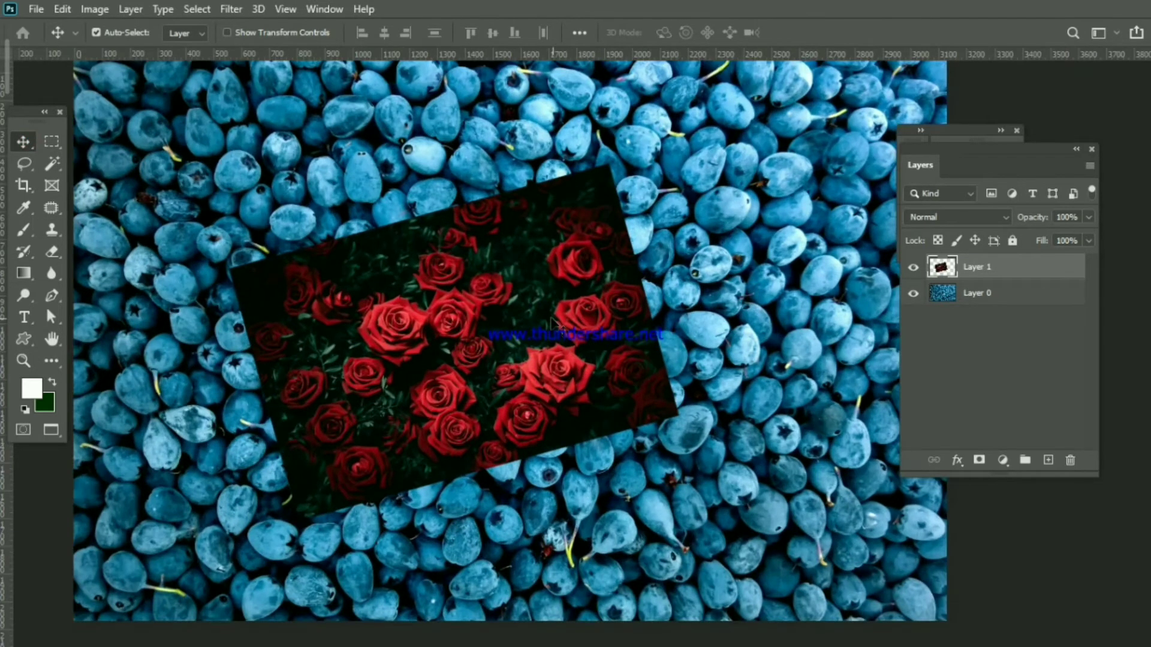
- Try reduced Fill and Opacity on the plain roses layer, and return both to 100%
{"action": "left_click", "coordinate": [1090, 241]}
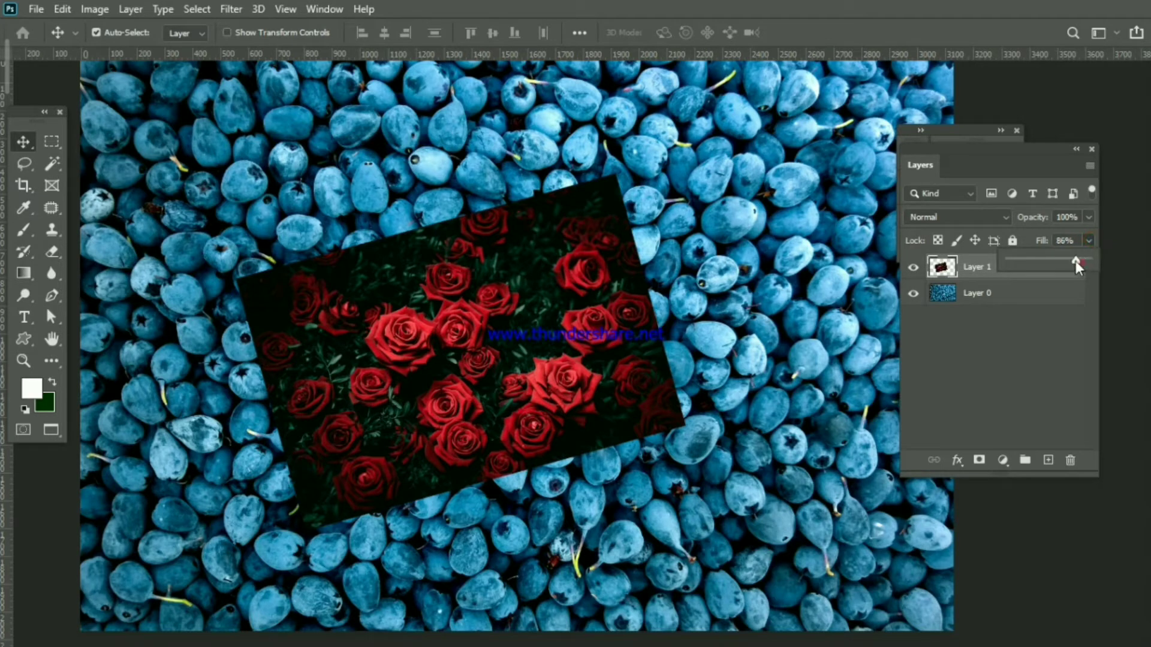
{"action": "left_click_drag", "start_coordinate": [1076, 260], "coordinate": [1053, 263]}
{"action": "left_click", "coordinate": [1090, 218]}
{"action": "mouse_move", "coordinate": [1086, 237]}
{"action": "left_mouse_down"}
{"action": "mouse_move", "coordinate": [1063, 236]}
{"action": "mouse_move", "coordinate": [1088, 238]}
{"action": "left_mouse_up"}
{"action": "left_click", "coordinate": [985, 334]}
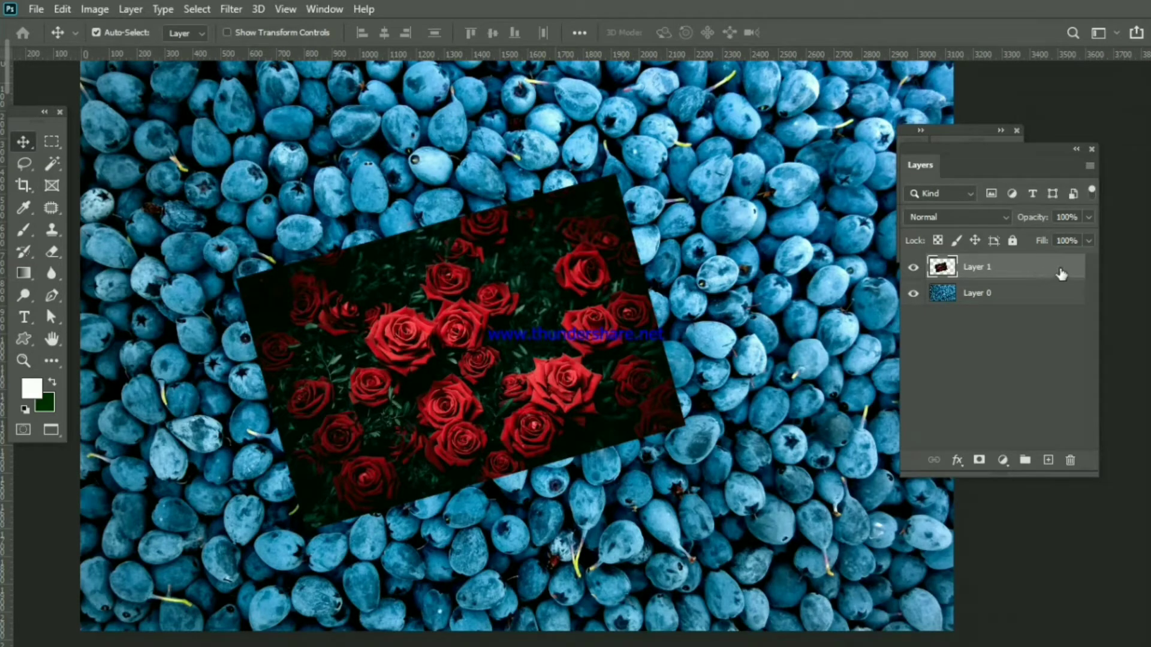
- Add a drop shadow to Layer 1 with 80% opacity, 77 px distance and 7 px size, and shift the roses image up and right
{"action": "left_click", "coordinate": [957, 460]}
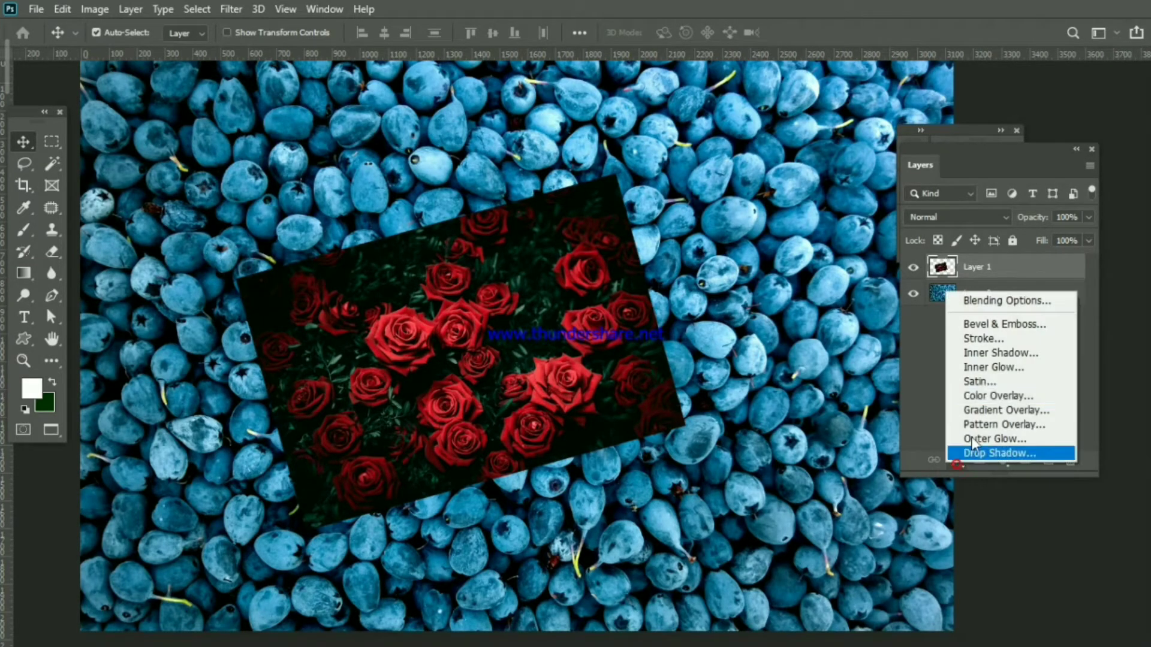
{"action": "left_click", "coordinate": [988, 302]}
{"action": "left_click_drag", "start_coordinate": [585, 82], "coordinate": [714, 74]}
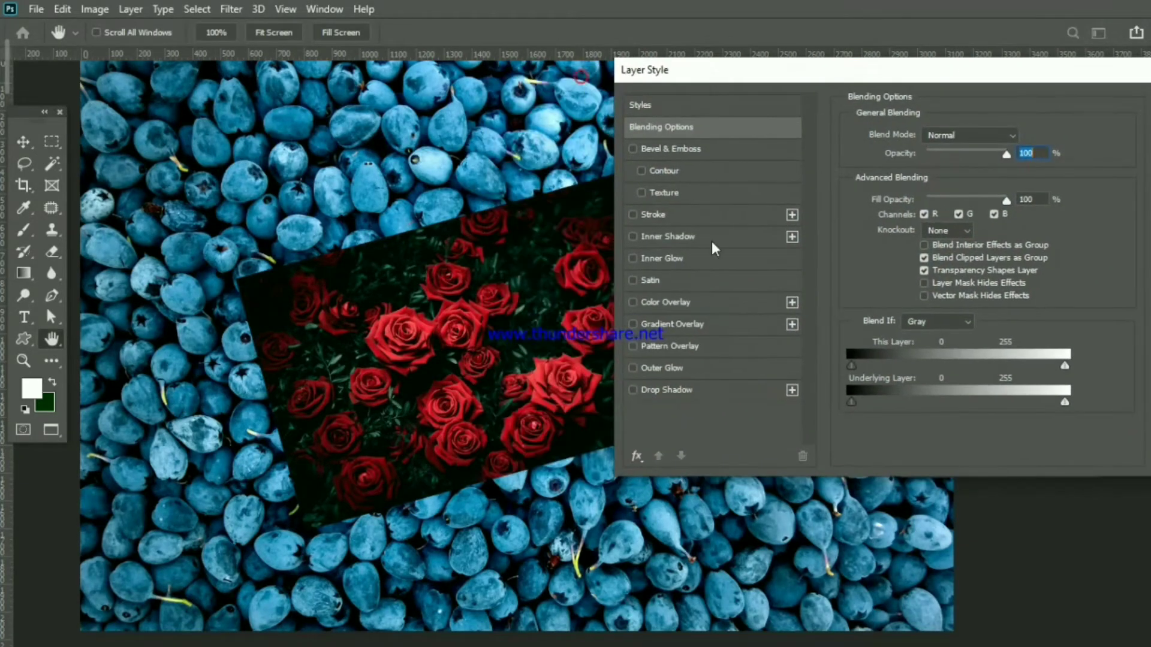
{"action": "left_click", "coordinate": [698, 390]}
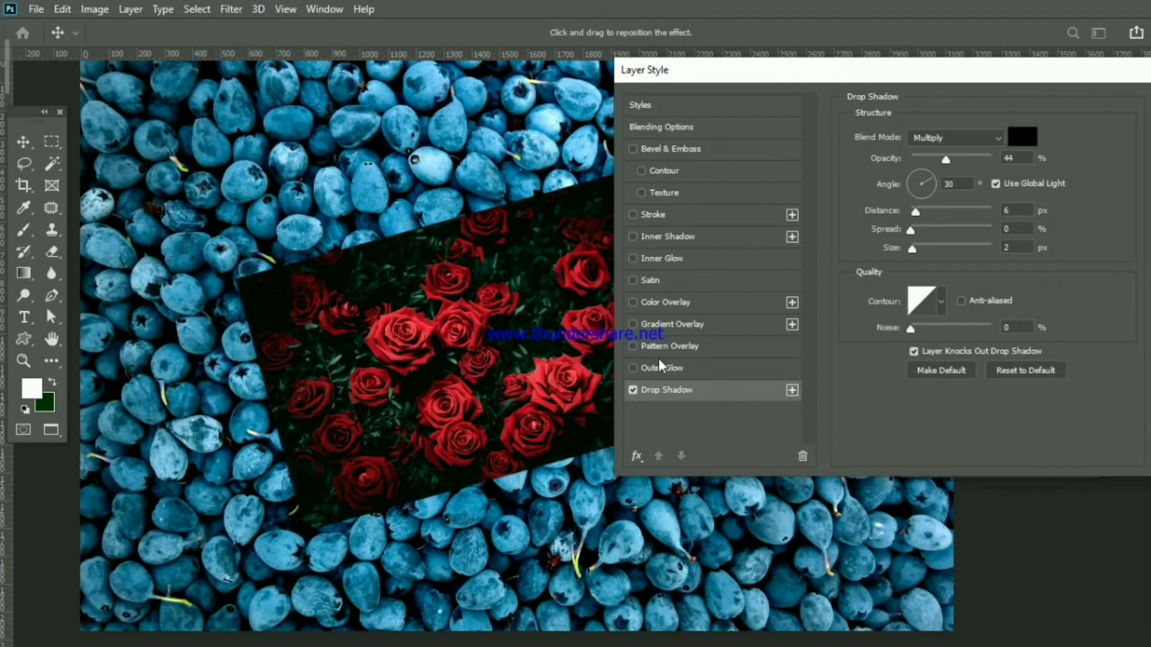
{"action": "left_click", "coordinate": [996, 368]}
{"action": "left_click_drag", "start_coordinate": [913, 212], "coordinate": [963, 209]}
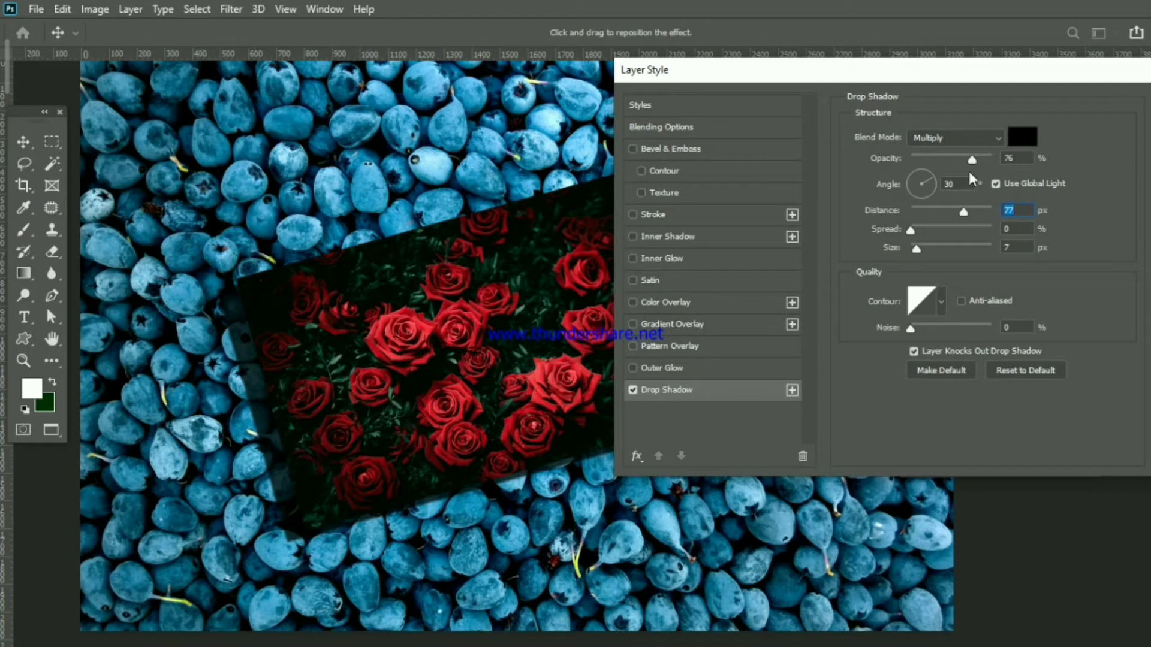
{"action": "mouse_move", "coordinate": [972, 160]}
{"action": "left_mouse_down"}
{"action": "mouse_move", "coordinate": [983, 157]}
{"action": "mouse_move", "coordinate": [963, 157]}
{"action": "mouse_move", "coordinate": [976, 156]}
{"action": "left_mouse_up"}
{"action": "left_click_drag", "start_coordinate": [974, 78], "coordinate": [713, 80]}
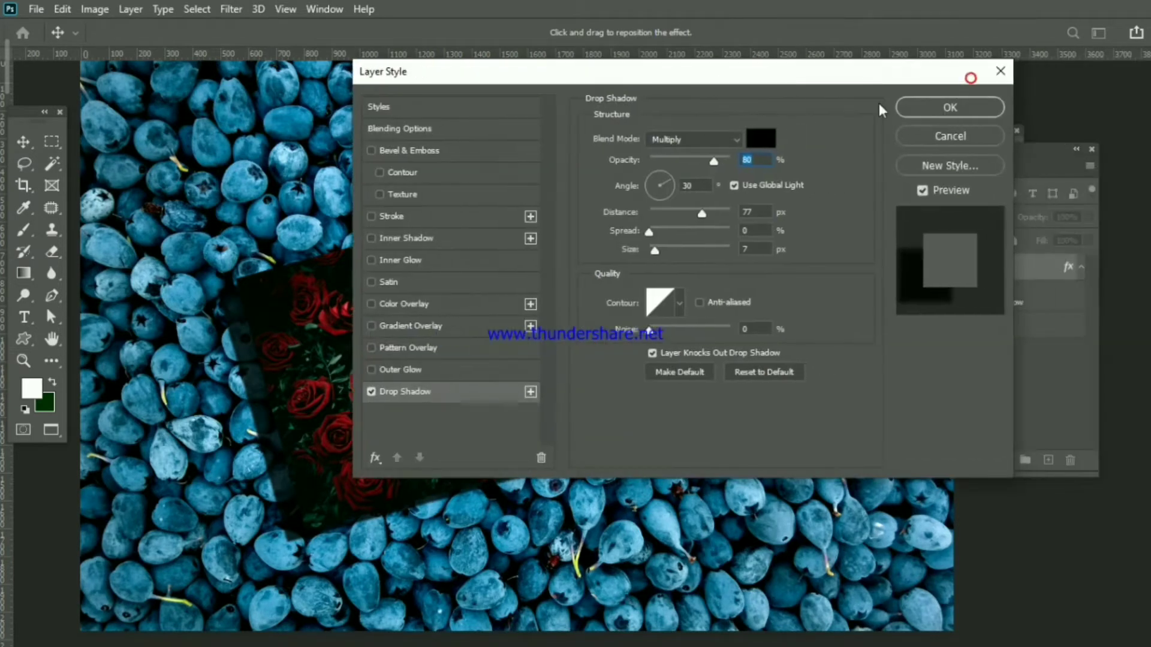
{"action": "left_click", "coordinate": [951, 107]}
{"action": "mouse_move", "coordinate": [444, 288]}
{"action": "left_mouse_down"}
{"action": "mouse_move", "coordinate": [480, 279]}
{"action": "mouse_move", "coordinate": [405, 342]}
{"action": "mouse_move", "coordinate": [455, 273]}
{"action": "left_mouse_up"}
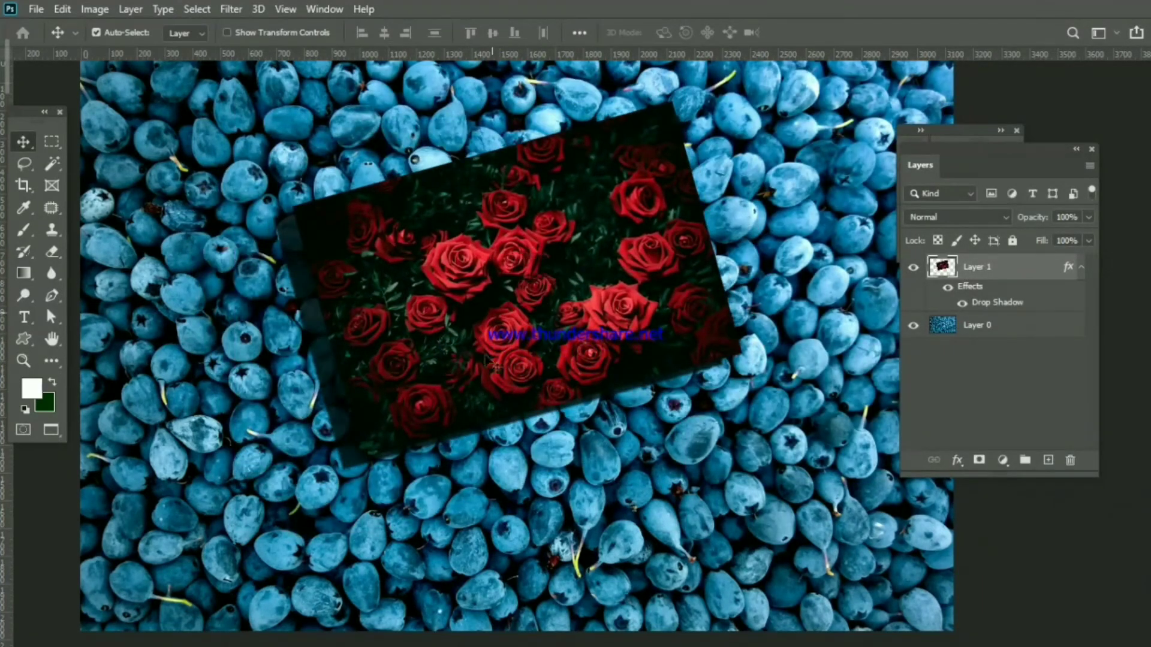
- Compare 0% Fill with reduced Opacity on the shadowed roses layer, restoring both to 100%
{"action": "left_click", "coordinate": [1089, 240]}
{"action": "left_click_drag", "start_coordinate": [1073, 258], "coordinate": [913, 306]}
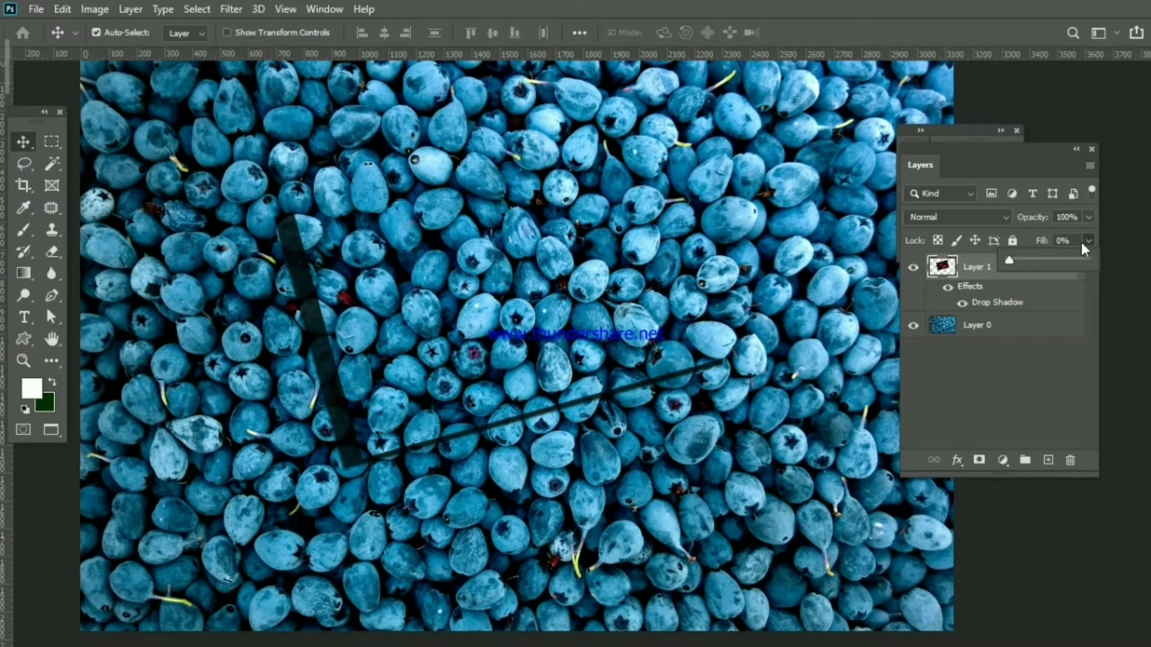
{"action": "left_click_drag", "start_coordinate": [1069, 259], "coordinate": [1090, 237]}
{"action": "left_click", "coordinate": [1089, 217]}
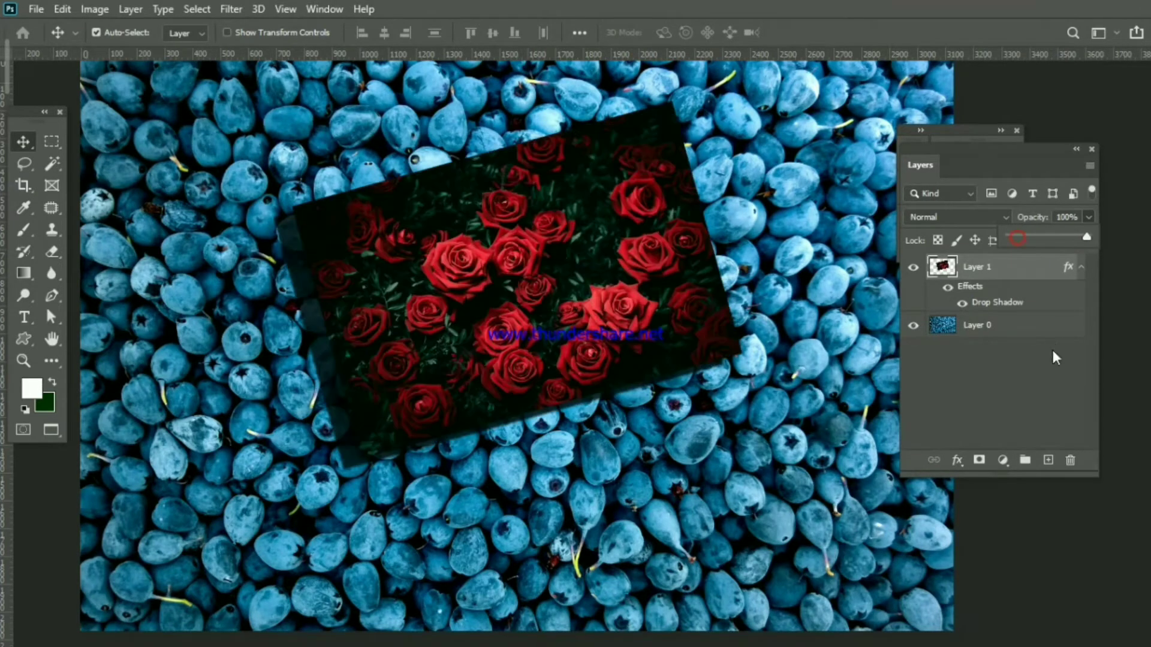
{"action": "left_click", "coordinate": [1052, 347]}
{"action": "left_click", "coordinate": [966, 268]}
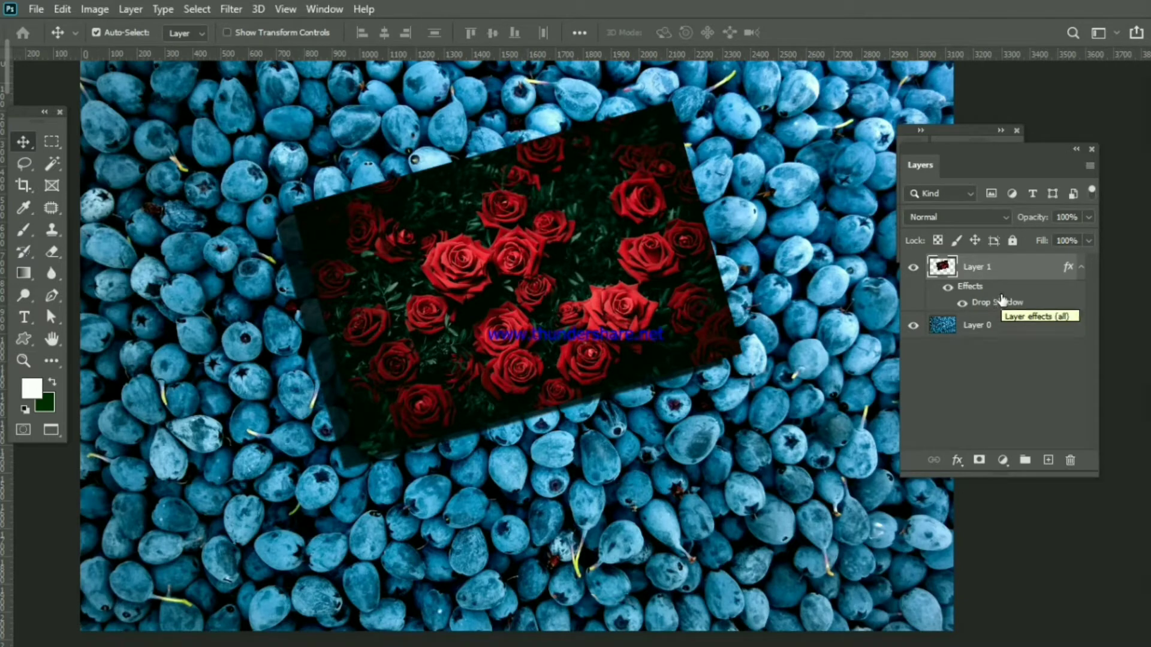
{"action": "left_click", "coordinate": [1089, 241]}
{"action": "left_click_drag", "start_coordinate": [1084, 257], "coordinate": [1121, 229]}
{"action": "left_click", "coordinate": [1088, 218]}
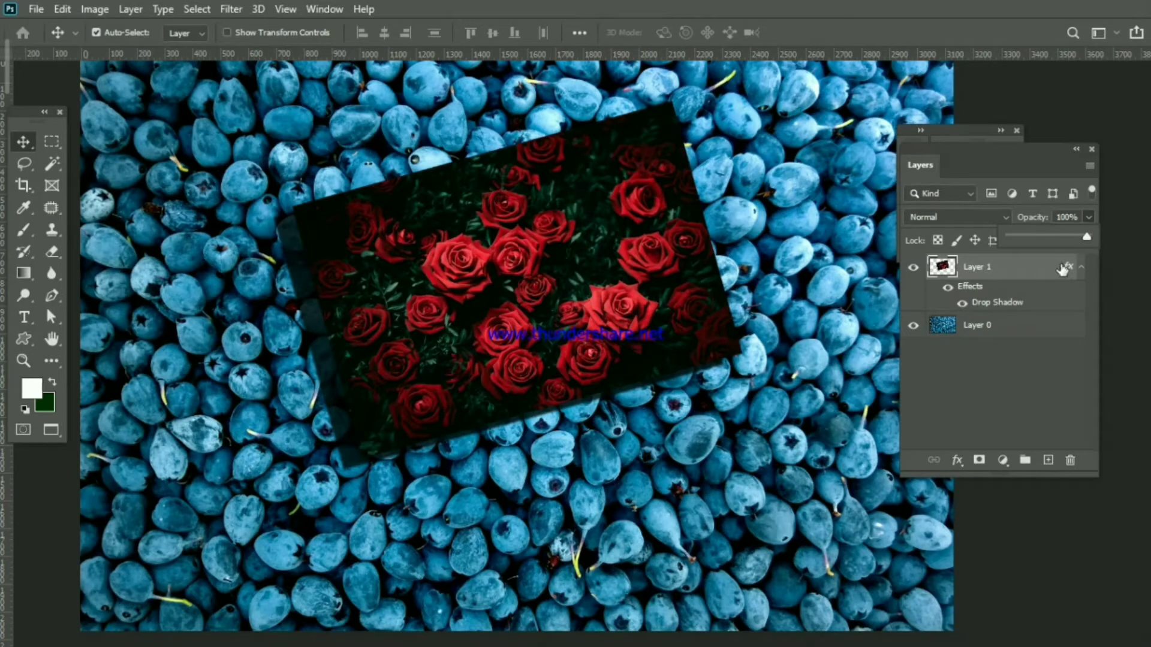
{"action": "left_click", "coordinate": [1029, 274]}
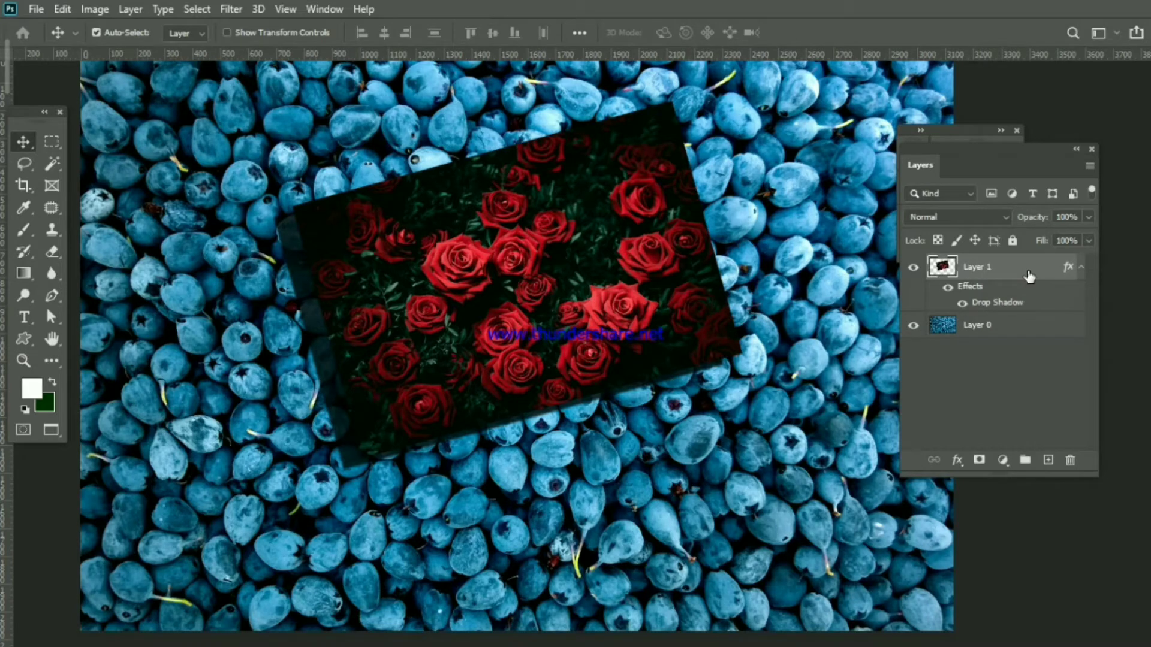
- Try deleting Layer 1 in two ways, undo each deletion, and return the workspace to standard screen mode
{"action": "key", "text": "Delete"}
{"action": "key", "text": "ctrl+z"}
{"action": "key", "text": "f"}
{"action": "key", "text": "f"}
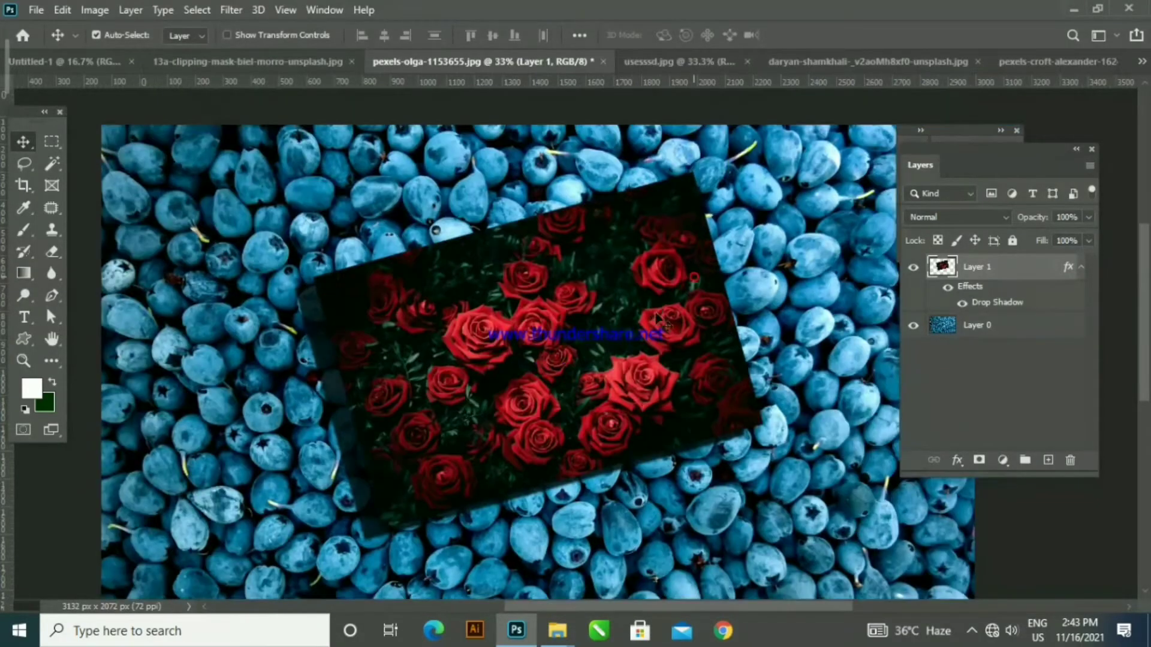
{"action": "left_click_drag", "start_coordinate": [1022, 274], "coordinate": [1069, 459]}
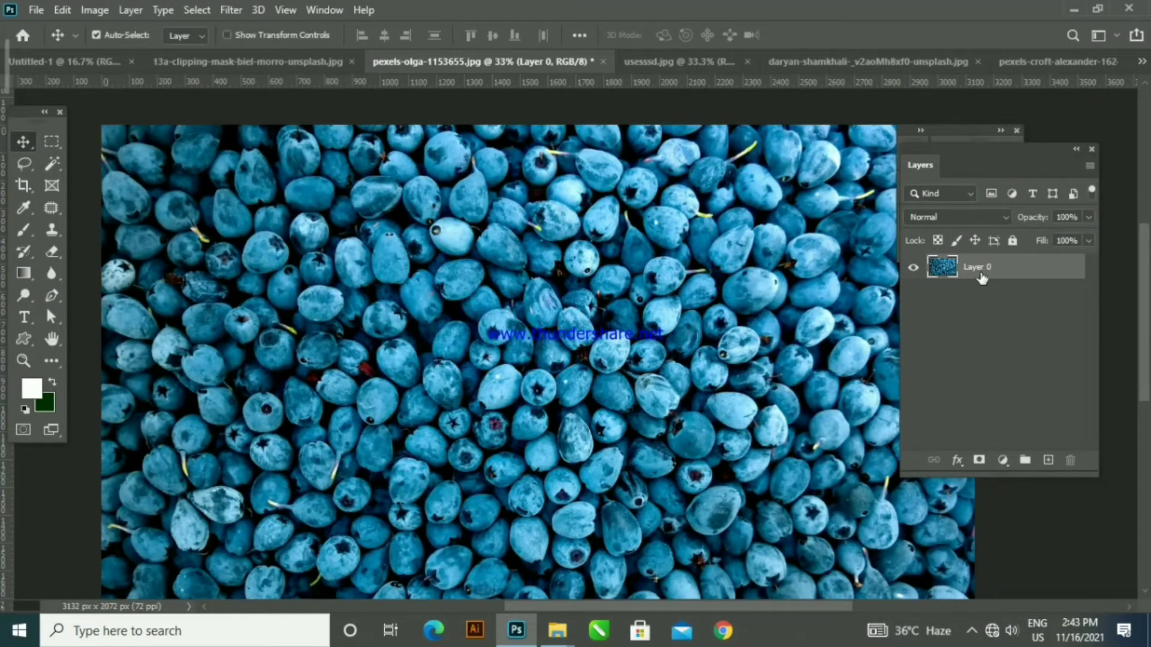
{"action": "key", "text": "ctrl+z"}
- Remove the drop shadow effect from Layer 1 and open the layer's blend mode choices
{"action": "left_click_drag", "start_coordinate": [966, 287], "coordinate": [1070, 460]}
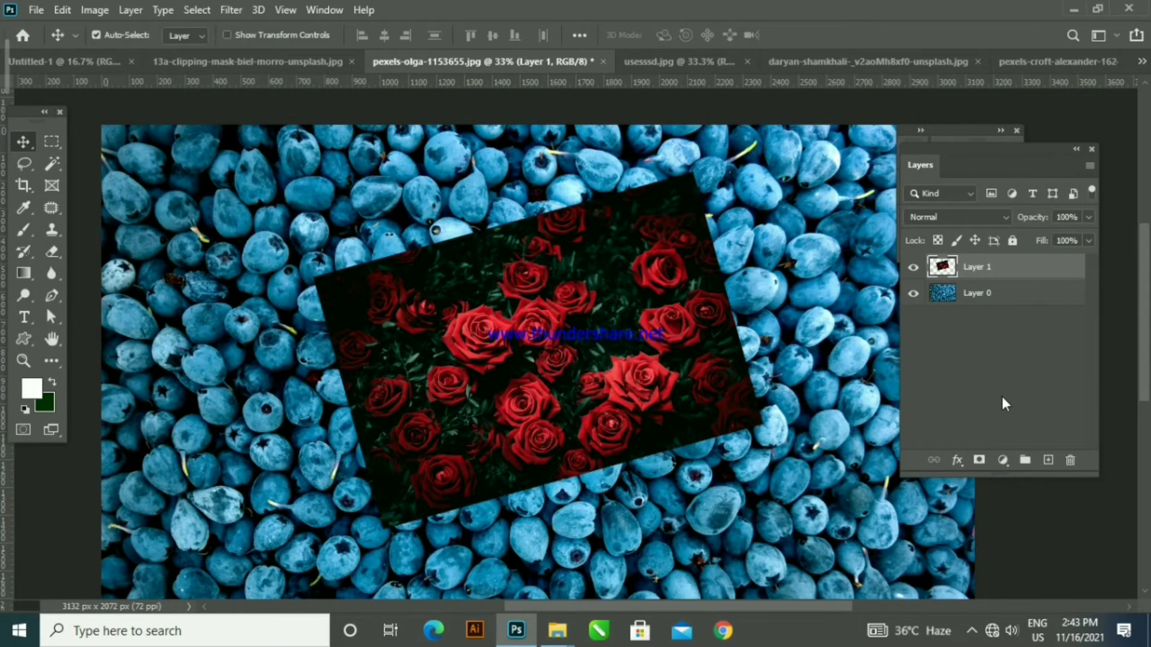
{"action": "scroll", "coordinate": [677, 339], "scroll_direction": "down", "scroll_amount": 4}
{"action": "scroll", "coordinate": [620, 339], "scroll_direction": "up", "scroll_amount": 5}
{"action": "scroll", "coordinate": [620, 329], "scroll_direction": "down", "scroll_amount": 2}
{"action": "scroll", "coordinate": [620, 312], "scroll_direction": "down", "scroll_amount": 1}
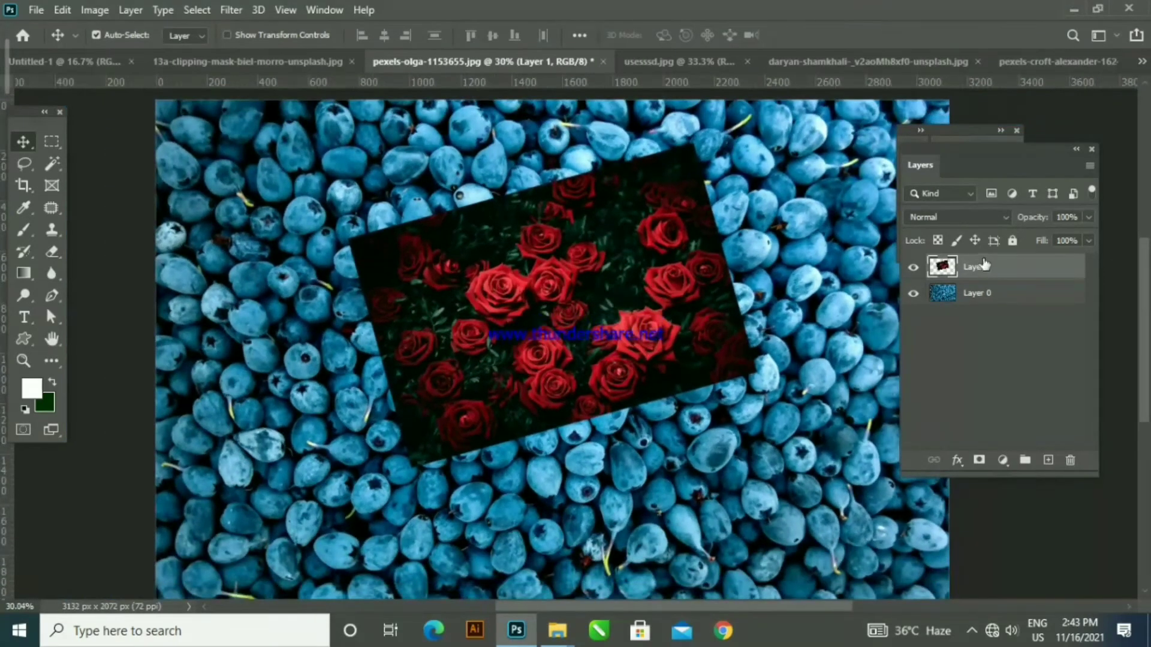
{"action": "left_click", "coordinate": [1000, 221]}
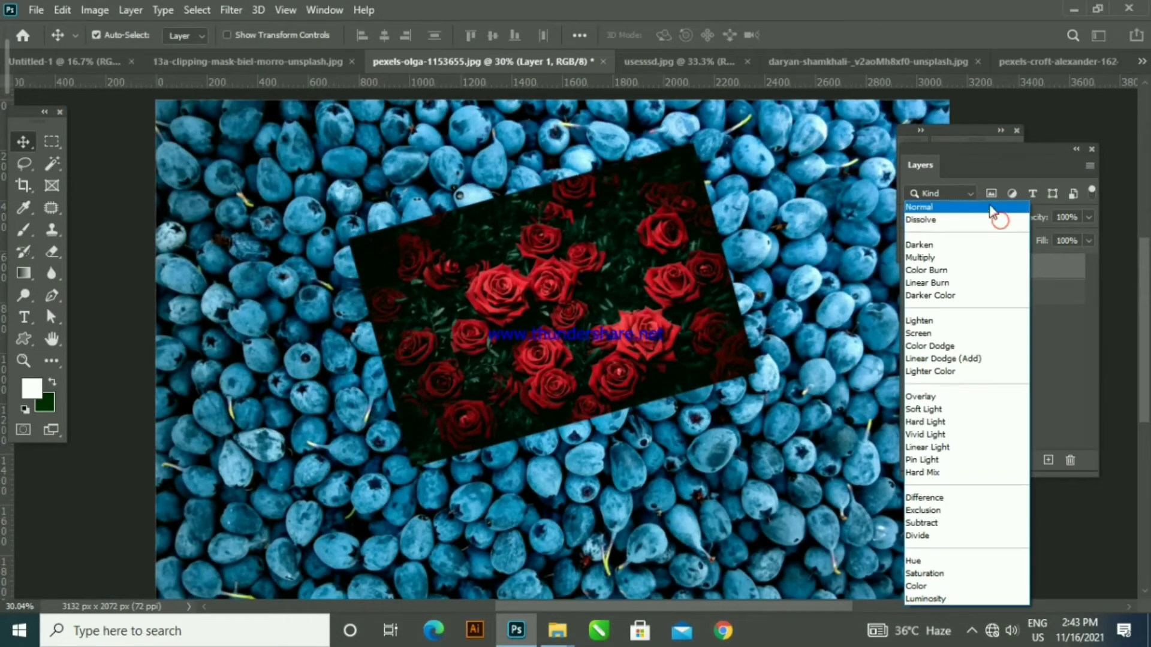
{"action": "left_click", "coordinate": [926, 217]}
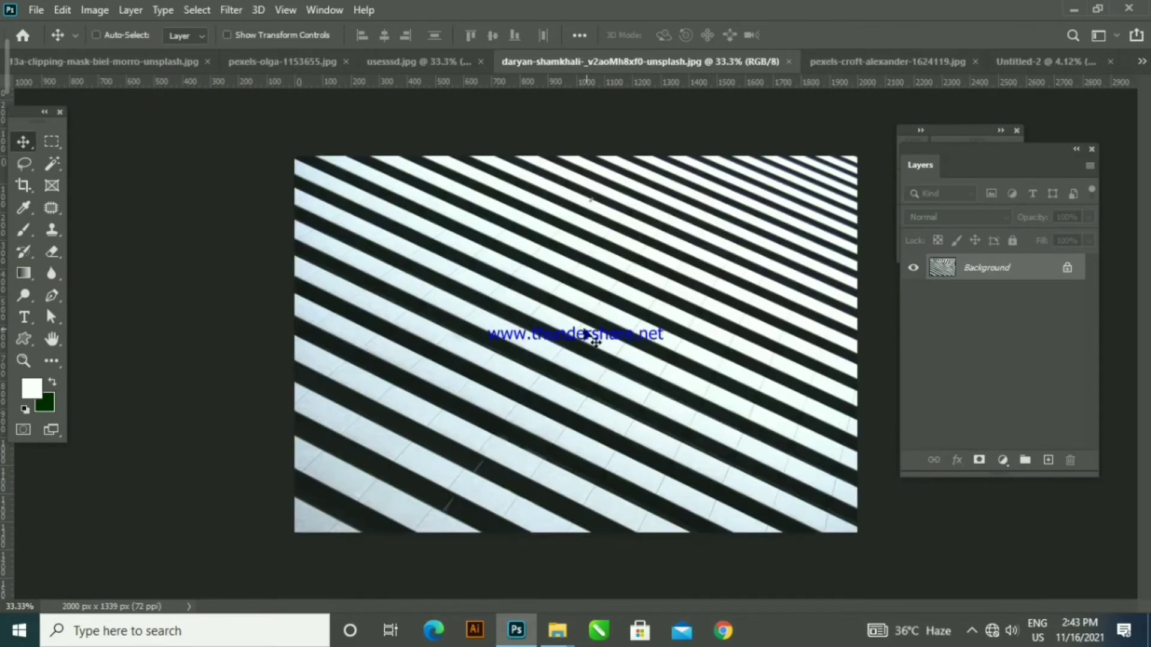
- Copy the black-and-white striped photo into the clipping-mask roses document as a new layer above Layer 0
{"action": "key", "text": "ctrl+Tab"}
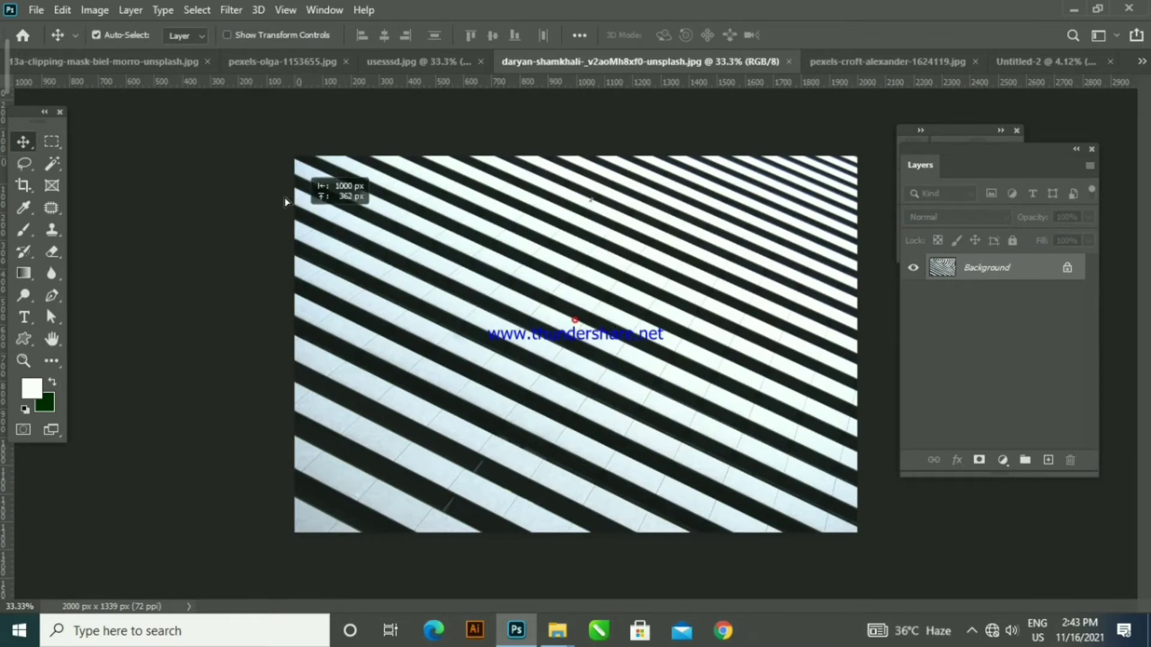
{"action": "left_click", "coordinate": [164, 63]}
{"action": "key", "text": "ctrl+v"}
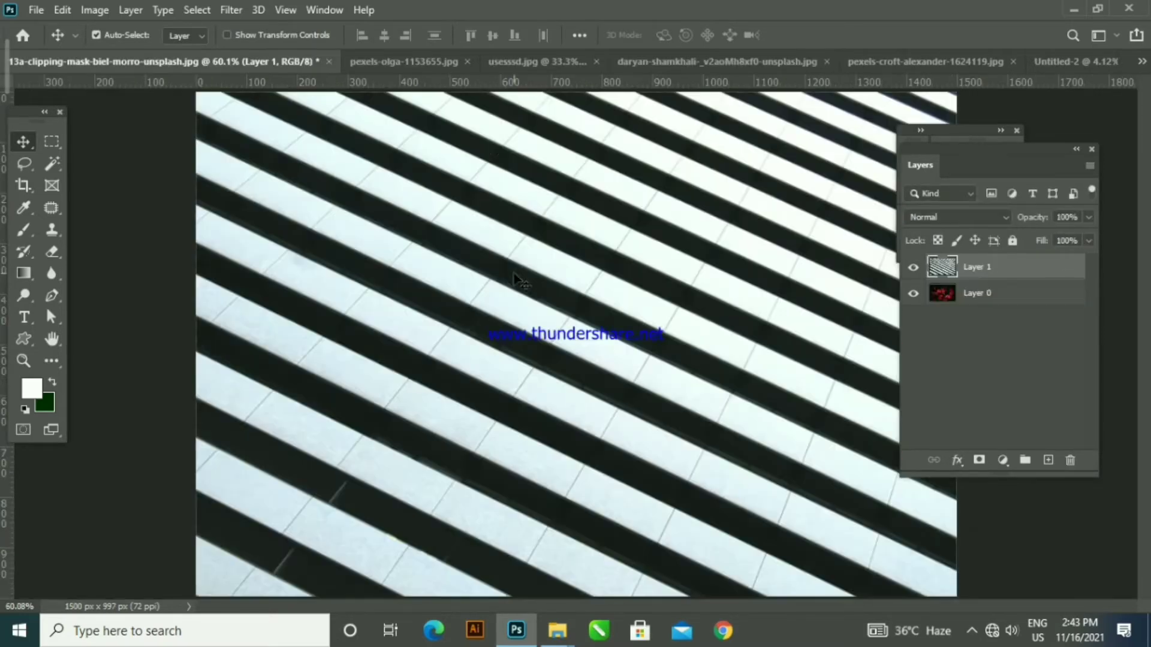
- Copy the yin-yang mandala from usesssd.jpg into the blueberries document above the roses layer and hide roses Layer 1
{"action": "left_click", "coordinate": [487, 59]}
{"action": "left_click_drag", "start_coordinate": [494, 176], "coordinate": [244, 77]}
{"action": "left_click_drag", "start_coordinate": [376, 54], "coordinate": [535, 305]}
{"action": "left_click", "coordinate": [943, 292]}
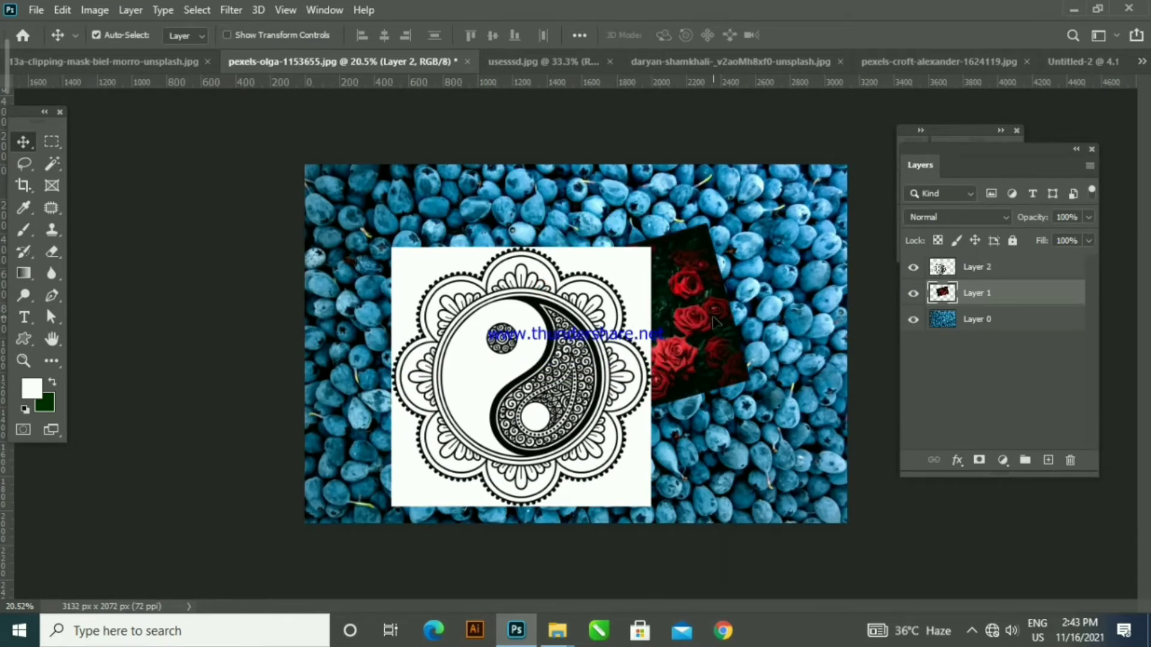
{"action": "left_click", "coordinate": [913, 293]}
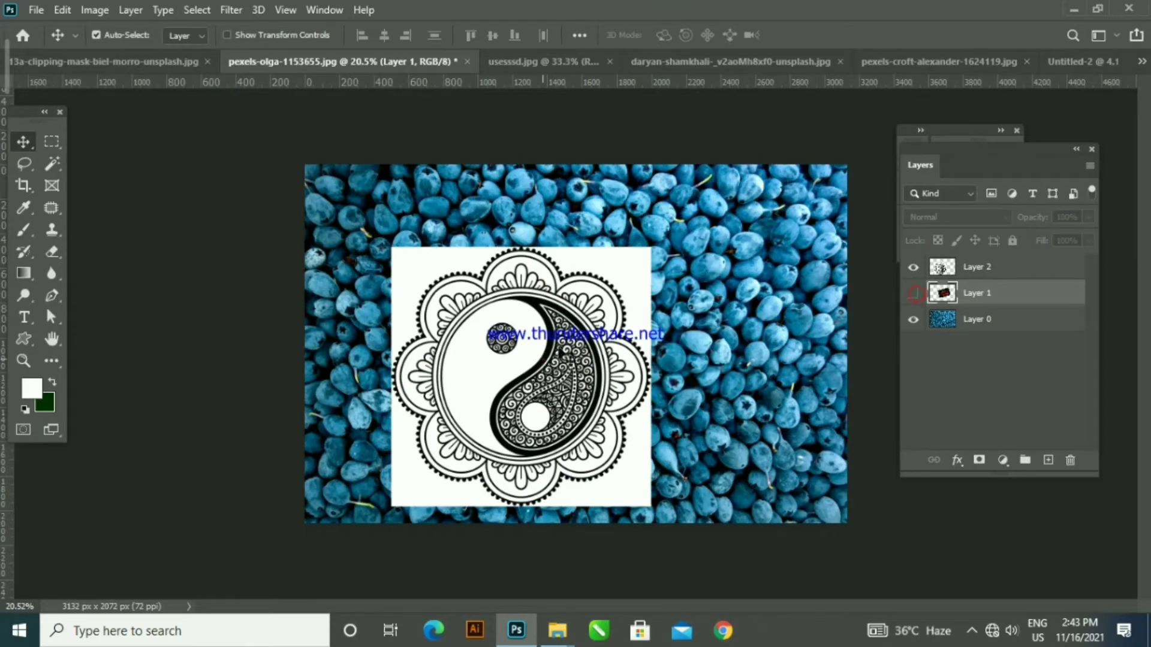
- Reposition the mandala over the blueberries and set its Layer 2 blend mode to Multiply
{"action": "left_click_drag", "start_coordinate": [563, 356], "coordinate": [571, 297]}
{"action": "scroll", "coordinate": [571, 329], "scroll_direction": "up", "scroll_amount": 2}
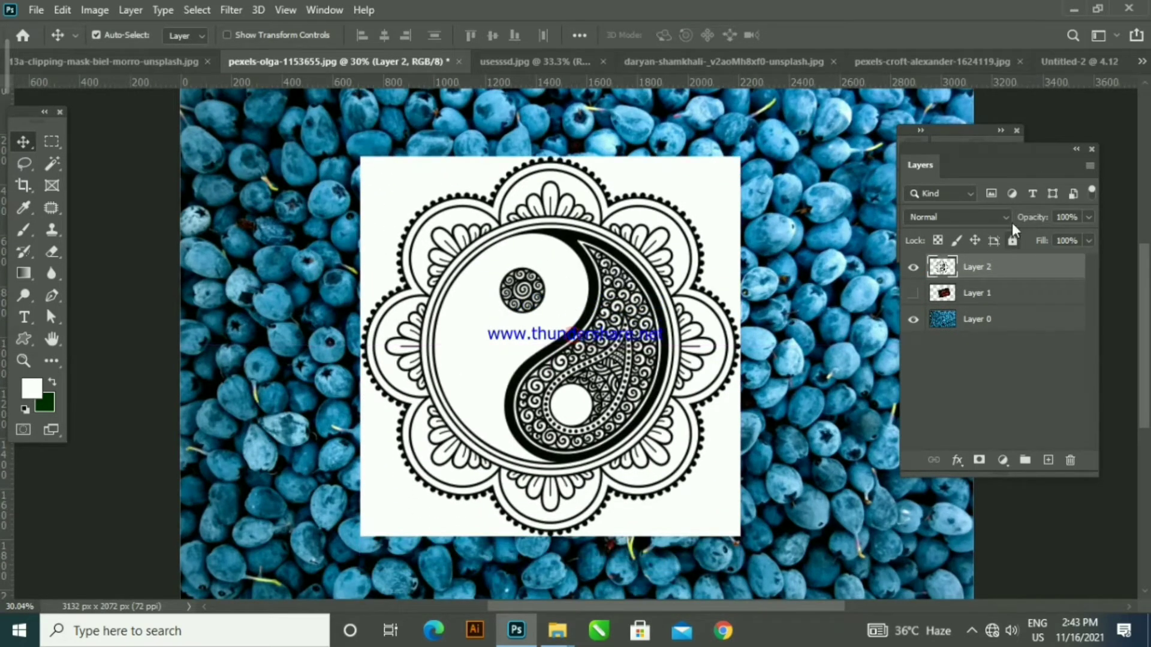
{"action": "left_click", "coordinate": [983, 217]}
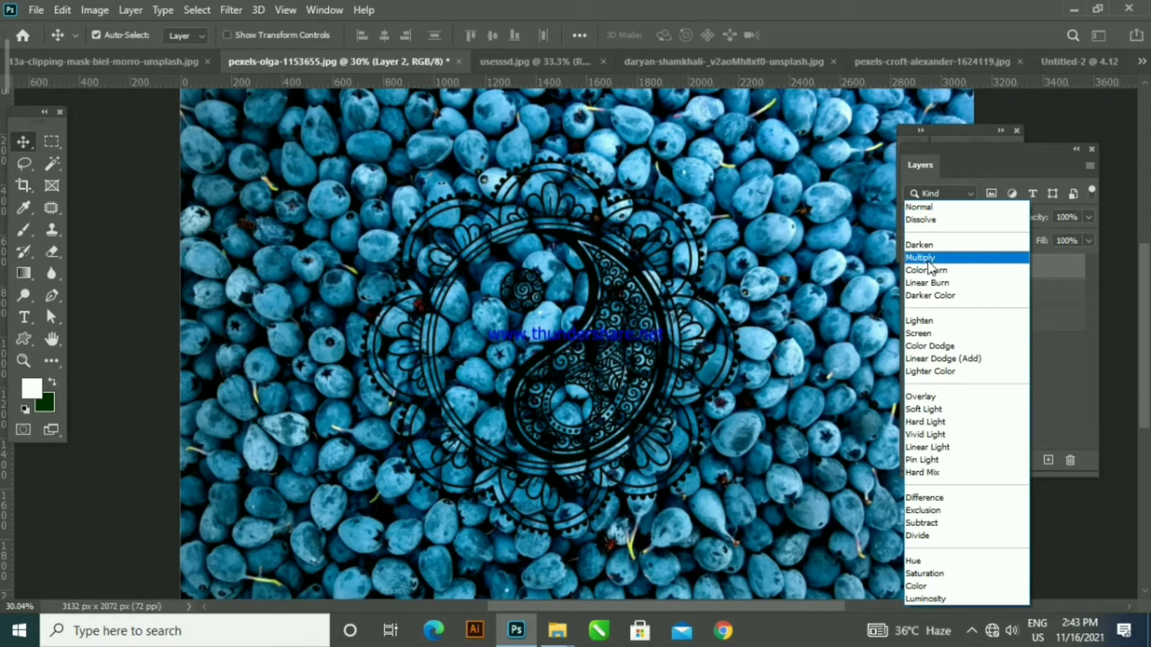
{"action": "left_click", "coordinate": [502, 329]}
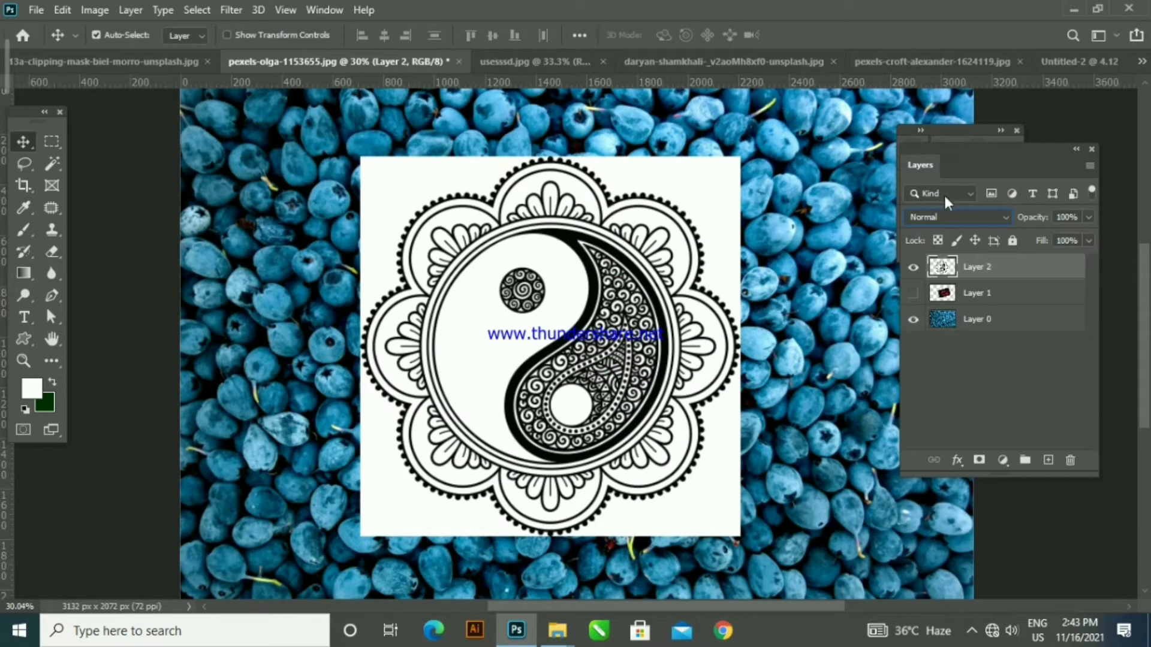
{"action": "left_click", "coordinate": [965, 218]}
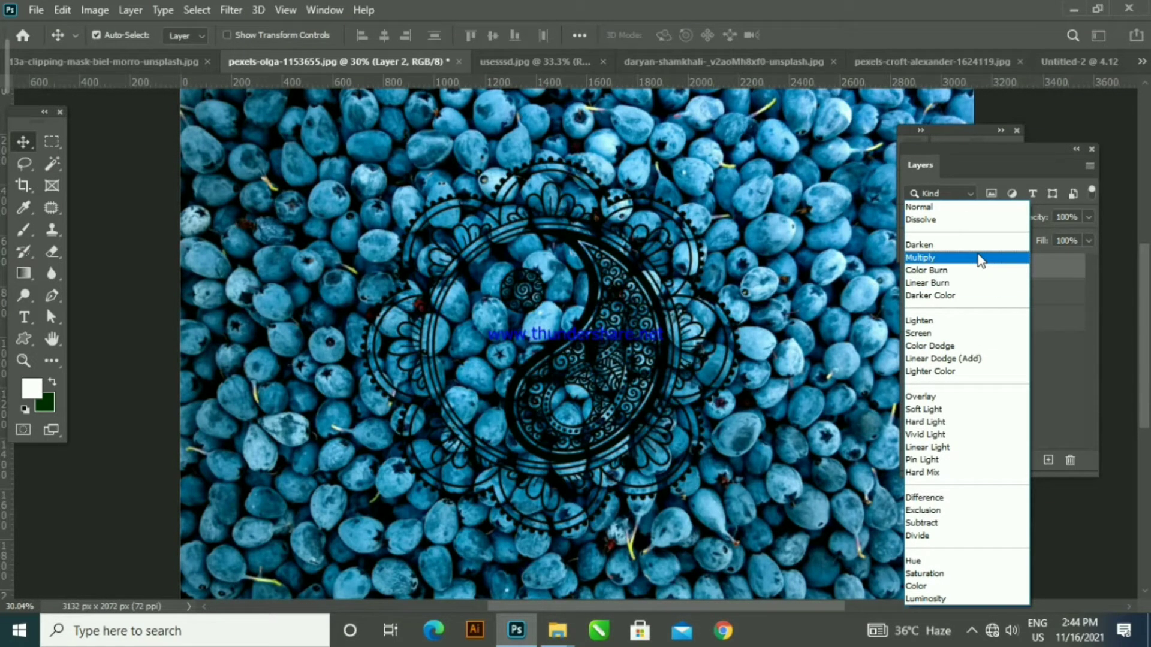
{"action": "left_click", "coordinate": [977, 257]}
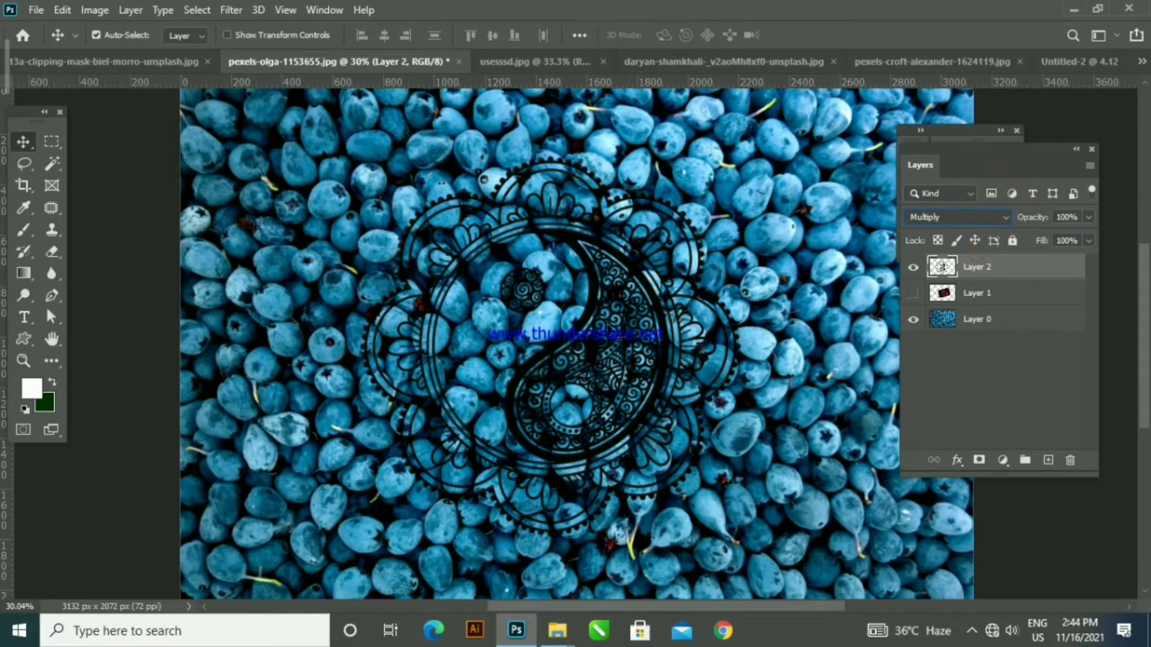
- Copy the striped photo from the clipping-mask document into the blueberries document as a new layer and hide Layer 2
{"action": "left_click", "coordinate": [160, 63]}
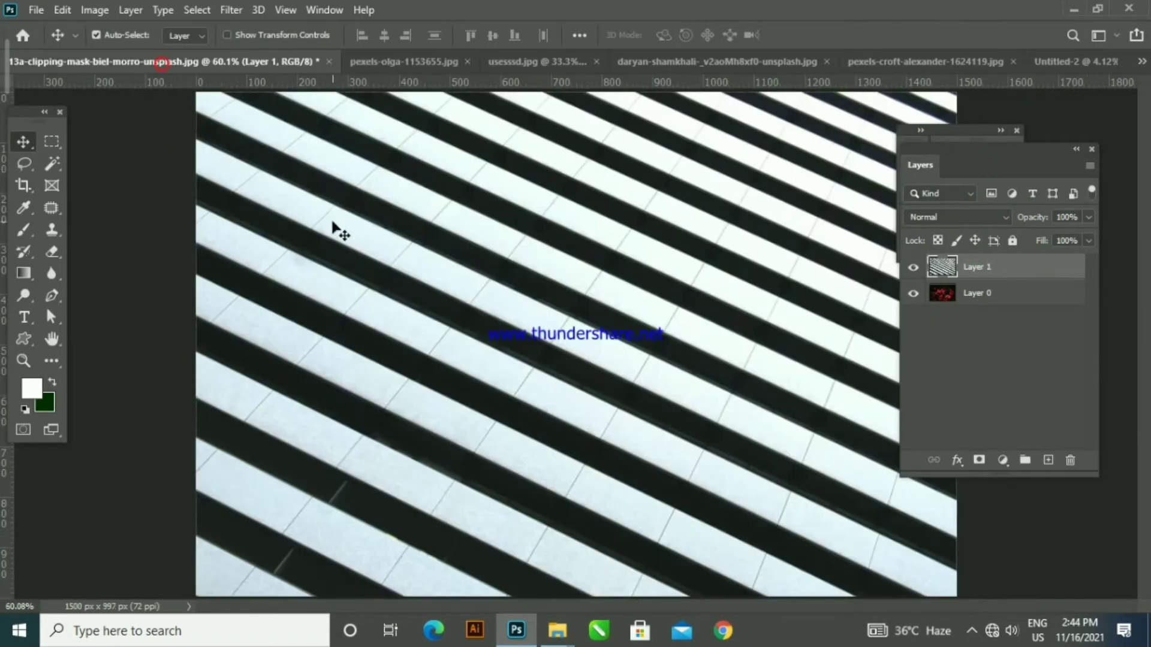
{"action": "left_click_drag", "start_coordinate": [333, 226], "coordinate": [584, 302]}
{"action": "key", "text": "ctrl+minus"}
{"action": "left_click", "coordinate": [913, 319]}
{"action": "left_click", "coordinate": [983, 293]}
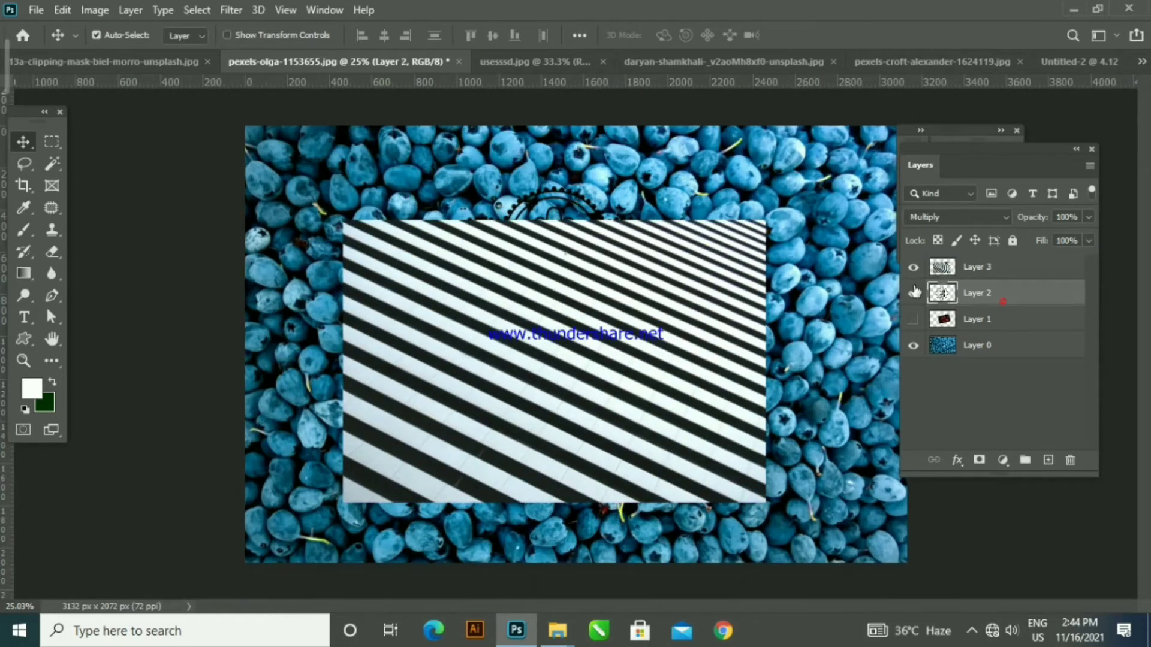
{"action": "left_click", "coordinate": [913, 293]}
- Set the blend mode of the striped photo on Layer 3 to Screen
{"action": "scroll", "coordinate": [607, 267], "scroll_direction": "up", "scroll_amount": 5}
{"action": "left_click", "coordinate": [575, 264]}
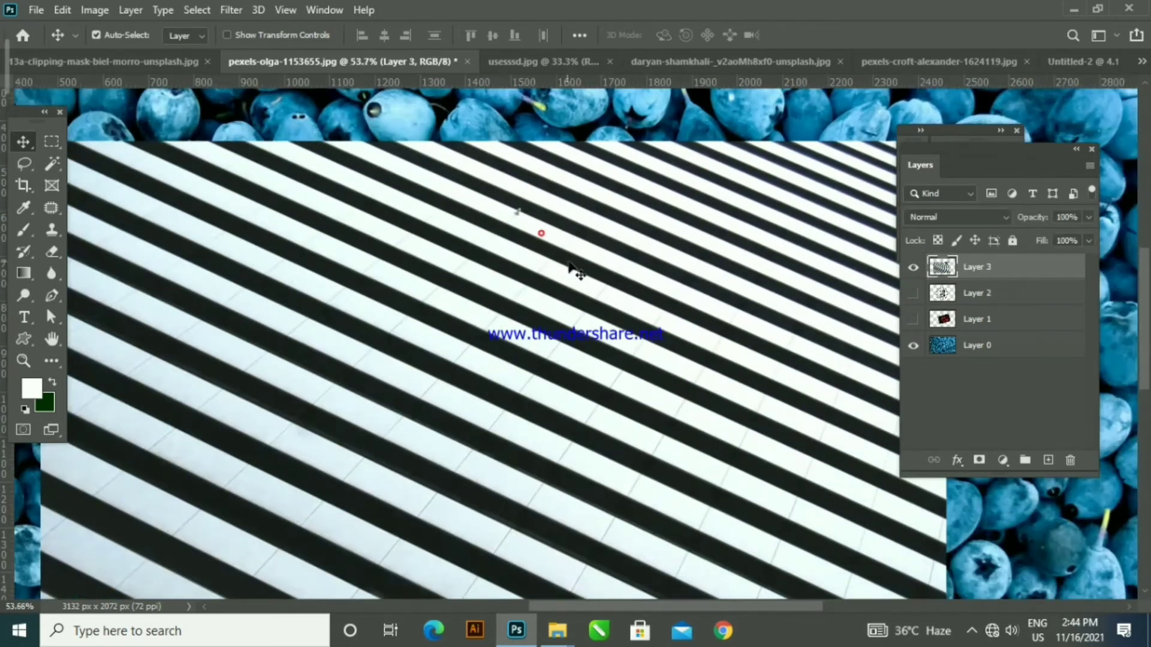
{"action": "scroll", "coordinate": [572, 252], "scroll_direction": "up", "scroll_amount": 2}
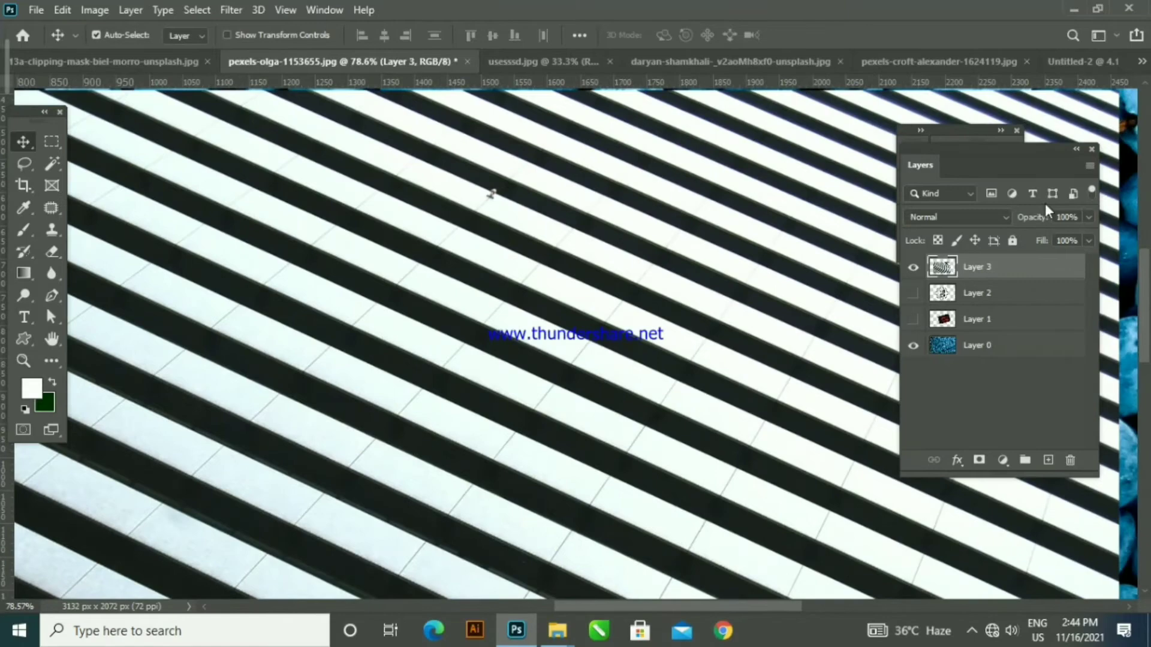
{"action": "left_click", "coordinate": [994, 213]}
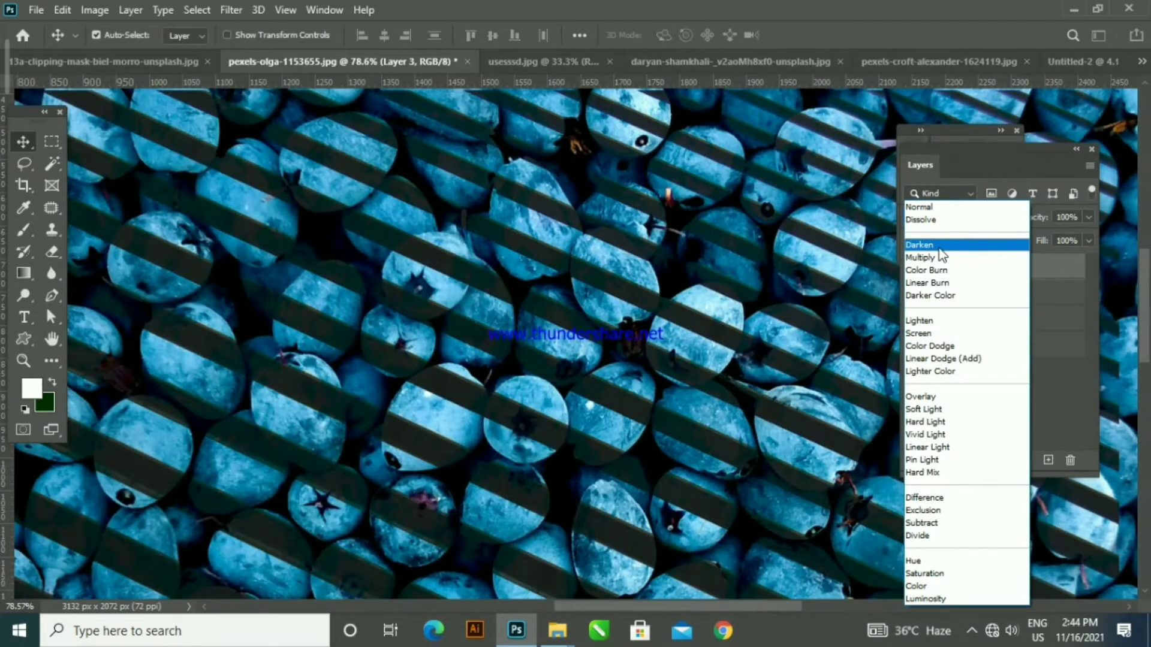
{"action": "left_click", "coordinate": [932, 333]}
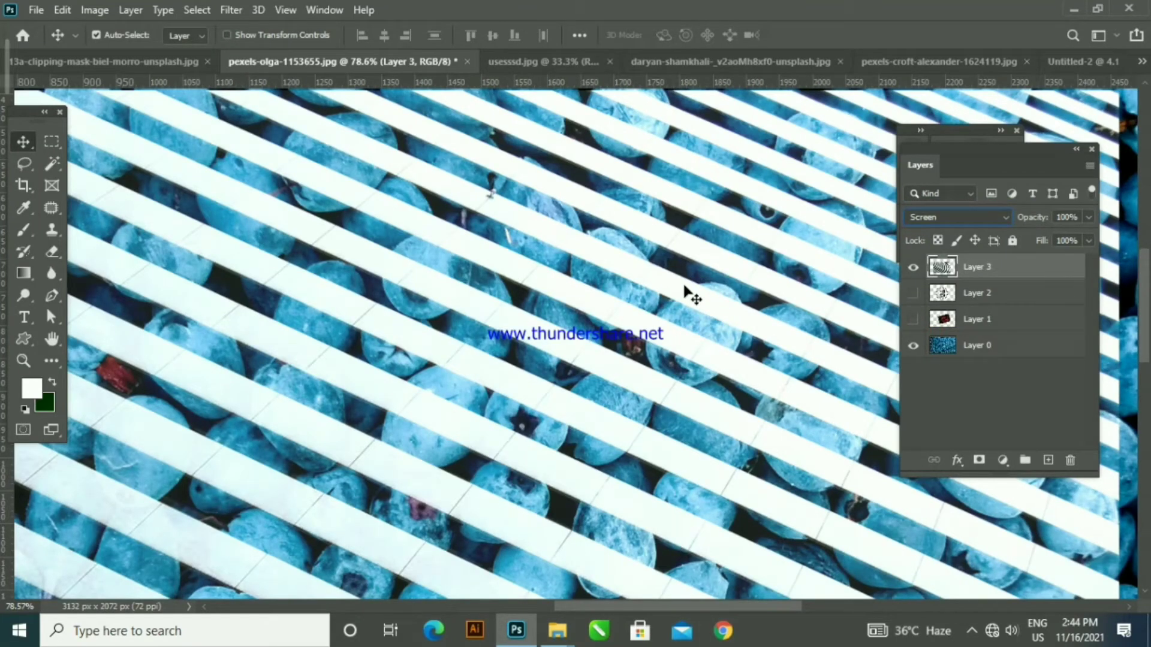
- Invert the striped layer's colours under Screen mode and restore them, comparing how the stripes blend with the blueberries
{"action": "key", "text": "ctrl"}
{"action": "key", "text": "ctrl+z"}
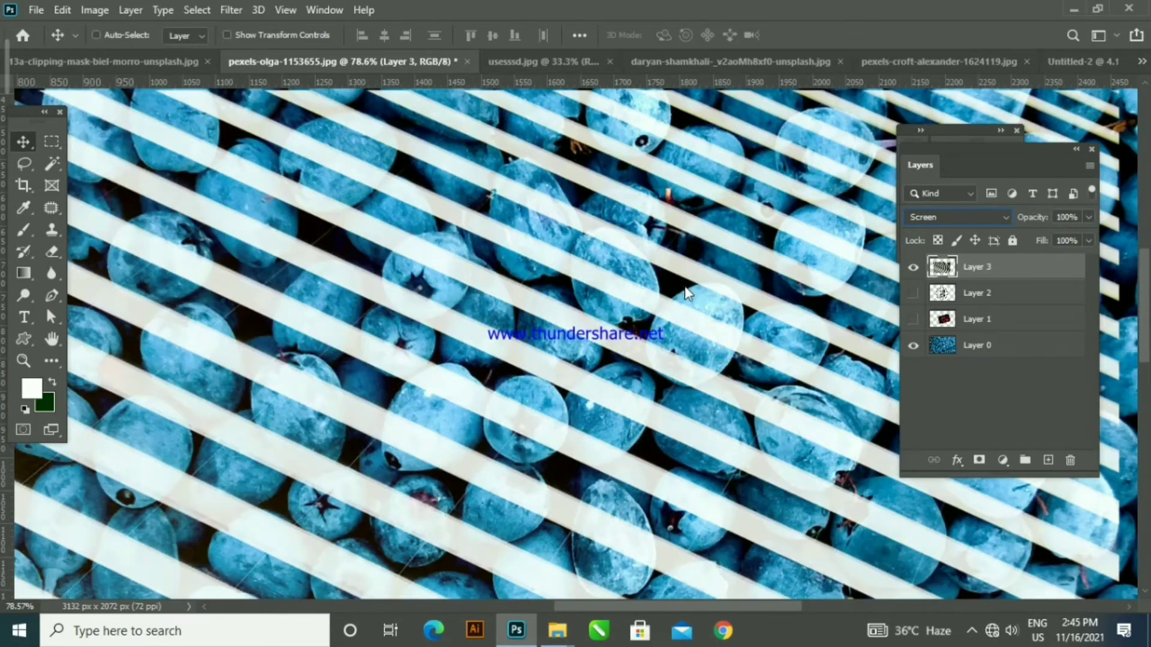
{"action": "key", "text": "ctrl+z"}
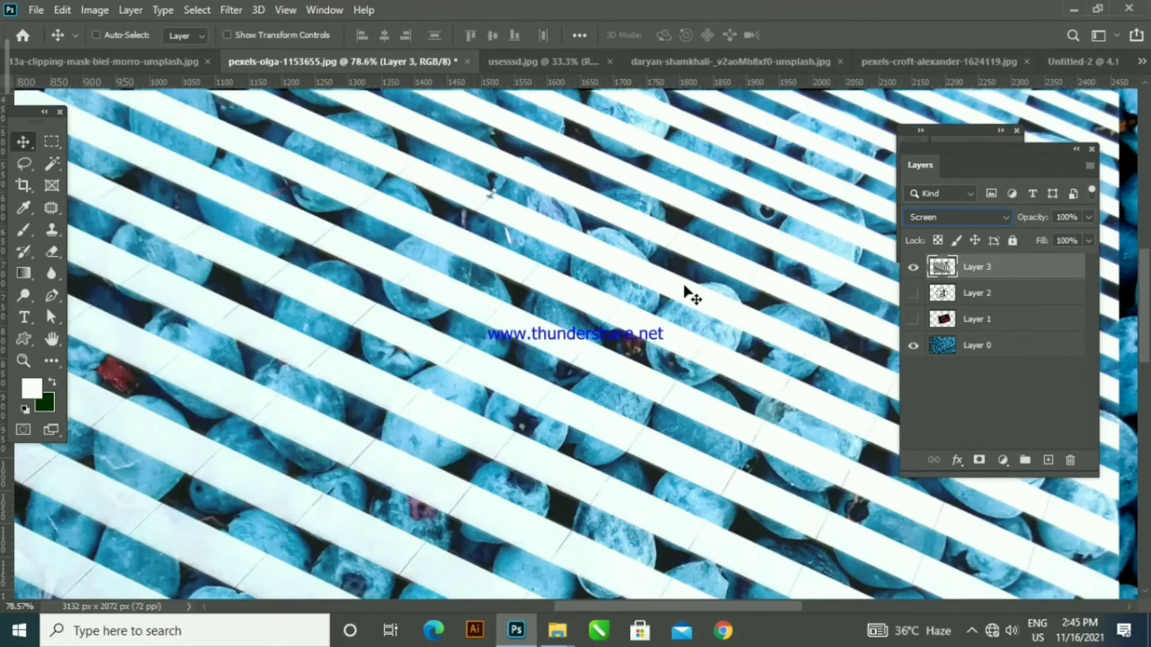
{"action": "key", "text": "ctrl+shift+z"}
{"action": "key", "text": "ctrl+z"}
{"action": "scroll", "coordinate": [686, 291], "scroll_direction": "down", "scroll_amount": 3}
{"action": "scroll", "coordinate": [655, 258], "scroll_direction": "up", "scroll_amount": 1}
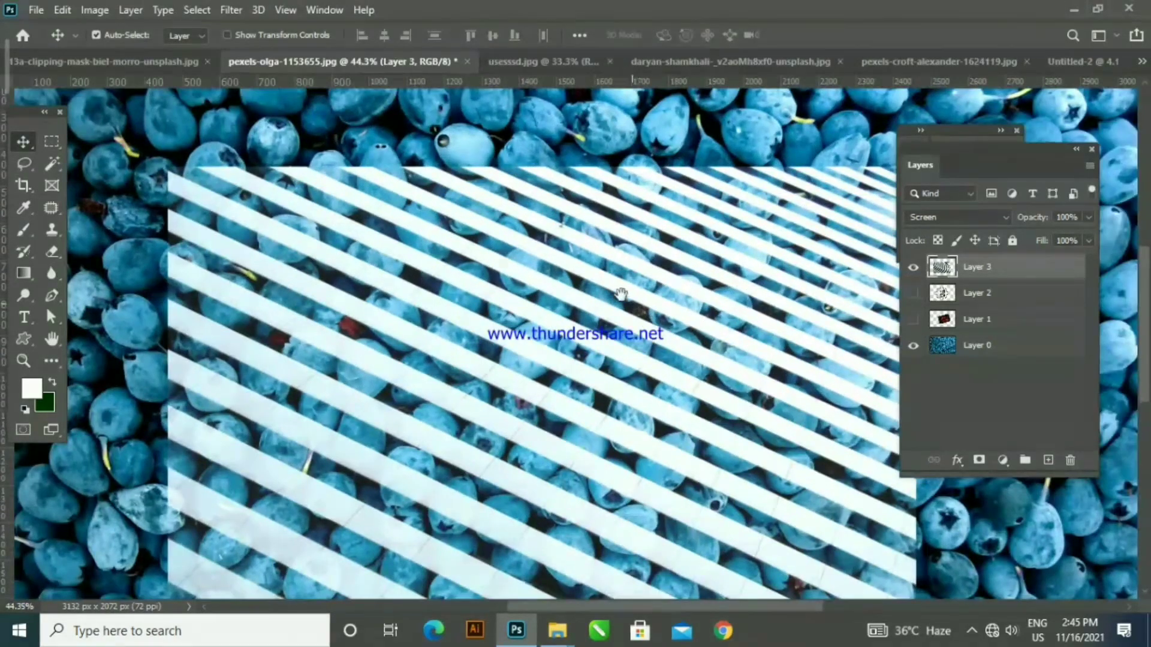
{"action": "scroll", "coordinate": [621, 293], "scroll_direction": "up", "scroll_amount": 2}
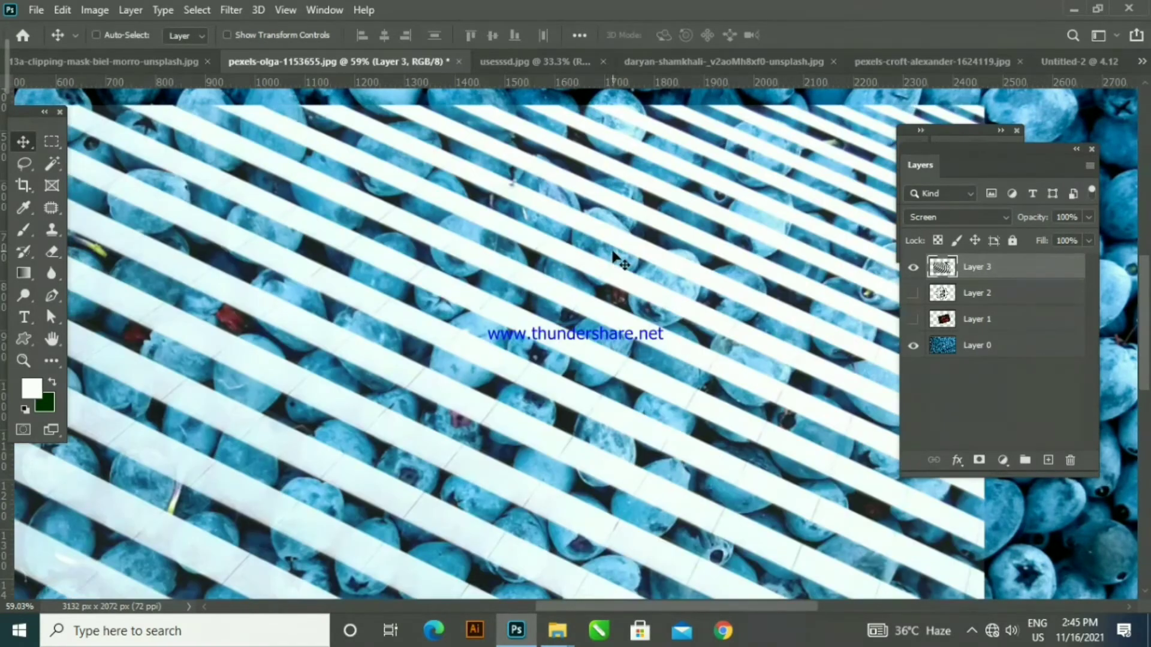
- Unlock the Background layer of the yin-yang drawing in usesssd.jpg and check its blend mode choices
{"action": "key", "text": "ctrl+Tab"}
{"action": "scroll", "coordinate": [636, 257], "scroll_direction": "up", "scroll_amount": 2}
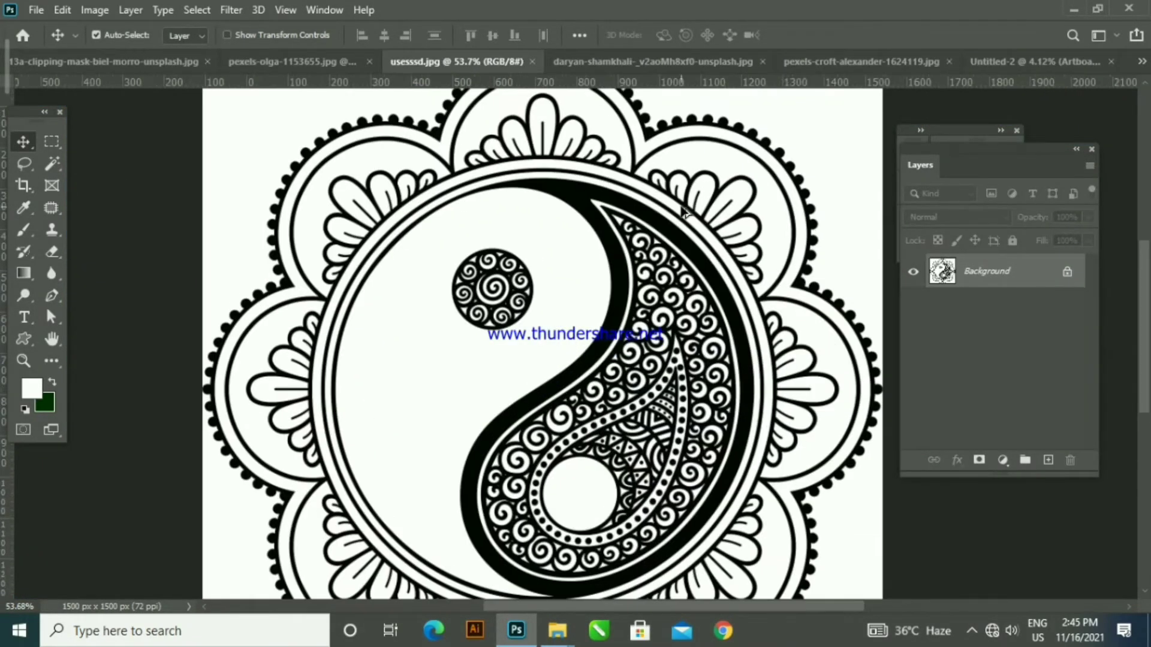
{"action": "left_click", "coordinate": [1067, 275]}
{"action": "scroll", "coordinate": [454, 327], "scroll_direction": "up", "scroll_amount": 1}
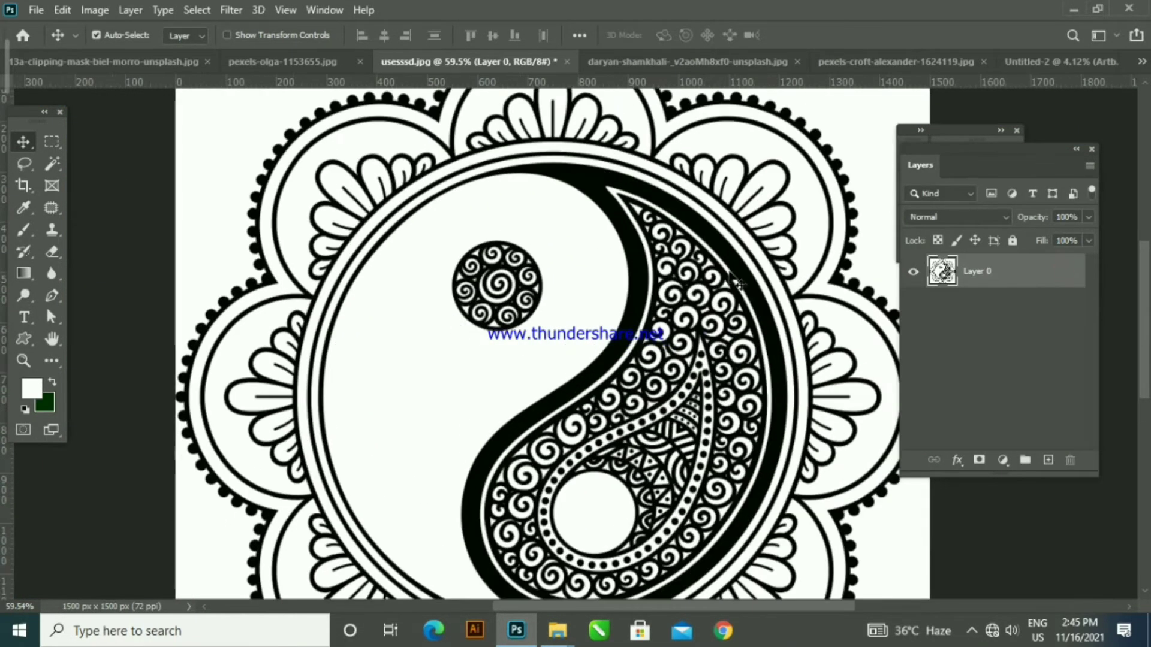
{"action": "left_click", "coordinate": [979, 216]}
{"action": "left_click", "coordinate": [981, 218]}
{"action": "scroll", "coordinate": [596, 303], "scroll_direction": "down", "scroll_amount": 1}
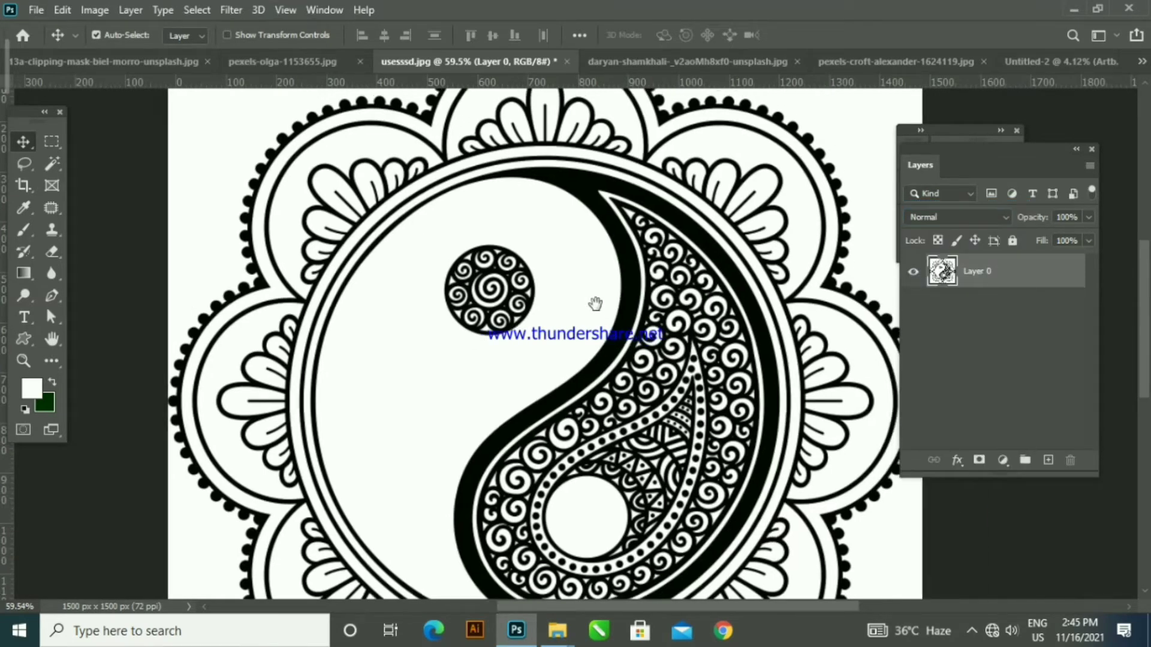
{"action": "scroll", "coordinate": [574, 314], "scroll_direction": "down", "scroll_amount": 1}
- Switch to the red-haired portrait, unlock its Background layer and keep the blend mode at Normal
{"action": "key", "text": "ctrl+Tab"}
{"action": "key", "text": "ctrl+Tab"}
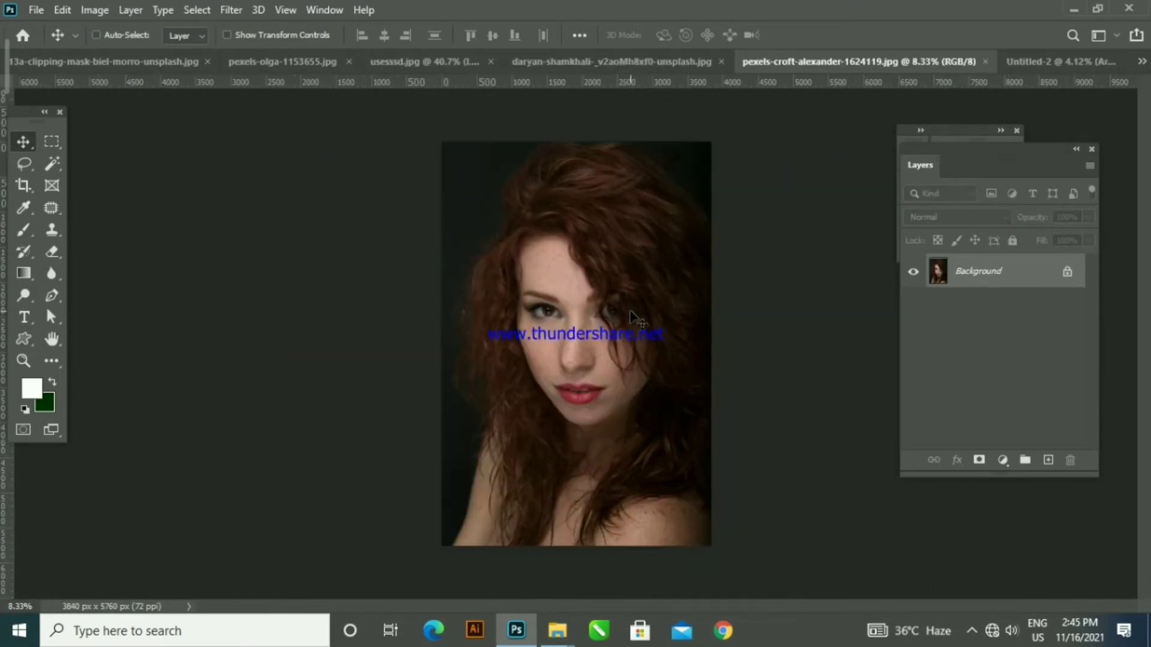
{"action": "scroll", "coordinate": [637, 320], "scroll_direction": "up", "scroll_amount": 2}
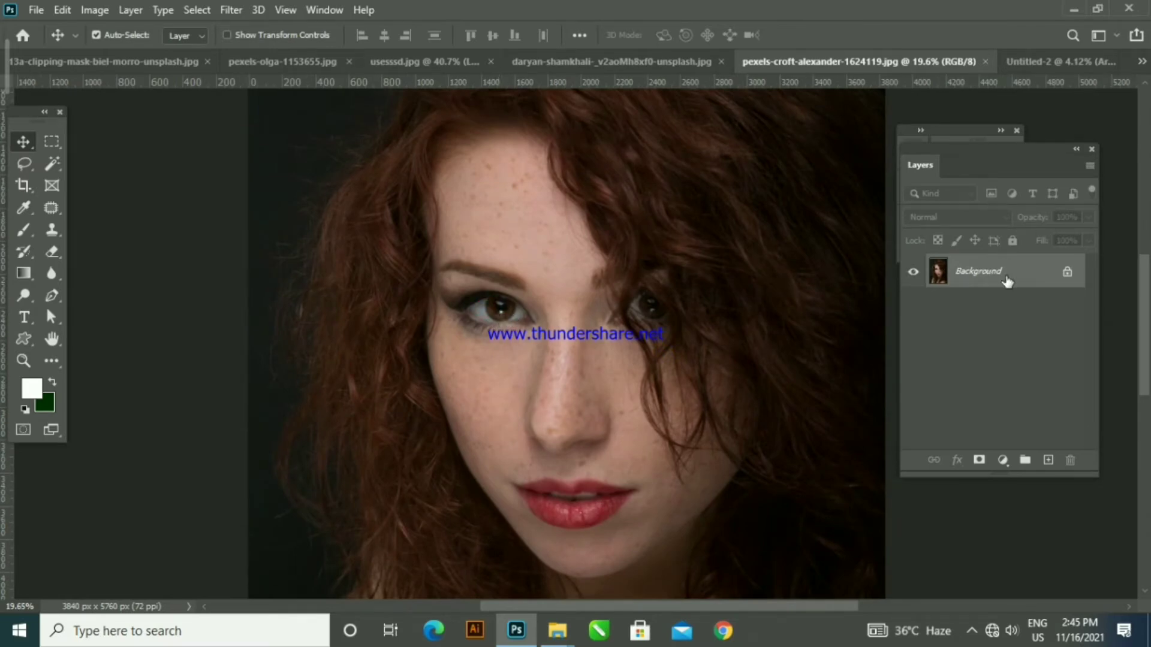
{"action": "left_click", "coordinate": [1067, 272]}
{"action": "left_click", "coordinate": [958, 217]}
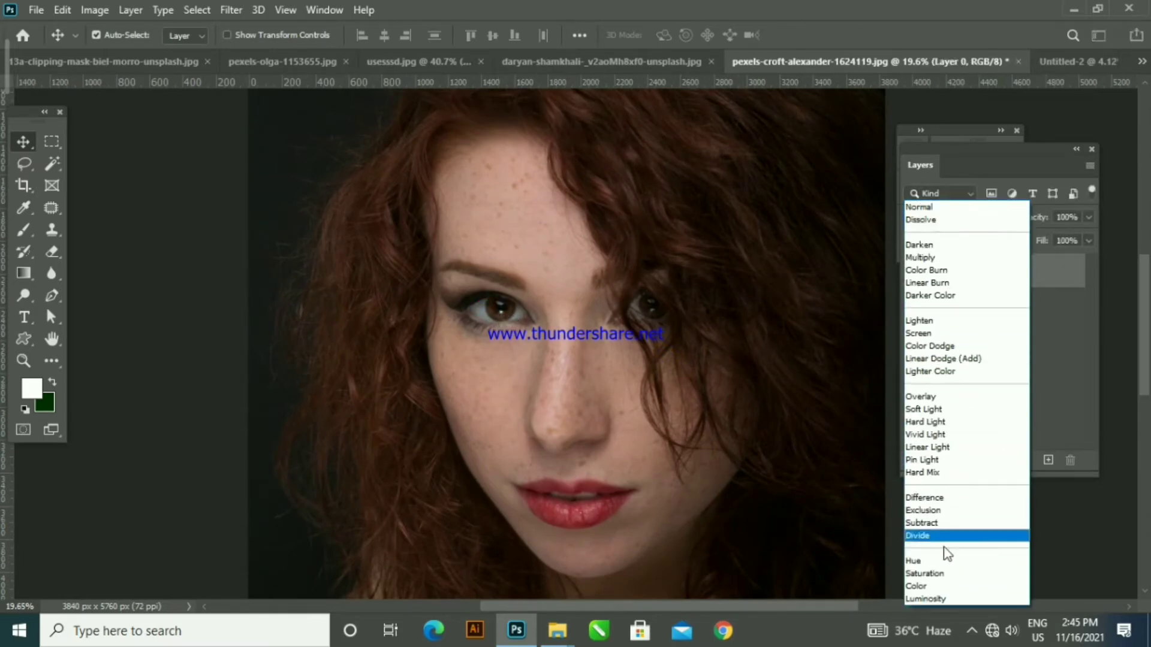
{"action": "left_click", "coordinate": [981, 207]}
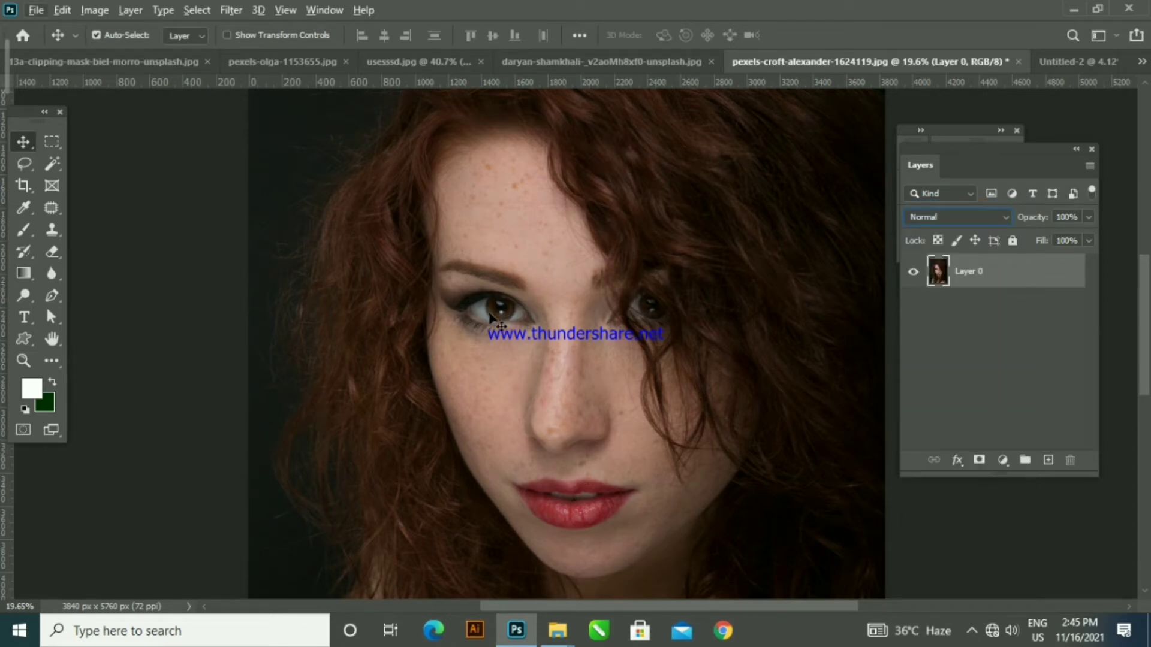
- Select the brown iris of the unobscured eye with the Quick Selection tool
{"action": "right_click", "coordinate": [52, 163]}
{"action": "left_click", "coordinate": [120, 181]}
{"action": "scroll", "coordinate": [494, 318], "scroll_direction": "up", "scroll_amount": 4}
{"action": "left_click_drag", "start_coordinate": [494, 317], "coordinate": [462, 292]}
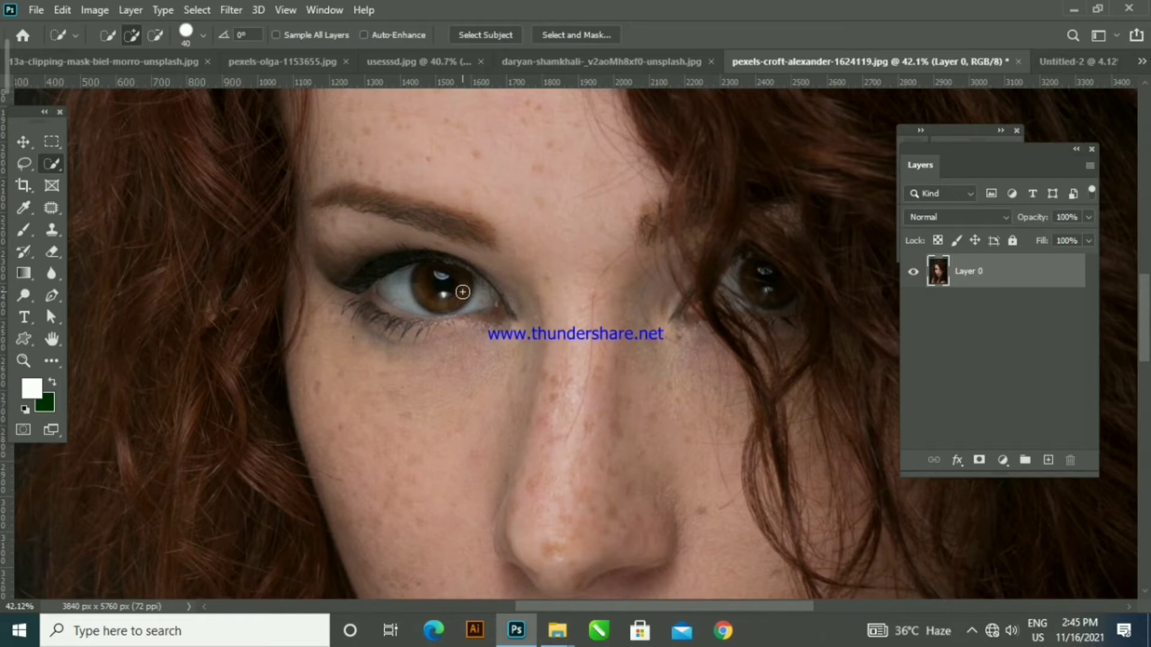
{"action": "scroll", "coordinate": [437, 299], "scroll_direction": "up", "scroll_amount": 1}
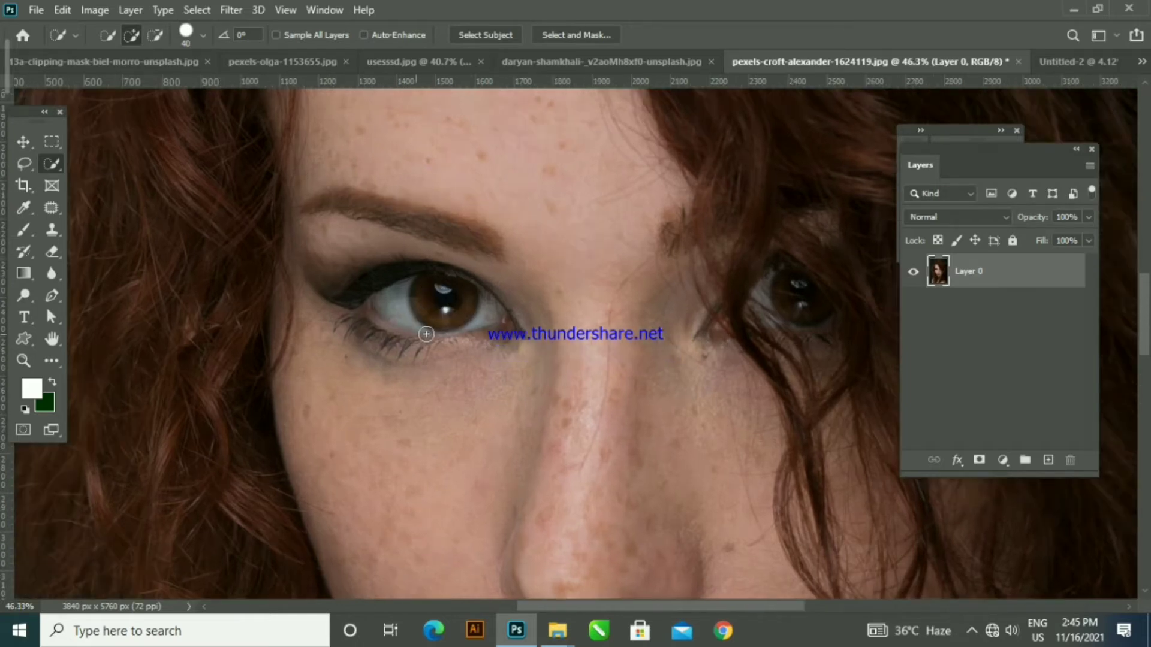
{"action": "mouse_move", "coordinate": [444, 313]}
{"action": "left_mouse_down"}
{"action": "mouse_move", "coordinate": [454, 304]}
{"action": "mouse_move", "coordinate": [416, 286]}
{"action": "mouse_move", "coordinate": [488, 268]}
{"action": "left_mouse_up"}
{"action": "scroll", "coordinate": [426, 279], "scroll_direction": "up", "scroll_amount": 2}
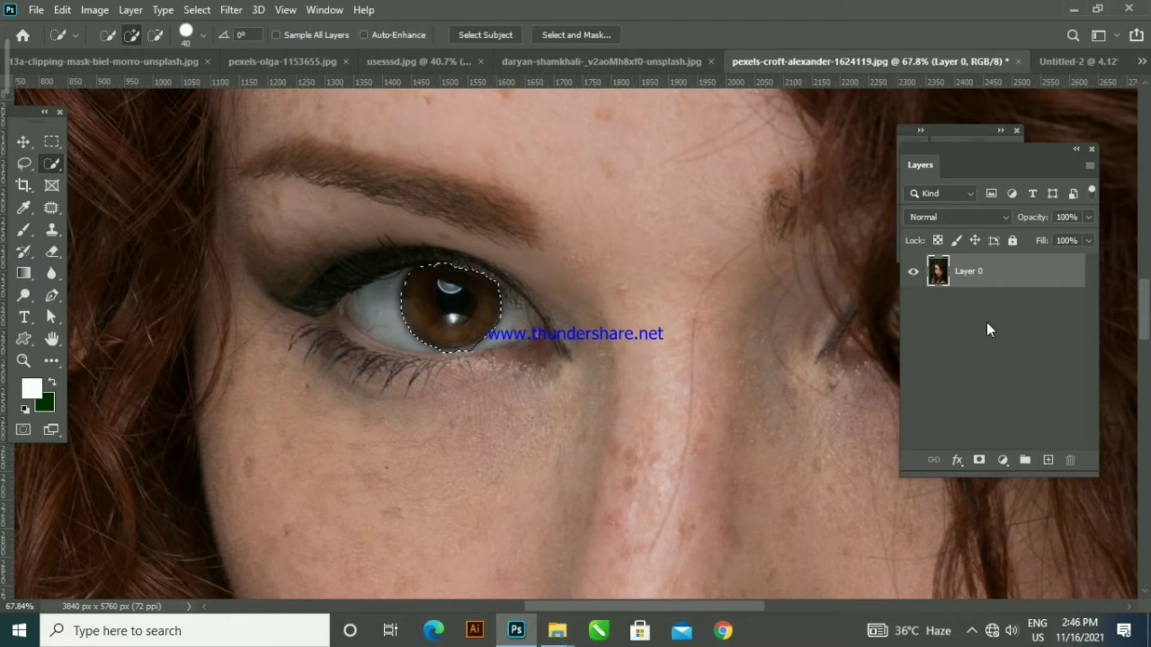
- Fill the iris selection on a new layer with blue 000ce8 as the foreground colour, and deselect it
{"action": "left_click", "coordinate": [1048, 460]}
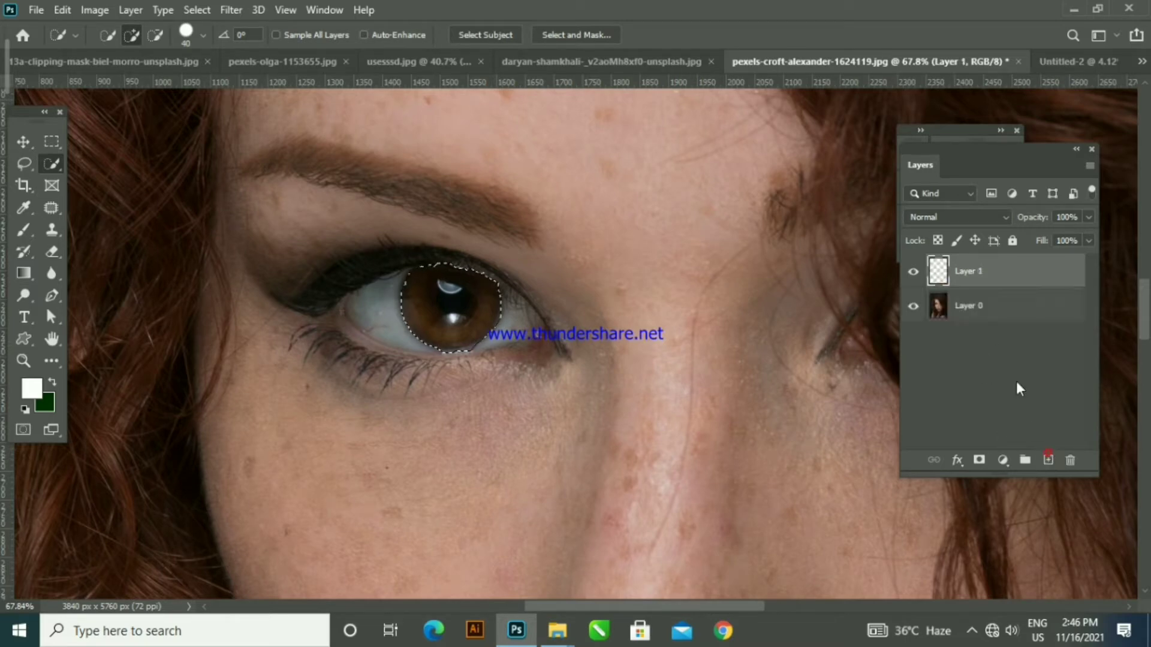
{"action": "left_click", "coordinate": [40, 390]}
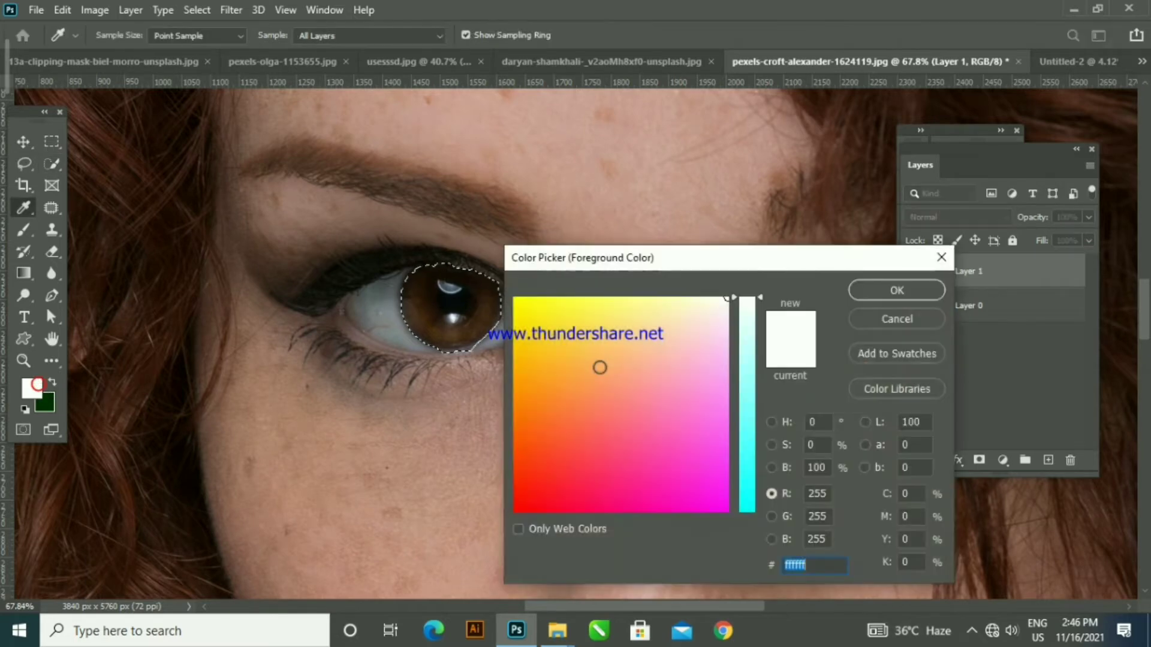
{"action": "left_click", "coordinate": [745, 435]}
{"action": "left_click", "coordinate": [709, 502]}
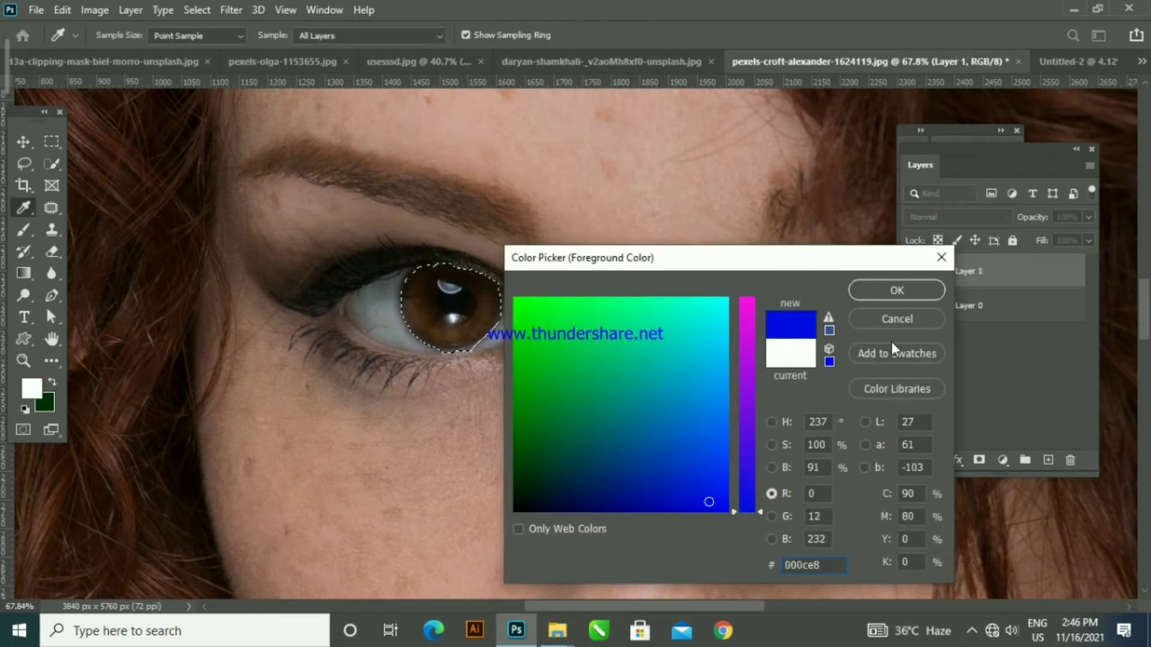
{"action": "left_click", "coordinate": [889, 294]}
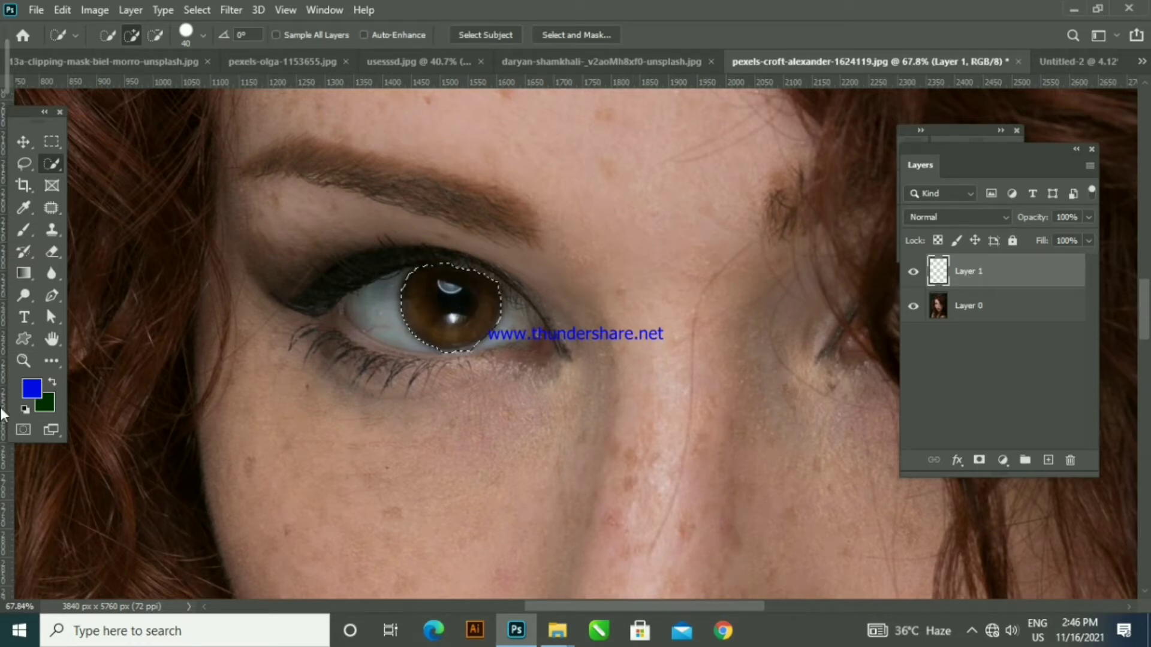
{"action": "key", "text": "alt+BackSpace"}
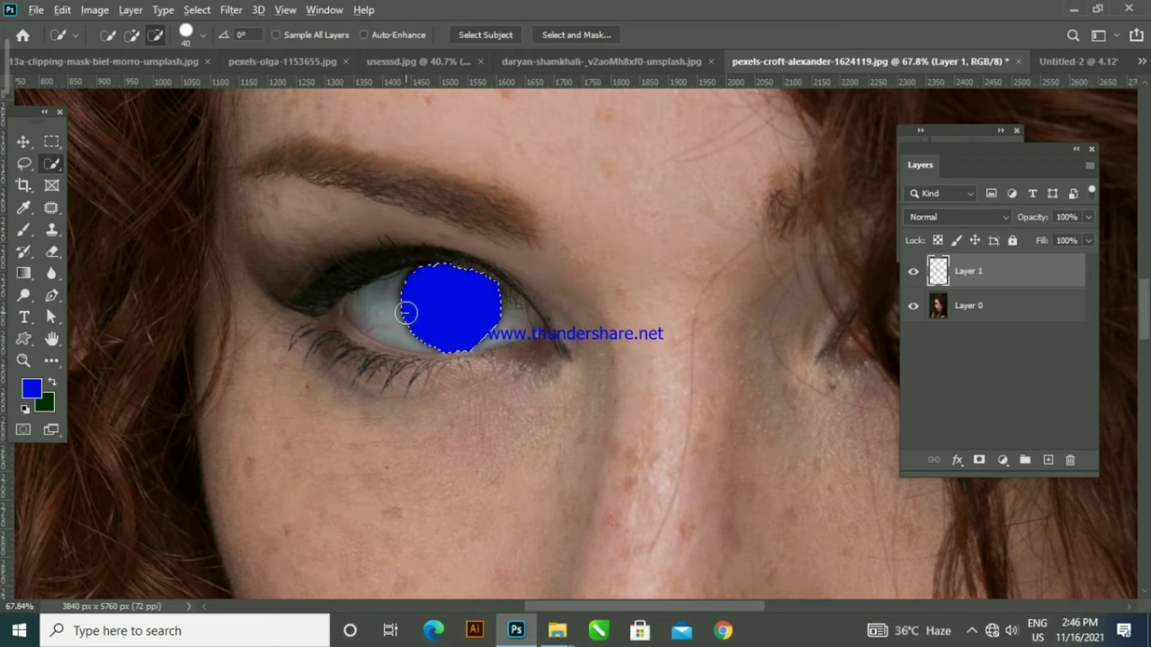
{"action": "key", "text": "ctrl+d"}
- Set the blend mode of the blue iris layer to Color
{"action": "scroll", "coordinate": [434, 340], "scroll_direction": "down", "scroll_amount": 4}
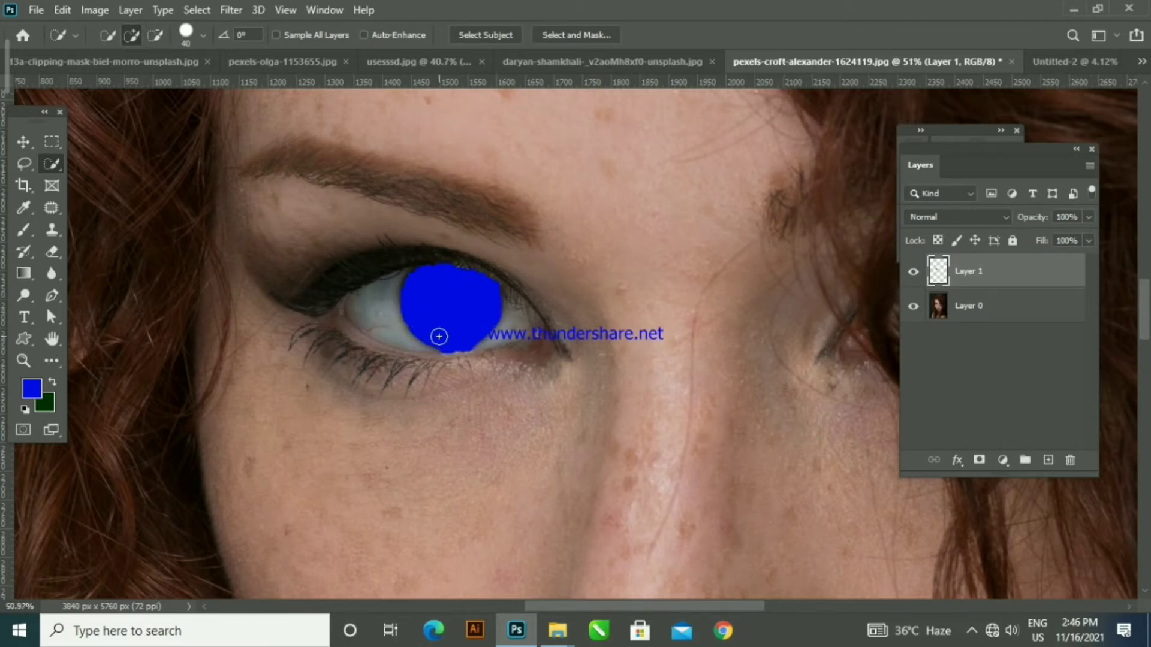
{"action": "scroll", "coordinate": [438, 337], "scroll_direction": "up", "scroll_amount": 2}
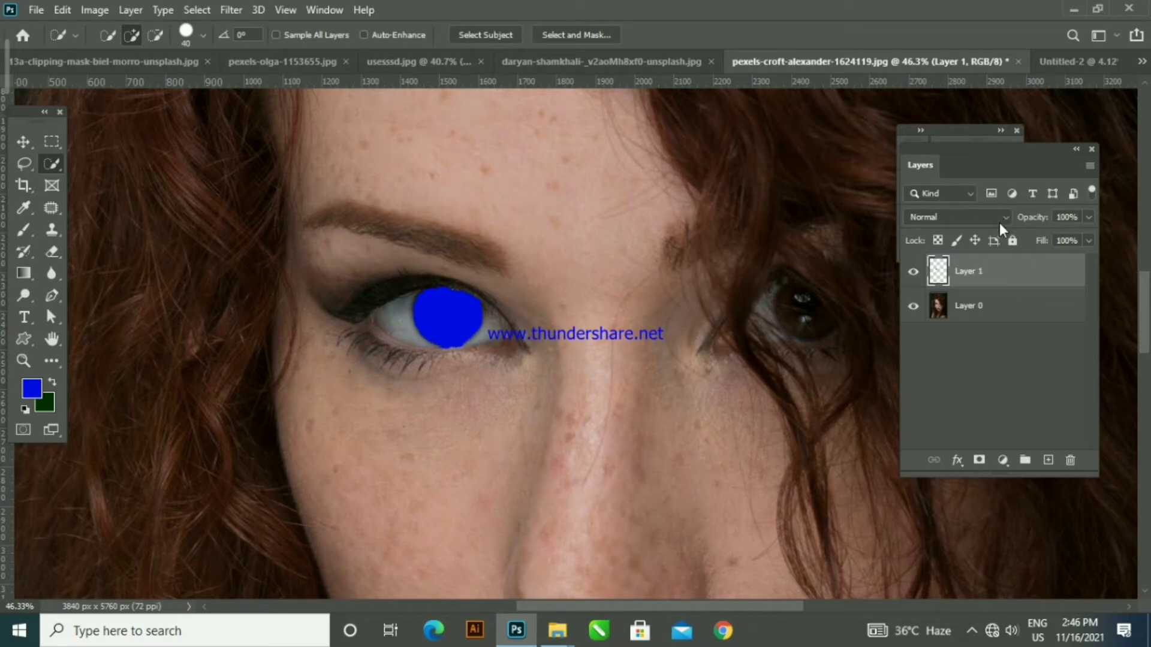
{"action": "left_click", "coordinate": [998, 220]}
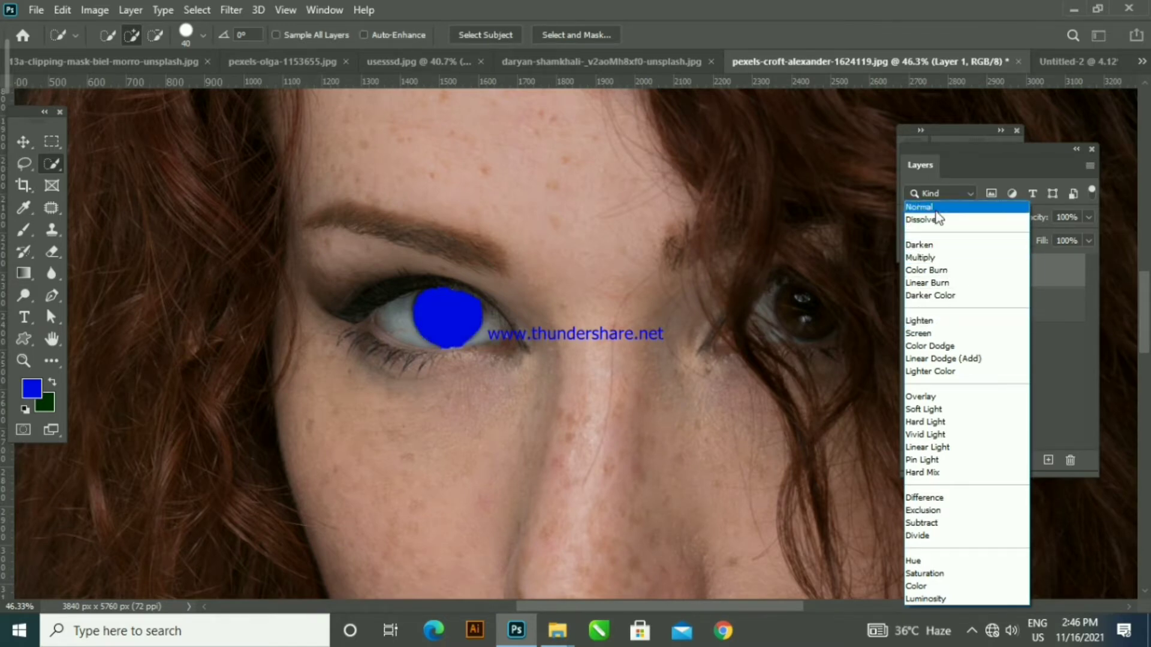
{"action": "left_click", "coordinate": [925, 589]}
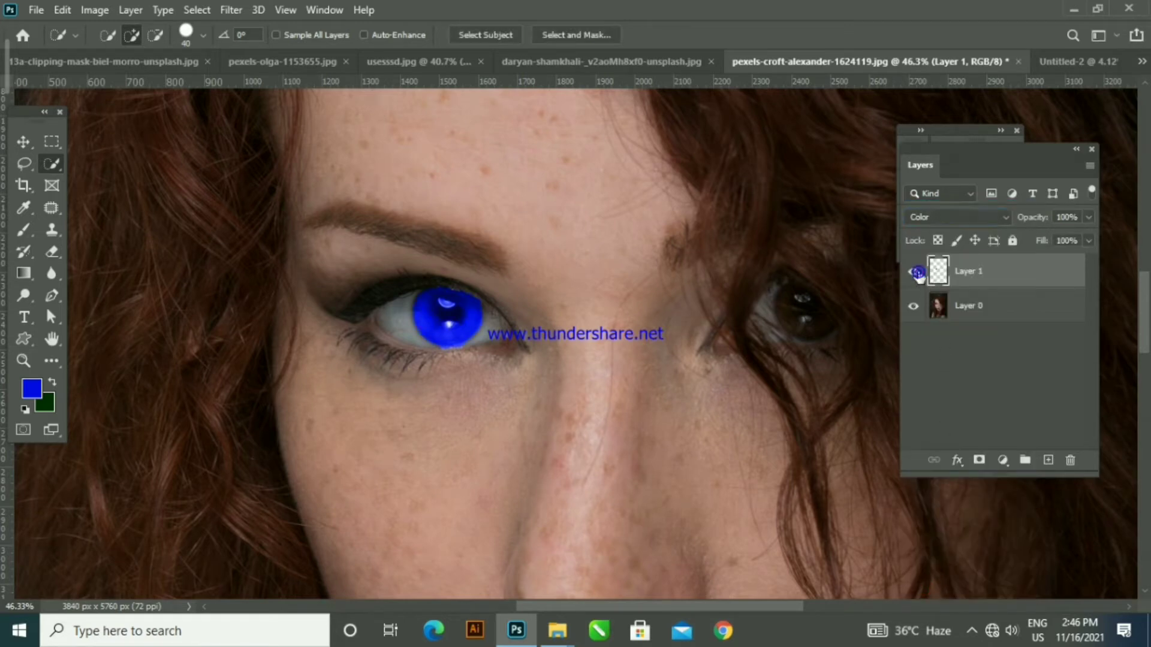
- Toggle the visibility of the blue iris layer to compare the eye with and without the colour
{"action": "left_click", "coordinate": [914, 272]}
{"action": "left_click", "coordinate": [914, 272]}
{"action": "left_click", "coordinate": [913, 272]}
{"action": "left_click", "coordinate": [913, 272]}
{"action": "left_click", "coordinate": [913, 272]}
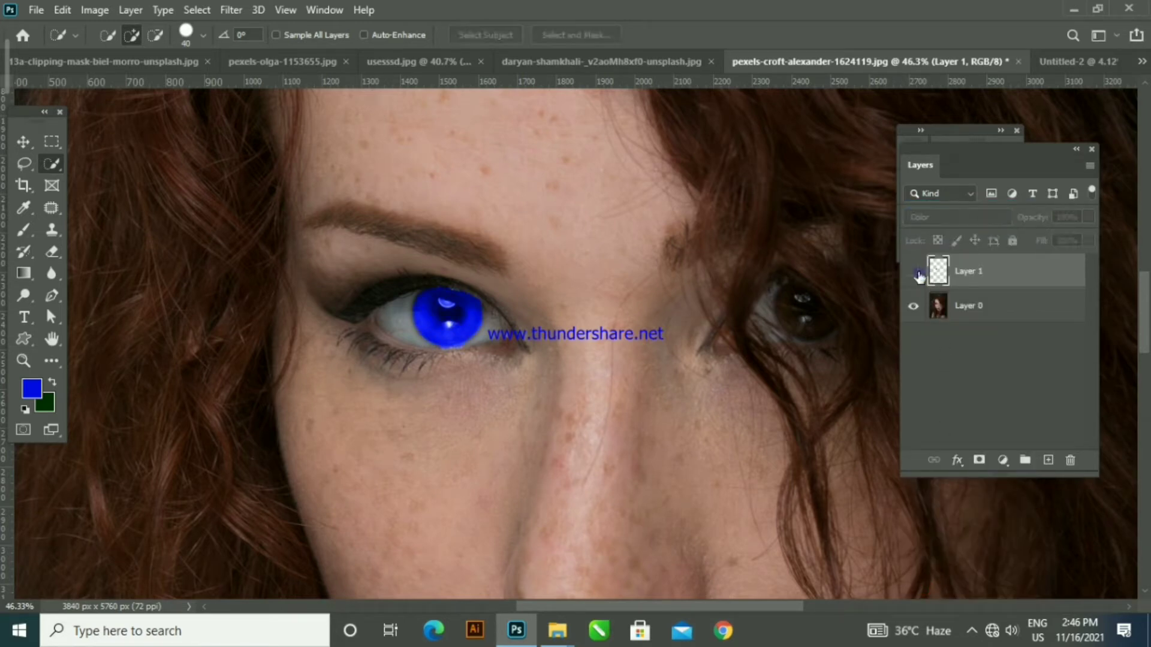
{"action": "left_click", "coordinate": [917, 274]}
- Lower the blue iris layer's opacity to 58% and compare the eye with the layer hidden and shown
{"action": "scroll", "coordinate": [452, 327], "scroll_direction": "up", "scroll_amount": 2}
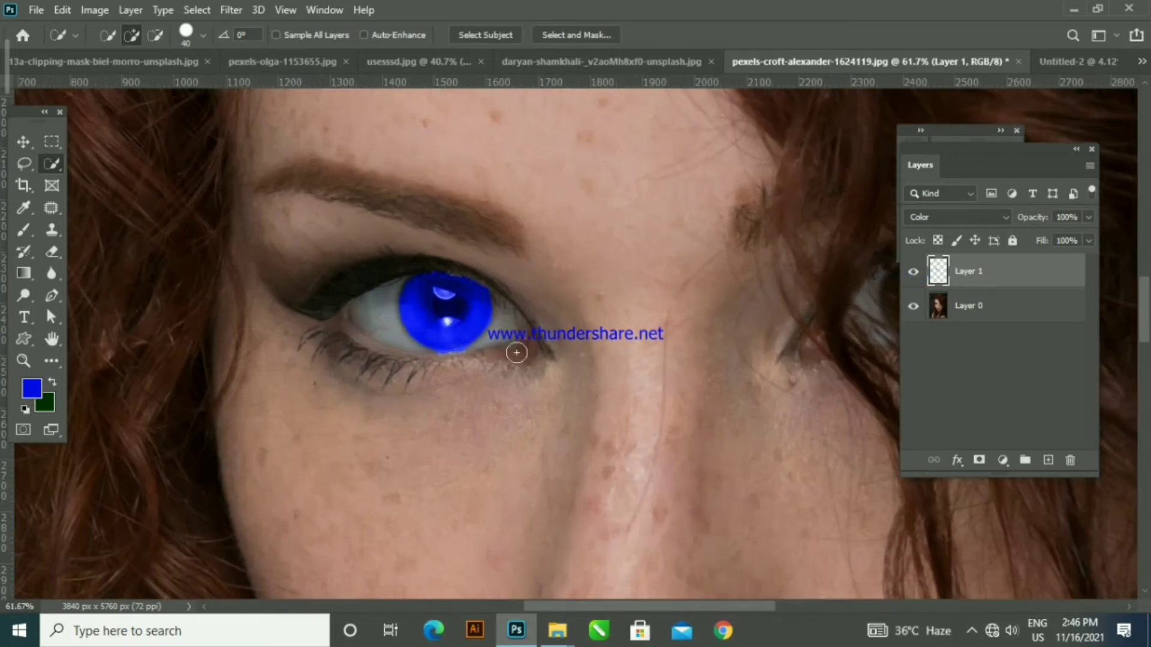
{"action": "scroll", "coordinate": [522, 349], "scroll_direction": "right", "scroll_amount": 1}
{"action": "left_click", "coordinate": [1088, 218]}
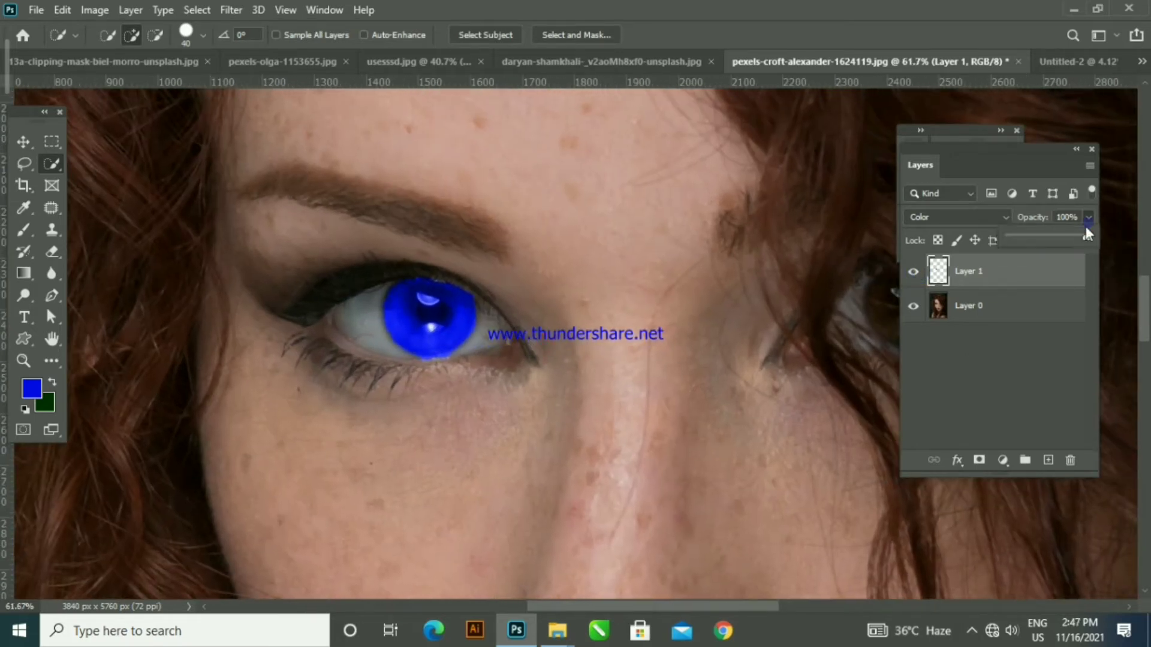
{"action": "mouse_move", "coordinate": [1070, 237]}
{"action": "left_mouse_down"}
{"action": "mouse_move", "coordinate": [1047, 239]}
{"action": "mouse_move", "coordinate": [1054, 233]}
{"action": "left_mouse_up"}
{"action": "scroll", "coordinate": [429, 326], "scroll_direction": "down", "scroll_amount": 2}
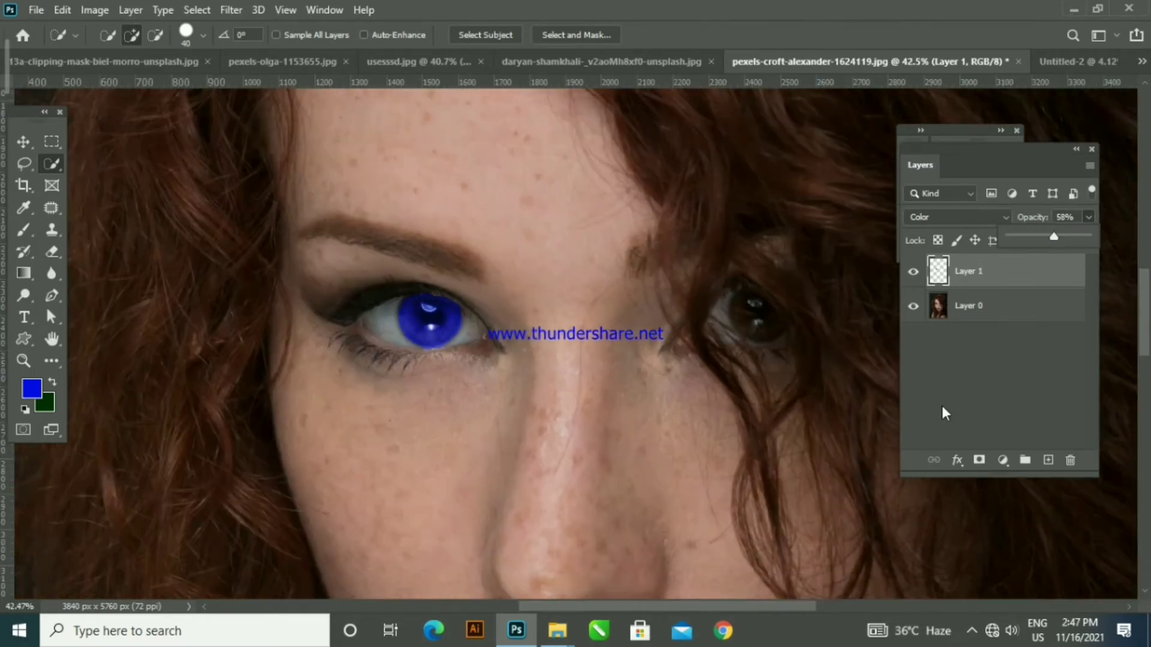
{"action": "left_click", "coordinate": [946, 403]}
{"action": "left_click", "coordinate": [914, 272]}
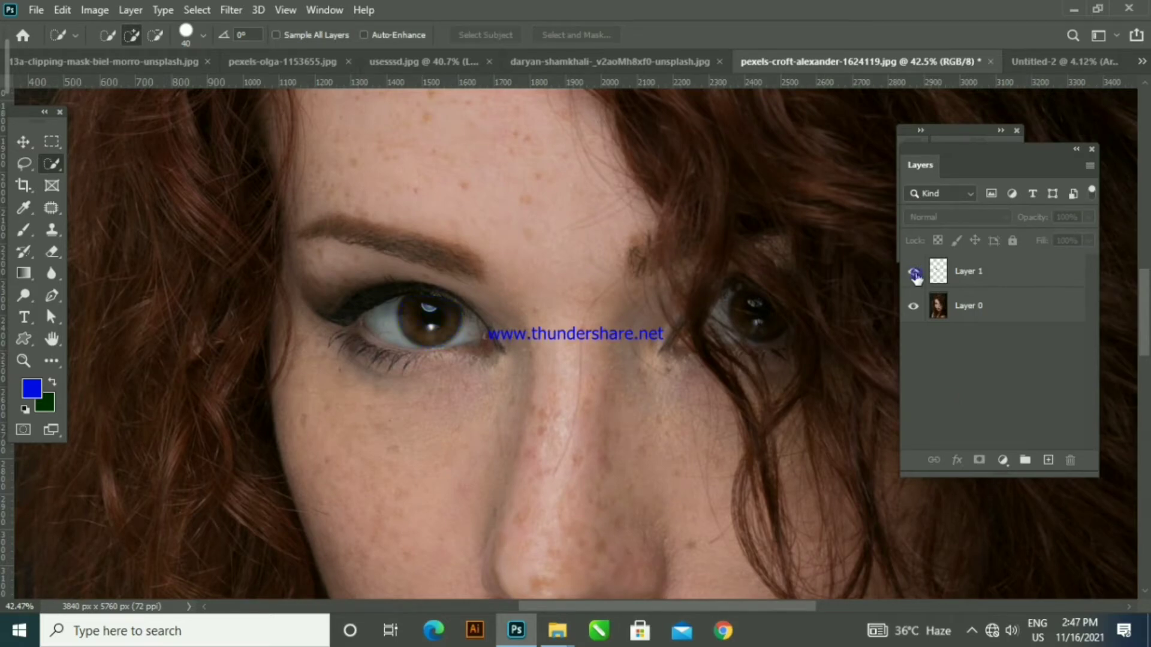
{"action": "left_click", "coordinate": [916, 274]}
- Erase the blue spill along the iris's upper edge on Layer 1 with the Eraser tool
{"action": "scroll", "coordinate": [420, 287], "scroll_direction": "up", "scroll_amount": 3}
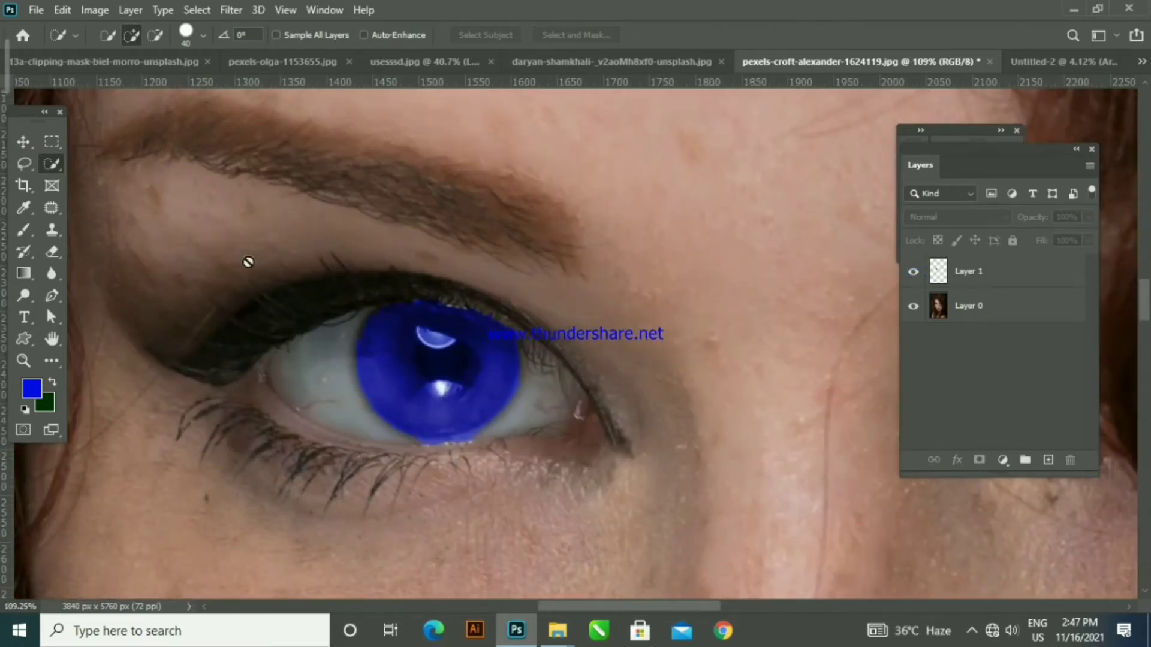
{"action": "left_click", "coordinate": [54, 250]}
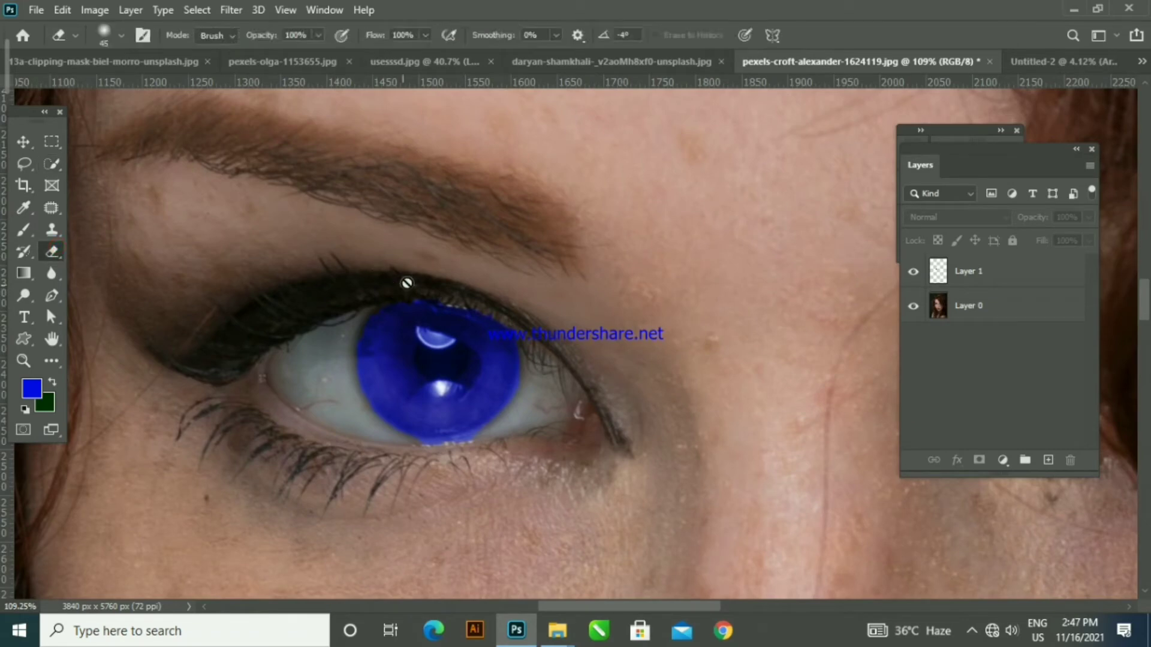
{"action": "left_click", "coordinate": [974, 279]}
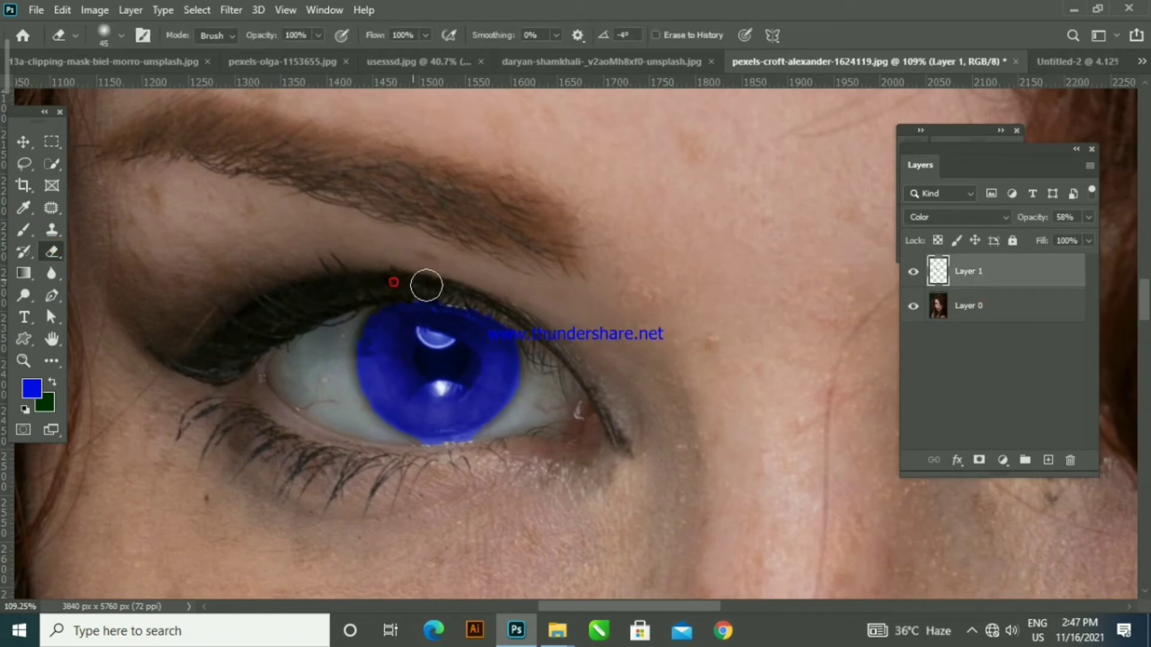
{"action": "mouse_move", "coordinate": [427, 286]}
{"action": "left_mouse_down"}
{"action": "mouse_move", "coordinate": [395, 285]}
{"action": "mouse_move", "coordinate": [440, 284]}
{"action": "left_mouse_up"}
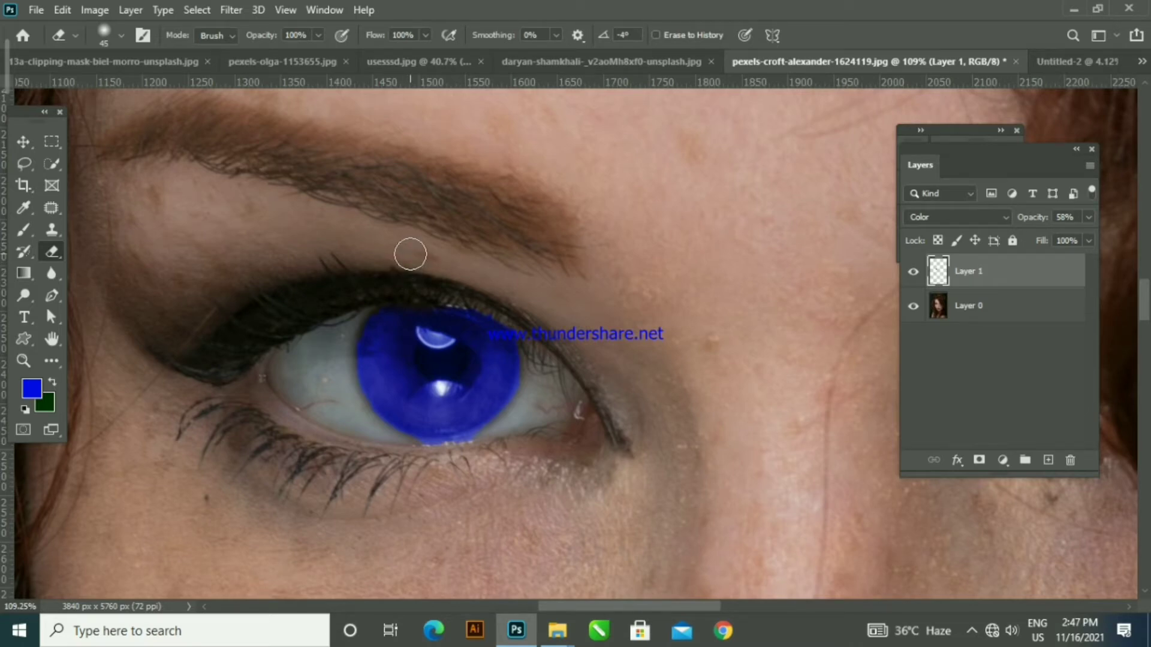
{"action": "scroll", "coordinate": [493, 260], "scroll_direction": "down", "scroll_amount": 8}
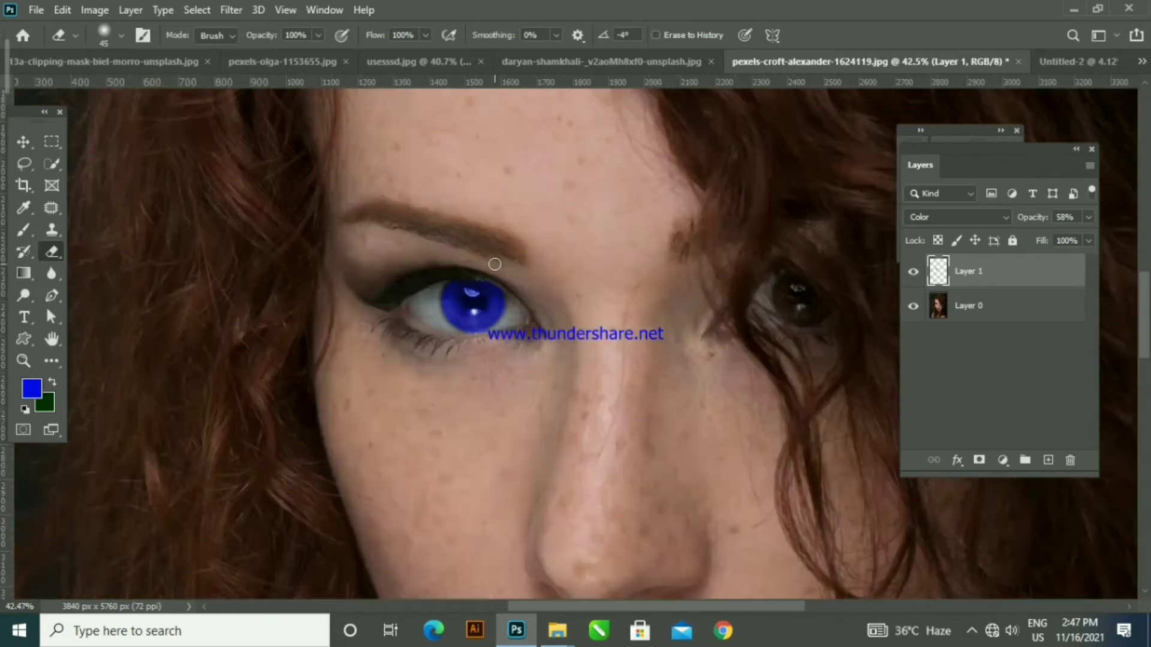
{"action": "scroll", "coordinate": [562, 275], "scroll_direction": "up", "scroll_amount": 3}
{"action": "scroll", "coordinate": [559, 300], "scroll_direction": "down", "scroll_amount": 2}
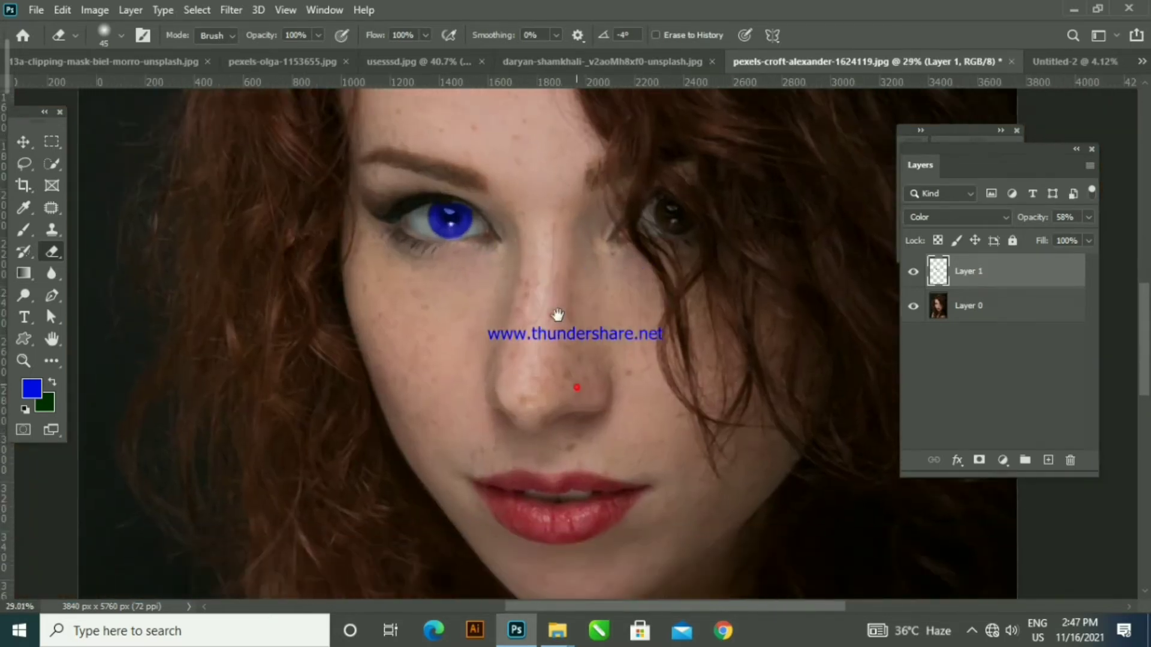
- Rename the blue iris layer to eyes and add a new empty layer above it
{"action": "scroll", "coordinate": [524, 521], "scroll_direction": "up", "scroll_amount": 5}
{"action": "double_click", "coordinate": [969, 271]}
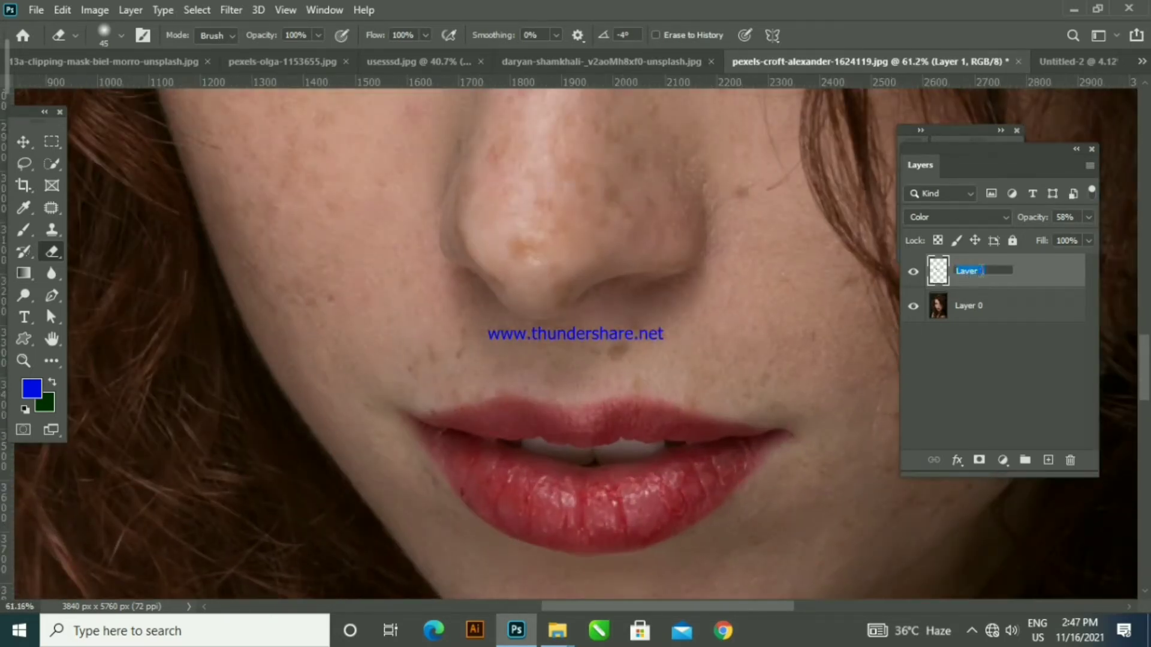
{"action": "type", "text": "eyes"}
{"action": "key", "text": "Return"}
{"action": "left_click", "coordinate": [1048, 460]}
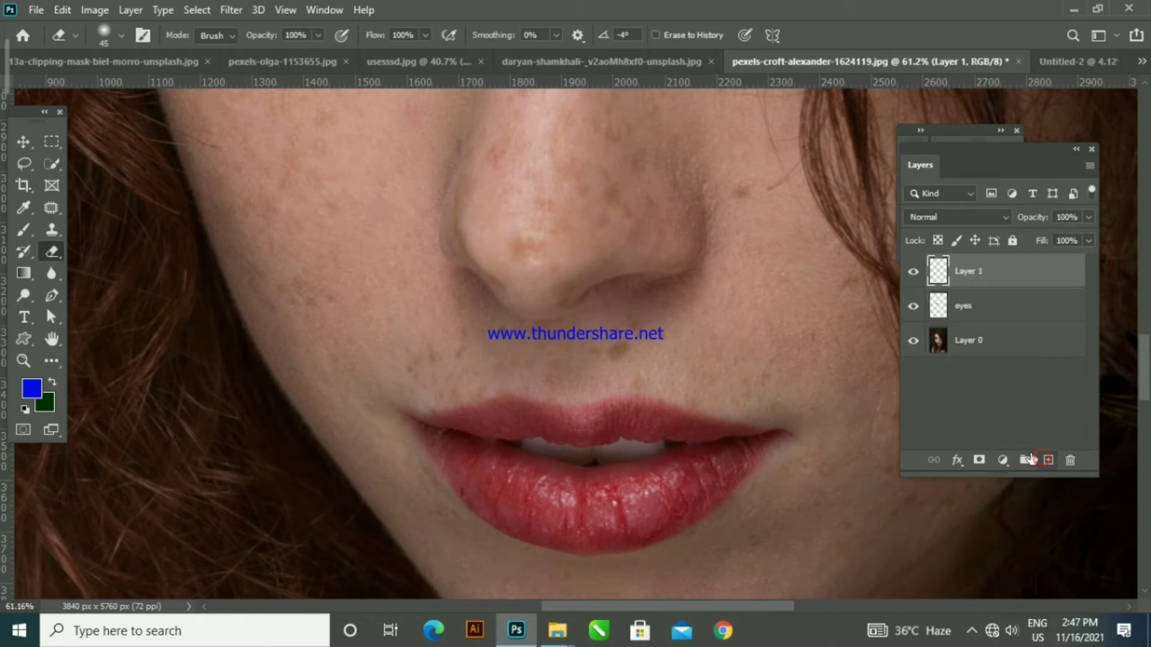
- Try selecting the lips on the empty new layer with the Quick Selection tool, deselect, and make the Layer 0 photo active
{"action": "left_click_drag", "start_coordinate": [493, 448], "coordinate": [444, 413]}
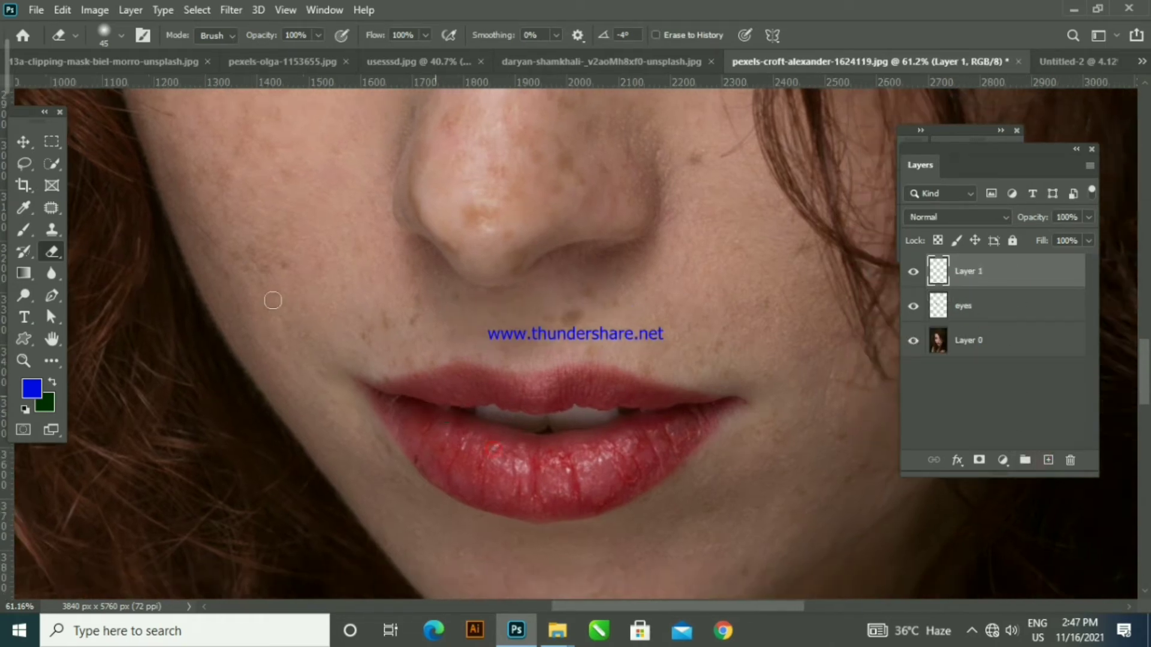
{"action": "left_click", "coordinate": [51, 163]}
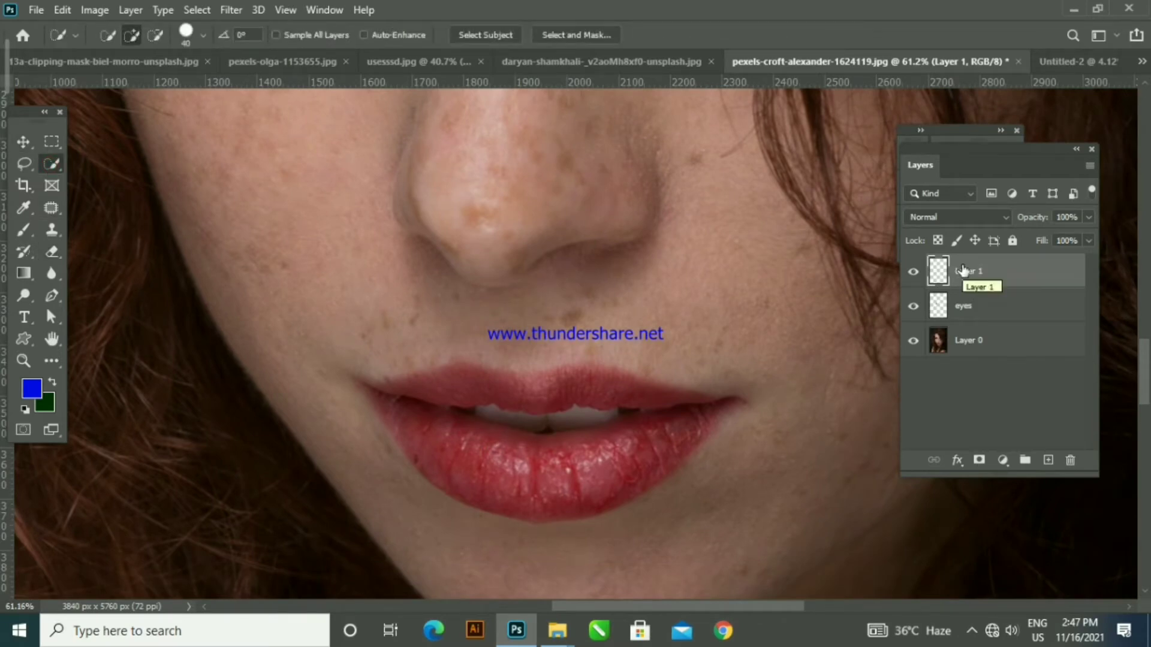
{"action": "mouse_move", "coordinate": [351, 387]}
{"action": "left_mouse_down"}
{"action": "mouse_move", "coordinate": [437, 412]}
{"action": "mouse_move", "coordinate": [513, 458]}
{"action": "mouse_move", "coordinate": [678, 447]}
{"action": "left_mouse_up"}
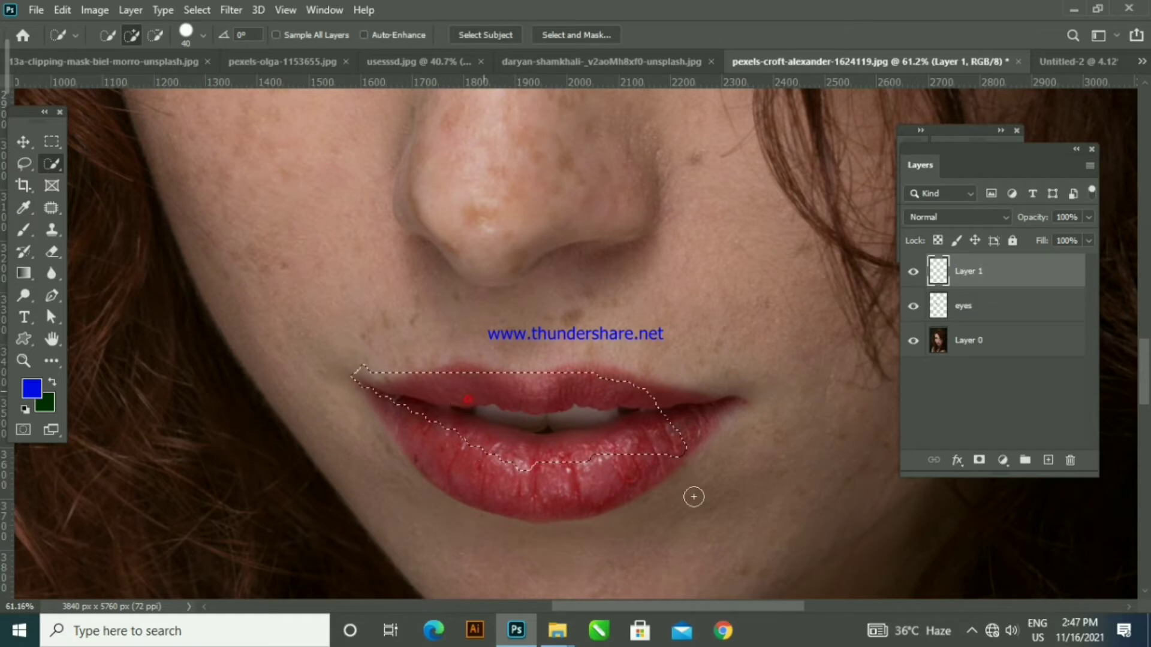
{"action": "key", "text": "ctrl+d"}
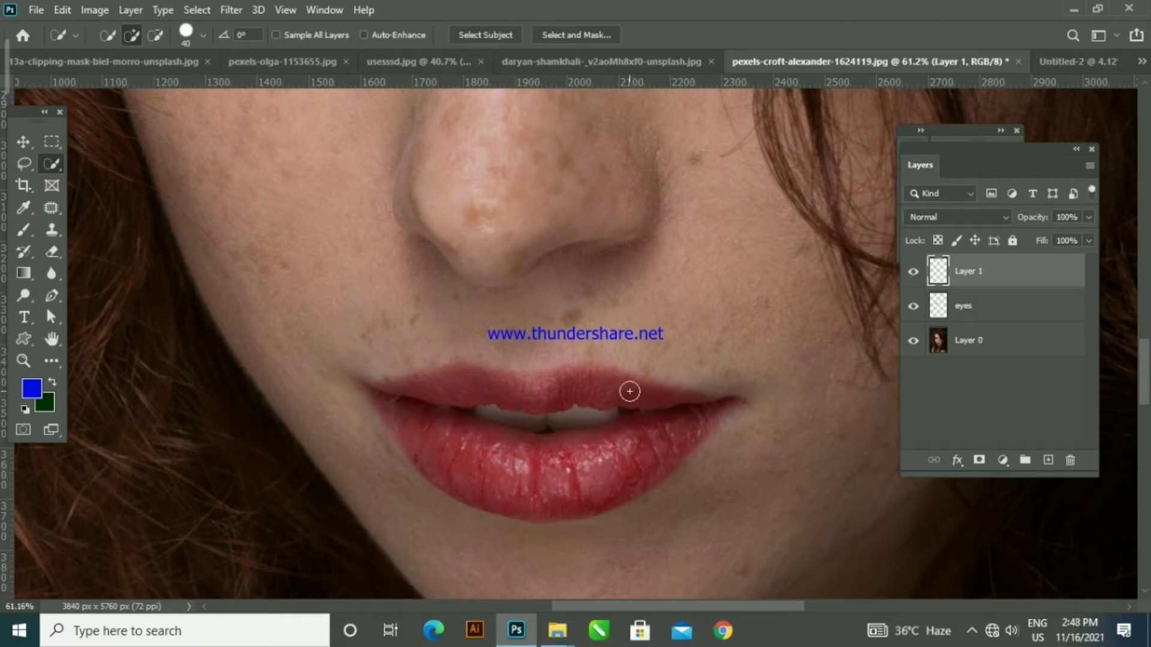
{"action": "left_click", "coordinate": [997, 343]}
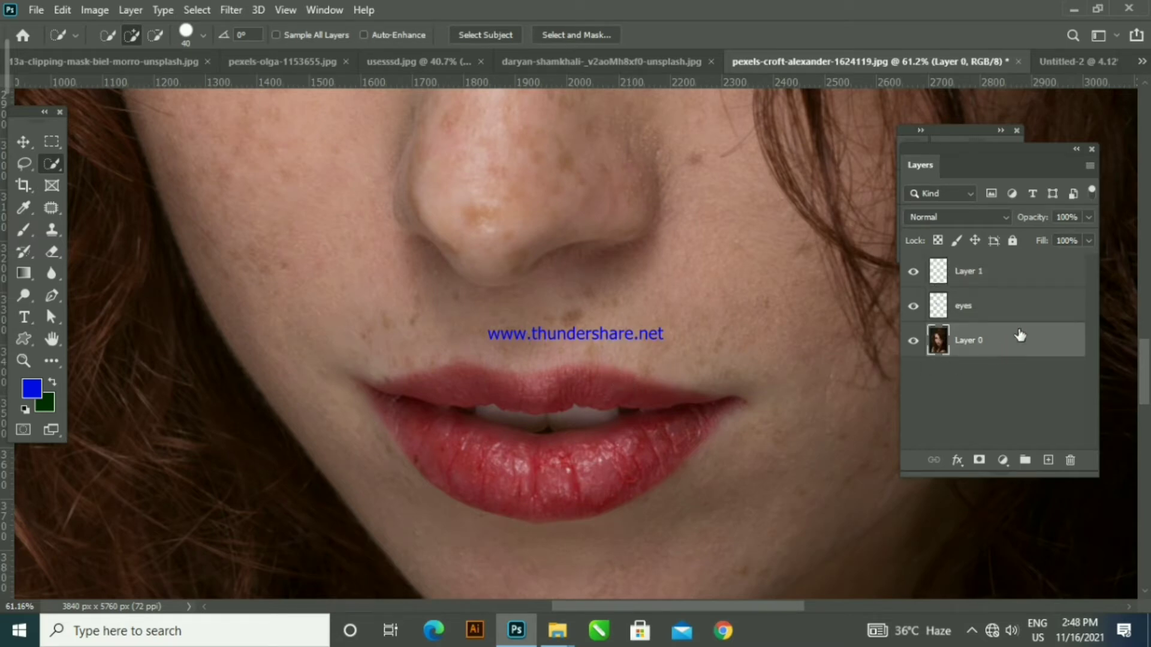
{"action": "left_click", "coordinate": [994, 275]}
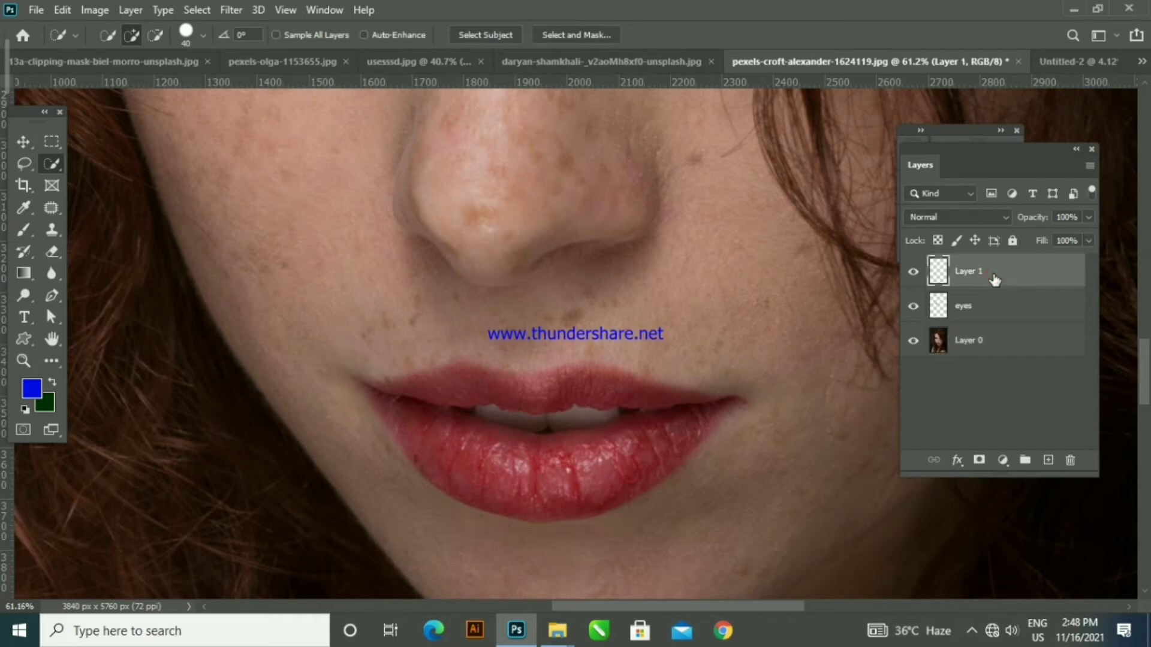
{"action": "left_click", "coordinate": [986, 339]}
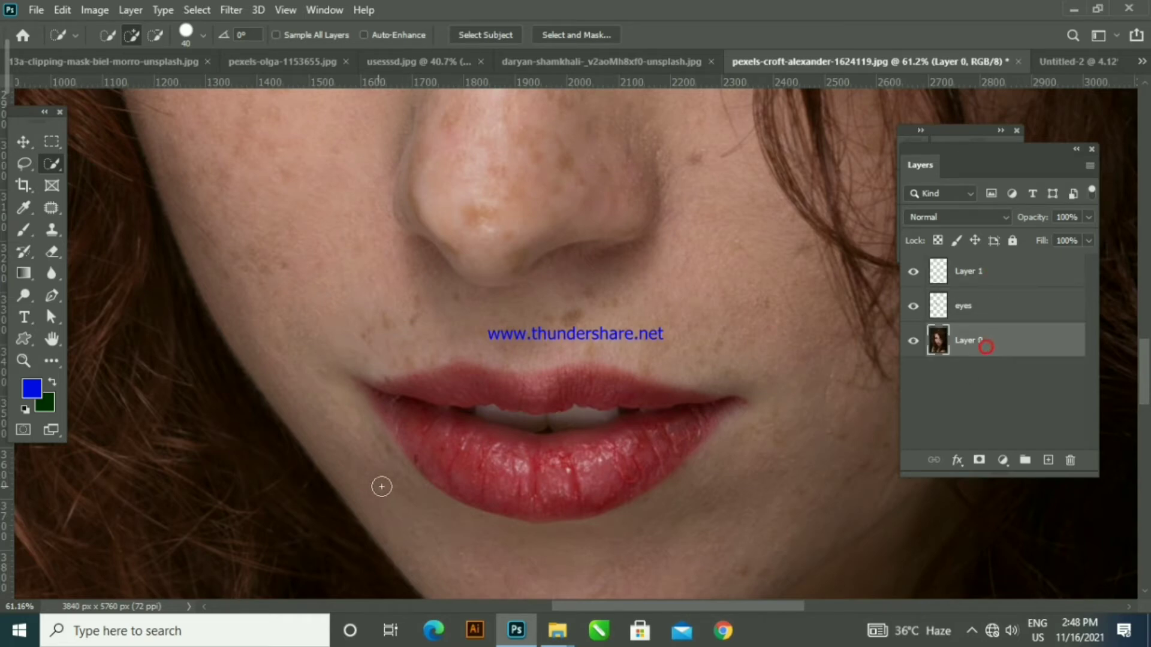
- Select the lips on Layer 0 with the Quick Selection tool, subtracting the skin picked up above and below them
{"action": "mouse_move", "coordinate": [484, 441]}
{"action": "left_mouse_down"}
{"action": "mouse_move", "coordinate": [498, 457]}
{"action": "mouse_move", "coordinate": [517, 442]}
{"action": "left_mouse_up"}
{"action": "scroll", "coordinate": [516, 442], "scroll_direction": "up", "scroll_amount": 3}
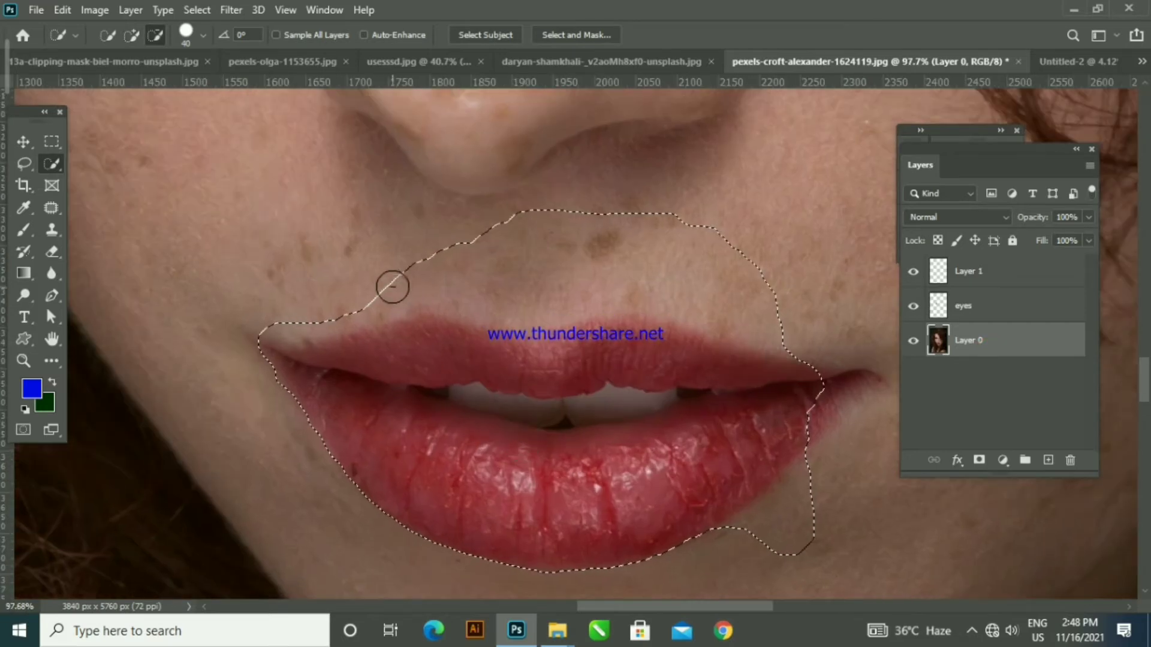
{"action": "mouse_move", "coordinate": [450, 282]}
{"action": "left_mouse_down"}
{"action": "mouse_move", "coordinate": [477, 272]}
{"action": "mouse_move", "coordinate": [753, 283]}
{"action": "mouse_move", "coordinate": [753, 231]}
{"action": "mouse_move", "coordinate": [671, 206]}
{"action": "mouse_move", "coordinate": [747, 288]}
{"action": "mouse_move", "coordinate": [488, 293]}
{"action": "mouse_move", "coordinate": [581, 303]}
{"action": "mouse_move", "coordinate": [480, 311]}
{"action": "mouse_move", "coordinate": [404, 300]}
{"action": "mouse_move", "coordinate": [378, 318]}
{"action": "left_mouse_up"}
{"action": "scroll", "coordinate": [384, 312], "scroll_direction": "down", "scroll_amount": 4}
{"action": "scroll", "coordinate": [471, 286], "scroll_direction": "up", "scroll_amount": 3}
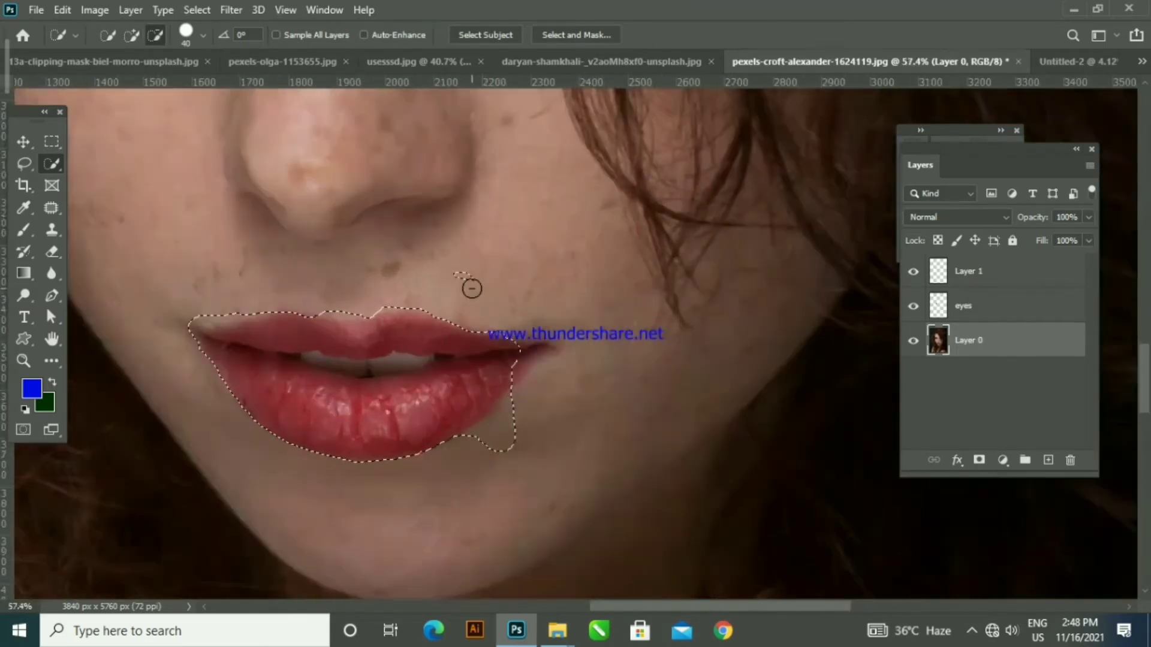
{"action": "mouse_move", "coordinate": [473, 419]}
{"action": "left_mouse_down"}
{"action": "mouse_move", "coordinate": [477, 446]}
{"action": "mouse_move", "coordinate": [518, 412]}
{"action": "mouse_move", "coordinate": [458, 460]}
{"action": "mouse_move", "coordinate": [511, 439]}
{"action": "left_mouse_up"}
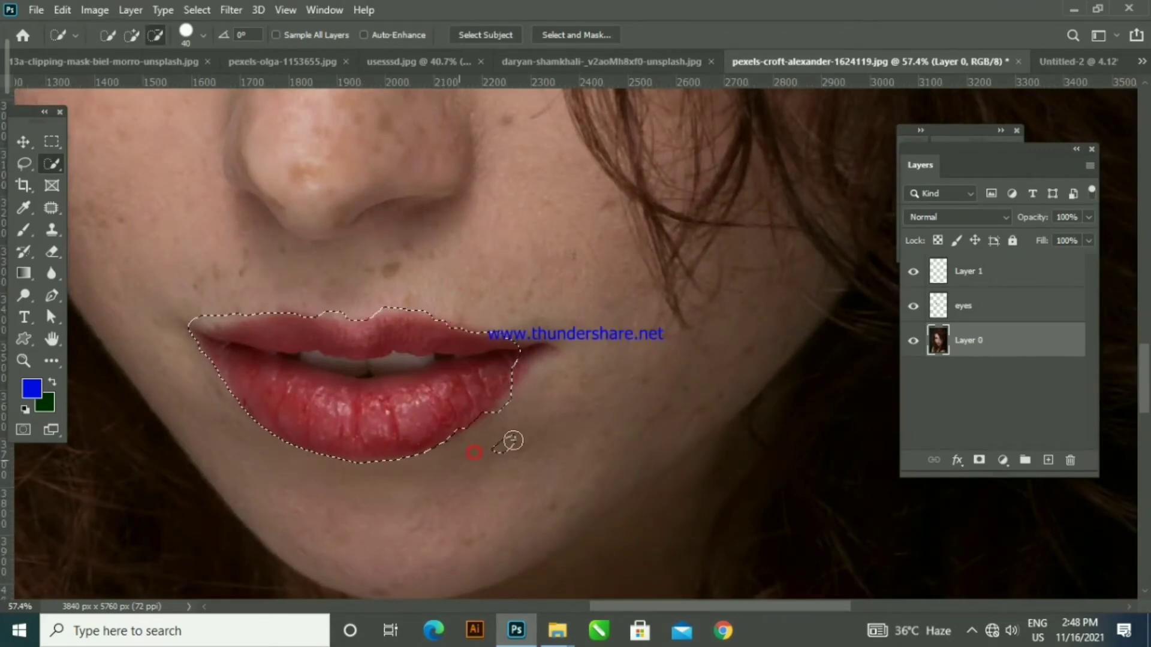
{"action": "left_click_drag", "start_coordinate": [527, 398], "coordinate": [499, 393]}
- Refine the lip selection by subtracting the surplus skin along the upper lip and around the mouth corner
{"action": "scroll", "coordinate": [398, 290], "scroll_direction": "up", "scroll_amount": 3}
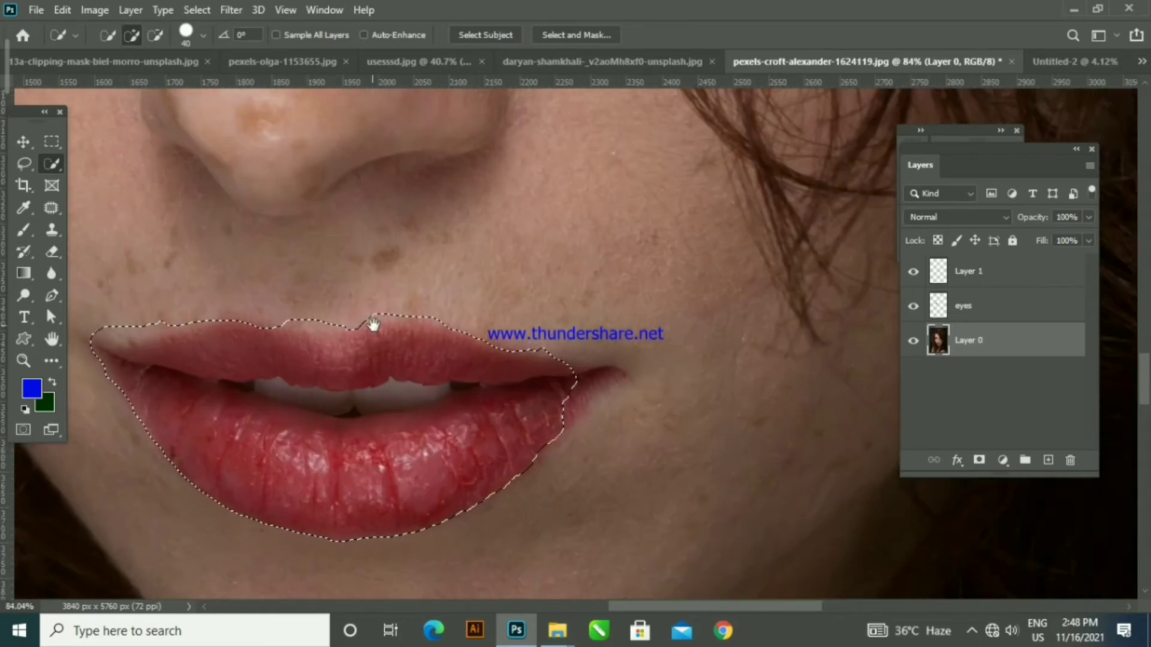
{"action": "scroll", "coordinate": [364, 285], "scroll_direction": "up", "scroll_amount": 1}
{"action": "mouse_move", "coordinate": [339, 278]}
{"action": "left_mouse_down"}
{"action": "mouse_move", "coordinate": [380, 291]}
{"action": "mouse_move", "coordinate": [318, 282]}
{"action": "mouse_move", "coordinate": [345, 295]}
{"action": "mouse_move", "coordinate": [548, 279]}
{"action": "mouse_move", "coordinate": [496, 279]}
{"action": "mouse_move", "coordinate": [556, 292]}
{"action": "mouse_move", "coordinate": [589, 329]}
{"action": "mouse_move", "coordinate": [665, 345]}
{"action": "mouse_move", "coordinate": [657, 320]}
{"action": "mouse_move", "coordinate": [702, 344]}
{"action": "left_mouse_up"}
{"action": "left_click_drag", "start_coordinate": [546, 412], "coordinate": [650, 358]}
{"action": "left_click_drag", "start_coordinate": [457, 416], "coordinate": [609, 416]}
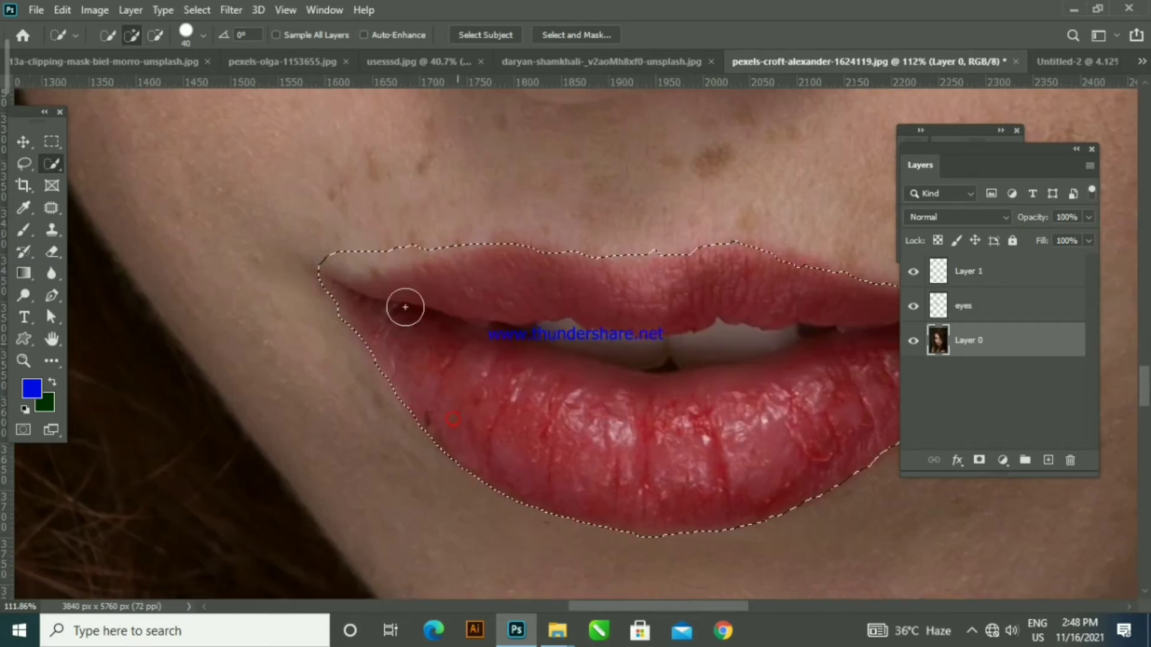
{"action": "mouse_move", "coordinate": [360, 241]}
{"action": "left_mouse_down"}
{"action": "mouse_move", "coordinate": [331, 257]}
{"action": "mouse_move", "coordinate": [482, 227]}
{"action": "mouse_move", "coordinate": [331, 261]}
{"action": "mouse_move", "coordinate": [464, 228]}
{"action": "left_mouse_up"}
{"action": "left_click_drag", "start_coordinate": [514, 259], "coordinate": [535, 265]}
{"action": "scroll", "coordinate": [555, 300], "scroll_direction": "down", "scroll_amount": 5}
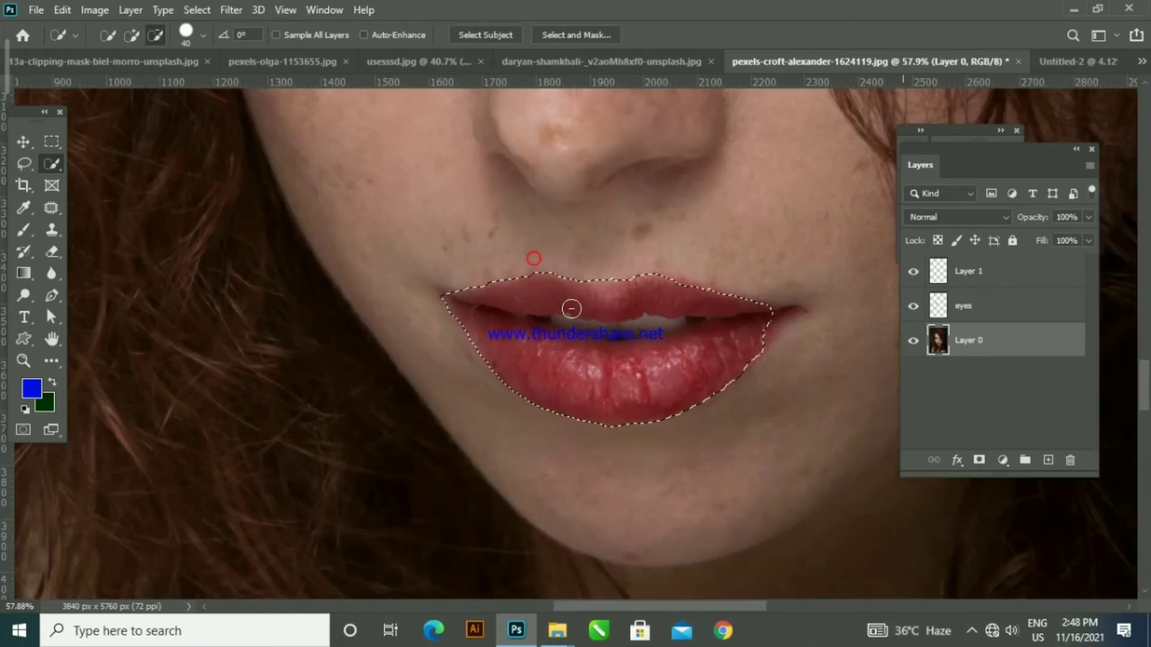
{"action": "key", "text": "alt"}
{"action": "scroll", "coordinate": [649, 298], "scroll_direction": "right", "scroll_amount": 2}
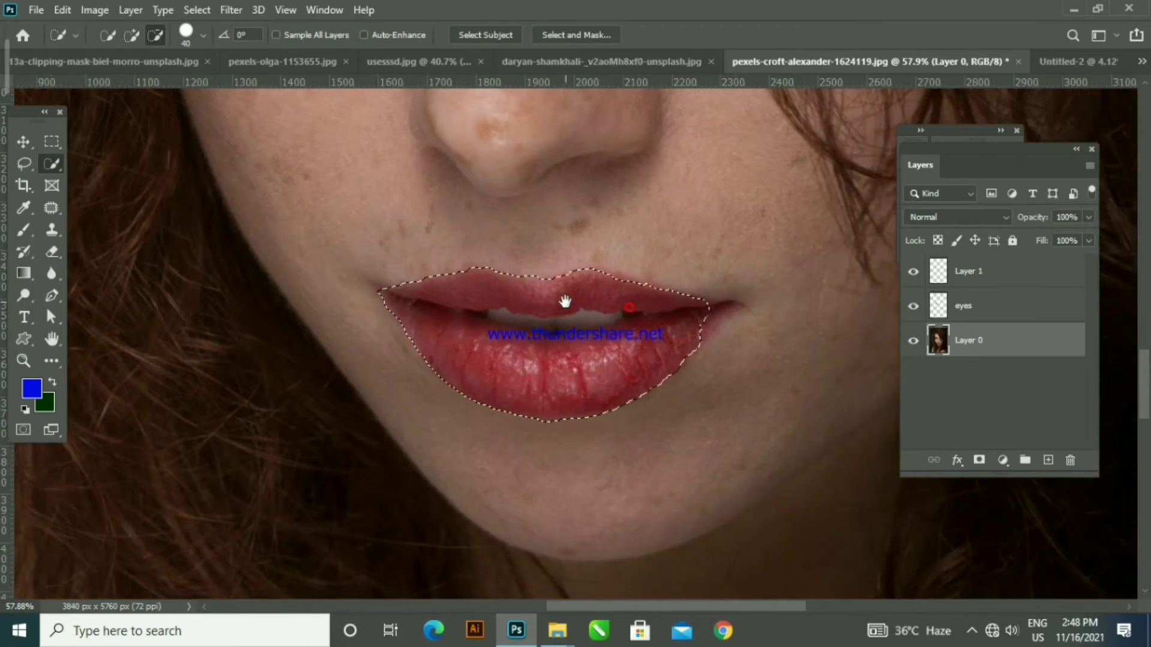
- Paint the selected lips blue on Layer 1 with a soft brush of size 90 and set the layer's blend mode to Color
{"action": "key", "text": "b"}
{"action": "mouse_move", "coordinate": [419, 333]}
{"action": "left_mouse_down"}
{"action": "mouse_move", "coordinate": [630, 352]}
{"action": "mouse_move", "coordinate": [588, 306]}
{"action": "left_mouse_up"}
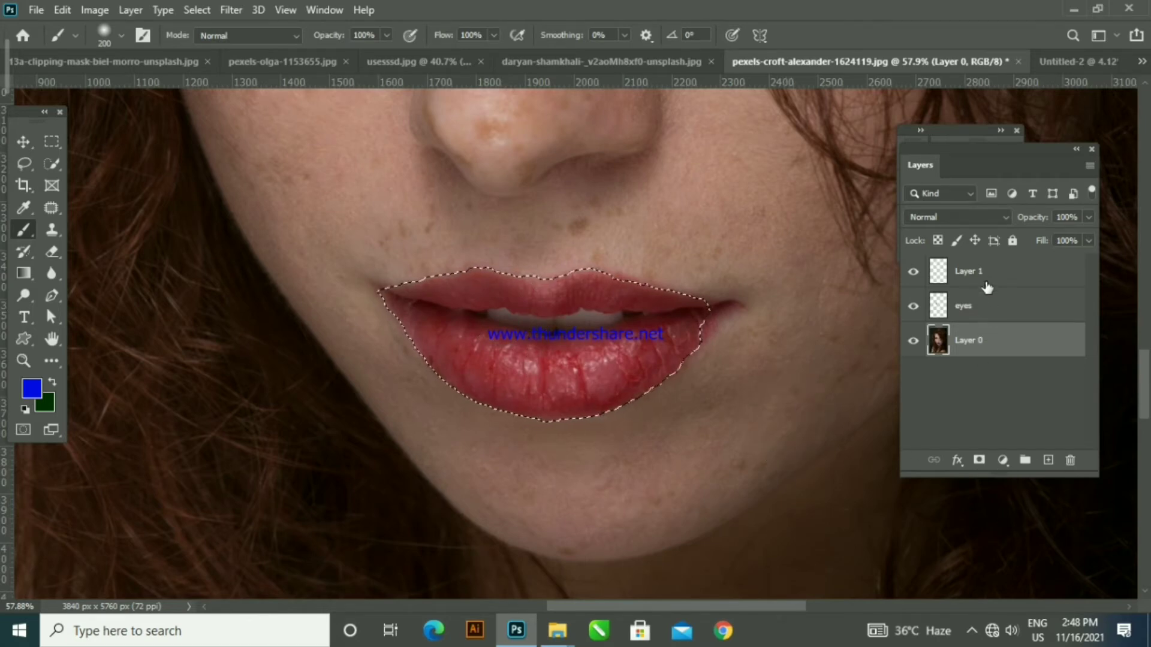
{"action": "left_click", "coordinate": [986, 279]}
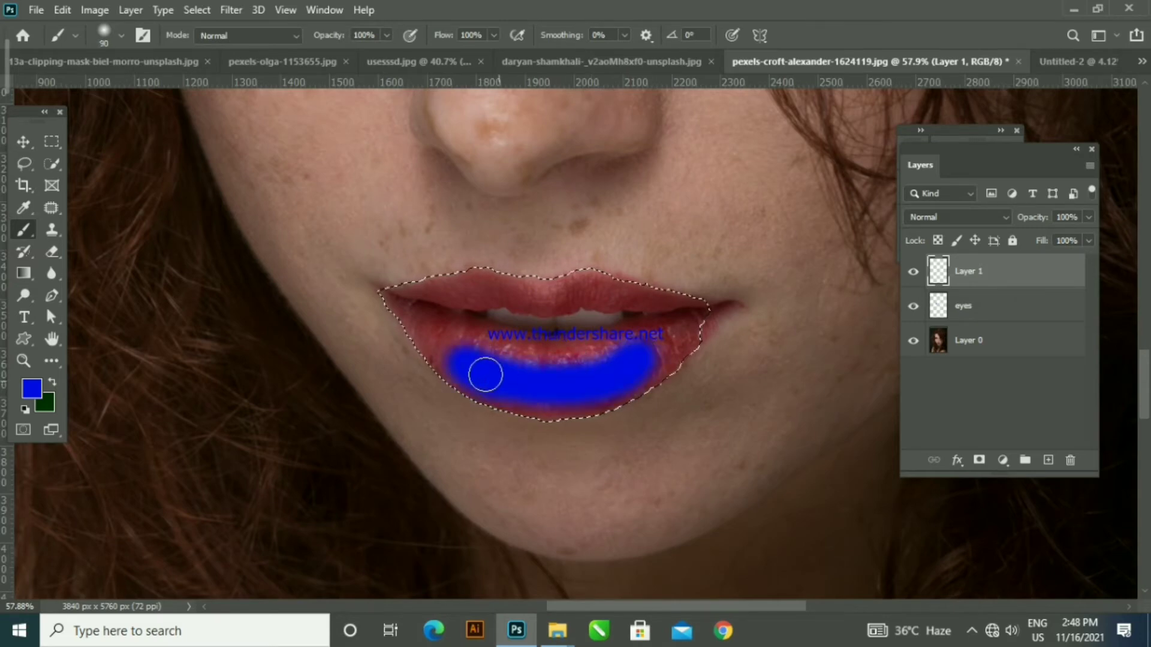
{"action": "left_click", "coordinate": [958, 219]}
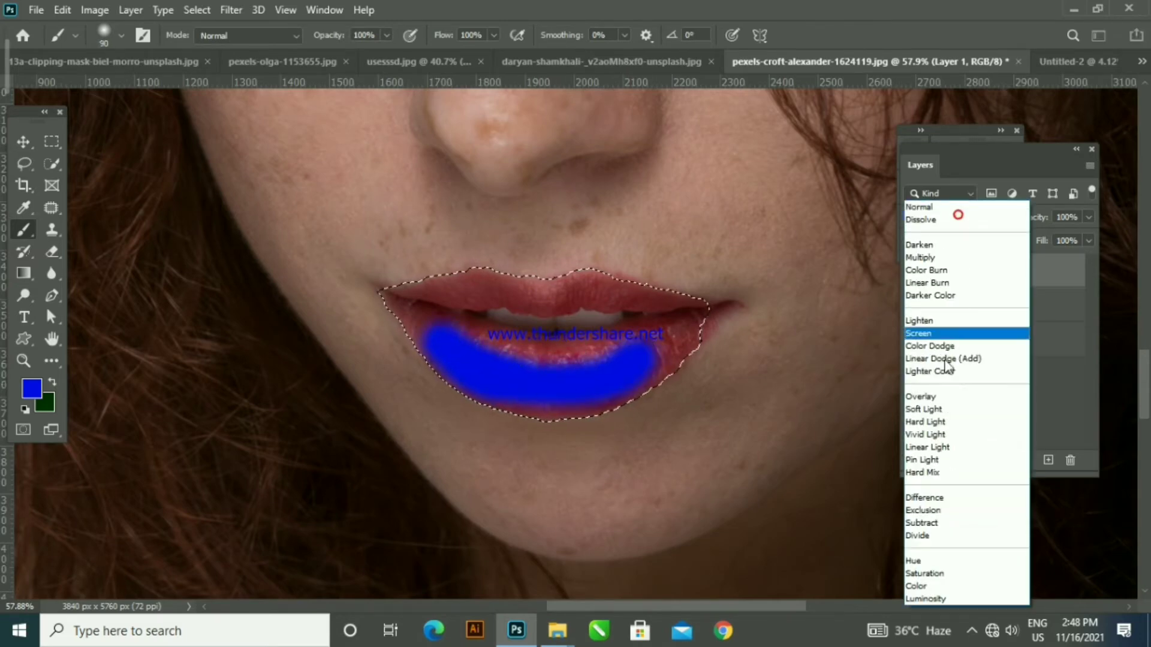
{"action": "left_click", "coordinate": [929, 586]}
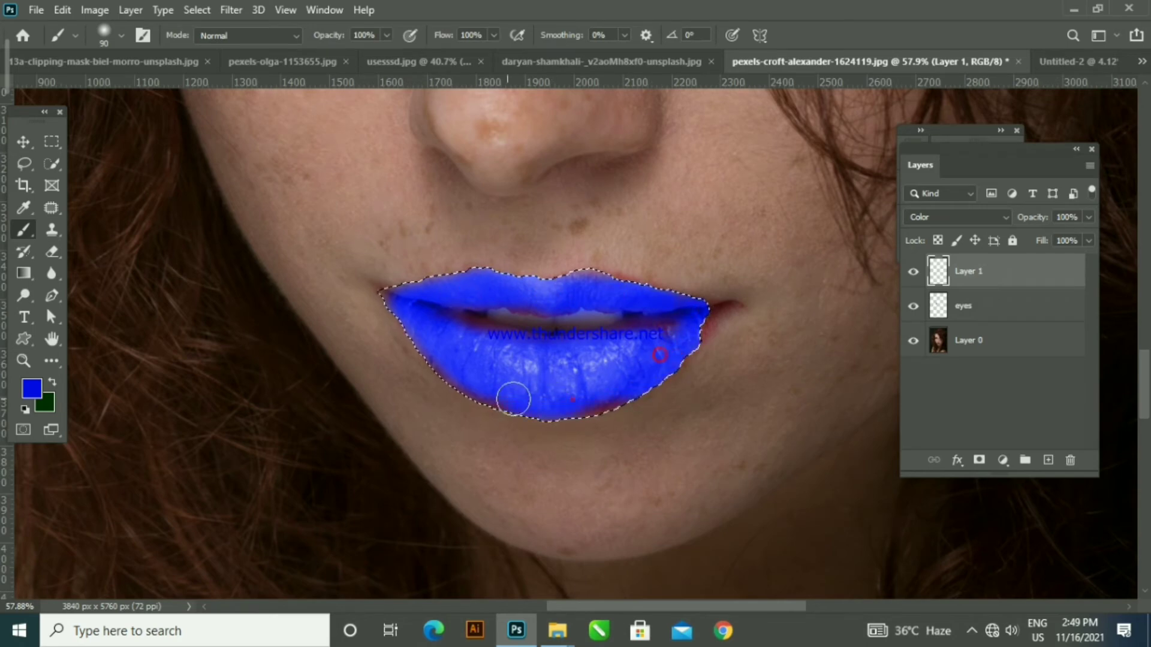
- Clear the lip selection and lower Layer 1's opacity to 23%, toggling the layer's visibility to compare the lip colour
{"action": "key", "text": "ctrl+d"}
{"action": "scroll", "coordinate": [674, 399], "scroll_direction": "down", "scroll_amount": 2}
{"action": "left_click", "coordinate": [1088, 218]}
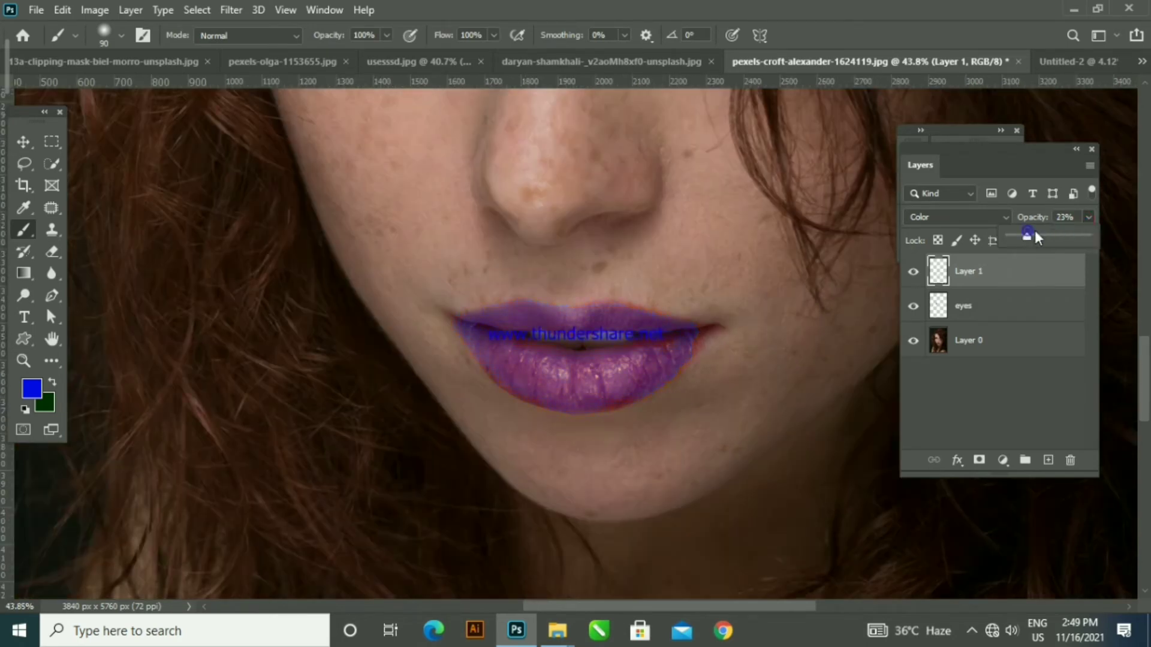
{"action": "left_click", "coordinate": [975, 397]}
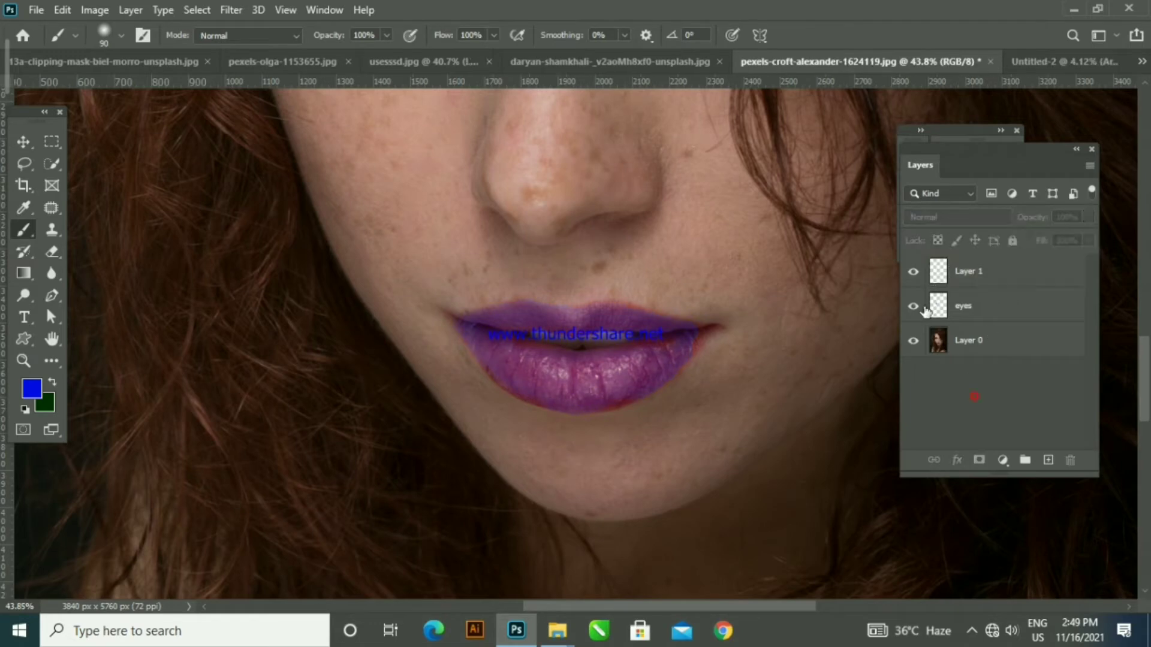
{"action": "left_click", "coordinate": [913, 271]}
{"action": "scroll", "coordinate": [571, 278], "scroll_direction": "down", "scroll_amount": 4}
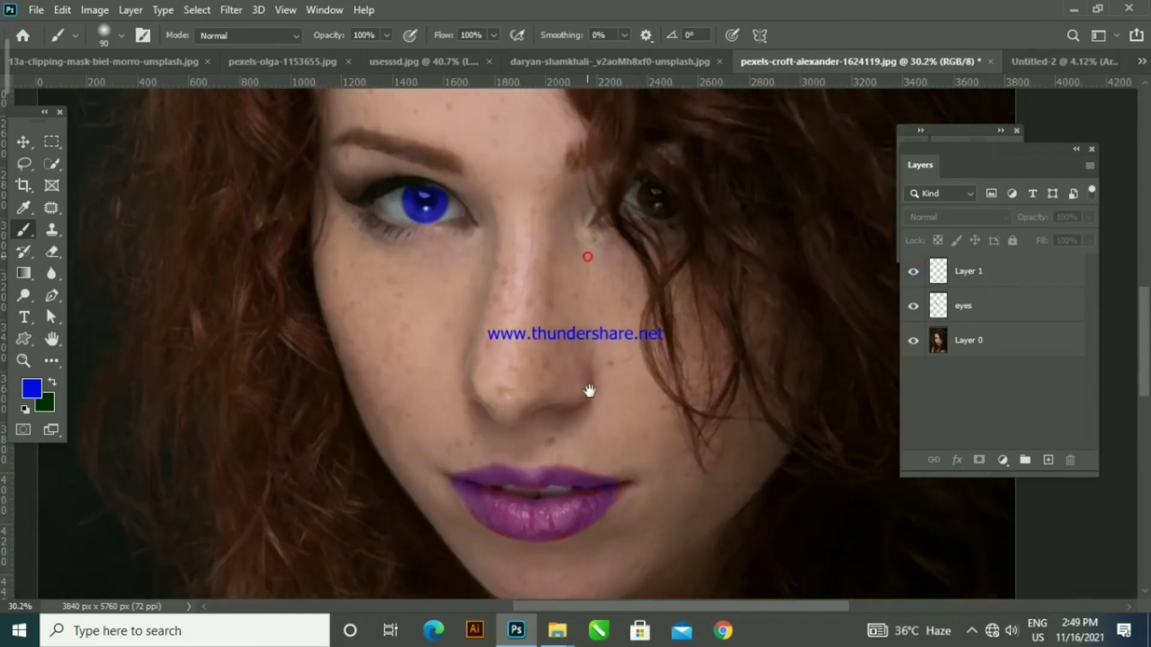
{"action": "scroll", "coordinate": [583, 295], "scroll_direction": "up", "scroll_amount": 3}
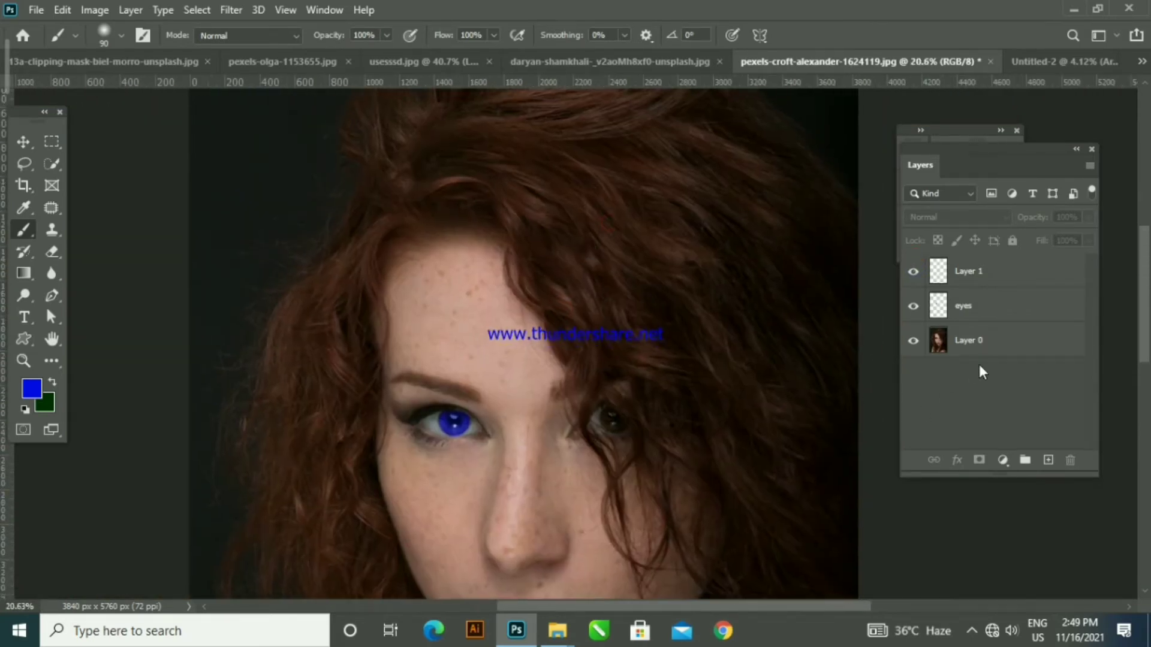
- Select the upper hair on Layer 0 with the Quick Selection tool, subtracting the dark background beside the head
{"action": "left_click", "coordinate": [977, 340]}
{"action": "left_click", "coordinate": [52, 162]}
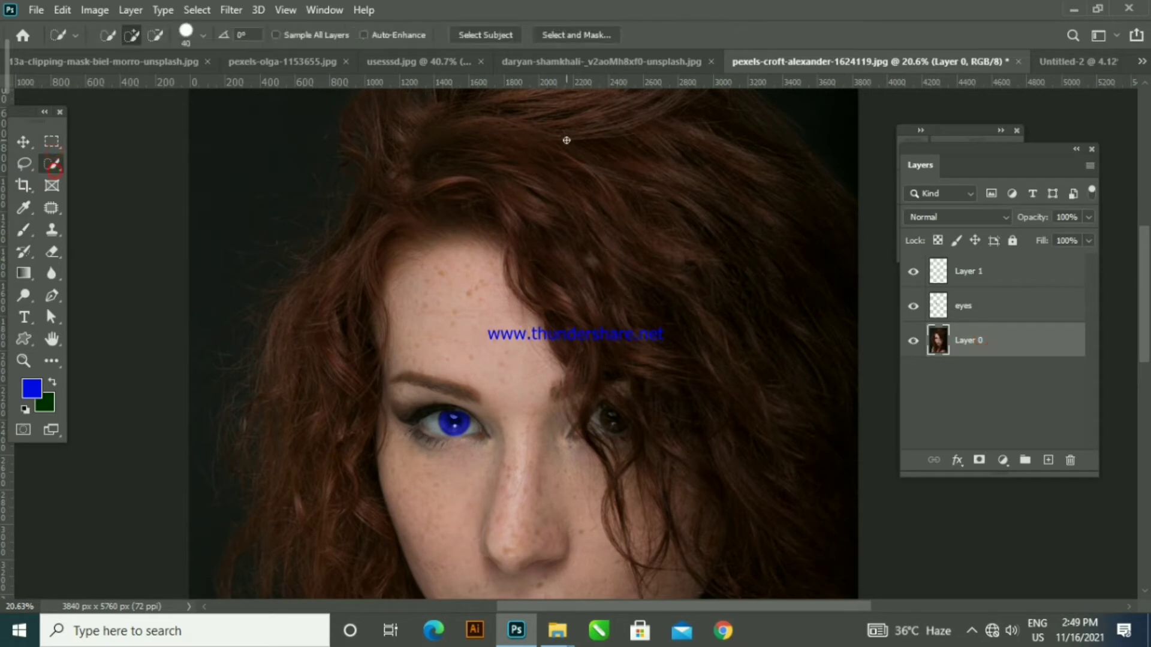
{"action": "mouse_move", "coordinate": [565, 139]}
{"action": "left_mouse_down"}
{"action": "mouse_move", "coordinate": [619, 193]}
{"action": "mouse_move", "coordinate": [682, 328]}
{"action": "mouse_move", "coordinate": [756, 386]}
{"action": "left_mouse_up"}
{"action": "scroll", "coordinate": [640, 221], "scroll_direction": "down", "scroll_amount": 2}
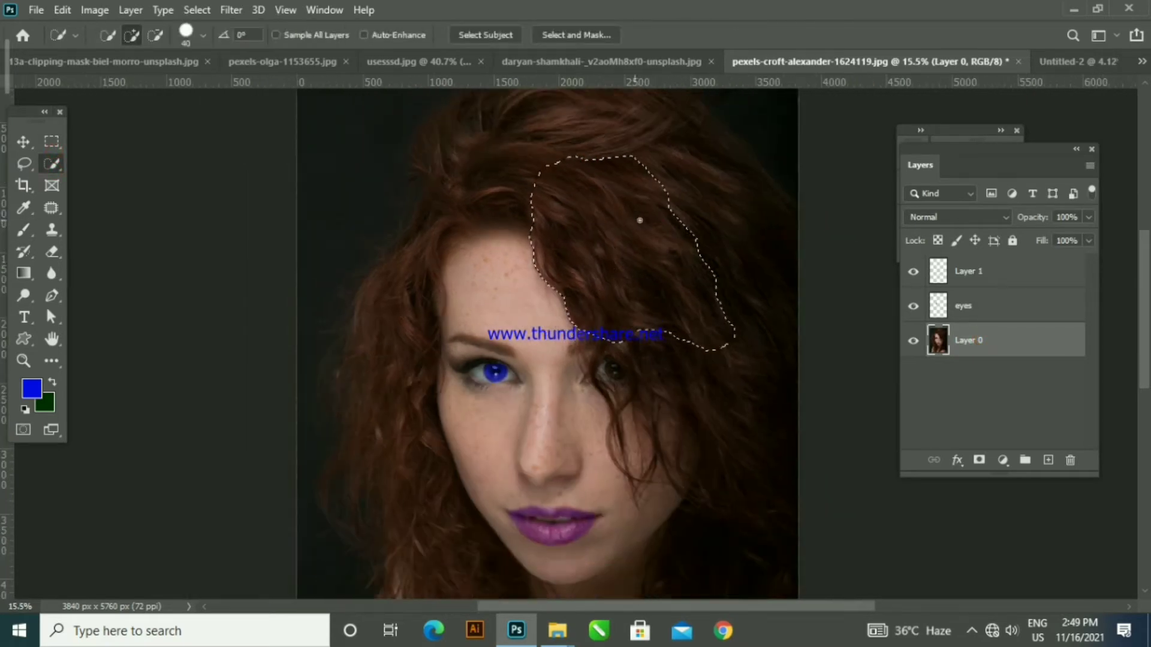
{"action": "mouse_move", "coordinate": [640, 222]}
{"action": "left_mouse_down"}
{"action": "mouse_move", "coordinate": [600, 271]}
{"action": "mouse_move", "coordinate": [519, 193]}
{"action": "mouse_move", "coordinate": [457, 177]}
{"action": "mouse_move", "coordinate": [467, 215]}
{"action": "mouse_move", "coordinate": [421, 221]}
{"action": "left_mouse_up"}
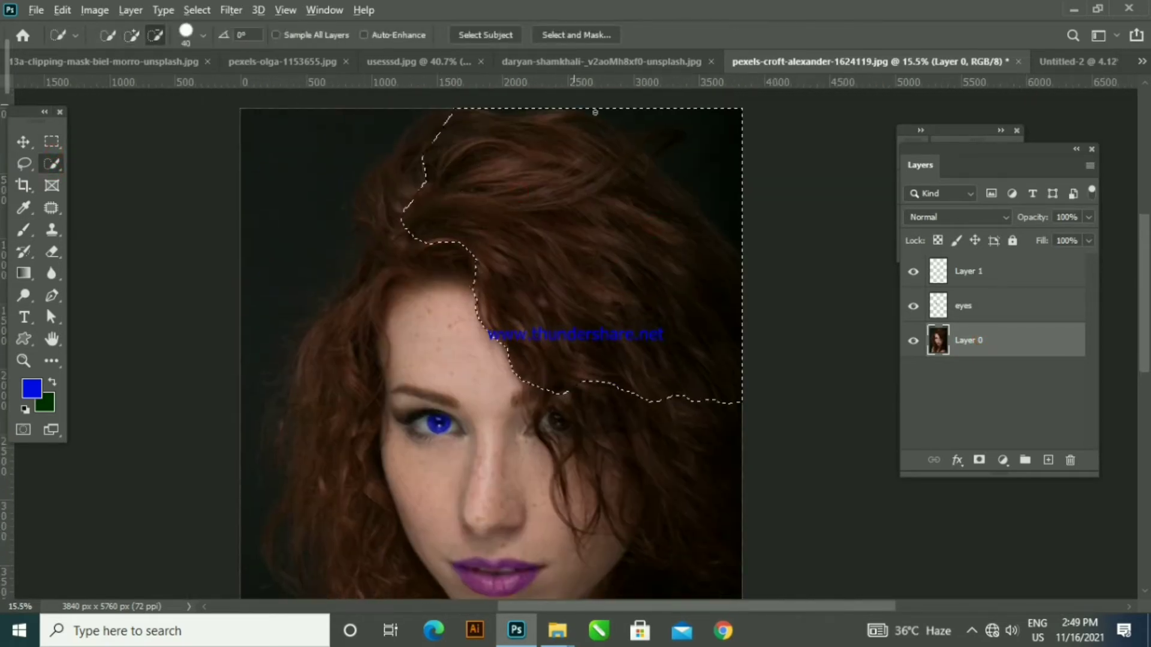
{"action": "left_click_drag", "start_coordinate": [596, 112], "coordinate": [730, 170]}
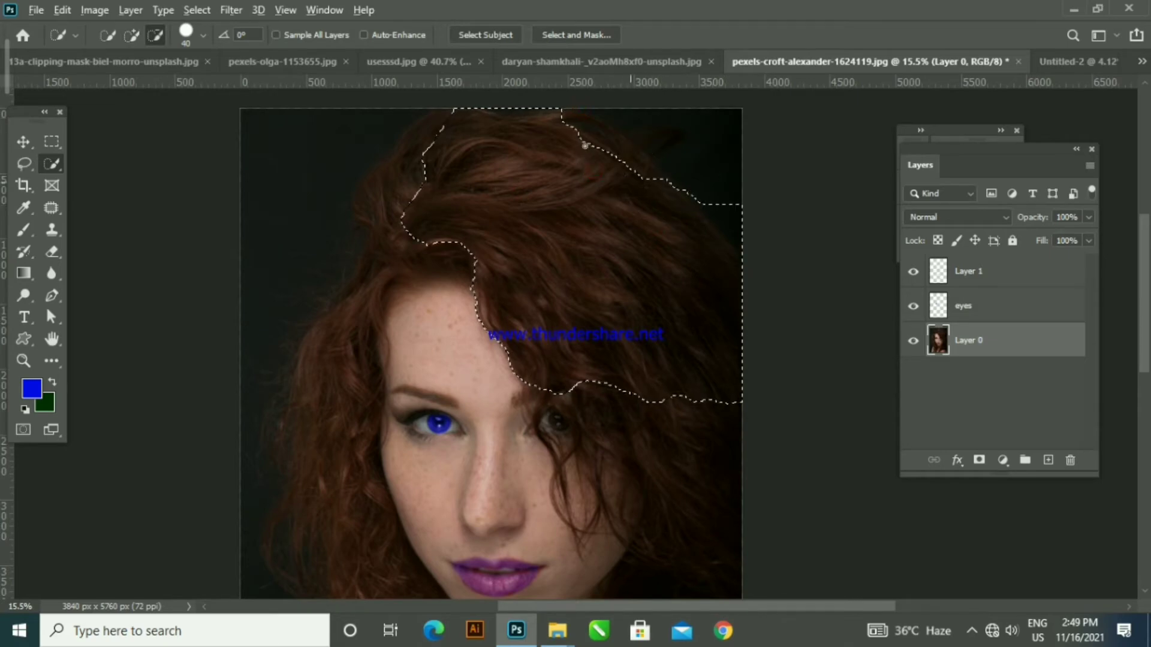
{"action": "scroll", "coordinate": [626, 234], "scroll_direction": "down", "scroll_amount": 1}
{"action": "scroll", "coordinate": [629, 236], "scroll_direction": "up", "scroll_amount": 2}
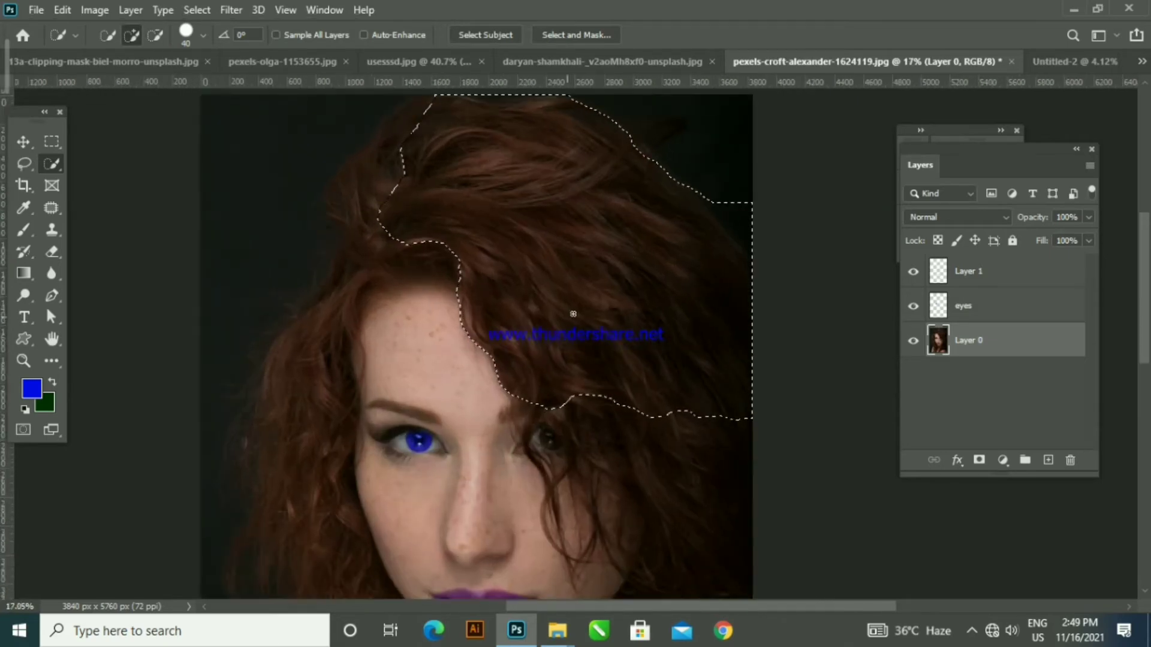
- Add an empty layer directly above Layer 0 and examine the recoloured lips up close
{"action": "left_click", "coordinate": [1048, 460]}
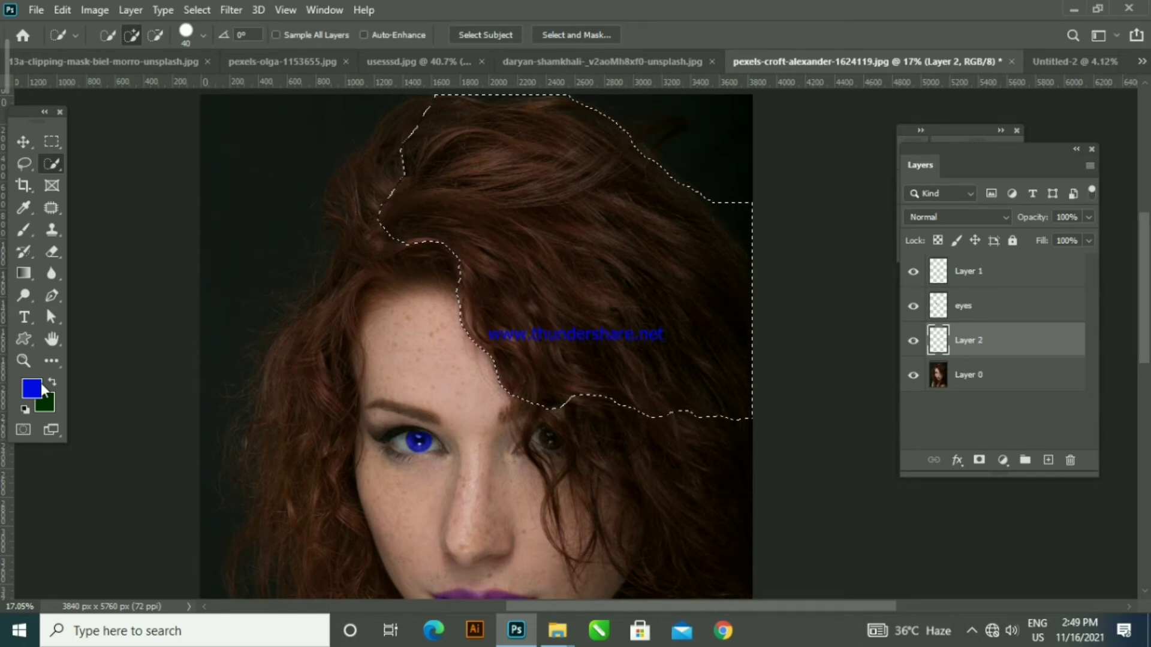
{"action": "scroll", "coordinate": [210, 350], "scroll_direction": "down", "scroll_amount": 3}
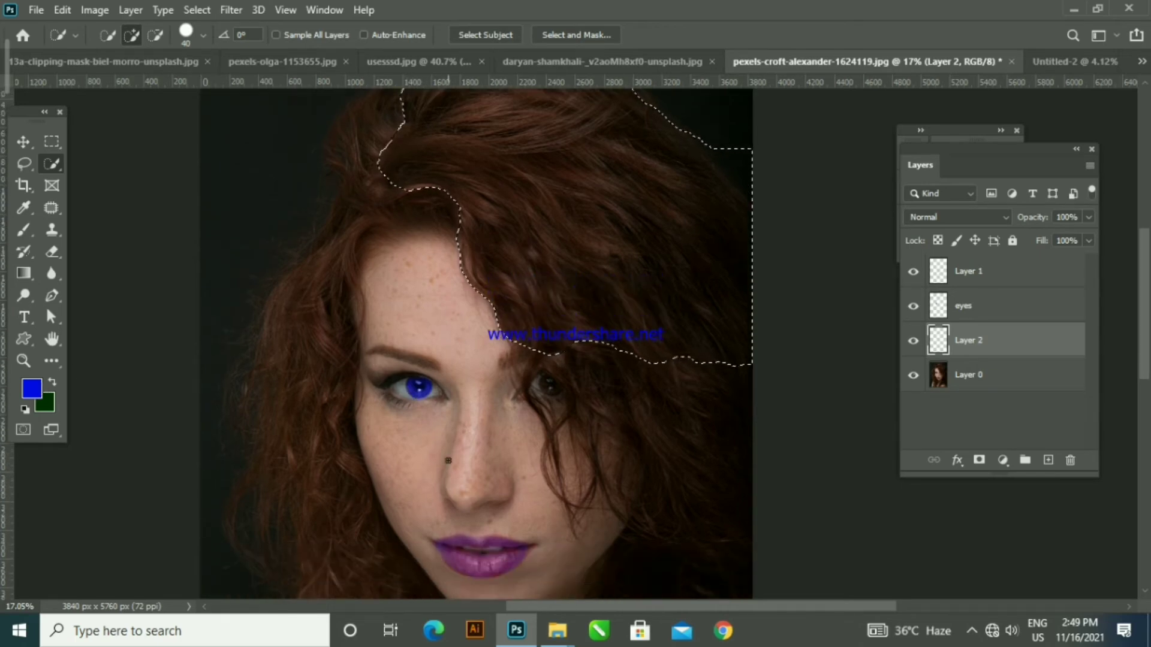
{"action": "scroll", "coordinate": [498, 563], "scroll_direction": "up", "scroll_amount": 5}
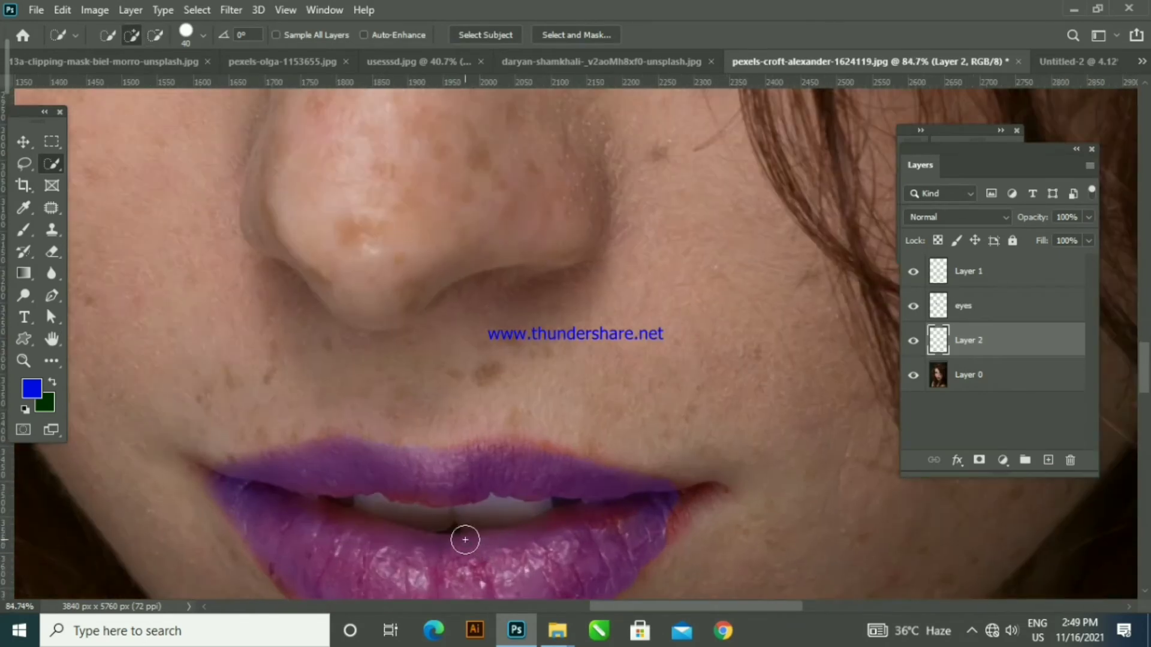
{"action": "left_click_drag", "start_coordinate": [465, 539], "coordinate": [500, 445]}
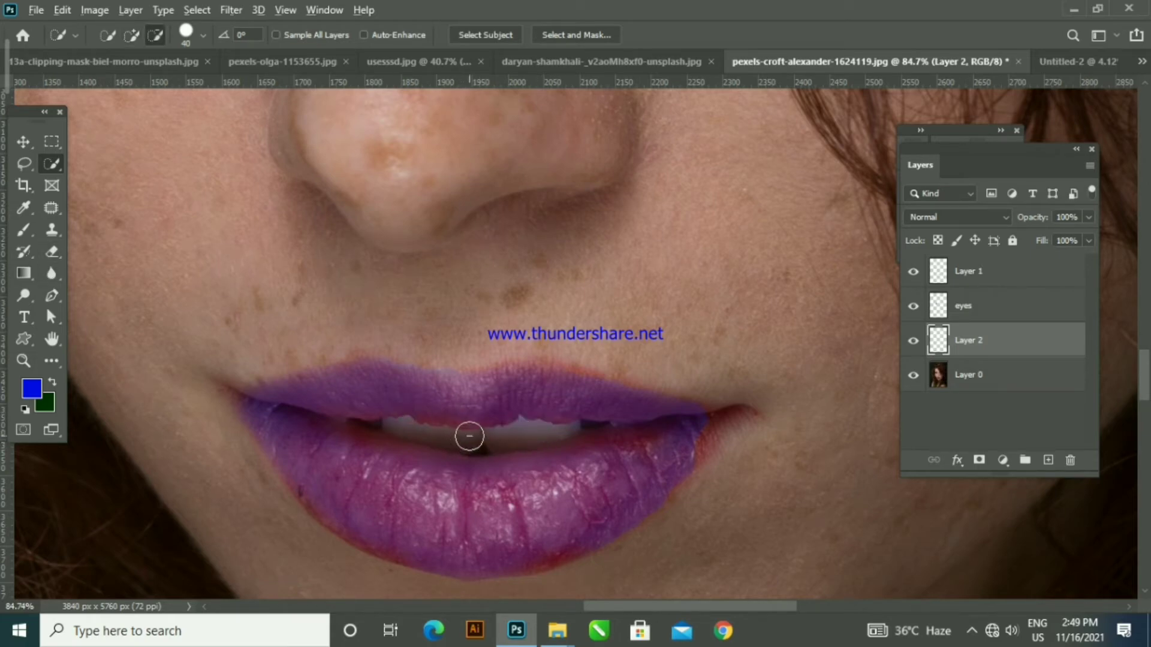
{"action": "scroll", "coordinate": [470, 437], "scroll_direction": "down", "scroll_amount": 3}
{"action": "left_click_drag", "start_coordinate": [510, 376], "coordinate": [502, 468]}
{"action": "scroll", "coordinate": [503, 468], "scroll_direction": "down", "scroll_amount": 6}
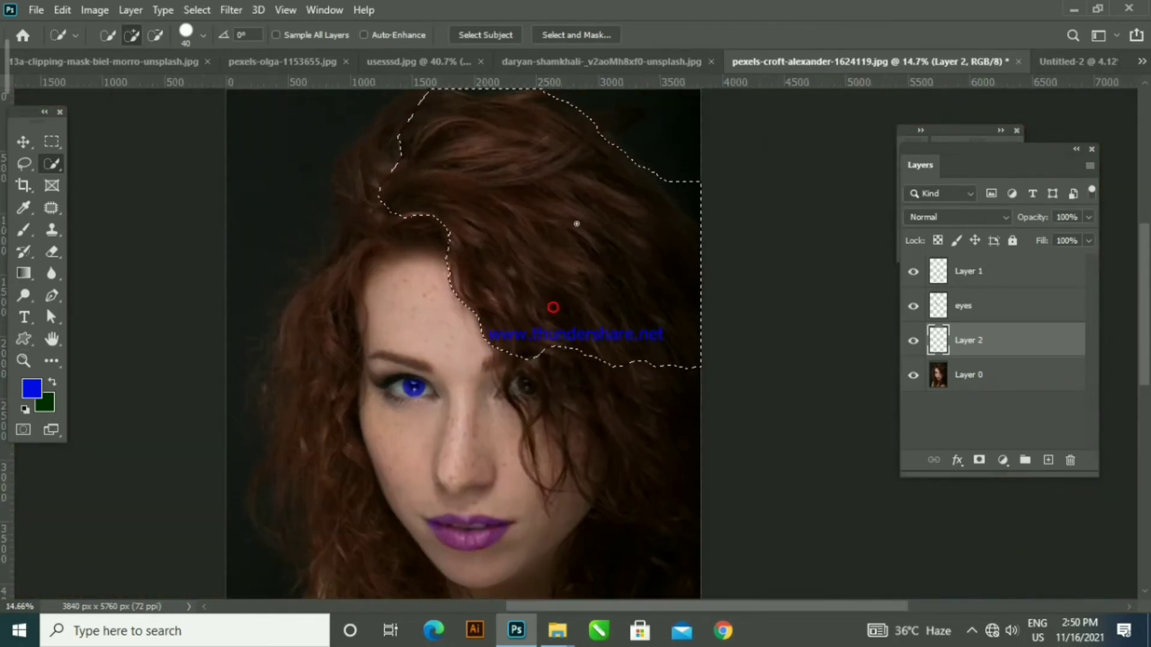
- Try adding a layer above Layer 1 and filling the hair selection blue on Layer 1, undoing both and deselecting
{"action": "left_click", "coordinate": [673, 180], "text": "alt"}
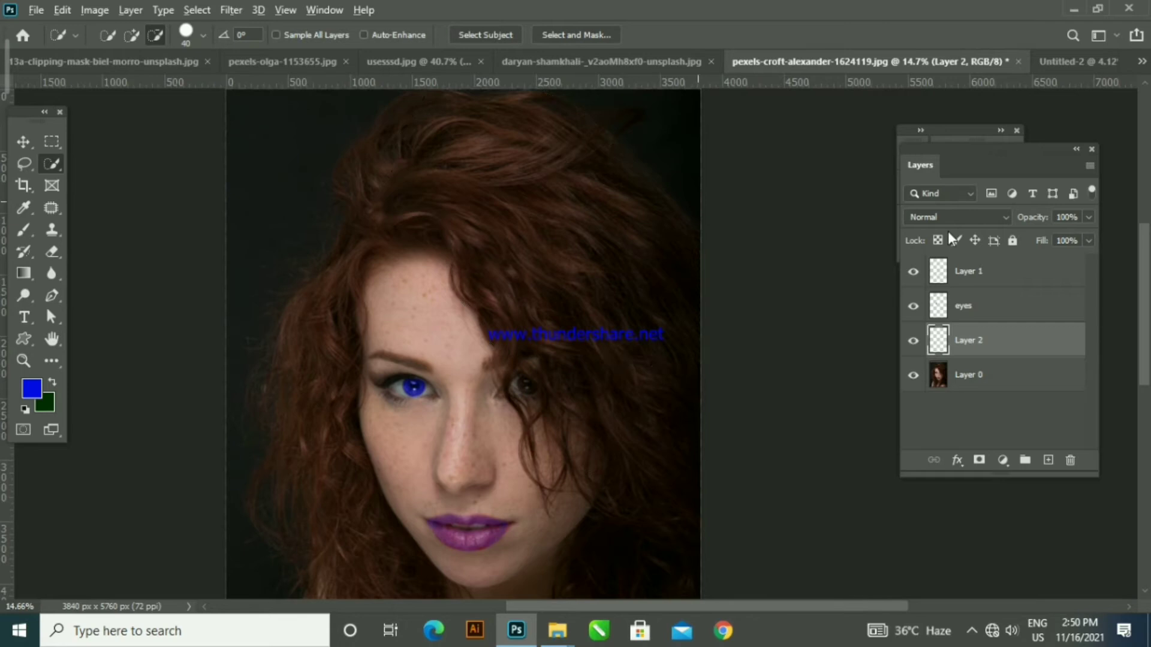
{"action": "left_click", "coordinate": [962, 271]}
{"action": "left_click", "coordinate": [1049, 462]}
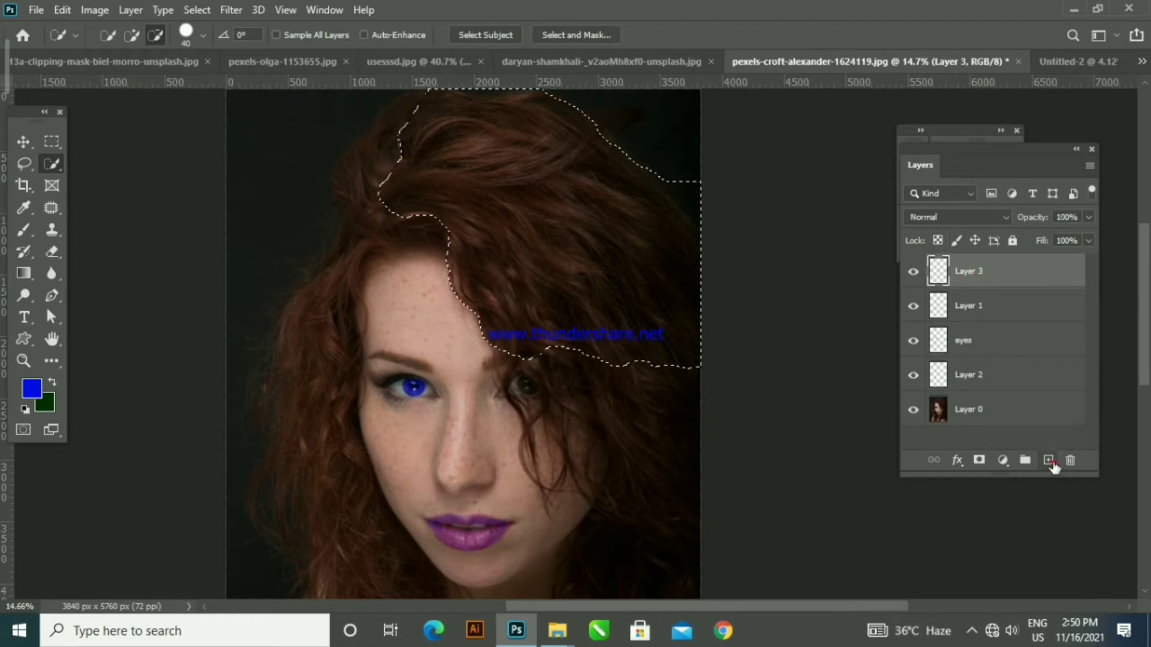
{"action": "key", "text": "ctrl+z"}
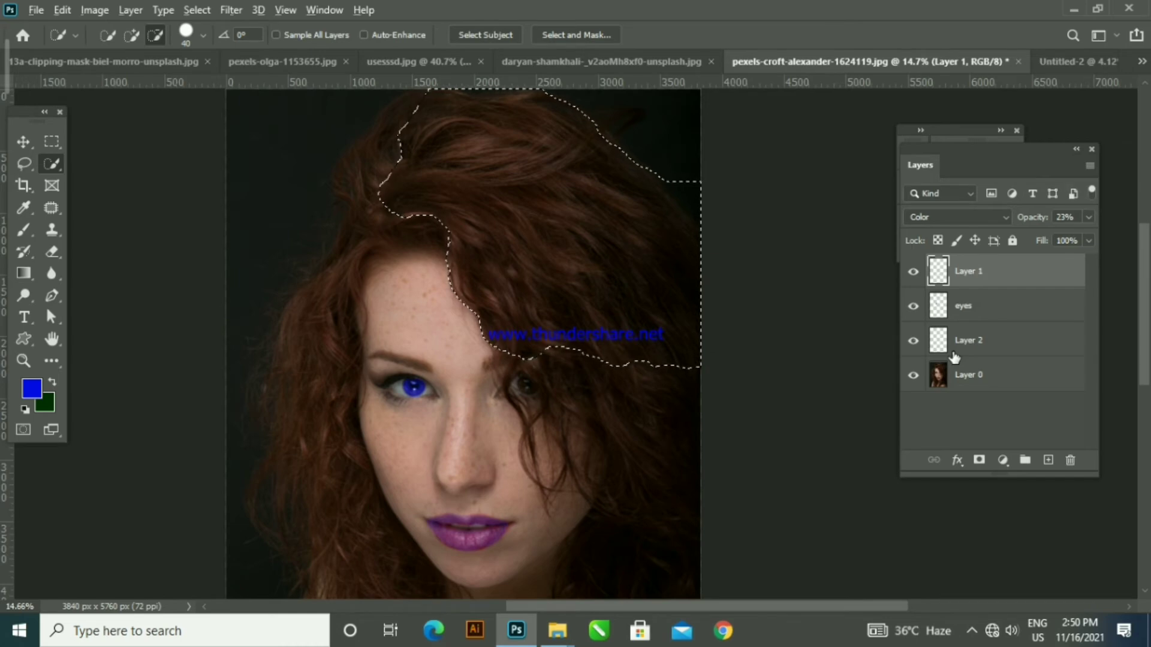
{"action": "key", "text": "ctrl+d"}
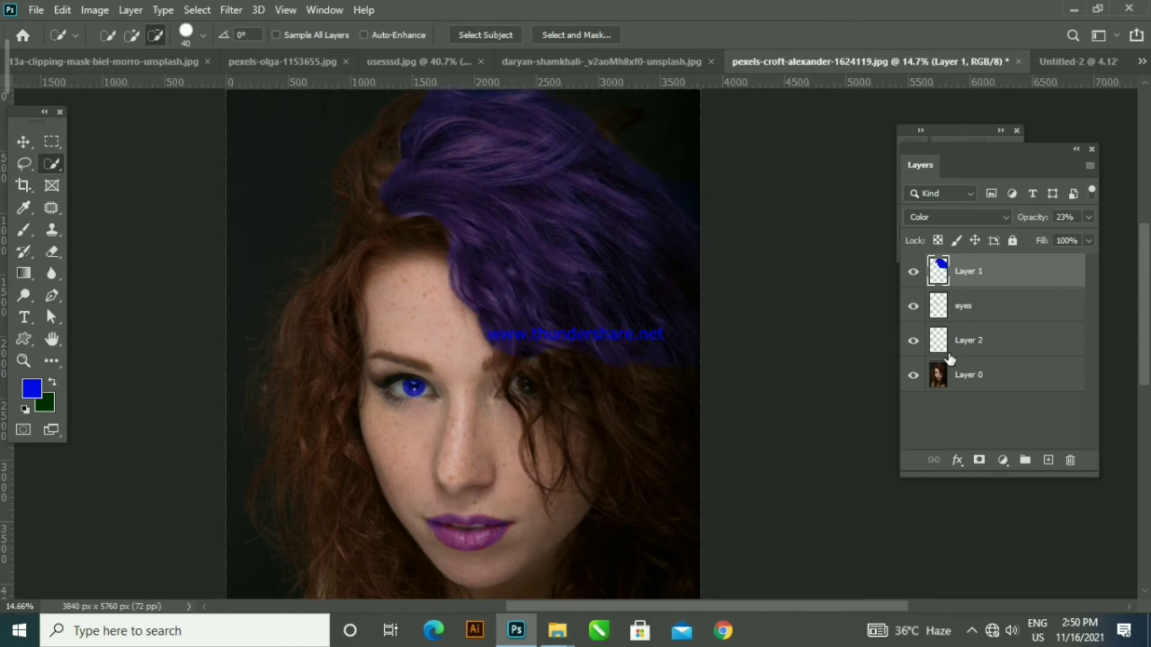
{"action": "key", "text": "ctrl+z"}
{"action": "key", "text": "Delete"}
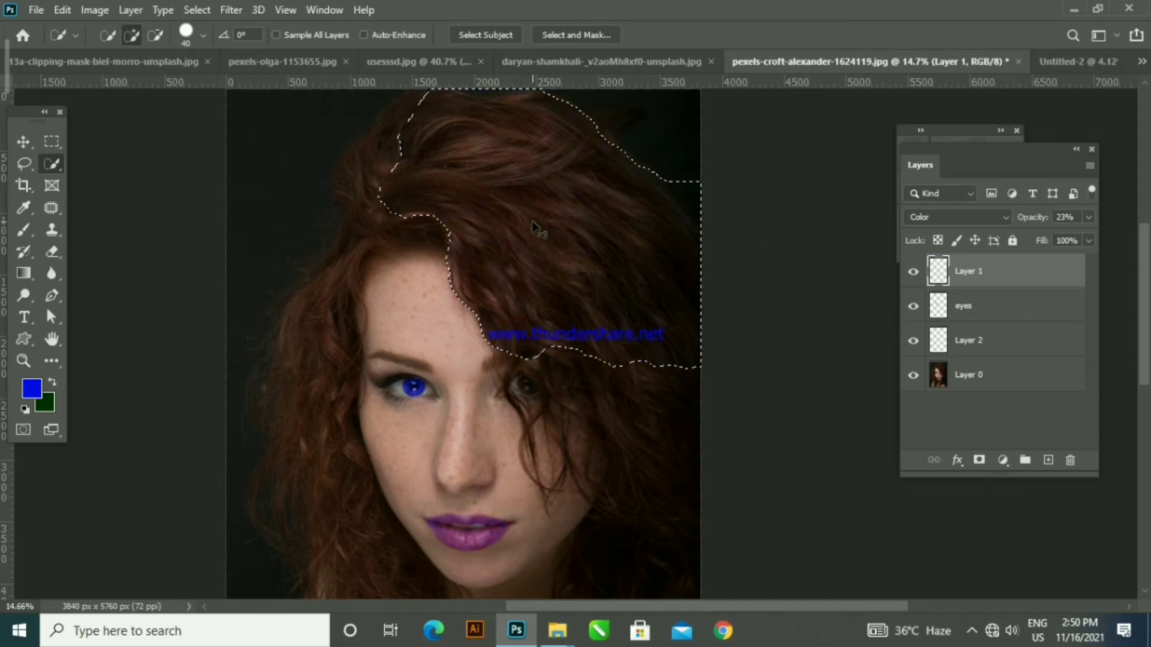
{"action": "key", "text": "ctrl+d"}
- Try selecting the hair with the Magic Wand on Layer 1 and on Layer 0, clearing each selection
{"action": "right_click", "coordinate": [60, 157]}
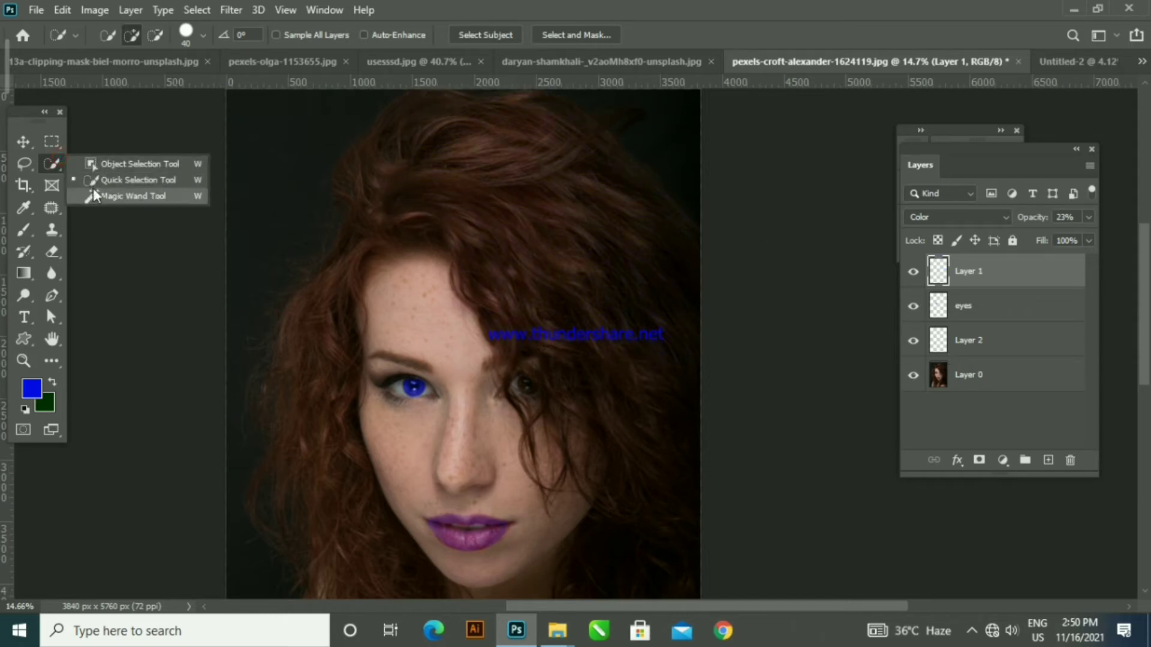
{"action": "left_click", "coordinate": [93, 195]}
{"action": "left_click", "coordinate": [481, 180]}
{"action": "key", "text": "ctrl+d"}
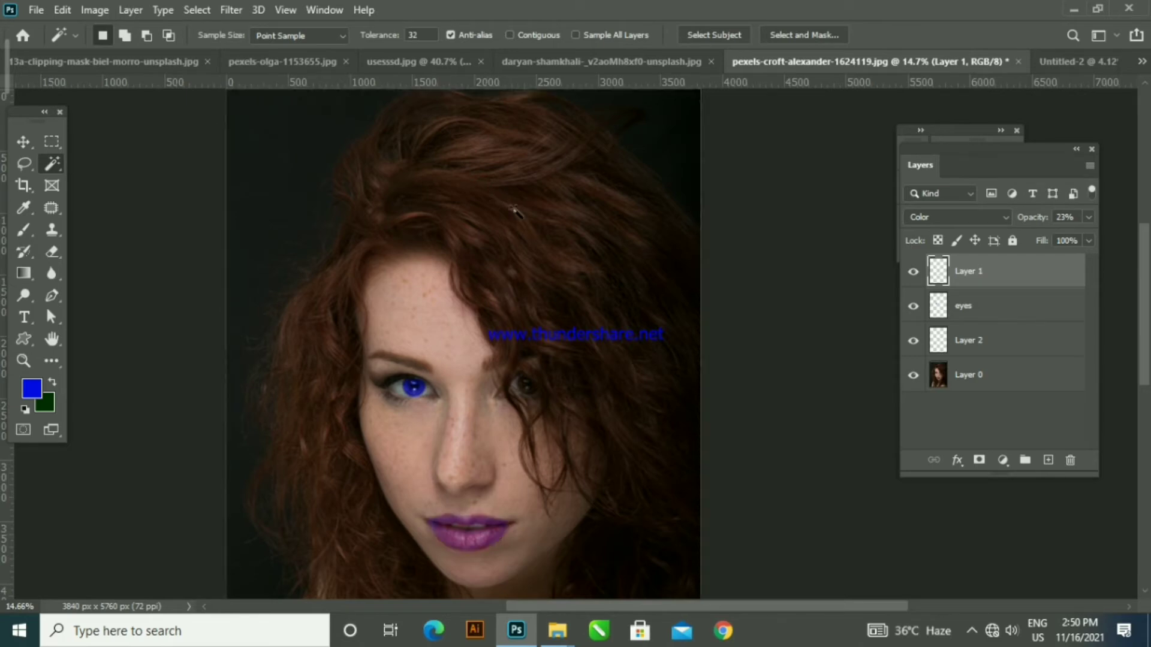
{"action": "left_click", "coordinate": [989, 376]}
{"action": "left_click", "coordinate": [595, 329]}
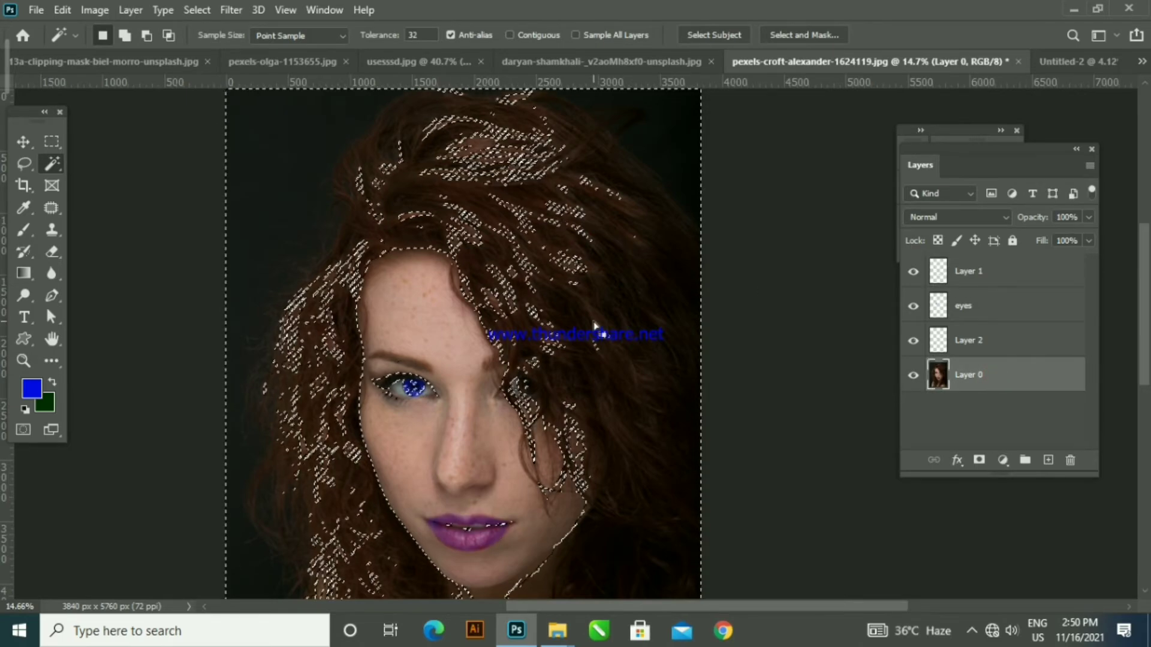
{"action": "left_click", "coordinate": [588, 254]}
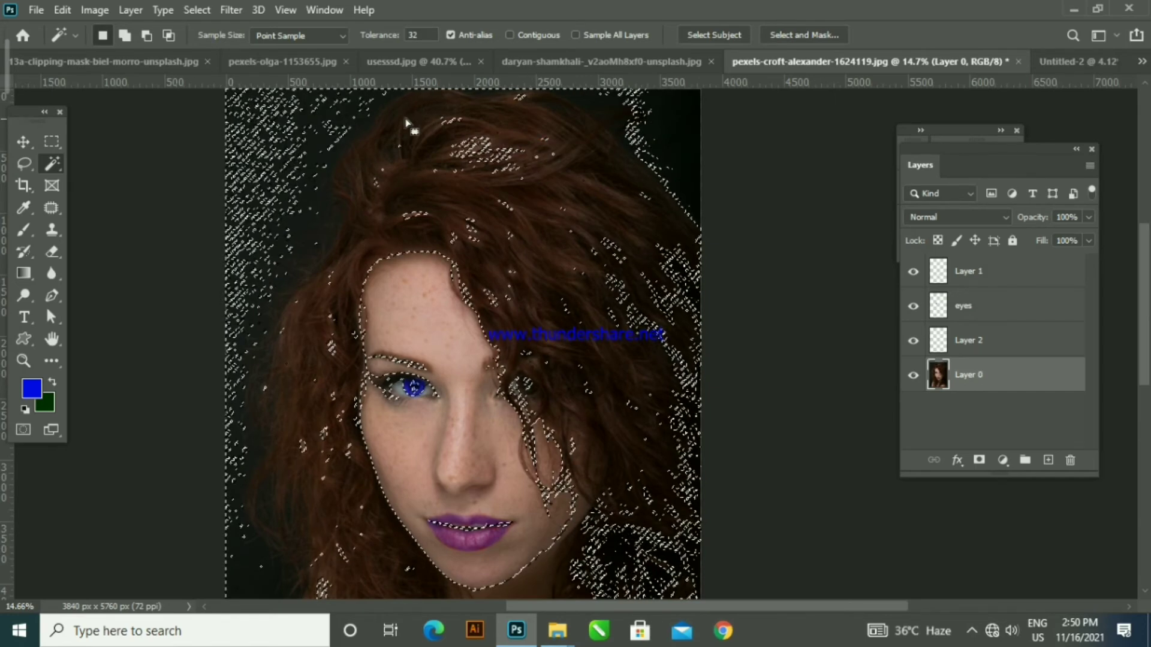
{"action": "key", "text": "ctrl+d"}
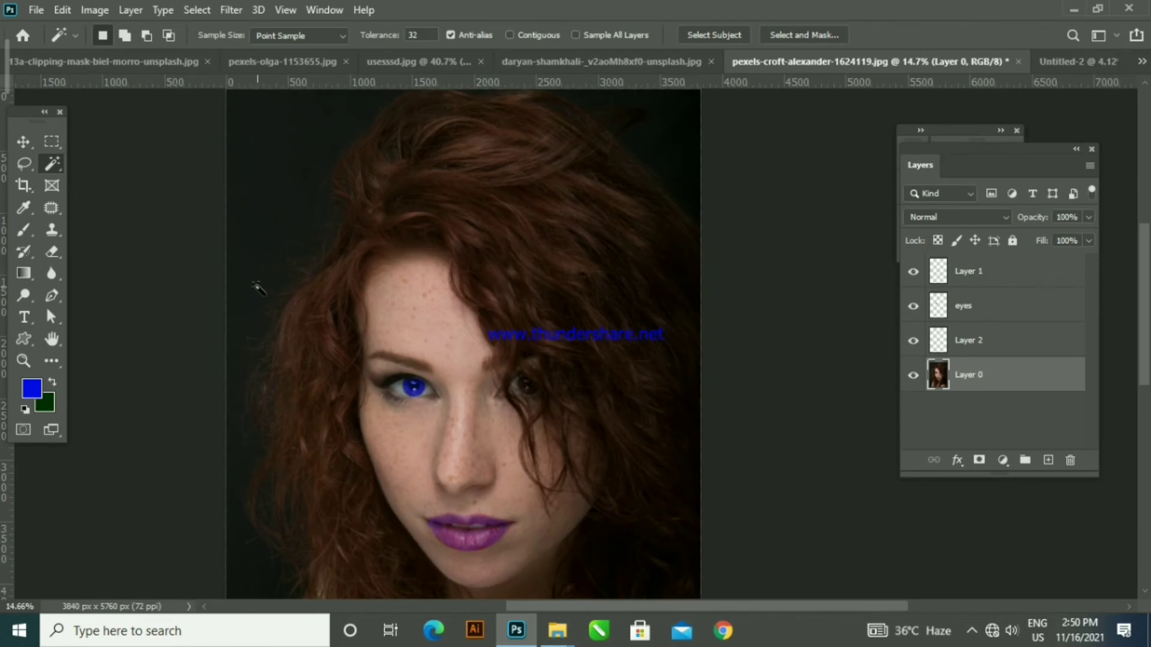
- Select the hair beside the forehead on Layer 0 with the Quick Selection tool and subtract the dark background in the upper corner
{"action": "right_click", "coordinate": [56, 160]}
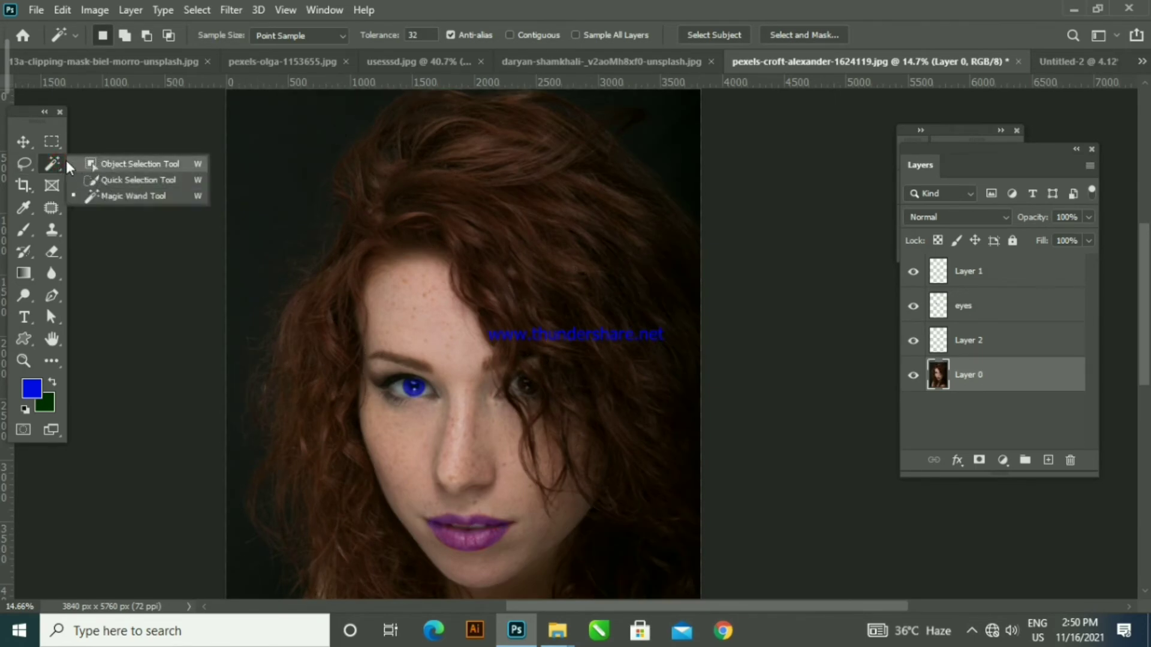
{"action": "left_click", "coordinate": [21, 166]}
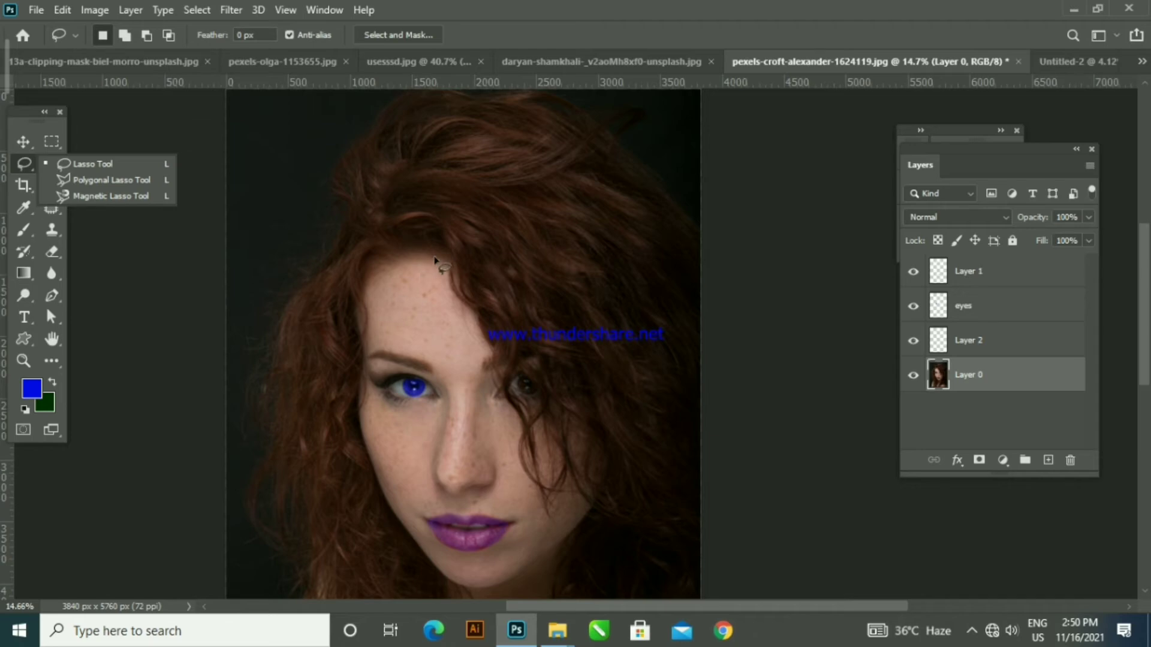
{"action": "left_click", "coordinate": [52, 163]}
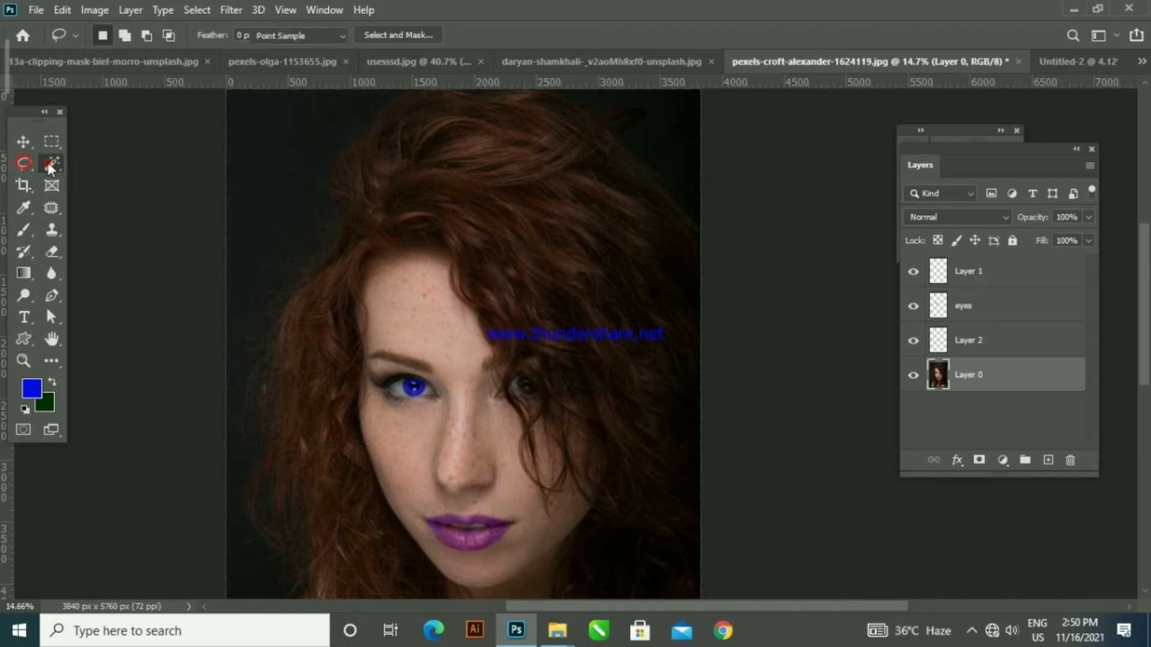
{"action": "left_click", "coordinate": [107, 179]}
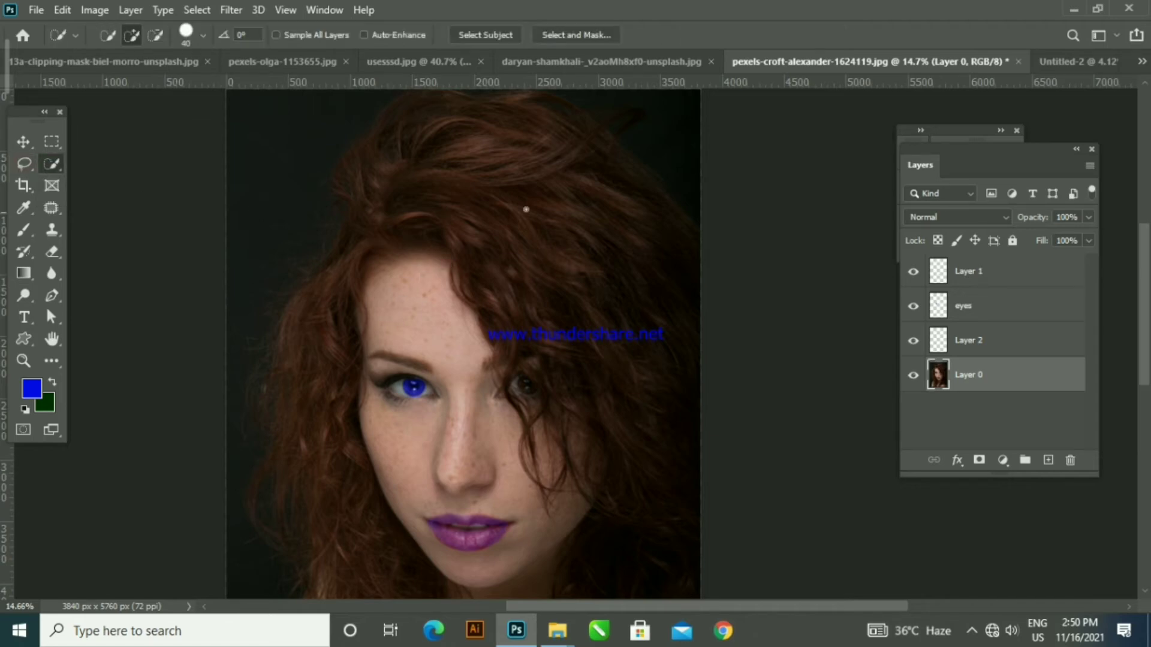
{"action": "mouse_move", "coordinate": [507, 195]}
{"action": "left_mouse_down"}
{"action": "mouse_move", "coordinate": [557, 263]}
{"action": "mouse_move", "coordinate": [549, 317]}
{"action": "mouse_move", "coordinate": [472, 207]}
{"action": "mouse_move", "coordinate": [640, 306]}
{"action": "mouse_move", "coordinate": [560, 202]}
{"action": "mouse_move", "coordinate": [560, 169]}
{"action": "left_mouse_up"}
{"action": "key", "text": "alt"}
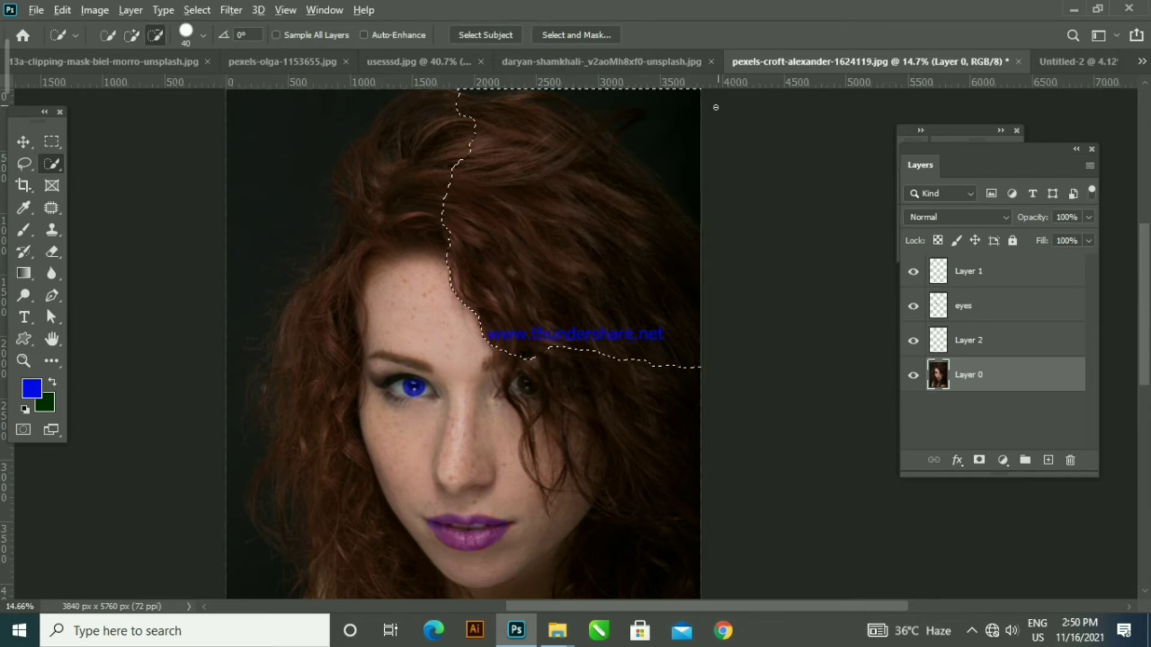
{"action": "mouse_move", "coordinate": [656, 108]}
{"action": "left_mouse_down"}
{"action": "mouse_move", "coordinate": [618, 99]}
{"action": "mouse_move", "coordinate": [627, 123]}
{"action": "left_mouse_up"}
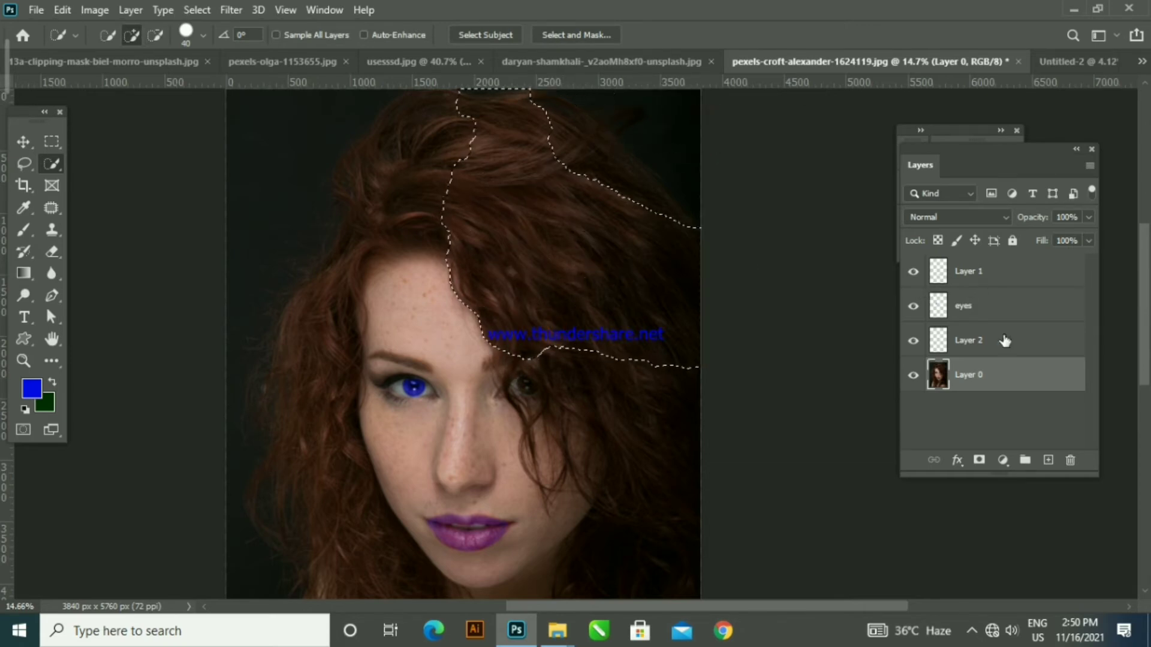
- Try filling the new hair selection with the blue foreground colour on Layer 1 and undo the fill
{"action": "key", "text": "alt+shift+c"}
{"action": "left_click", "coordinate": [996, 280]}
{"action": "key", "text": "alt+BackSpace"}
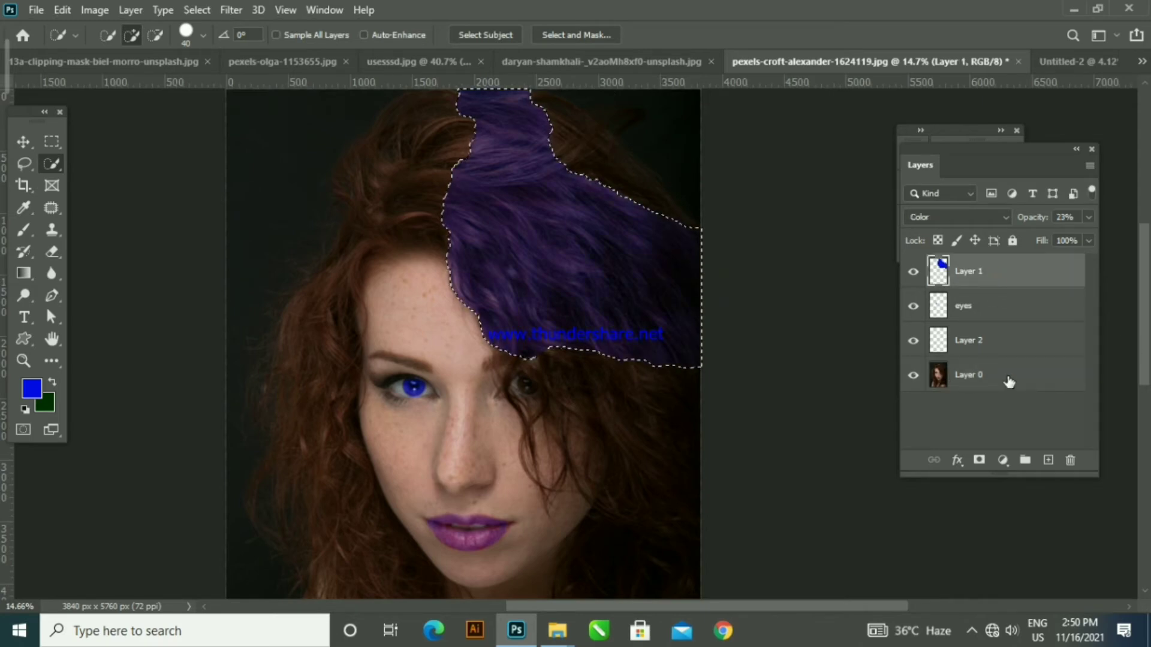
{"action": "key", "text": "ctrl+z"}
- Fill the hair selection with bright green (00e700) on a new layer above Layer 1 and deselect
{"action": "left_click", "coordinate": [1047, 460]}
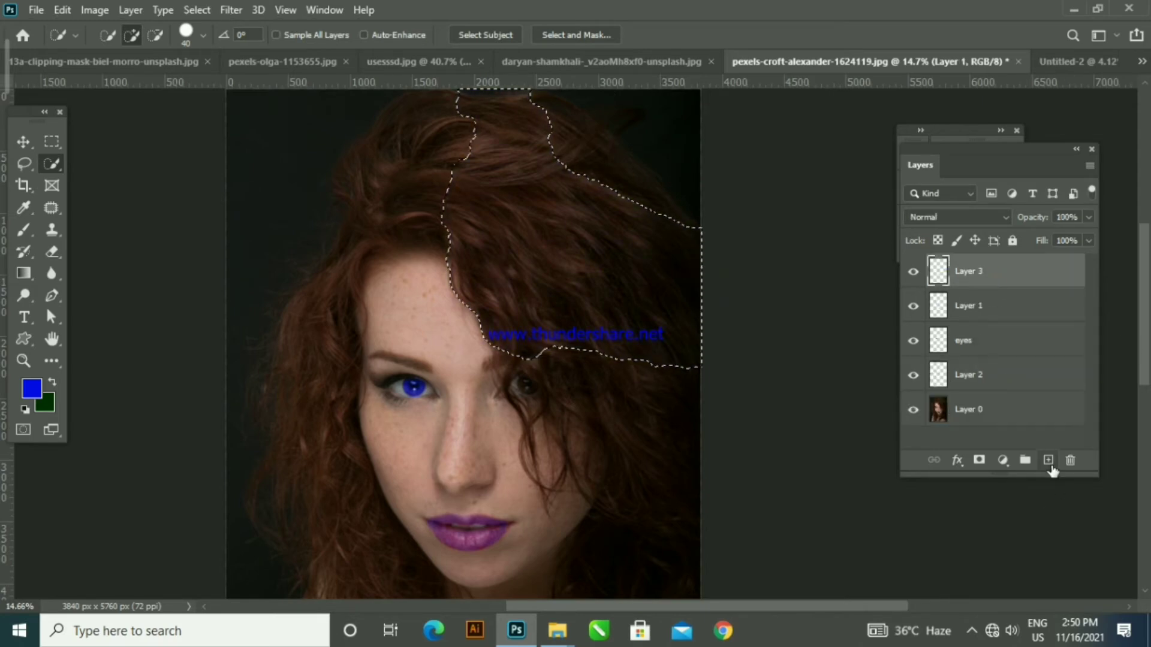
{"action": "left_click", "coordinate": [32, 388]}
{"action": "left_click", "coordinate": [630, 335]}
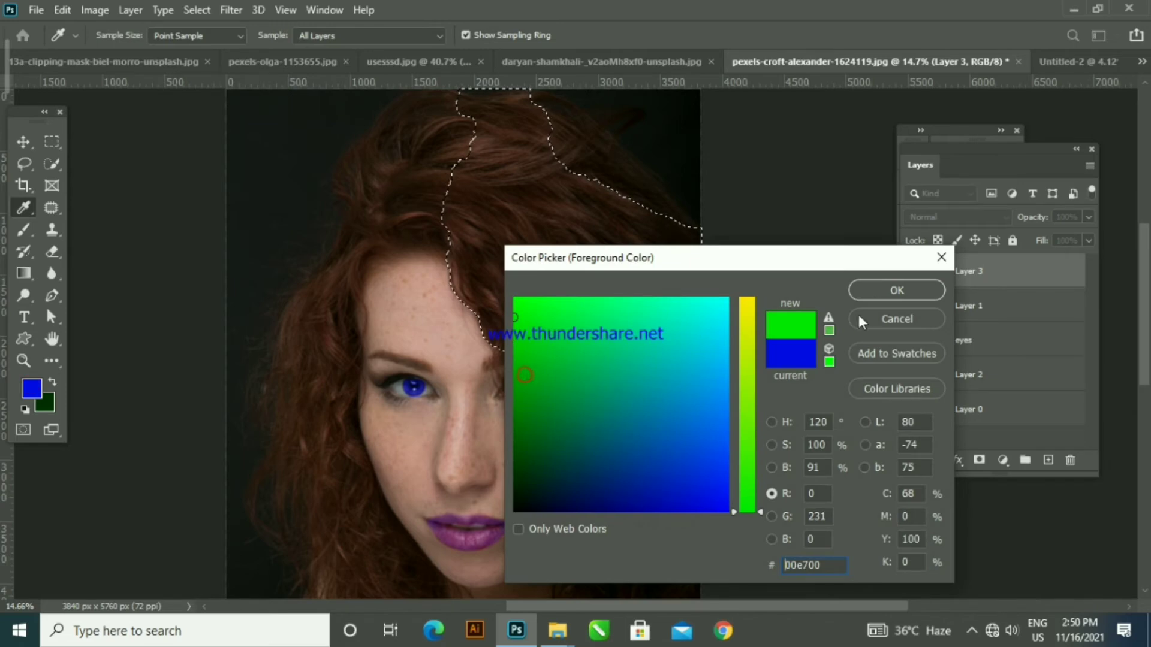
{"action": "left_click", "coordinate": [874, 291]}
{"action": "key", "text": "alt+BackSpace"}
{"action": "key", "text": "ctrl+d"}
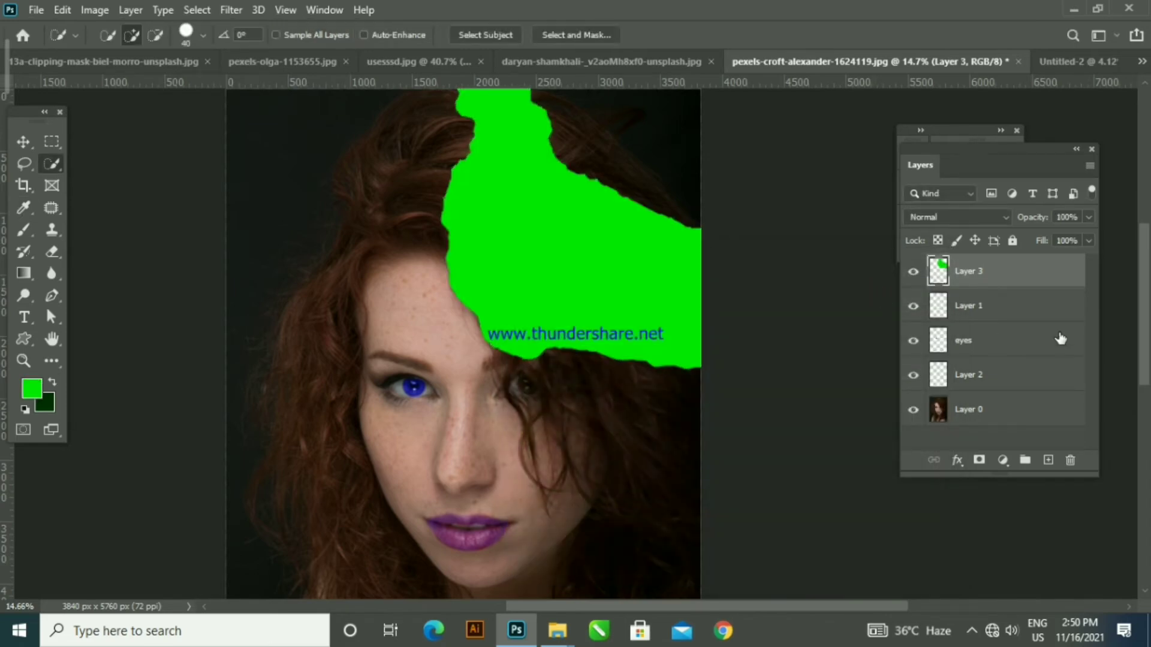
- Set Layer 3's blend mode to Color and toggle its visibility to compare the green hair with the original
{"action": "left_click", "coordinate": [965, 218]}
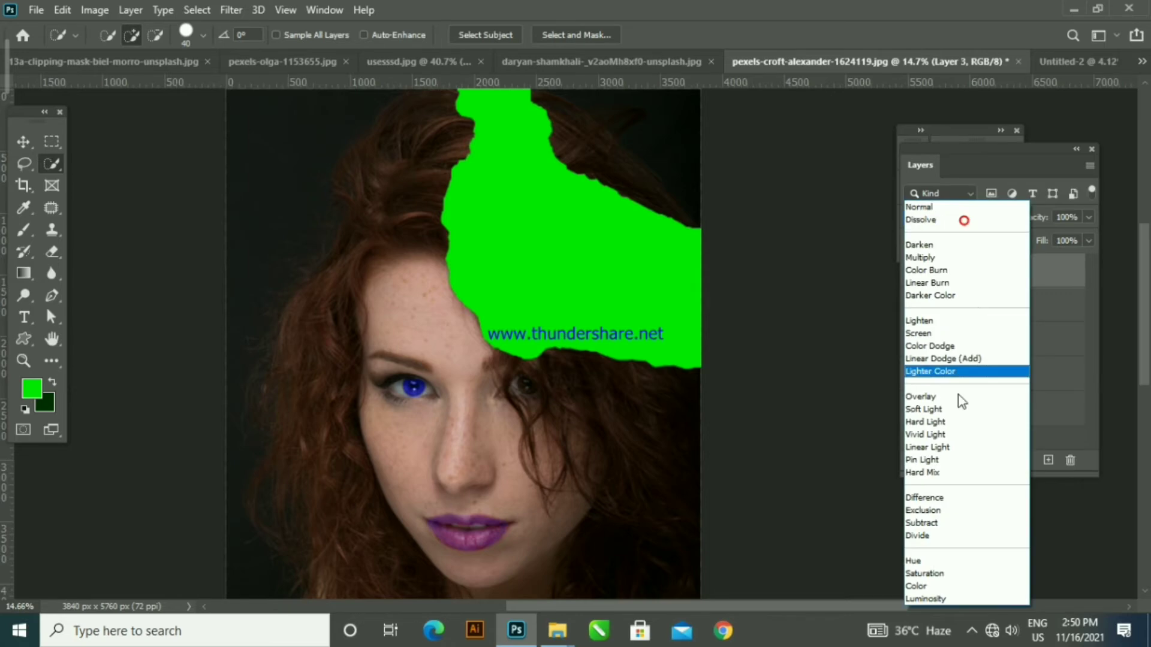
{"action": "left_click", "coordinate": [937, 583]}
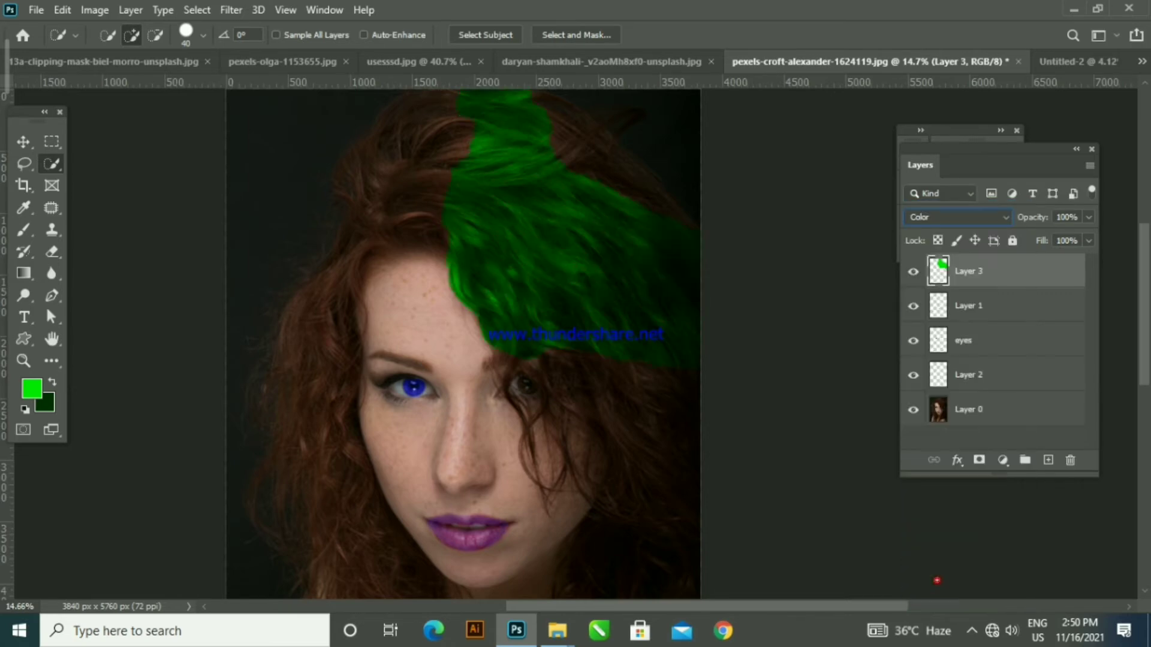
{"action": "left_click", "coordinate": [914, 272]}
{"action": "left_click", "coordinate": [917, 275]}
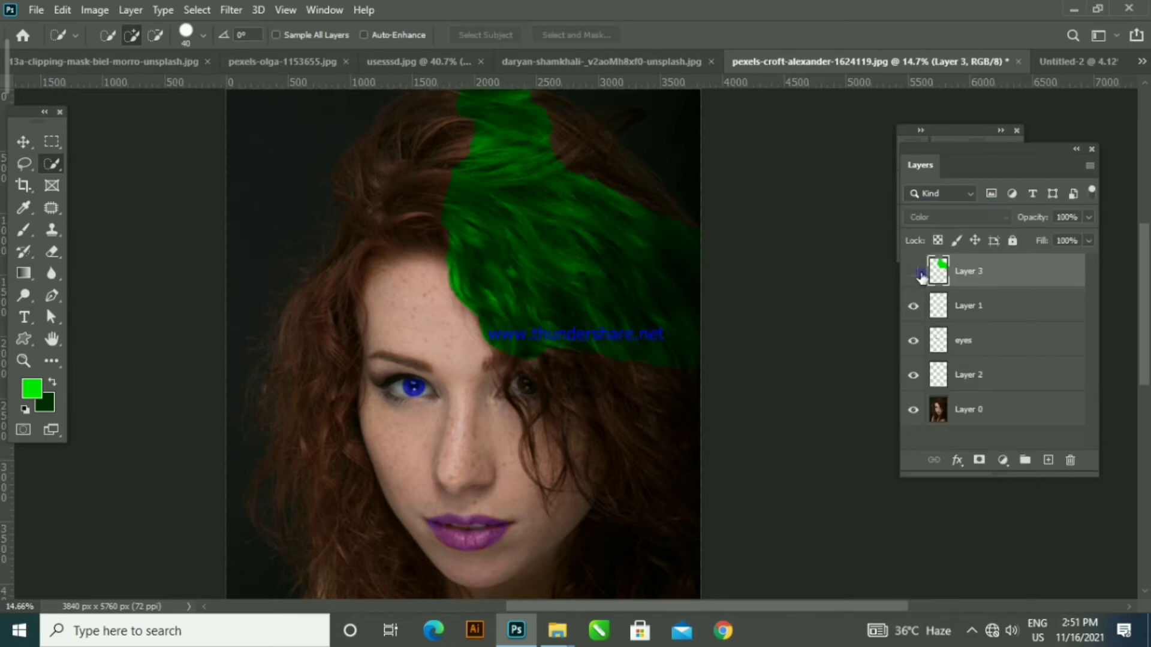
{"action": "left_click", "coordinate": [918, 274]}
{"action": "left_click", "coordinate": [918, 274]}
{"action": "scroll", "coordinate": [557, 352], "scroll_direction": "down", "scroll_amount": 2}
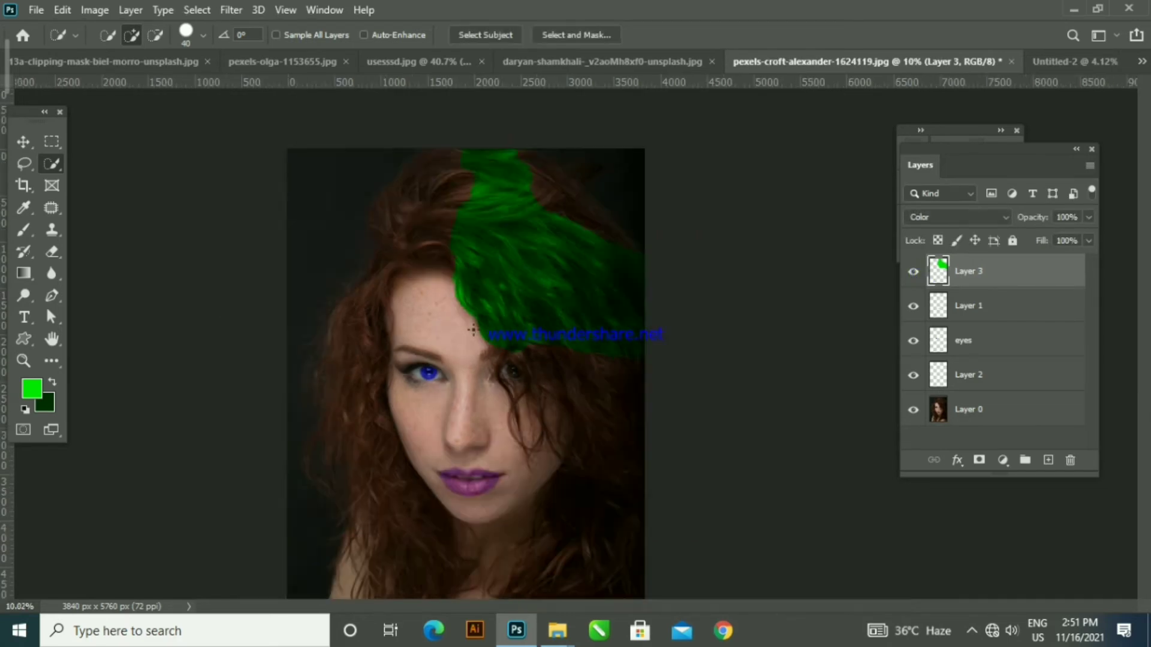
{"action": "scroll", "coordinate": [557, 352], "scroll_direction": "up", "scroll_amount": 2}
{"action": "scroll", "coordinate": [657, 343], "scroll_direction": "up", "scroll_amount": 1}
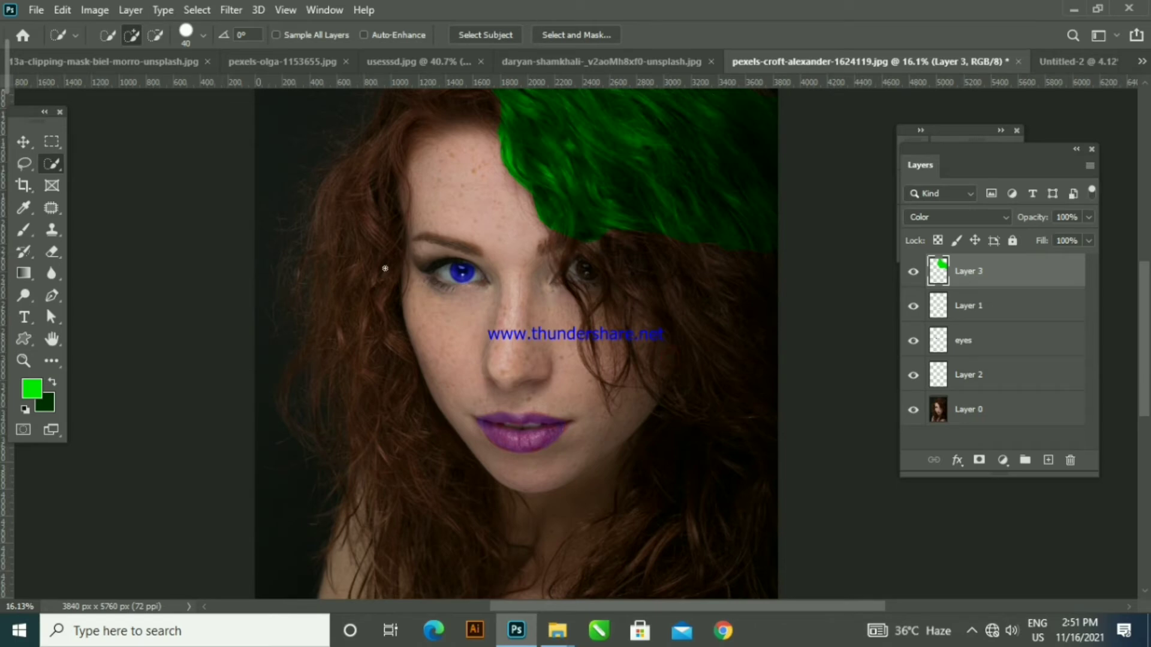
- Make Layer 0 active with the Move tool and switch to the pexels-monstera-6311591.jpg document
{"action": "left_click", "coordinate": [22, 141]}
{"action": "left_click", "coordinate": [290, 313], "text": "ctrl"}
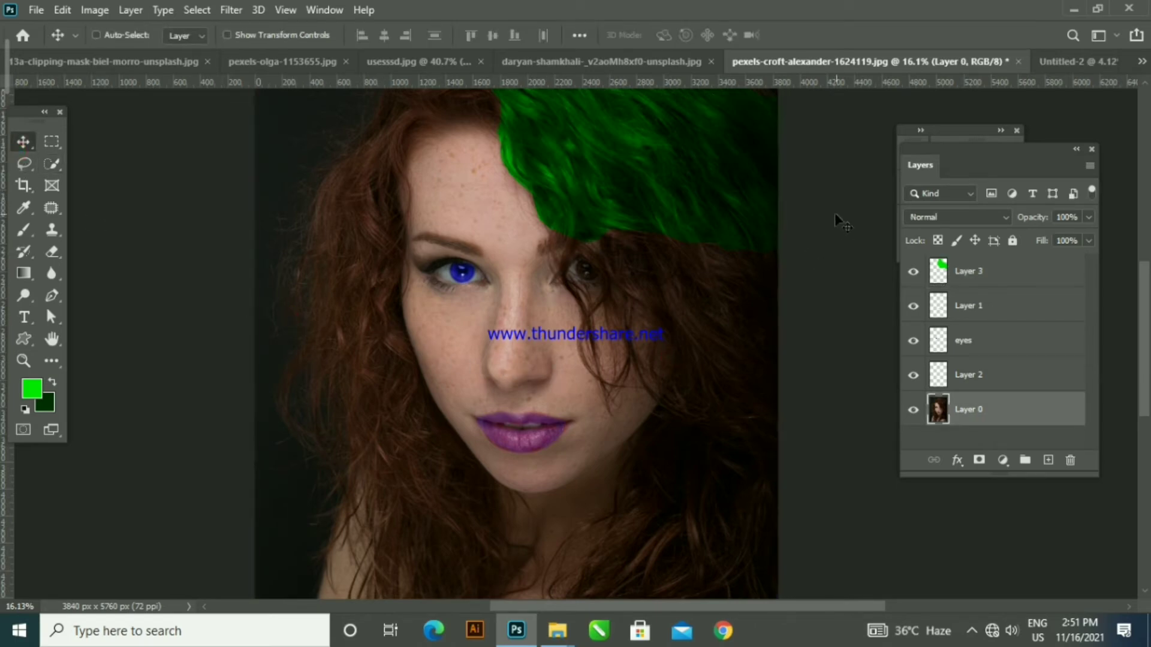
{"action": "left_click", "coordinate": [1076, 67]}
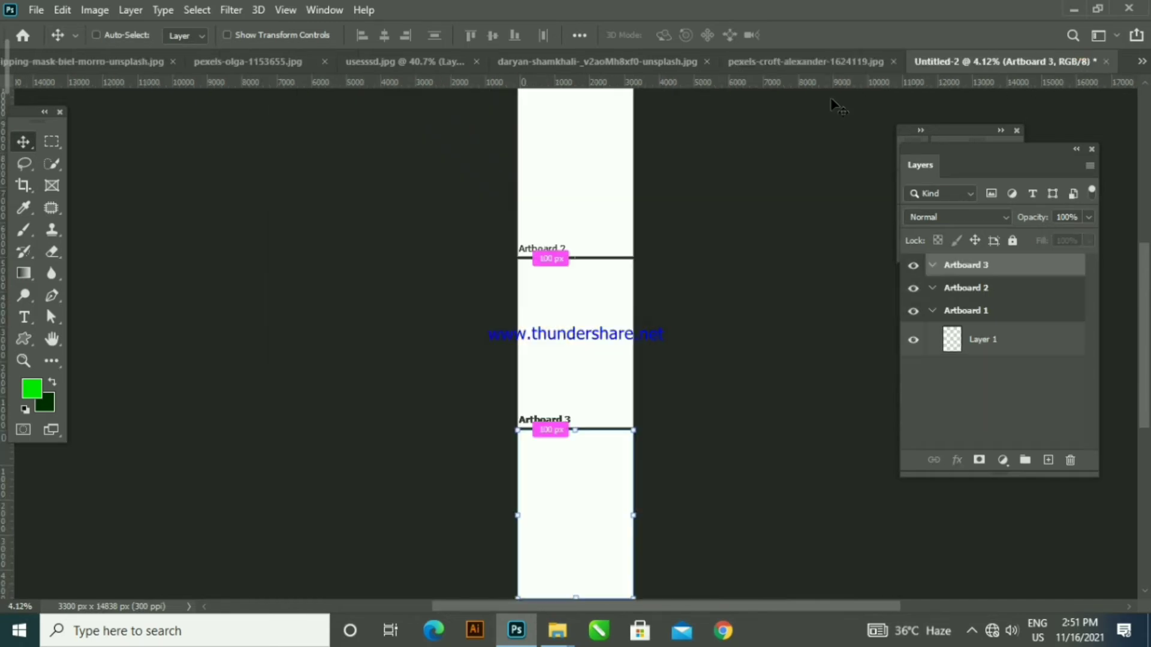
{"action": "key", "text": "ctrl+Tab"}
{"action": "key", "text": "ctrl+Tab"}
{"action": "key", "text": "ctrl+Tab"}
{"action": "key", "text": "ctrl+Tab"}
{"action": "key", "text": "ctrl+Tab"}
{"action": "key", "text": "ctrl+Tab"}
{"action": "key", "text": "ctrl+Tab"}
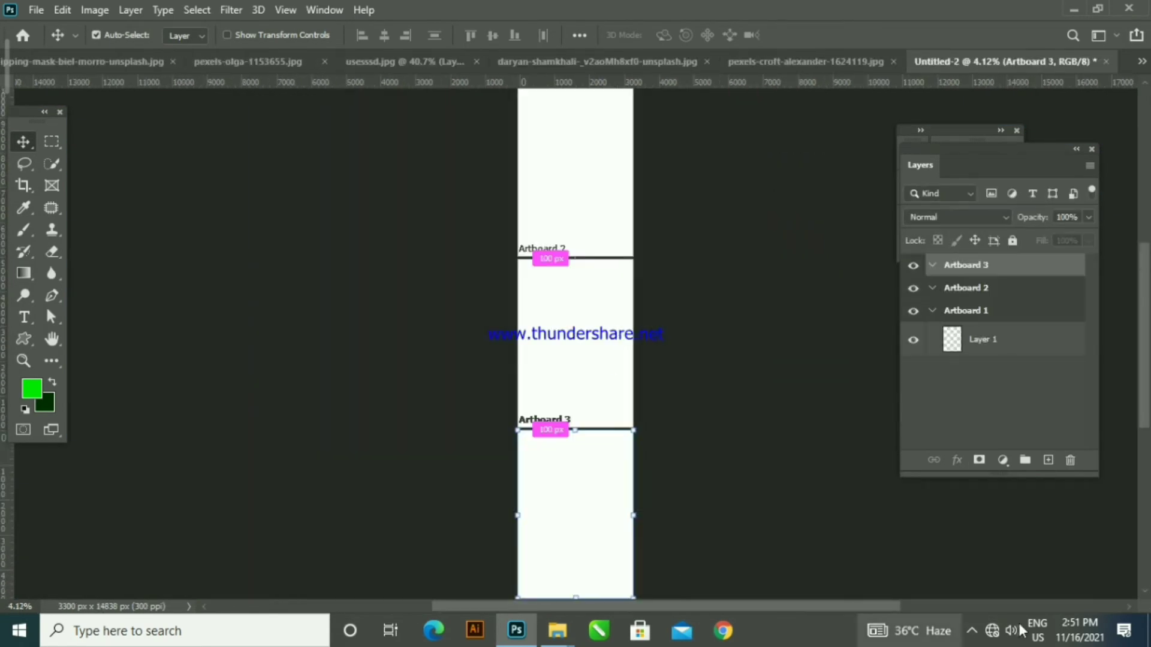
- Check the recording status in the Free Screen Recorder window and minimize it
{"action": "left_click", "coordinate": [971, 631]}
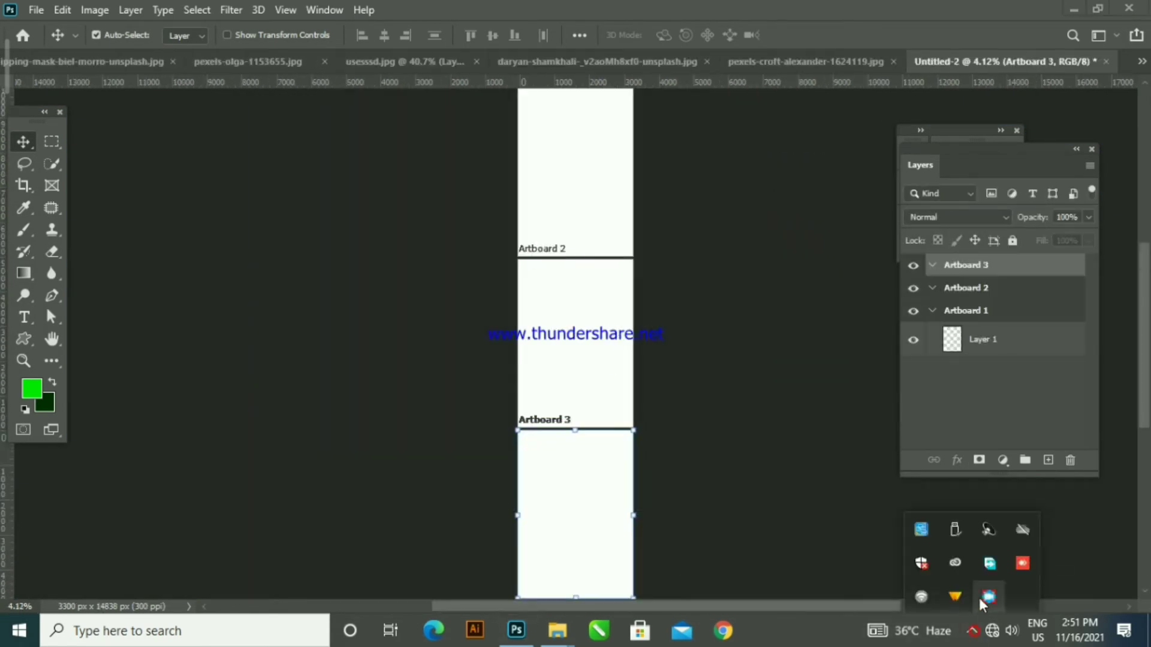
{"action": "left_click", "coordinate": [986, 597]}
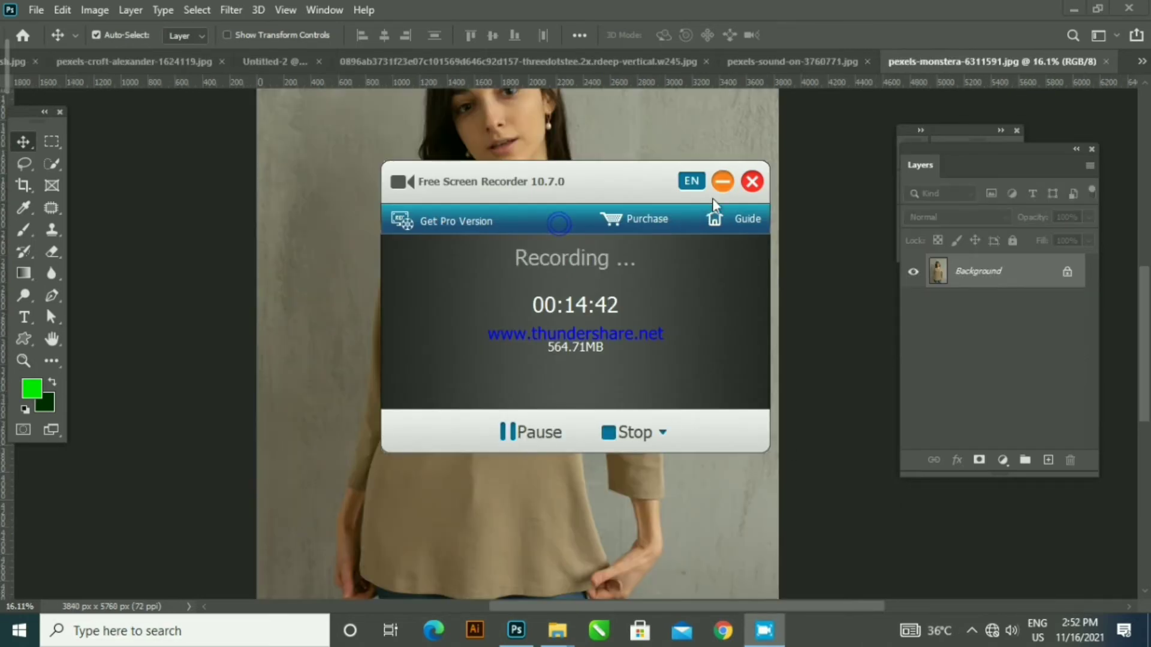
{"action": "left_click", "coordinate": [723, 181]}
- Unlock the Background layer and select the beige top's body and both sleeves with the Quick Selection tool
{"action": "scroll", "coordinate": [504, 372], "scroll_direction": "up", "scroll_amount": 3}
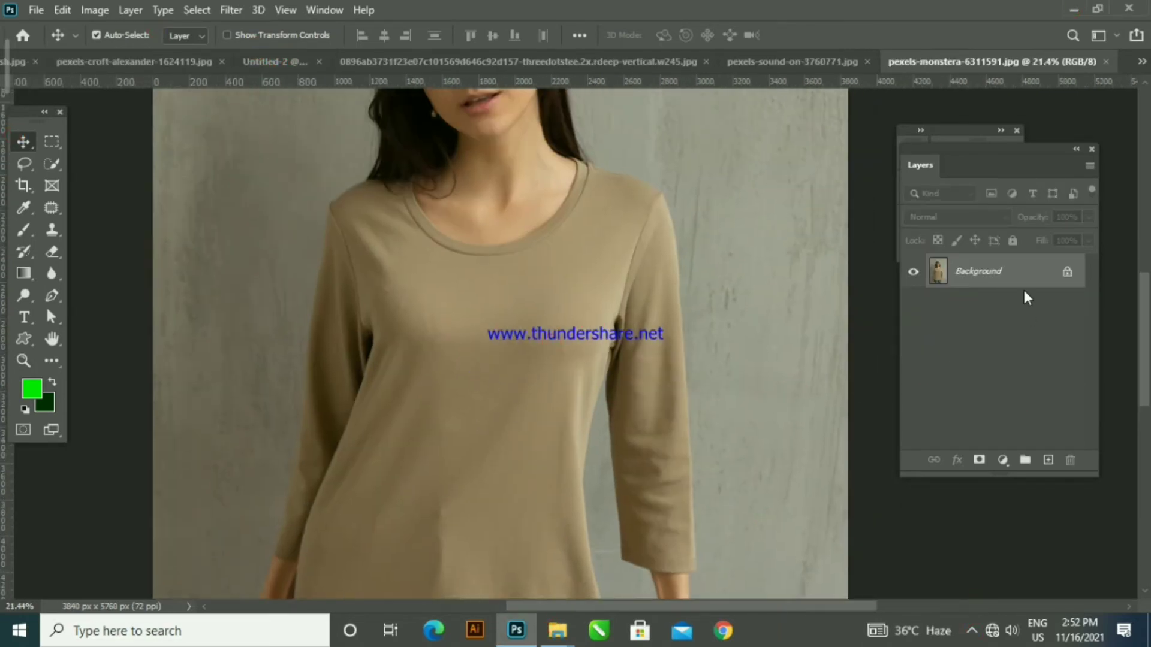
{"action": "left_click", "coordinate": [1067, 271]}
{"action": "left_click", "coordinate": [51, 164]}
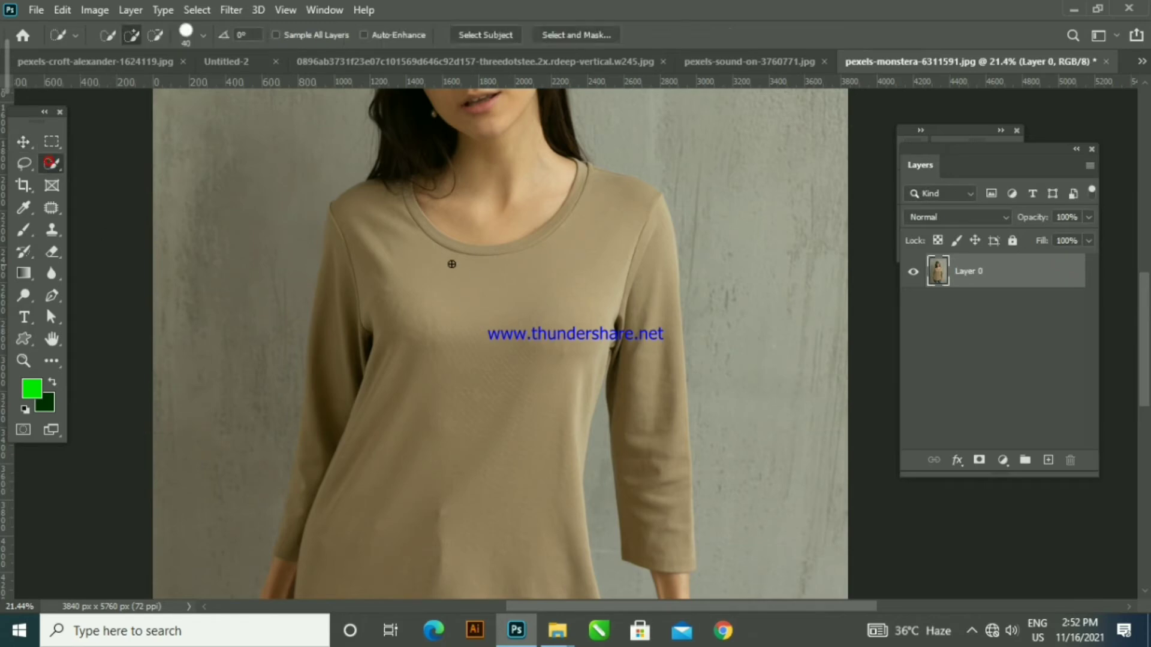
{"action": "mouse_move", "coordinate": [450, 265]}
{"action": "left_mouse_down"}
{"action": "mouse_move", "coordinate": [395, 322]}
{"action": "mouse_move", "coordinate": [427, 491]}
{"action": "left_mouse_up"}
{"action": "mouse_move", "coordinate": [478, 352]}
{"action": "left_mouse_down"}
{"action": "mouse_move", "coordinate": [396, 249]}
{"action": "mouse_move", "coordinate": [324, 288]}
{"action": "mouse_move", "coordinate": [238, 499]}
{"action": "mouse_move", "coordinate": [279, 331]}
{"action": "left_mouse_up"}
{"action": "scroll", "coordinate": [396, 248], "scroll_direction": "up", "scroll_amount": 3}
{"action": "scroll", "coordinate": [337, 419], "scroll_direction": "down", "scroll_amount": 4}
{"action": "mouse_move", "coordinate": [289, 252]}
{"action": "left_mouse_down"}
{"action": "mouse_move", "coordinate": [274, 380]}
{"action": "mouse_move", "coordinate": [276, 248]}
{"action": "left_mouse_up"}
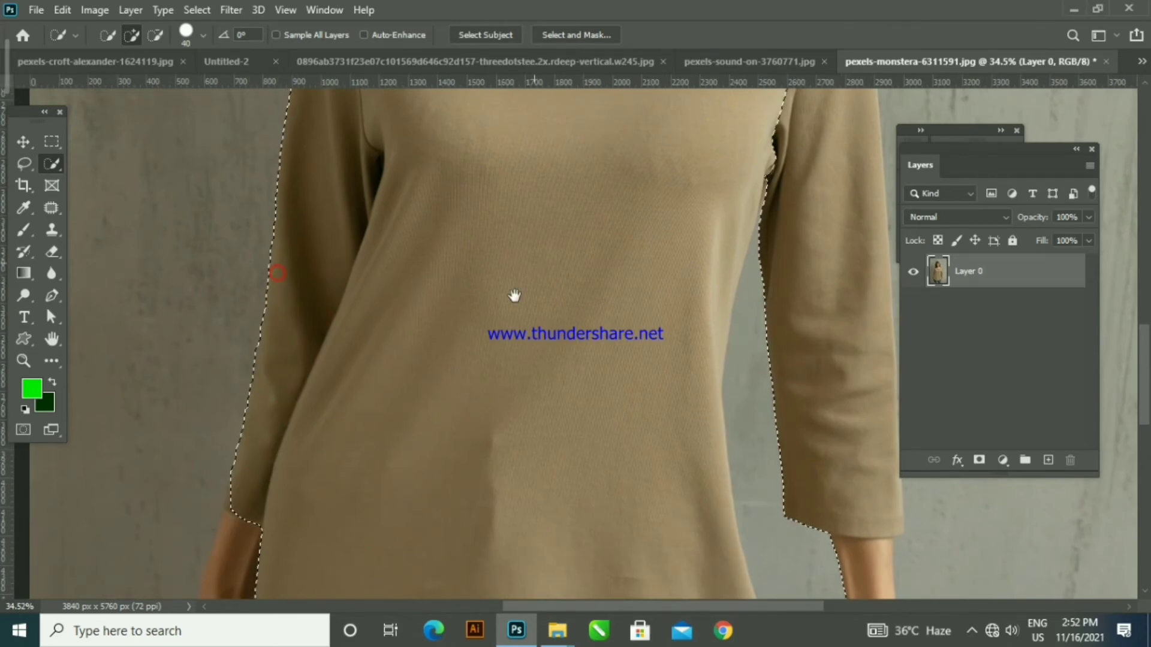
{"action": "scroll", "coordinate": [513, 296], "scroll_direction": "right", "scroll_amount": 4}
{"action": "scroll", "coordinate": [662, 308], "scroll_direction": "right", "scroll_amount": 1}
{"action": "left_click_drag", "start_coordinate": [603, 171], "coordinate": [650, 368]}
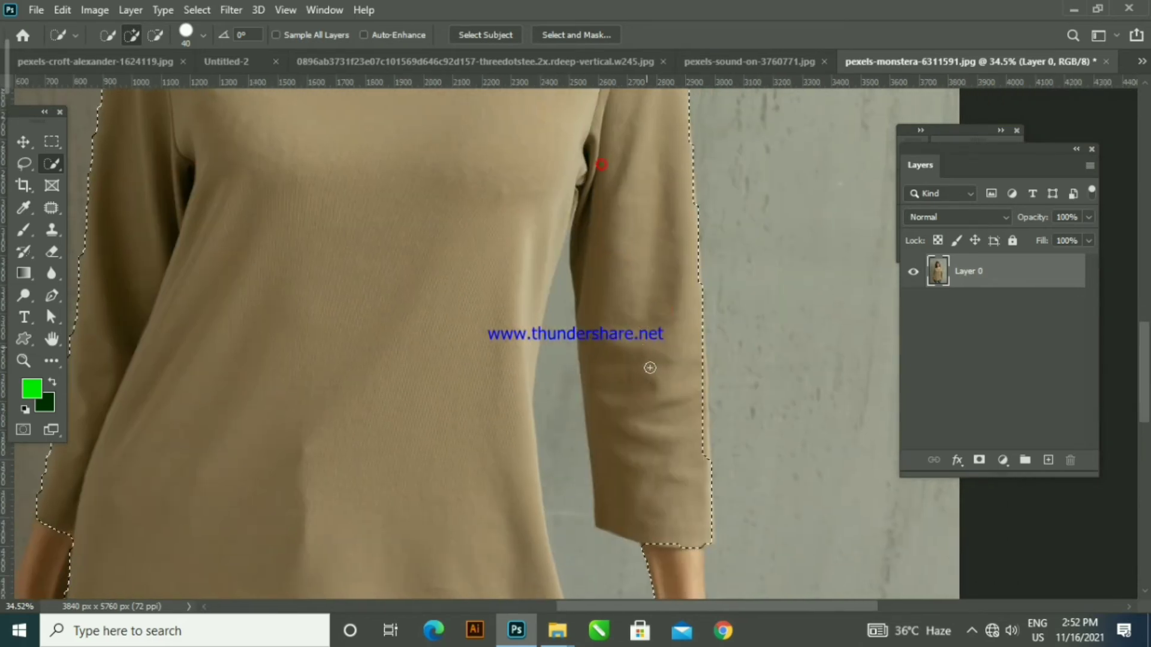
{"action": "left_click_drag", "start_coordinate": [669, 460], "coordinate": [641, 368]}
- Subtract the background gap between the sleeve and torso and the bare forearm from the top's selection
{"action": "mouse_move", "coordinate": [600, 562]}
{"action": "left_mouse_down"}
{"action": "mouse_move", "coordinate": [550, 453]}
{"action": "mouse_move", "coordinate": [528, 311]}
{"action": "left_mouse_up"}
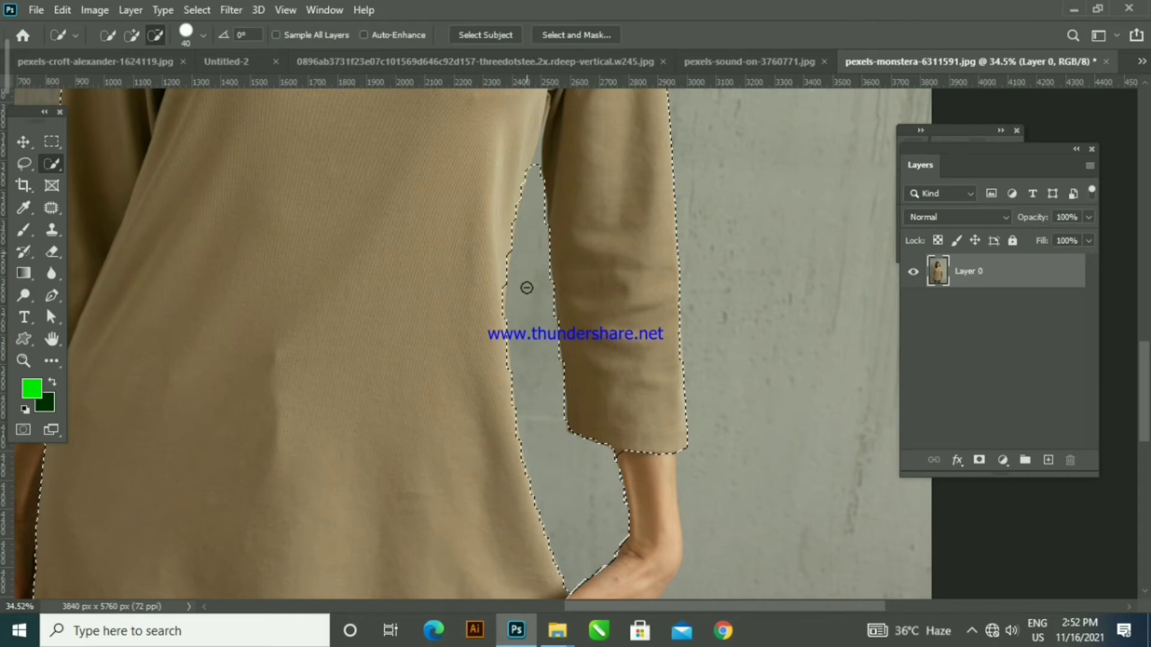
{"action": "left_click", "coordinate": [612, 460]}
{"action": "scroll", "coordinate": [474, 387], "scroll_direction": "down", "scroll_amount": 2}
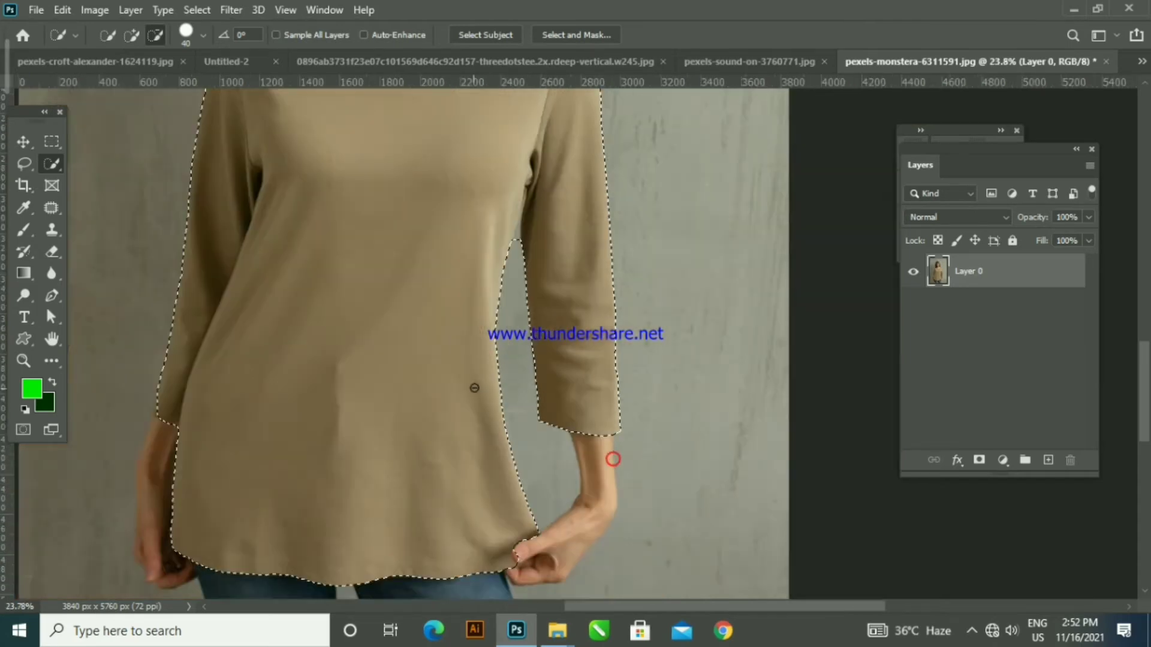
{"action": "scroll", "coordinate": [475, 388], "scroll_direction": "down", "scroll_amount": 3}
{"action": "scroll", "coordinate": [585, 330], "scroll_direction": "up", "scroll_amount": 1}
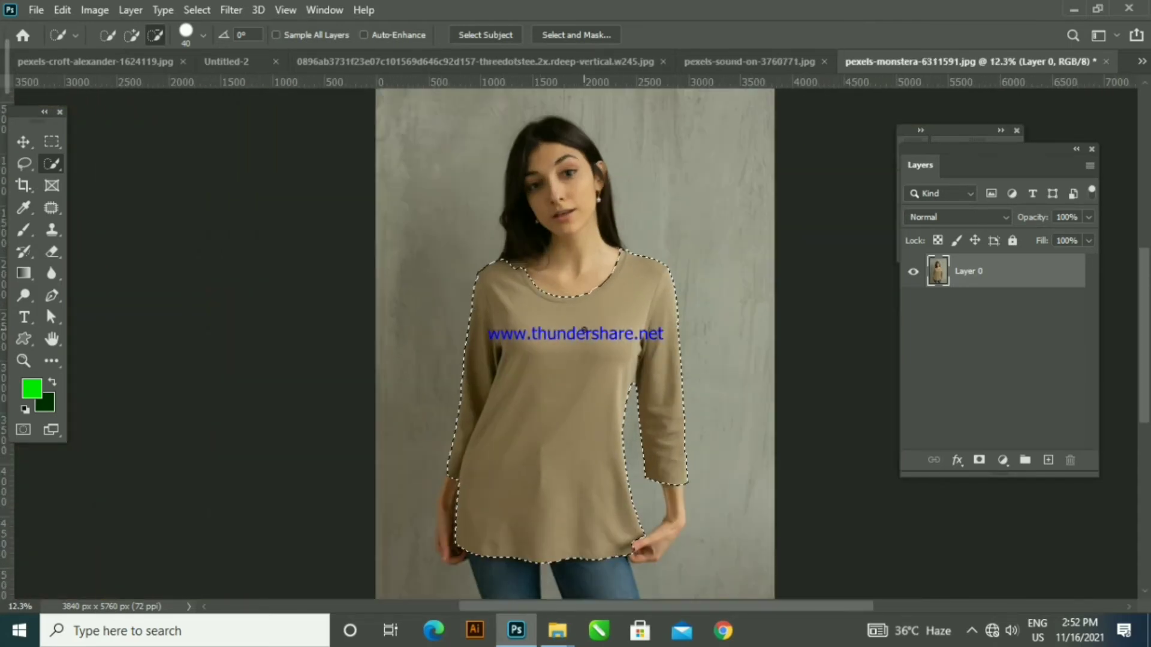
{"action": "scroll", "coordinate": [585, 331], "scroll_direction": "up", "scroll_amount": 2}
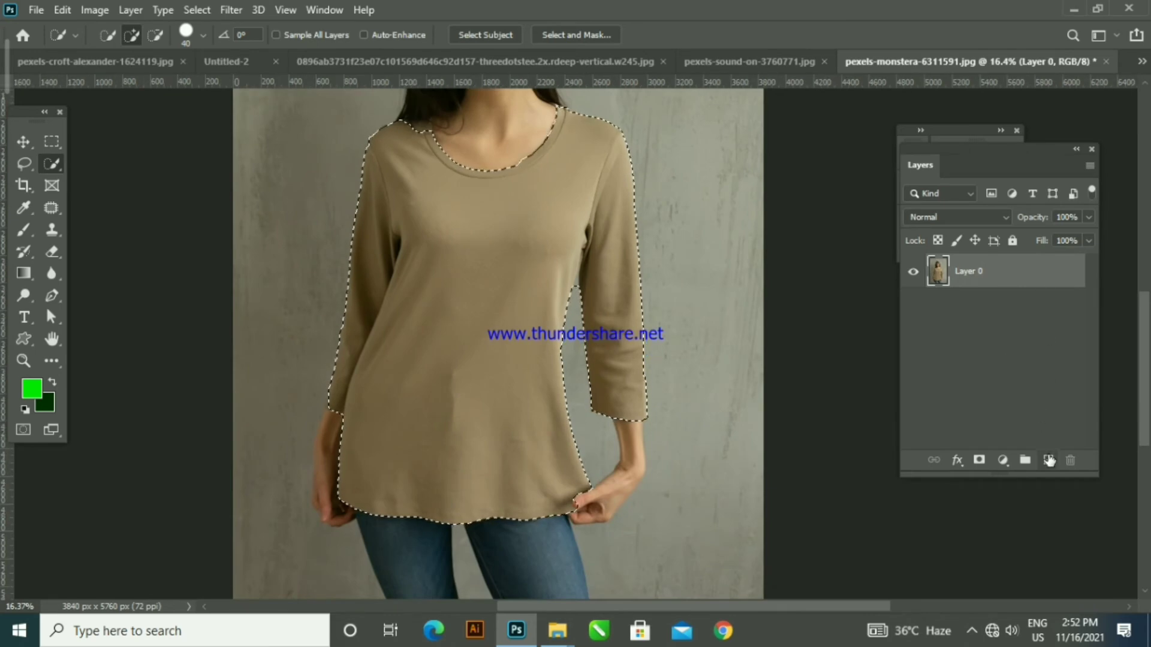
- Fill the top's selection with a blue foreground colour on a new layer and deselect
{"action": "left_click", "coordinate": [1049, 460]}
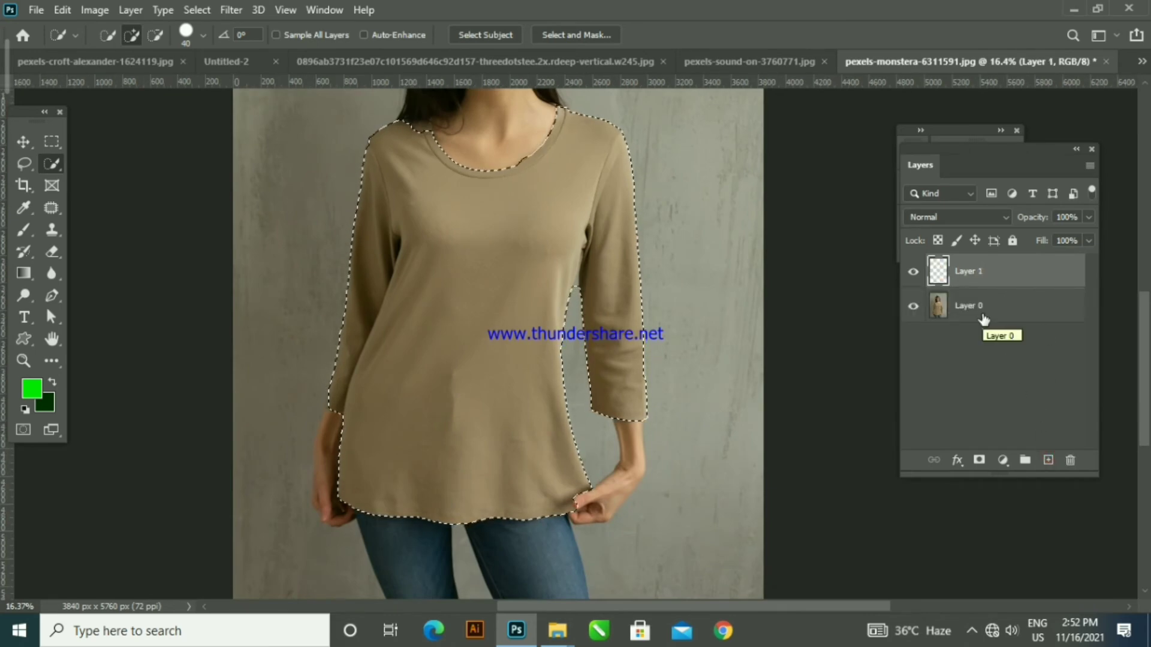
{"action": "left_click", "coordinate": [32, 388]}
{"action": "left_click", "coordinate": [688, 451]}
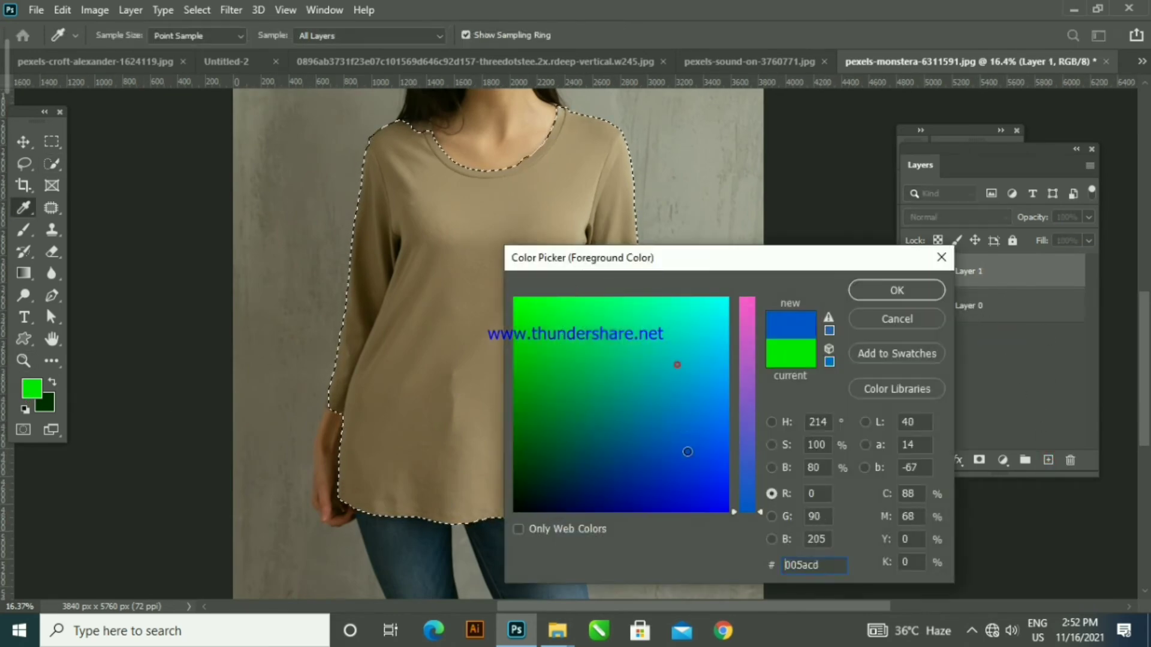
{"action": "left_click", "coordinate": [881, 296]}
{"action": "key", "text": "alt+BackSpace"}
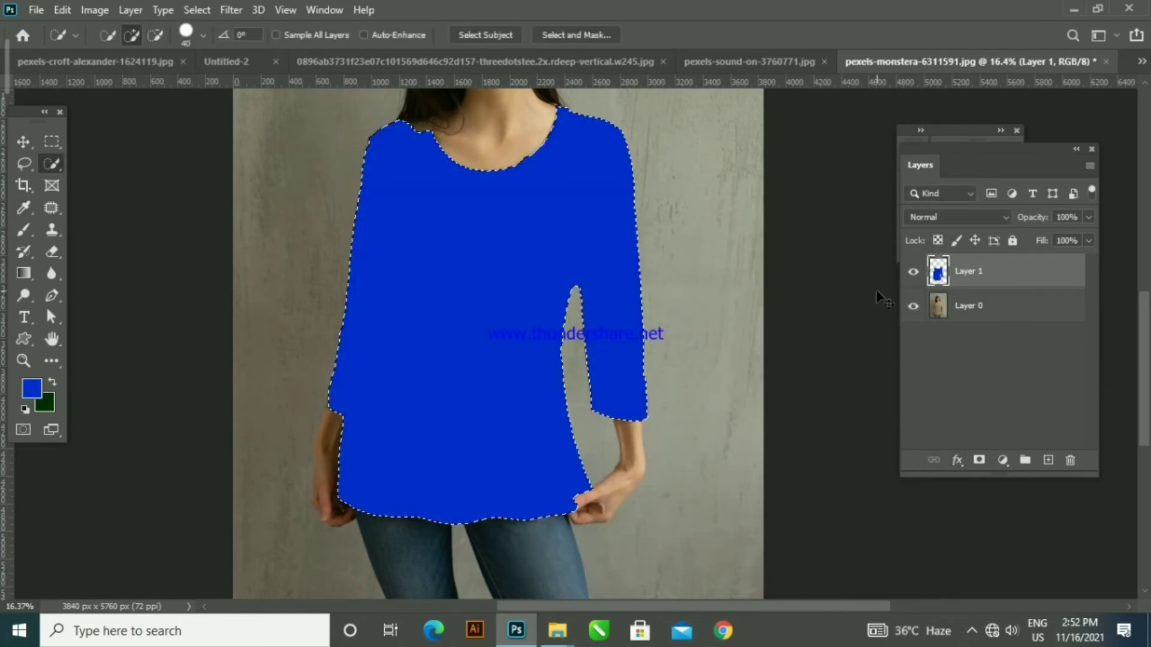
{"action": "key", "text": "ctrl+d"}
- Set the blue layer's blend mode to Color and toggle its visibility to compare the top before and after
{"action": "left_click", "coordinate": [957, 217]}
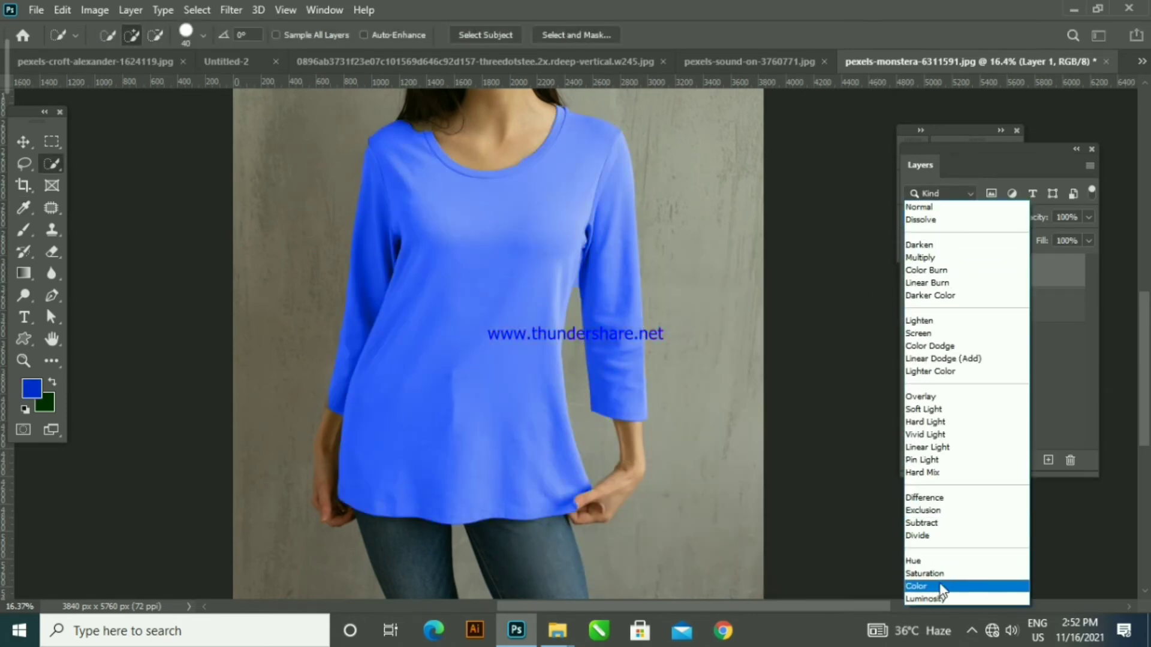
{"action": "left_click", "coordinate": [941, 587]}
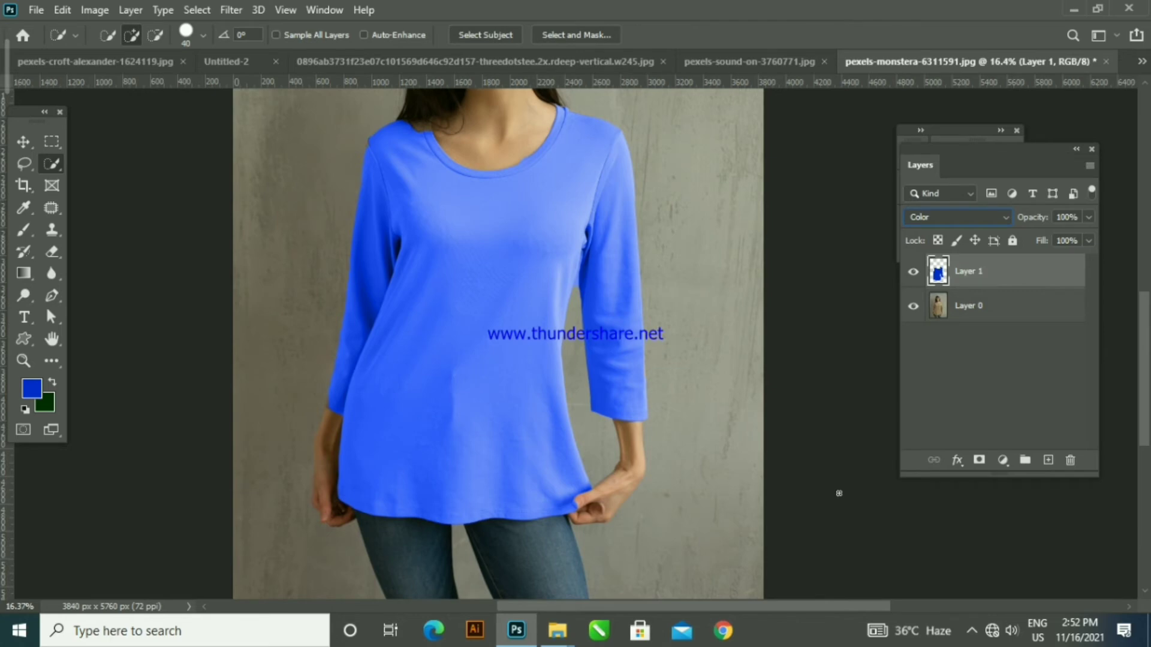
{"action": "left_click", "coordinate": [912, 273]}
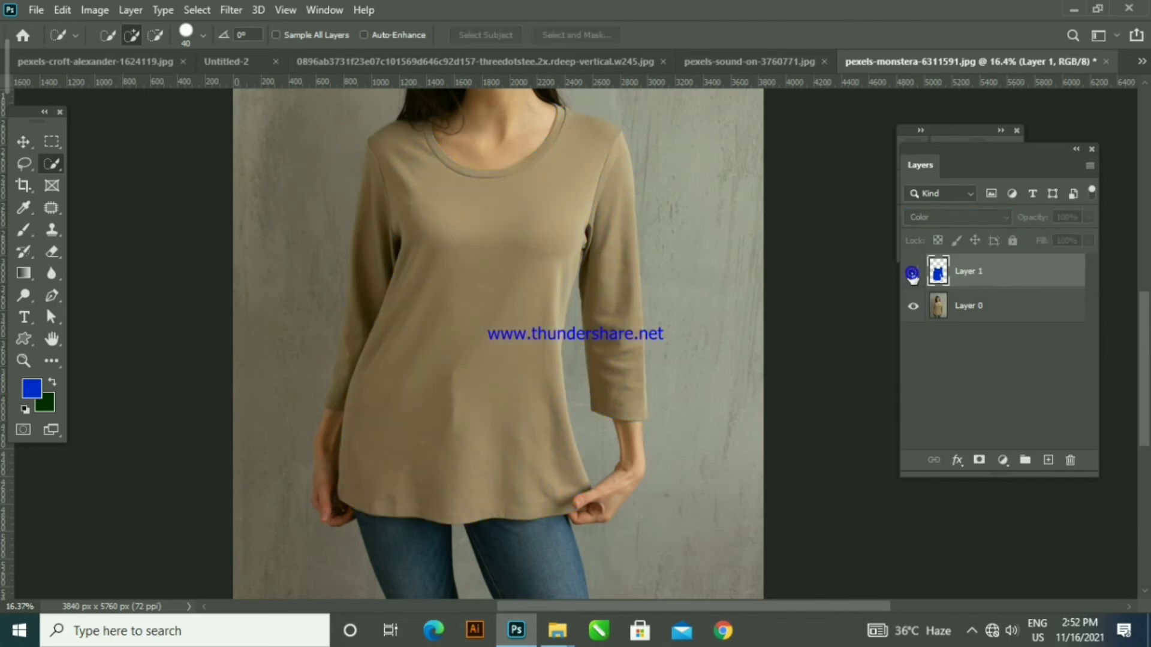
{"action": "left_click", "coordinate": [912, 273]}
{"action": "left_click", "coordinate": [912, 273]}
{"action": "left_click", "coordinate": [913, 273]}
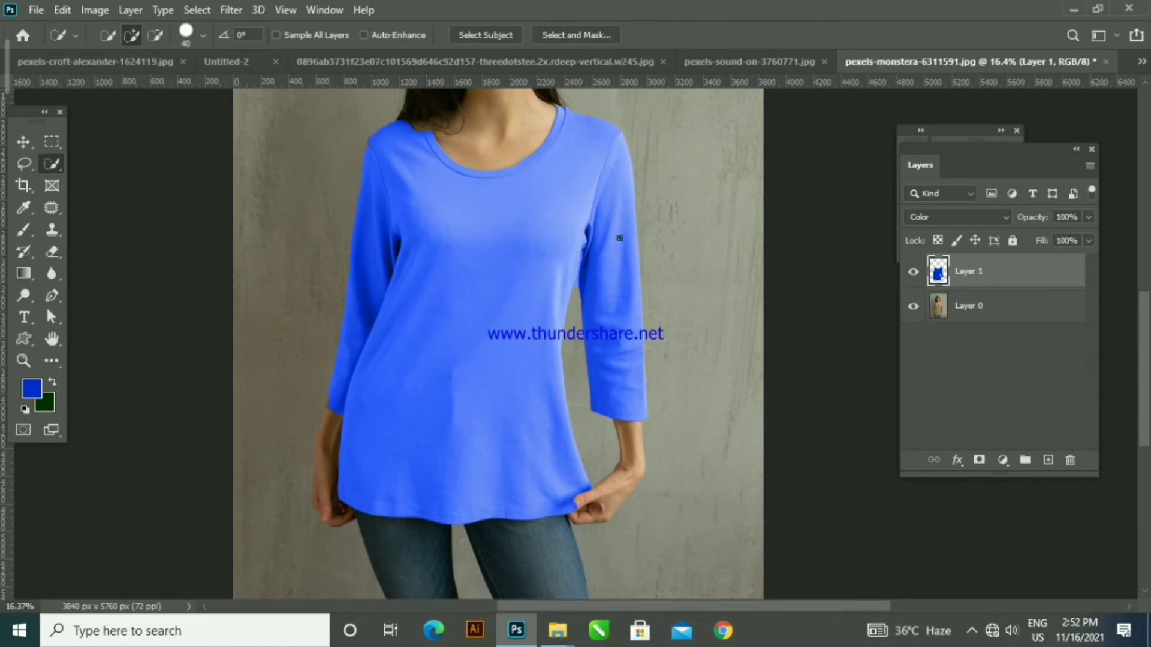
- Load the outline of Layer 1's blue fill as a selection while Layer 0 is active
{"action": "left_click", "coordinate": [1006, 322]}
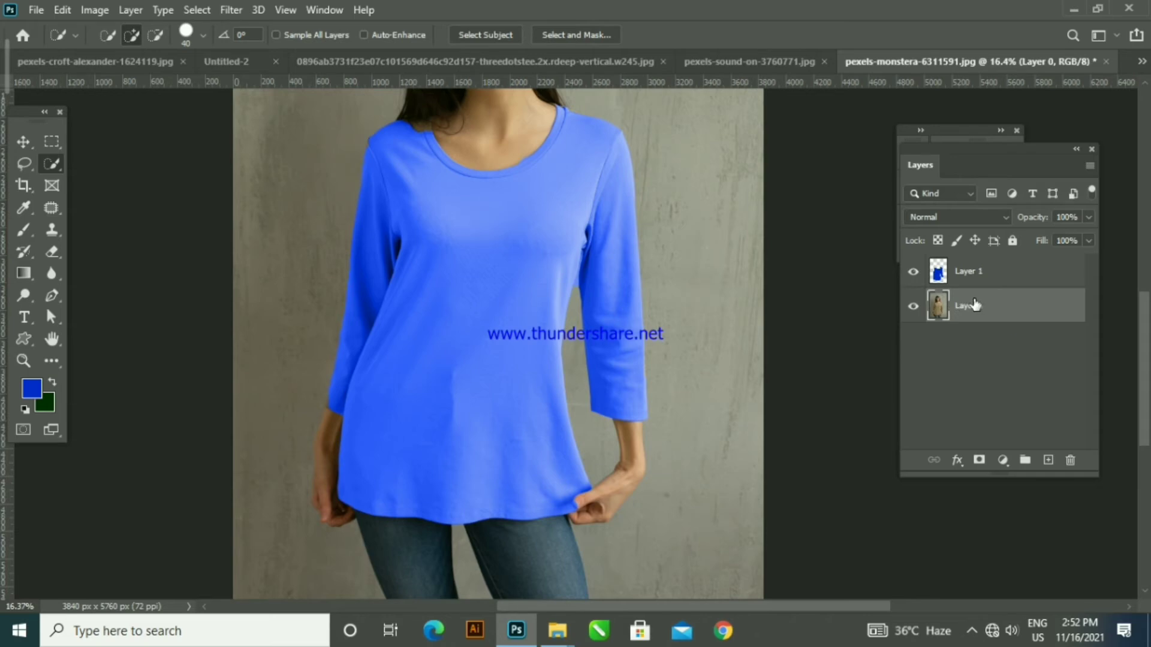
{"action": "left_click", "coordinate": [940, 280], "text": "ctrl"}
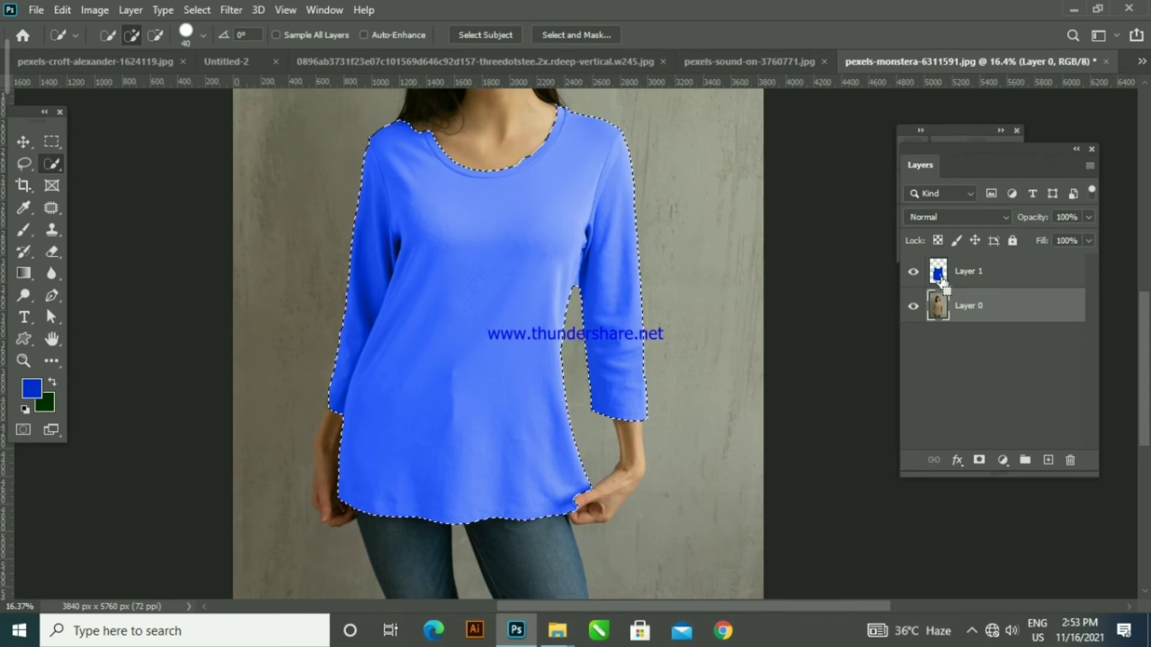
{"action": "key", "text": "ctrl+d"}
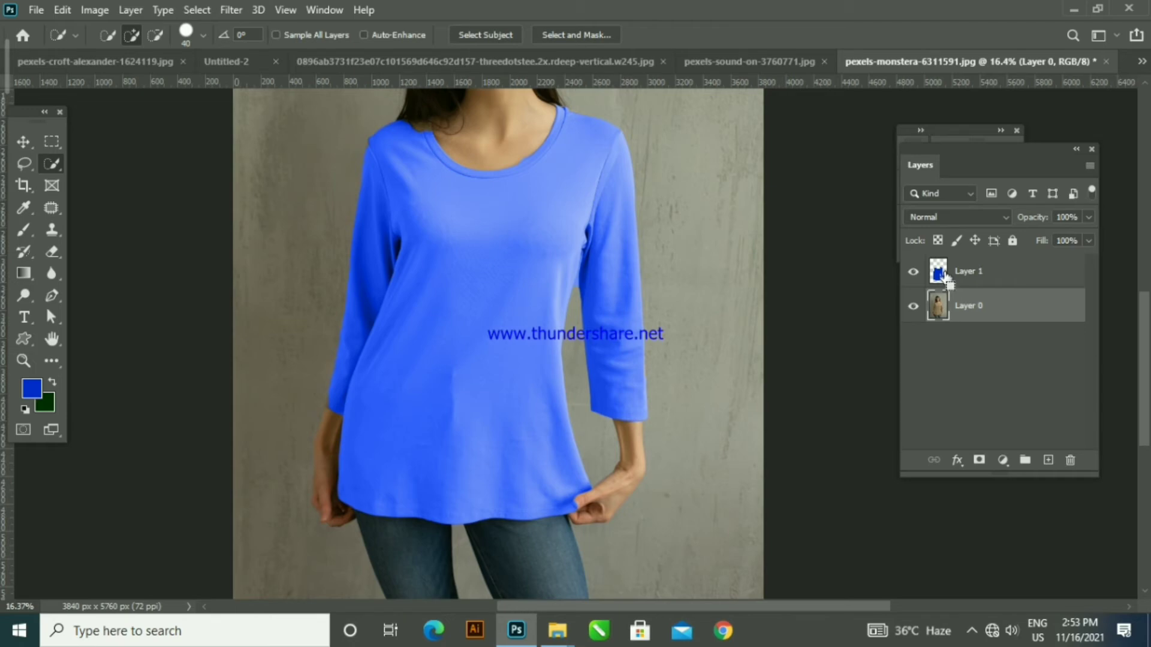
{"action": "left_click", "coordinate": [944, 276], "text": "ctrl"}
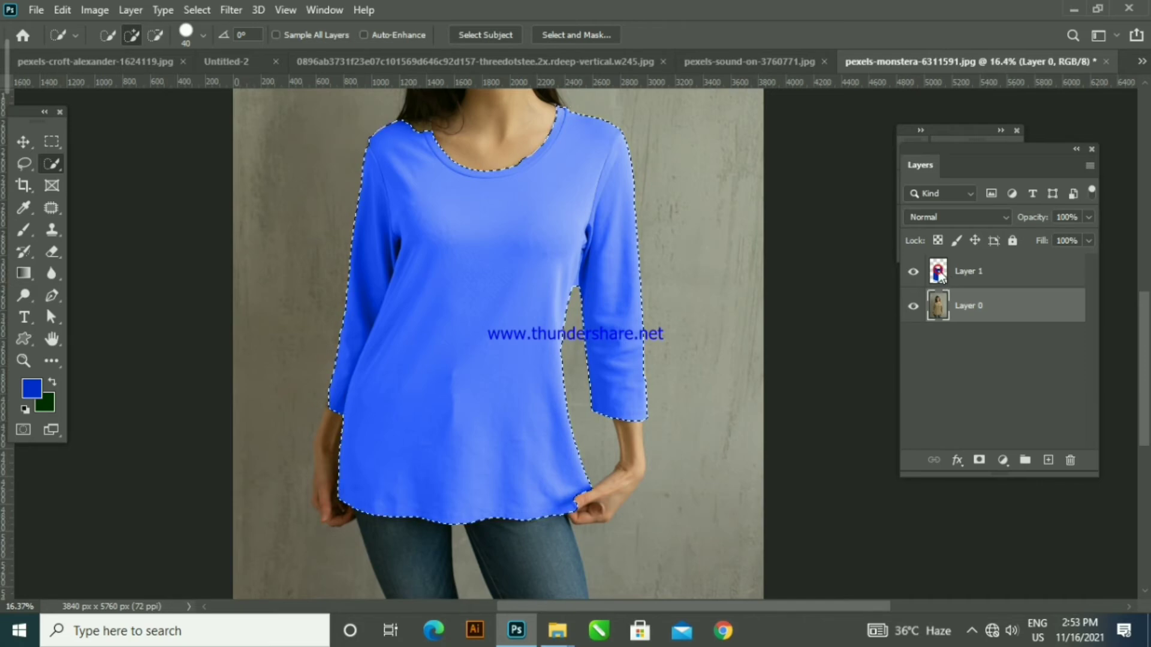
- Clear the blue fill from Layer 1 and delete that layer
{"action": "left_click", "coordinate": [1000, 269]}
{"action": "key", "text": "Delete"}
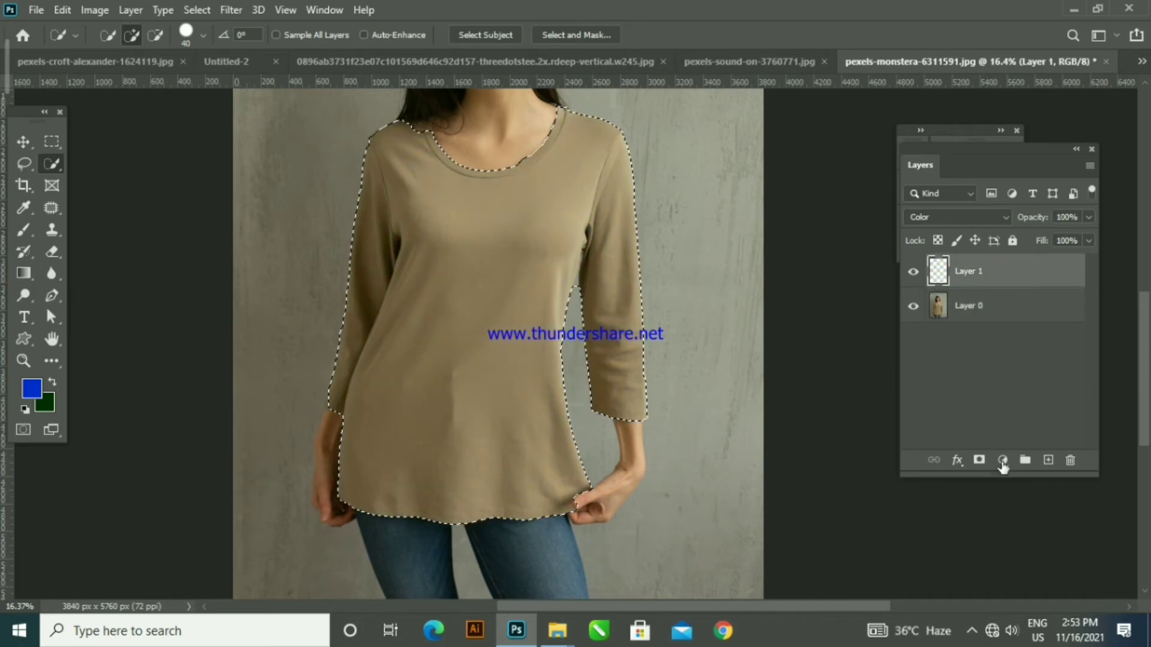
{"action": "left_click", "coordinate": [977, 307]}
{"action": "left_click", "coordinate": [993, 286]}
{"action": "left_click_drag", "start_coordinate": [996, 298], "coordinate": [1071, 459]}
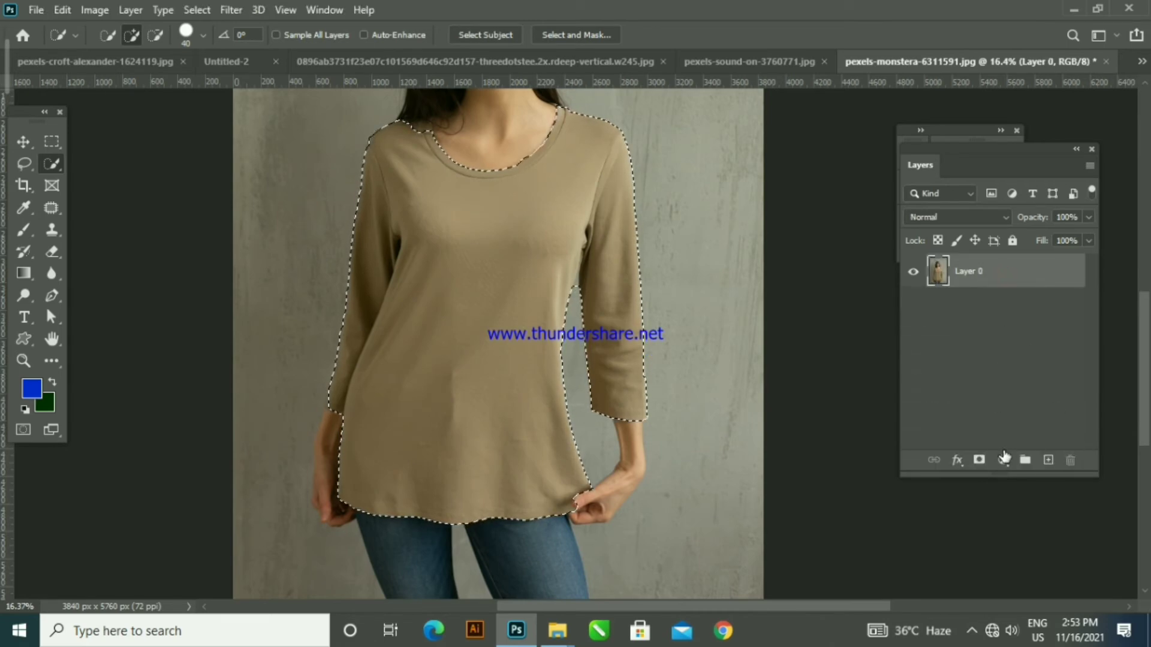
- Try a dark blue (00196f) Solid Color fill layer on the selected top and cancel it
{"action": "left_click", "coordinate": [1003, 459]}
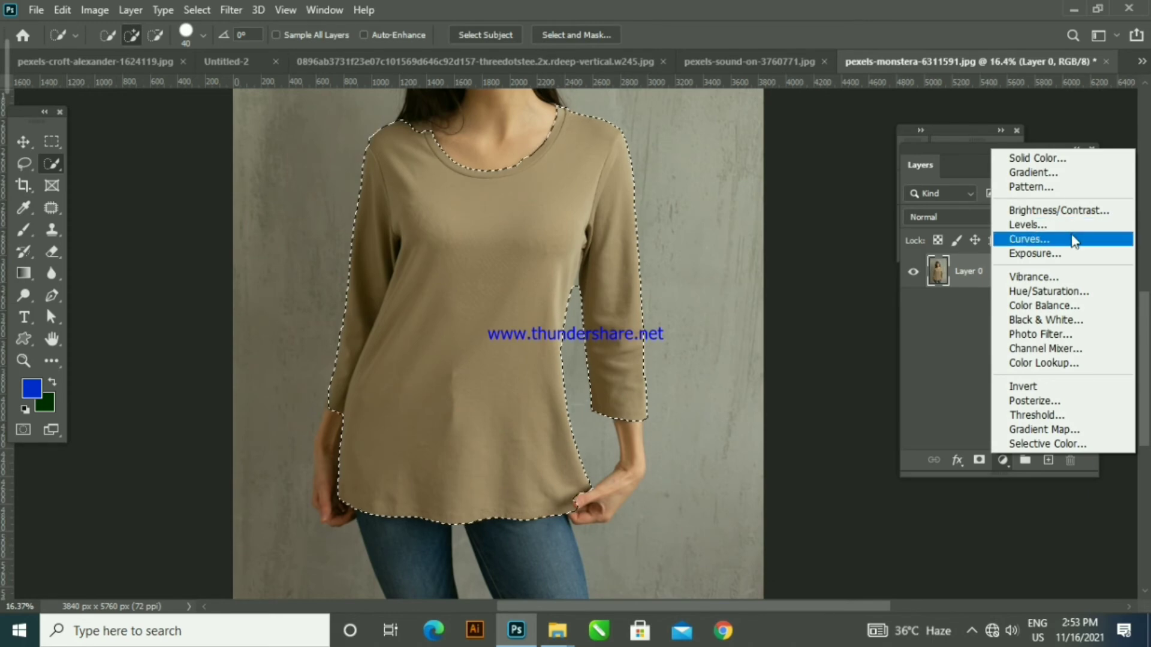
{"action": "left_click", "coordinate": [1071, 162]}
{"action": "mouse_move", "coordinate": [629, 372]}
{"action": "left_mouse_down"}
{"action": "mouse_move", "coordinate": [527, 316]}
{"action": "mouse_move", "coordinate": [560, 346]}
{"action": "mouse_move", "coordinate": [534, 311]}
{"action": "mouse_move", "coordinate": [540, 378]}
{"action": "mouse_move", "coordinate": [633, 385]}
{"action": "mouse_move", "coordinate": [624, 462]}
{"action": "mouse_move", "coordinate": [602, 467]}
{"action": "mouse_move", "coordinate": [607, 491]}
{"action": "left_mouse_up"}
{"action": "left_click", "coordinate": [897, 319]}
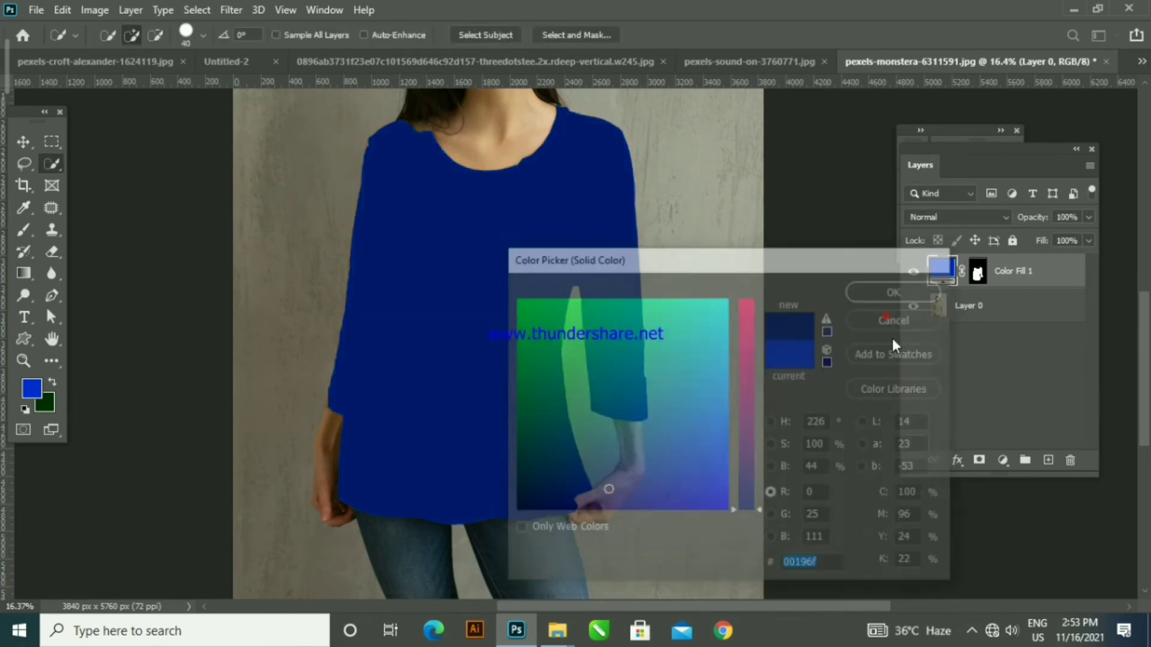
- Add a Hue/Saturation adjustment layer to the selected top and shift its Master hue to -13
{"action": "left_click", "coordinate": [1003, 460]}
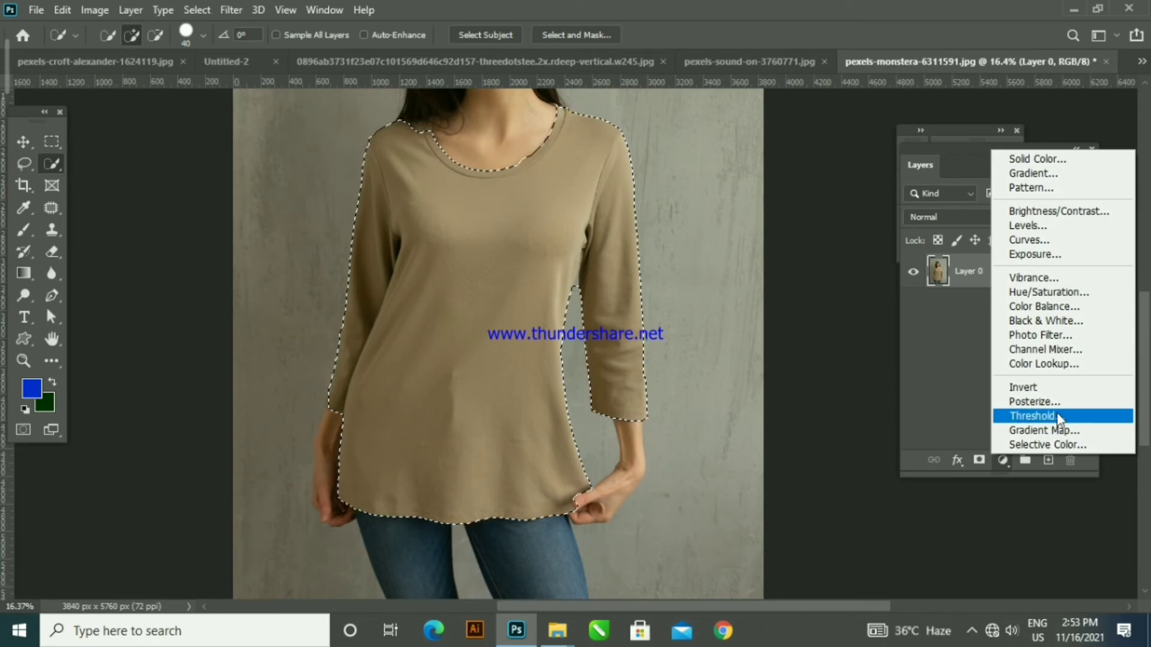
{"action": "left_click", "coordinate": [1048, 292]}
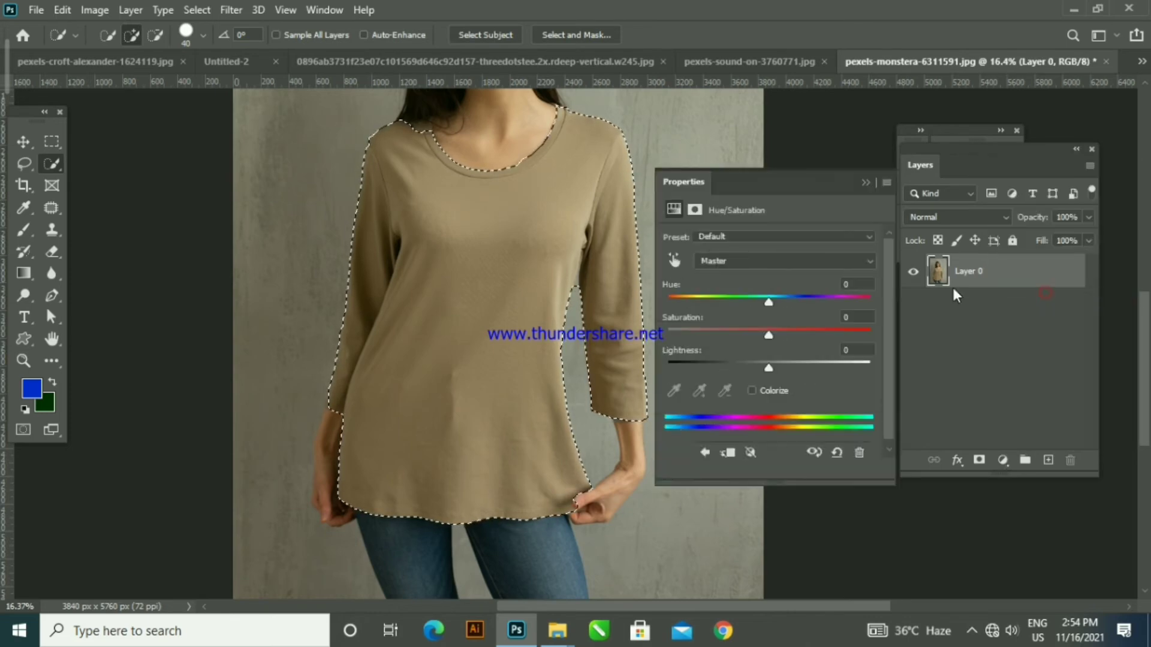
{"action": "left_click_drag", "start_coordinate": [769, 300], "coordinate": [699, 294]}
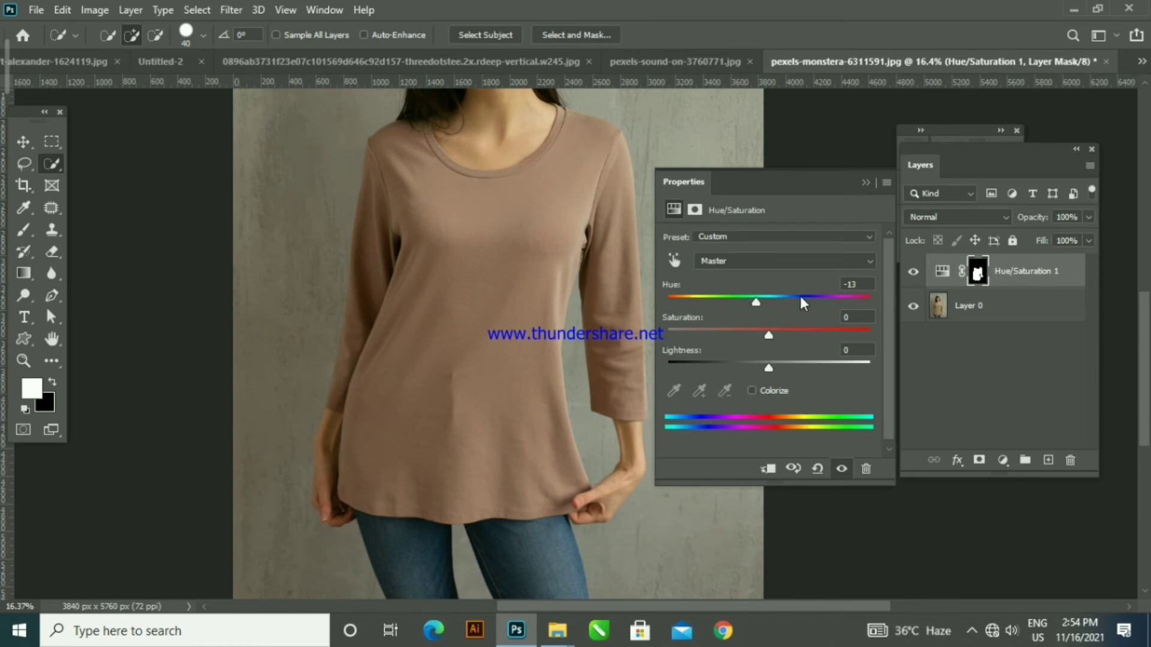
{"action": "left_click", "coordinate": [786, 261]}
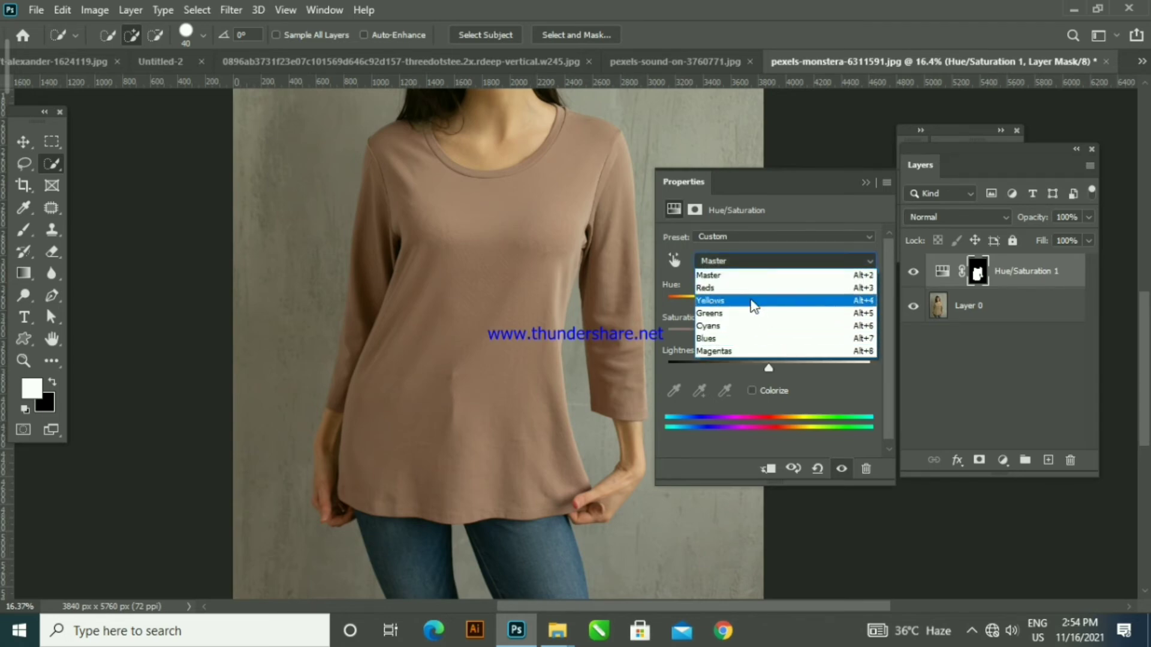
{"action": "left_click", "coordinate": [759, 276]}
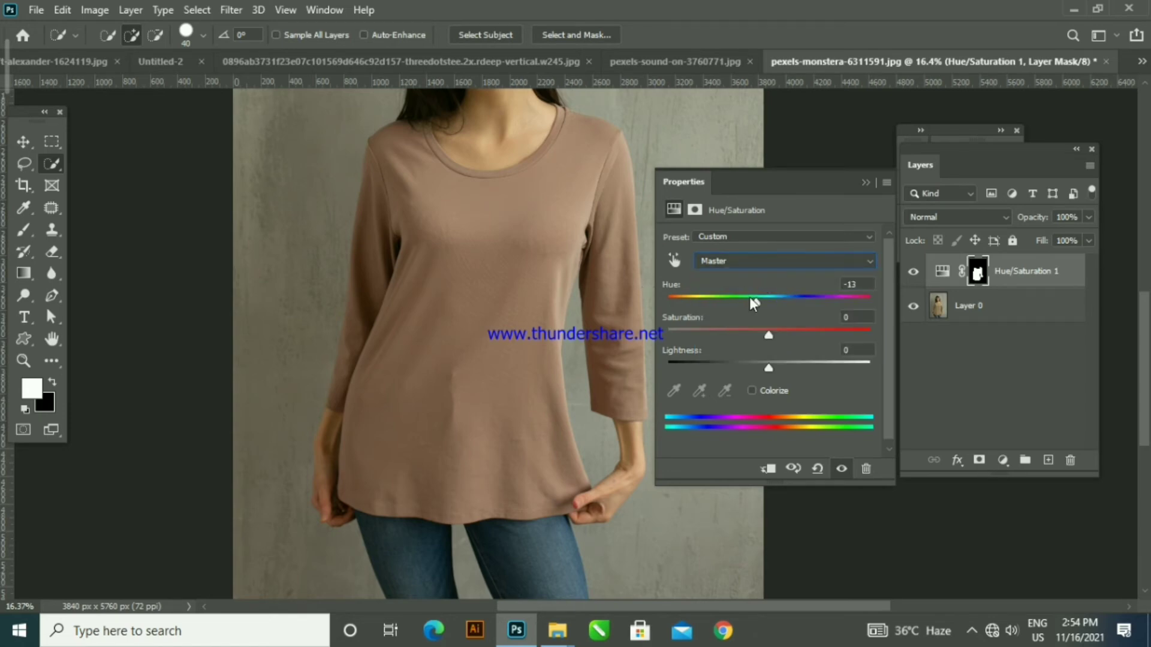
- Try Master hue shifts of +35 and -44 on the top, with saturation raised to +35
{"action": "left_click_drag", "start_coordinate": [750, 297], "coordinate": [805, 299]}
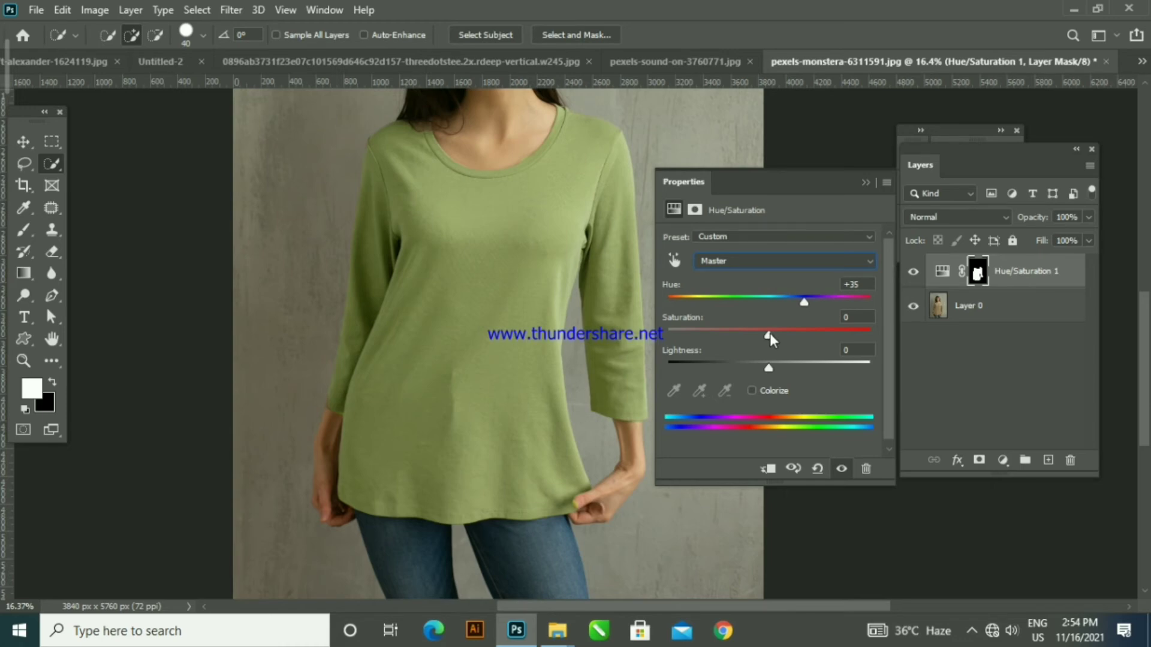
{"action": "left_click_drag", "start_coordinate": [769, 340], "coordinate": [724, 301]}
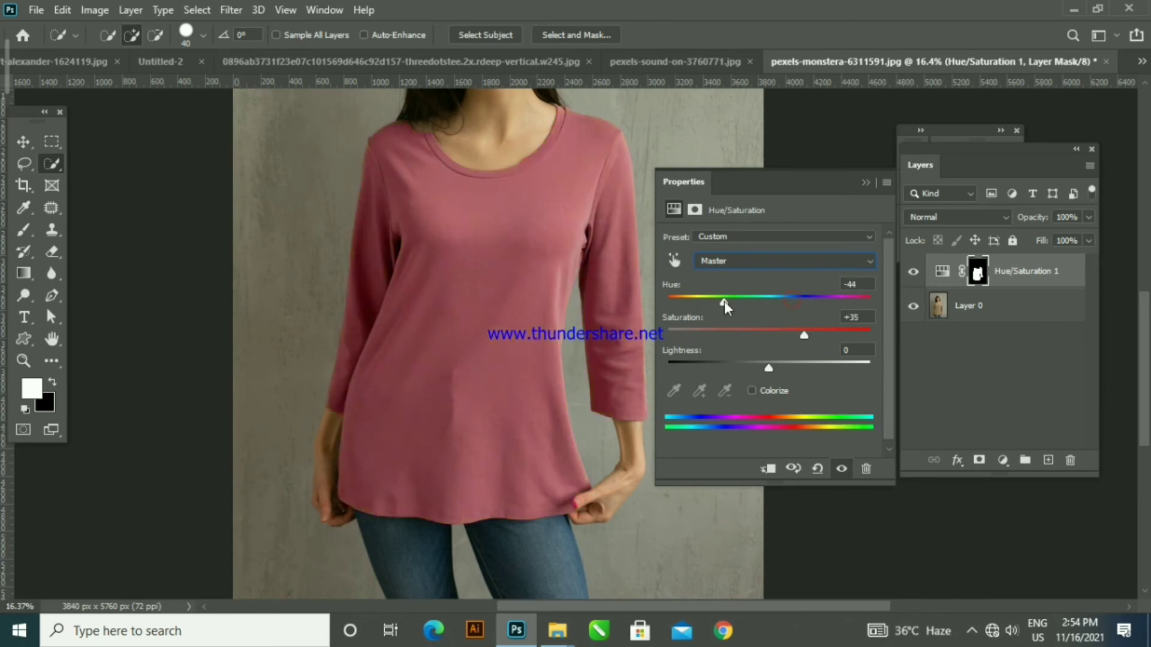
{"action": "mouse_move", "coordinate": [796, 331]}
{"action": "left_mouse_down"}
{"action": "mouse_move", "coordinate": [848, 334]}
{"action": "mouse_move", "coordinate": [751, 331]}
{"action": "mouse_move", "coordinate": [825, 329]}
{"action": "mouse_move", "coordinate": [756, 326]}
{"action": "mouse_move", "coordinate": [778, 327]}
{"action": "left_mouse_up"}
- Colorize the top blue in its Hue/Saturation adjustment with hue 233 and saturation 63
{"action": "left_click", "coordinate": [752, 391]}
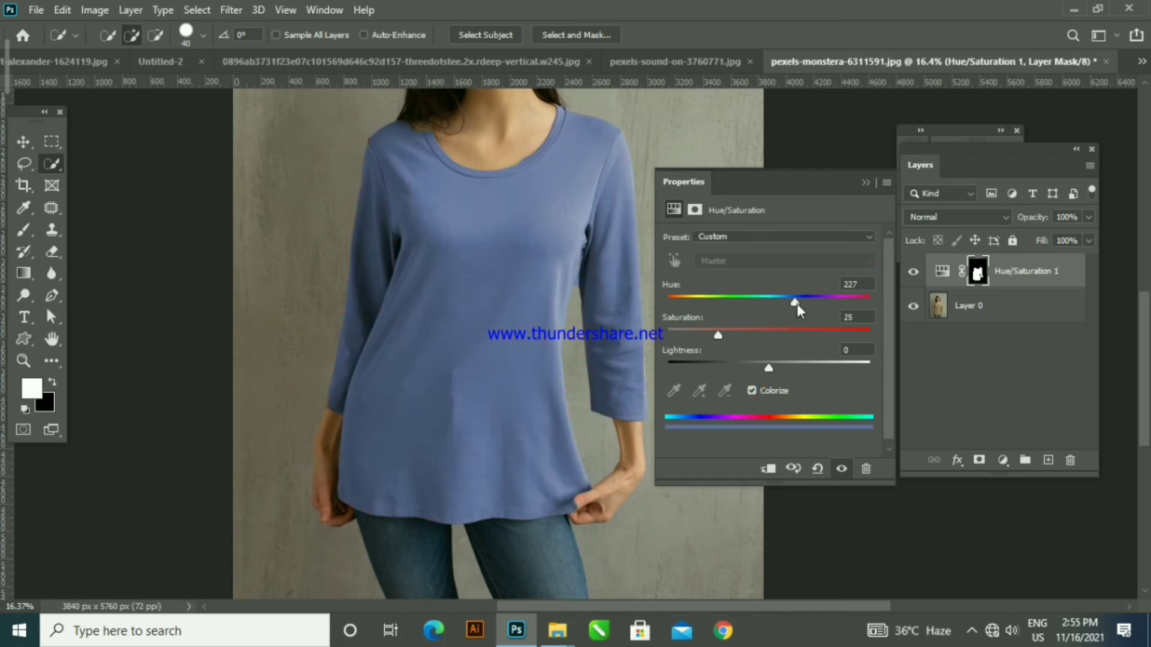
{"action": "mouse_move", "coordinate": [799, 301]}
{"action": "left_mouse_down"}
{"action": "mouse_move", "coordinate": [706, 299]}
{"action": "mouse_move", "coordinate": [799, 313]}
{"action": "left_mouse_up"}
{"action": "left_click_drag", "start_coordinate": [719, 334], "coordinate": [786, 332]}
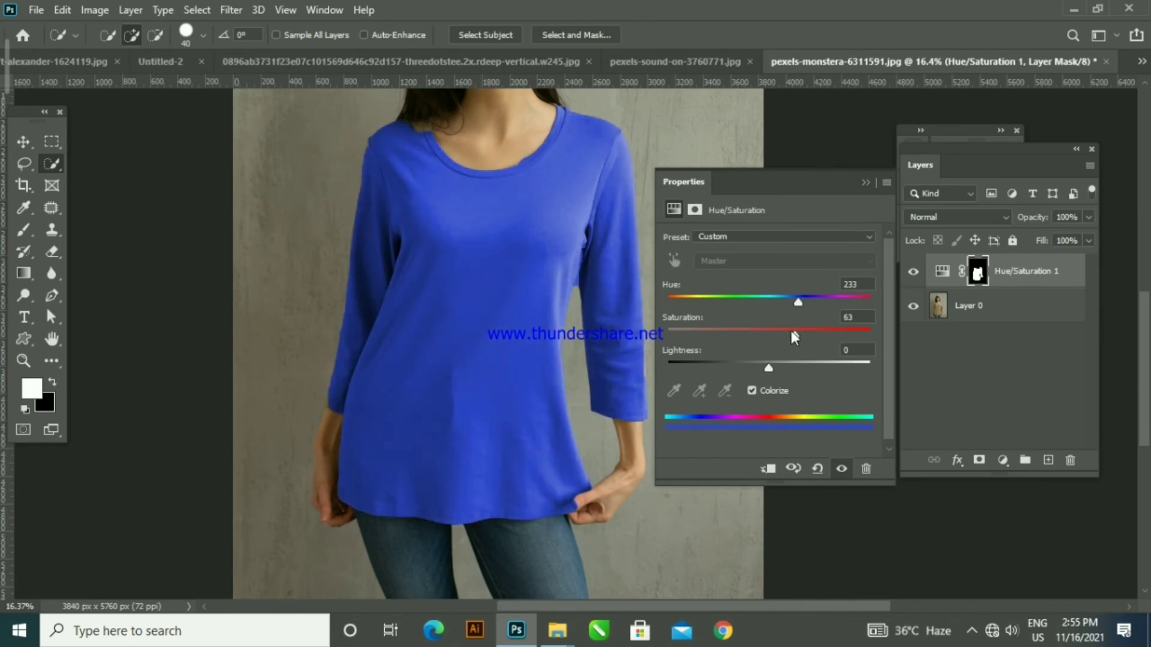
- Toggle the Hue/Saturation layer's visibility repeatedly to compare the top's original and blue colours
{"action": "scroll", "coordinate": [492, 319], "scroll_direction": "down", "scroll_amount": 4}
{"action": "scroll", "coordinate": [532, 314], "scroll_direction": "up", "scroll_amount": 3}
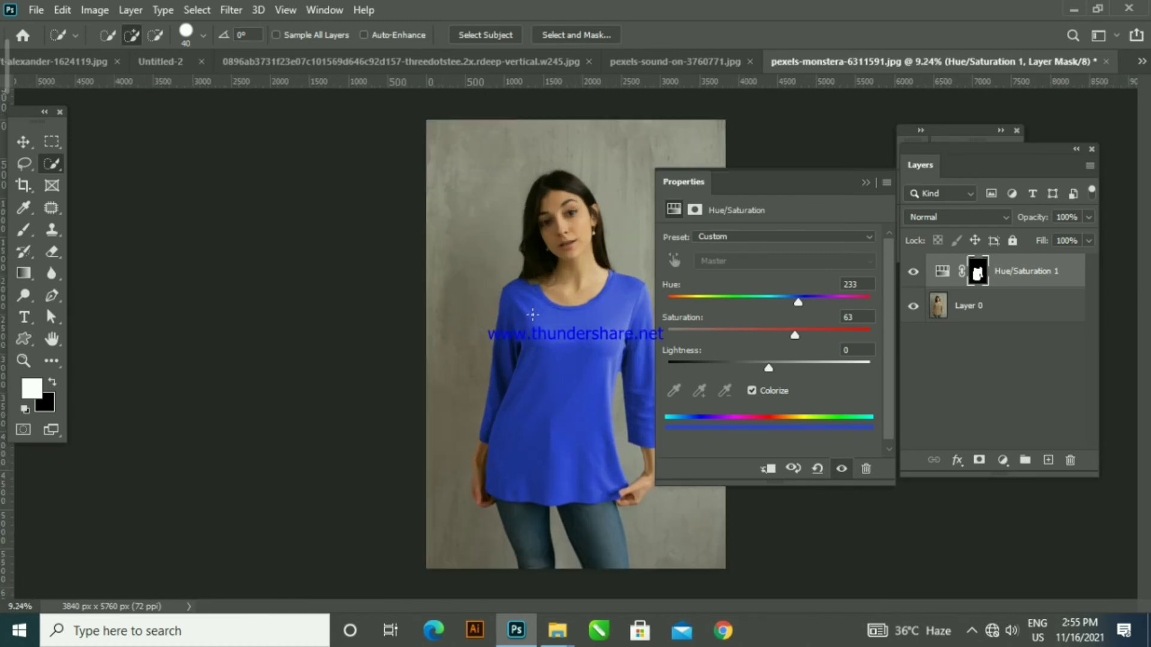
{"action": "scroll", "coordinate": [532, 314], "scroll_direction": "down", "scroll_amount": 1}
{"action": "scroll", "coordinate": [539, 320], "scroll_direction": "up", "scroll_amount": 2}
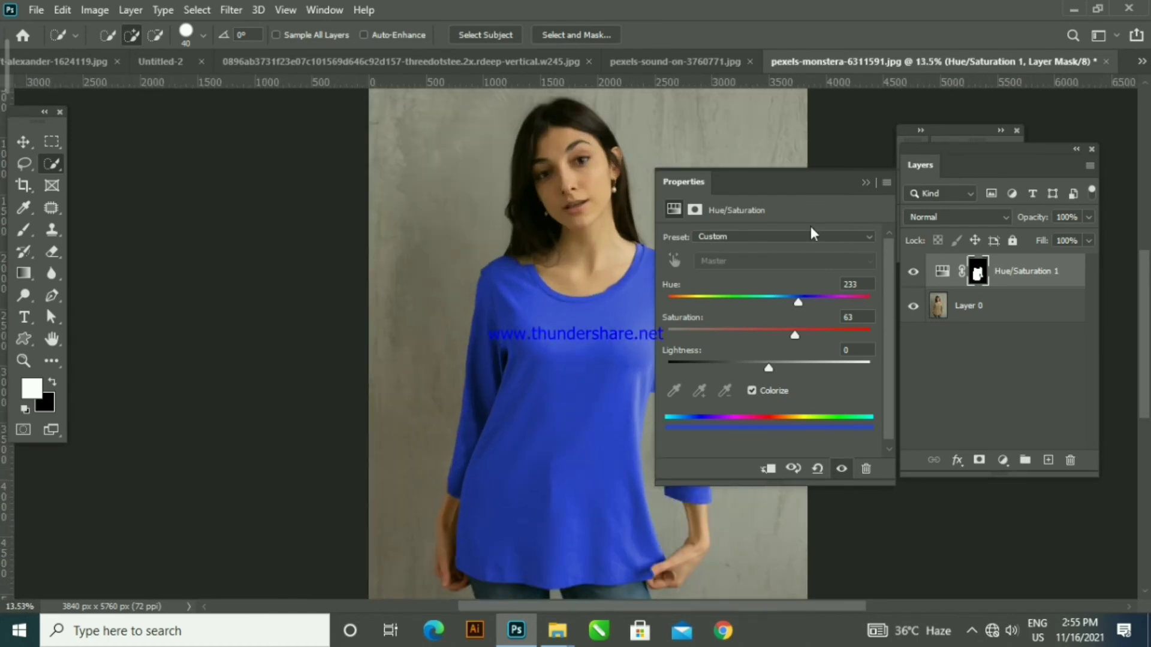
{"action": "left_click", "coordinate": [862, 185]}
{"action": "left_click", "coordinate": [922, 273]}
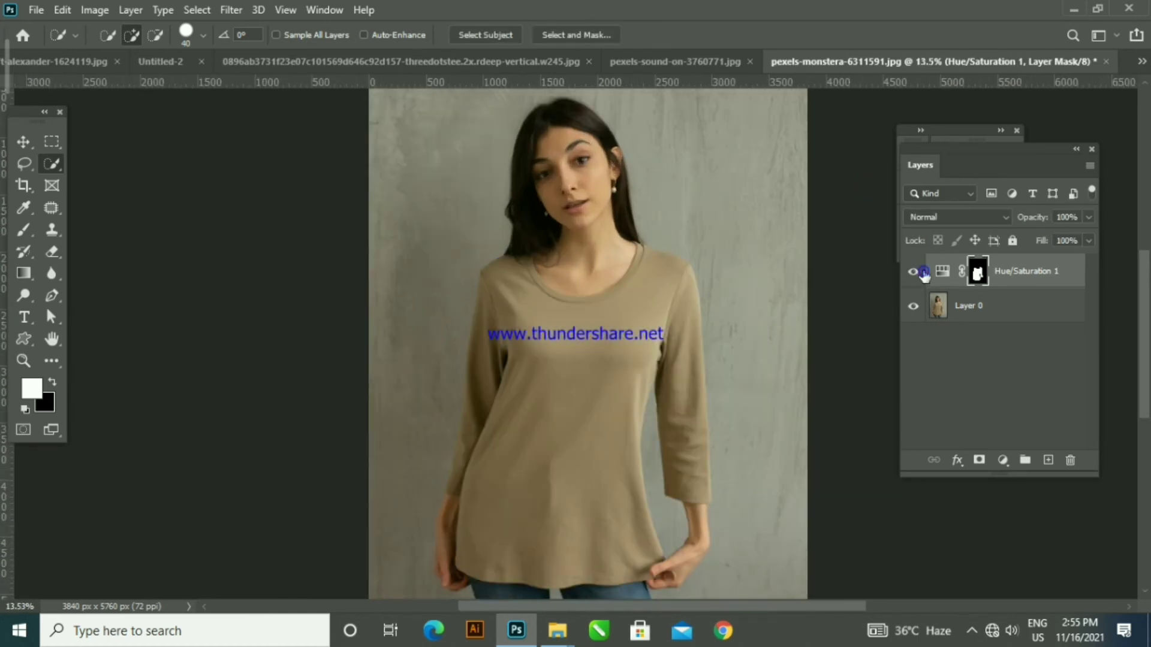
{"action": "left_click", "coordinate": [922, 273]}
{"action": "left_click", "coordinate": [922, 272]}
{"action": "left_click", "coordinate": [922, 273]}
{"action": "left_click", "coordinate": [922, 273]}
{"action": "left_click", "coordinate": [922, 273]}
- Select both irises on Layer 0 with the Quick Selection tool and refine the selection edges
{"action": "scroll", "coordinate": [574, 172], "scroll_direction": "up", "scroll_amount": 10}
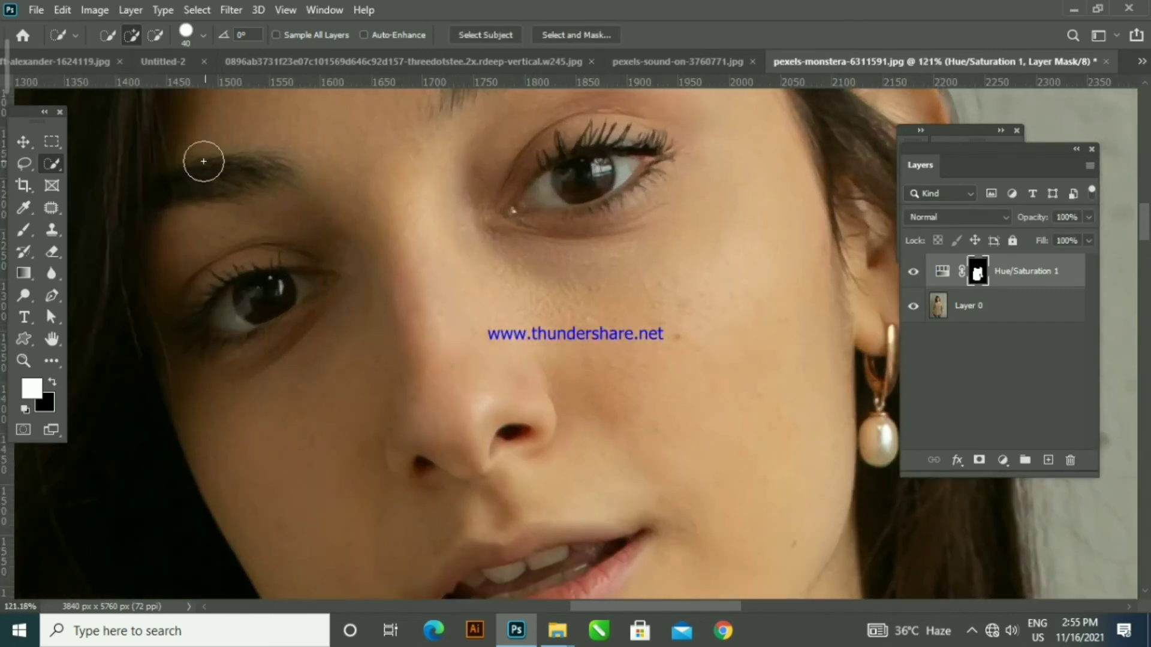
{"action": "left_click", "coordinate": [995, 316]}
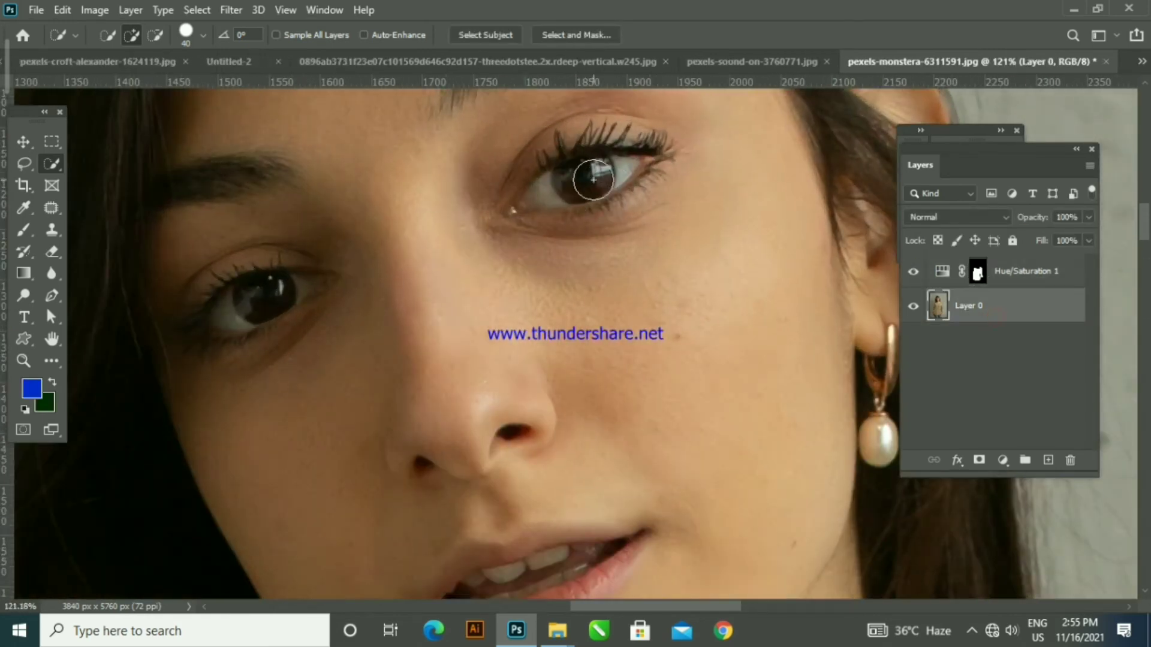
{"action": "key", "text": "alt"}
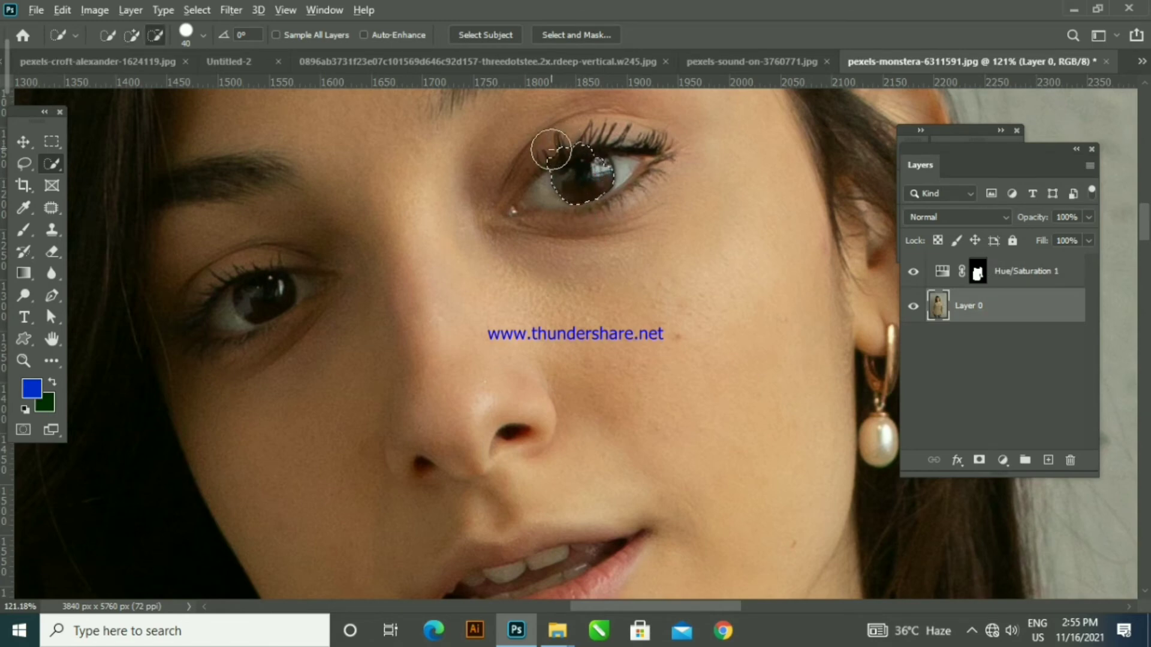
{"action": "mouse_move", "coordinate": [282, 272]}
{"action": "left_mouse_down"}
{"action": "mouse_move", "coordinate": [260, 296]}
{"action": "mouse_move", "coordinate": [250, 281]}
{"action": "left_mouse_up"}
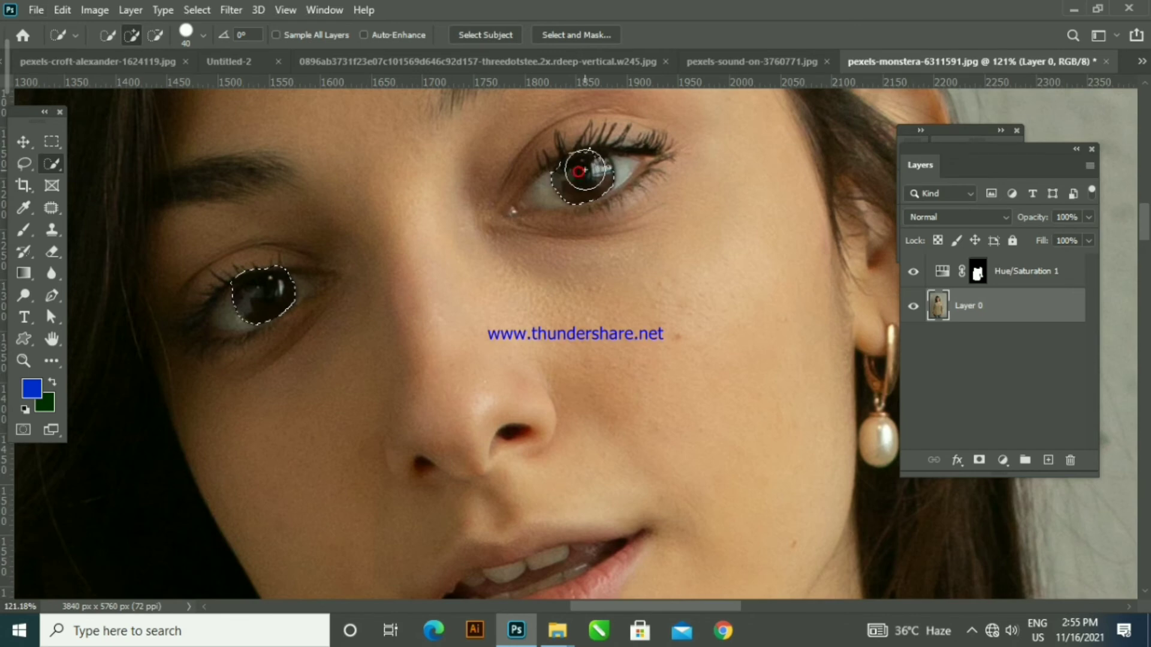
{"action": "left_click_drag", "start_coordinate": [579, 172], "coordinate": [594, 171]}
{"action": "left_click_drag", "start_coordinate": [618, 129], "coordinate": [610, 154]}
- Try colorizing the selected irises with a Hue/Saturation adjustment layer at hue 243 and saturation 39, and delete that layer
{"action": "left_click", "coordinate": [1002, 460]}
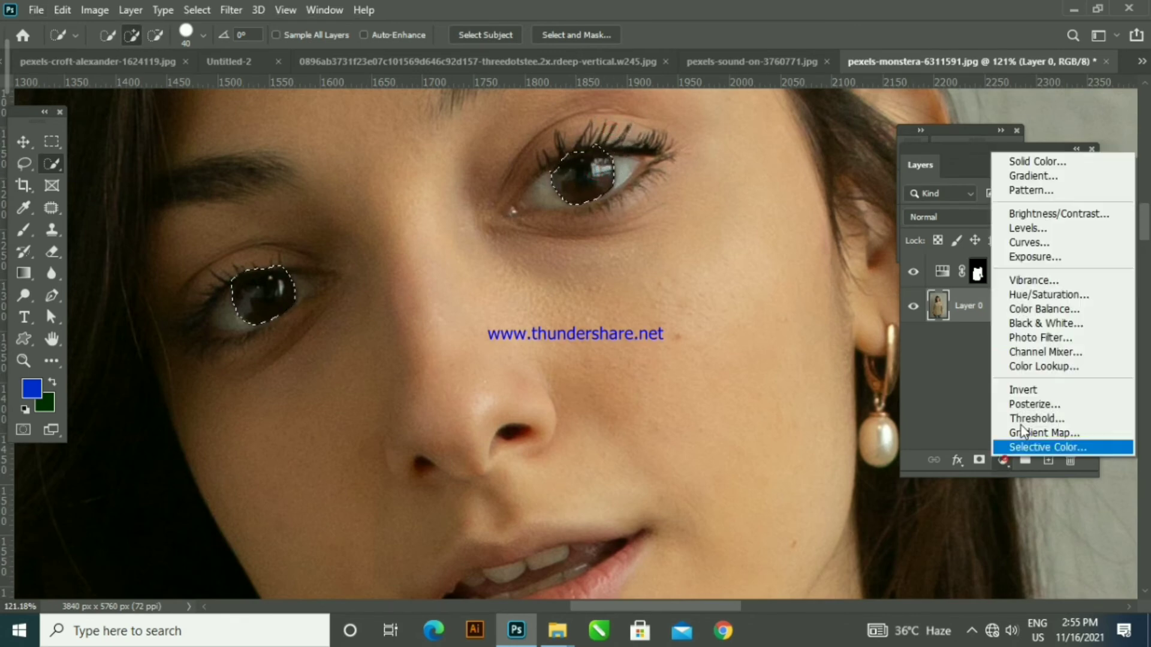
{"action": "left_click", "coordinate": [1027, 296]}
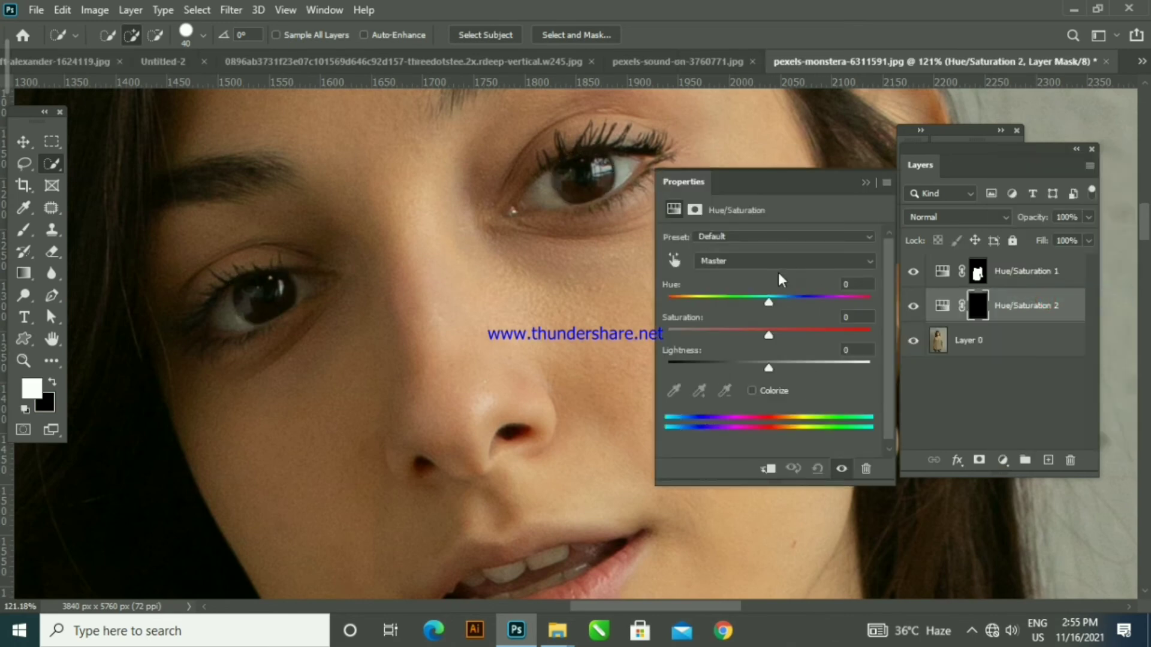
{"action": "mouse_move", "coordinate": [768, 301]}
{"action": "left_mouse_down"}
{"action": "mouse_move", "coordinate": [836, 300]}
{"action": "mouse_move", "coordinate": [762, 299]}
{"action": "left_mouse_up"}
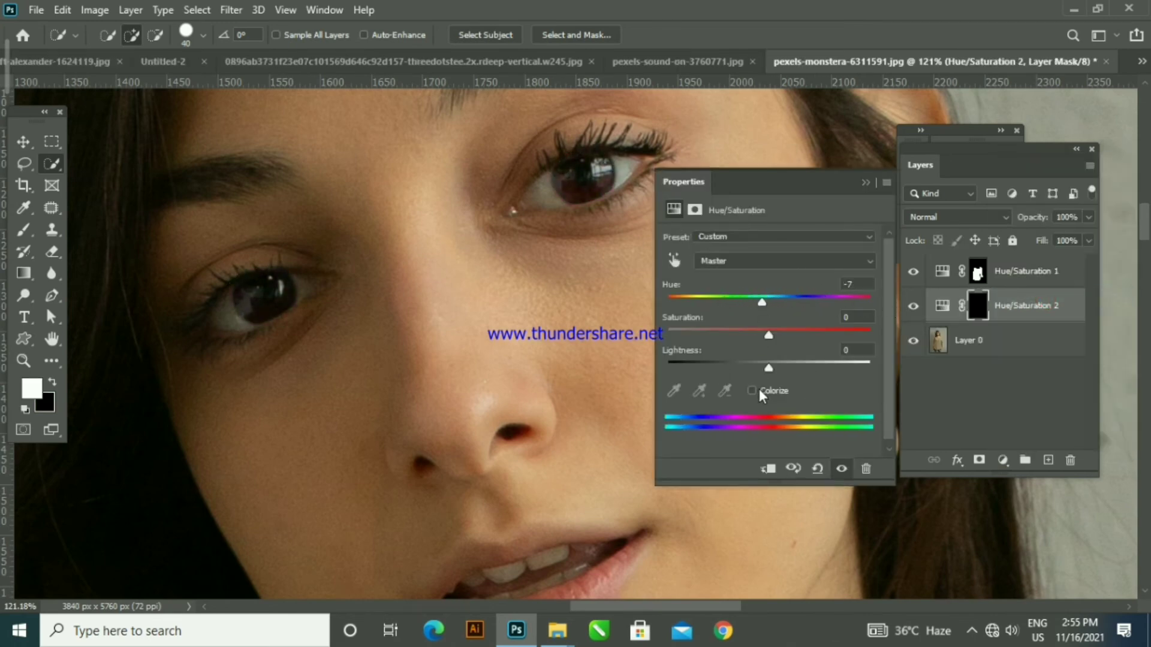
{"action": "left_click", "coordinate": [757, 389]}
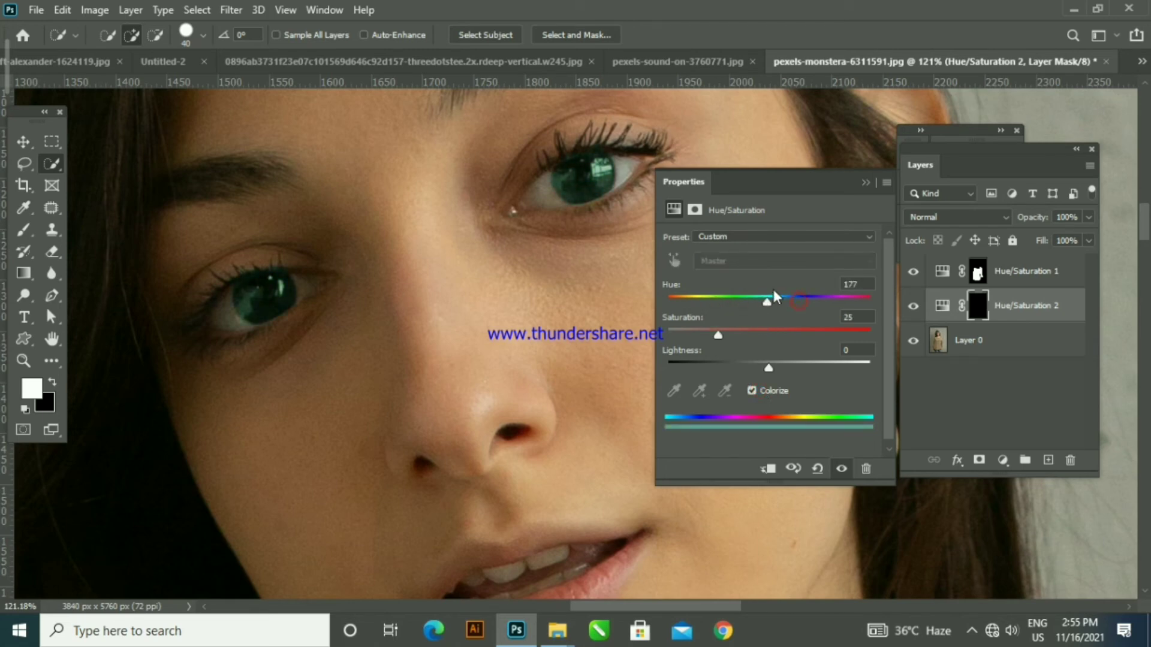
{"action": "left_click_drag", "start_coordinate": [774, 296], "coordinate": [804, 292]}
{"action": "mouse_move", "coordinate": [722, 339]}
{"action": "left_mouse_down"}
{"action": "mouse_move", "coordinate": [822, 332]}
{"action": "mouse_move", "coordinate": [686, 337]}
{"action": "mouse_move", "coordinate": [808, 332]}
{"action": "mouse_move", "coordinate": [700, 325]}
{"action": "mouse_move", "coordinate": [734, 320]}
{"action": "left_mouse_up"}
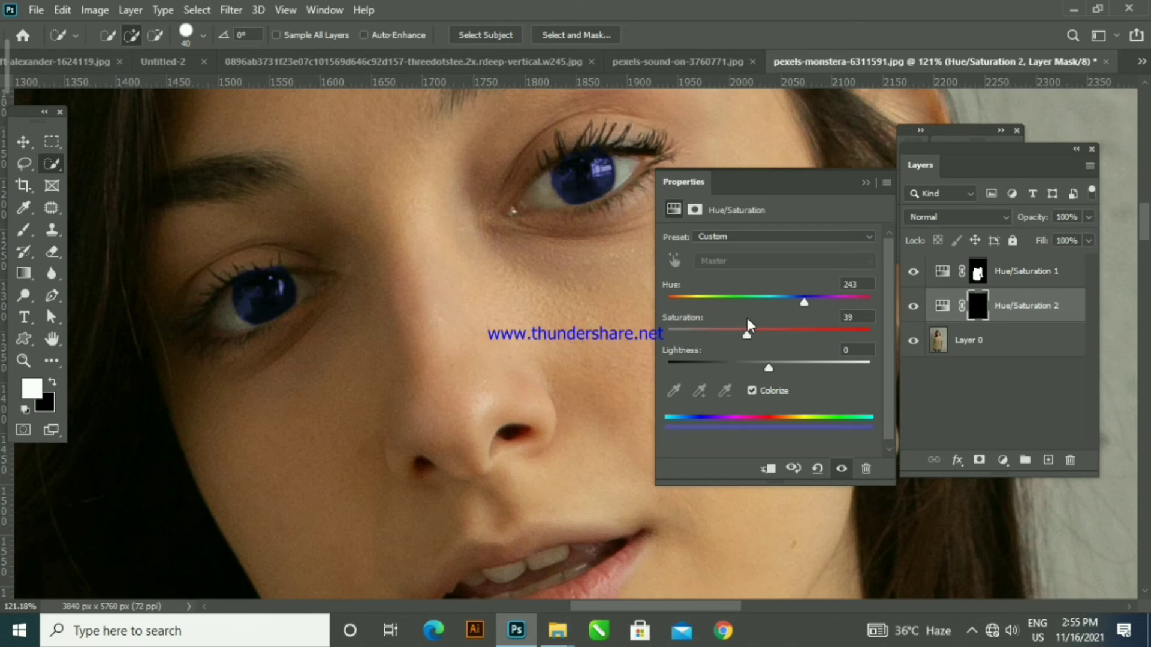
{"action": "left_click", "coordinate": [865, 183]}
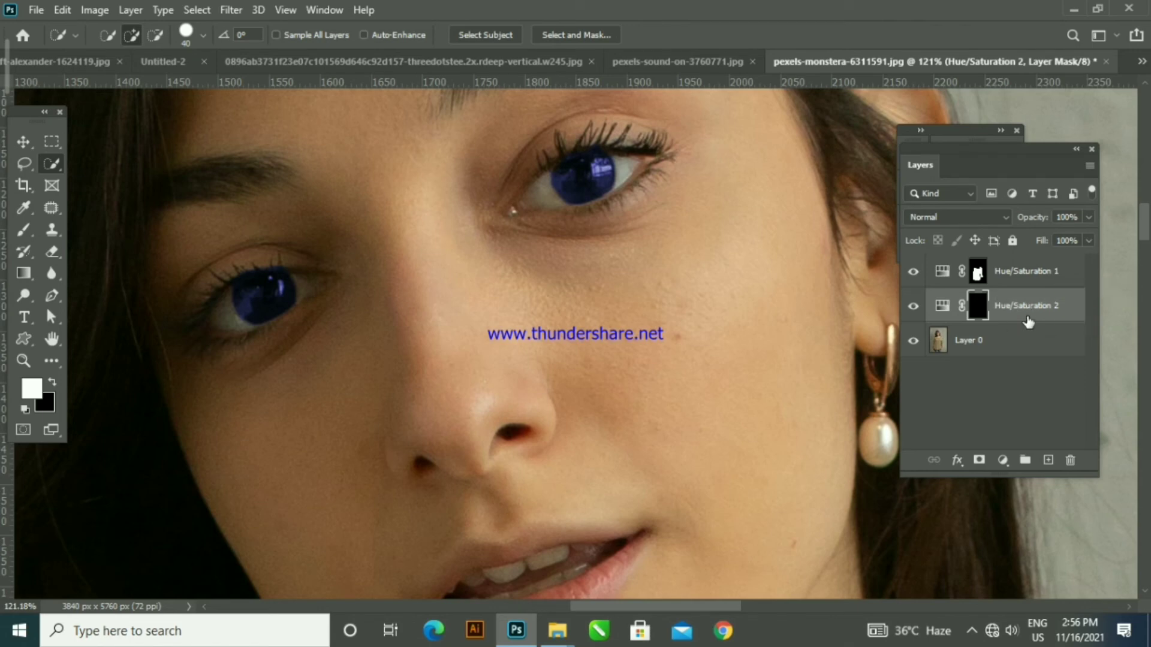
{"action": "key", "text": "Delete"}
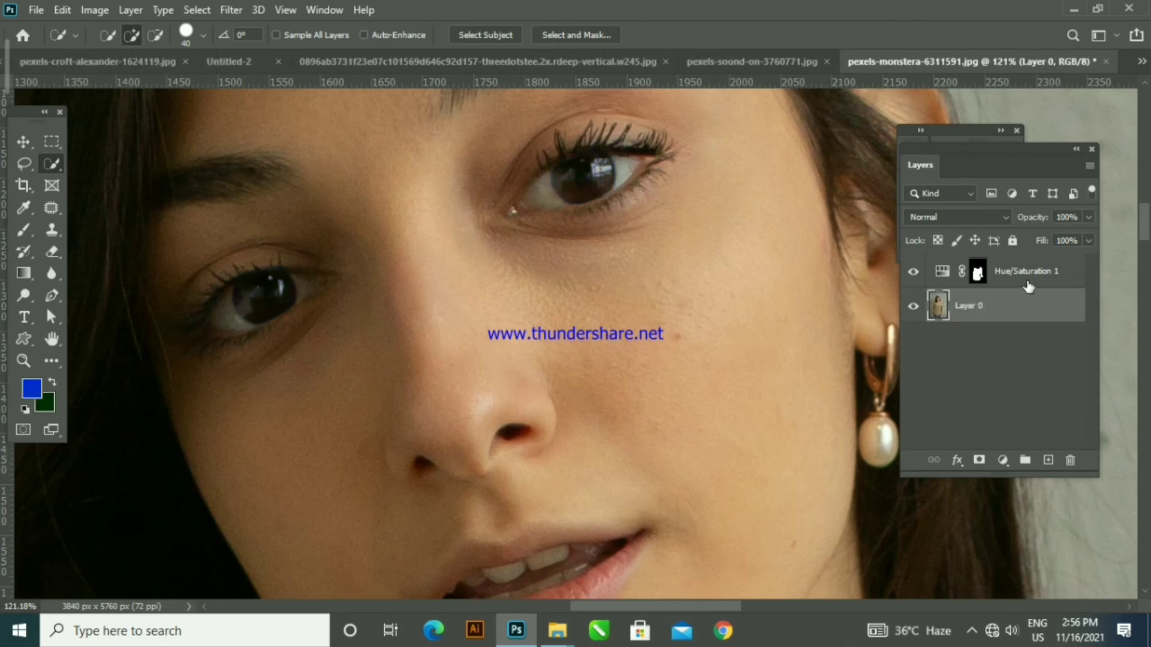
{"action": "scroll", "coordinate": [674, 341], "scroll_direction": "down", "scroll_amount": 2}
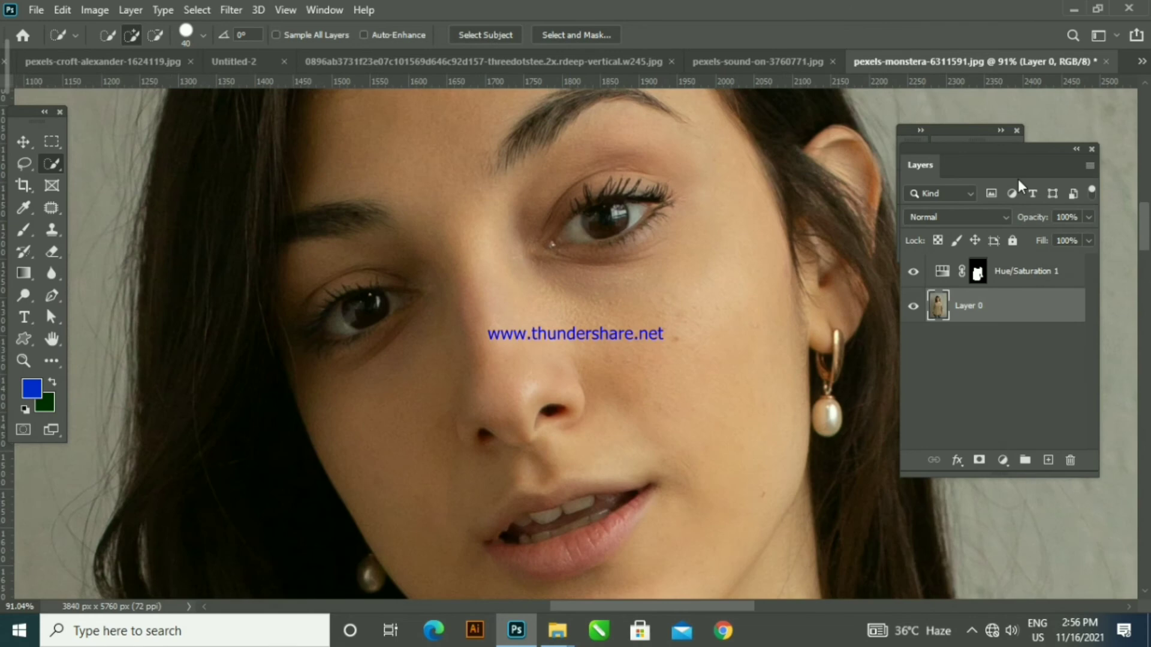
{"action": "left_click", "coordinate": [987, 222]}
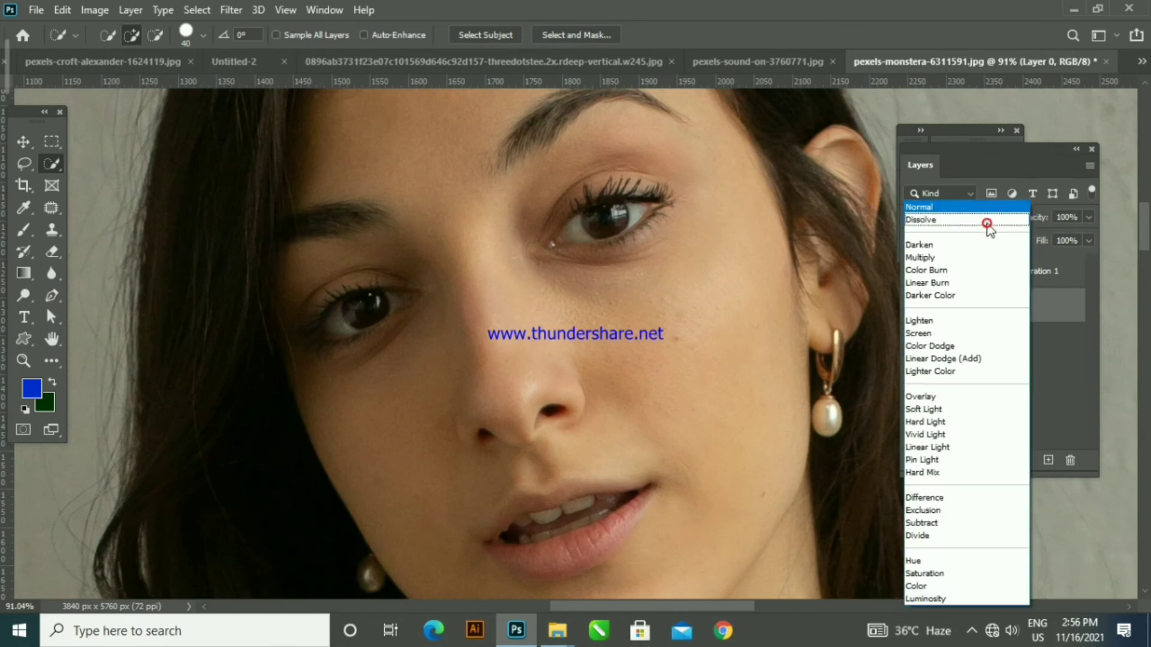
{"action": "left_click", "coordinate": [1050, 384]}
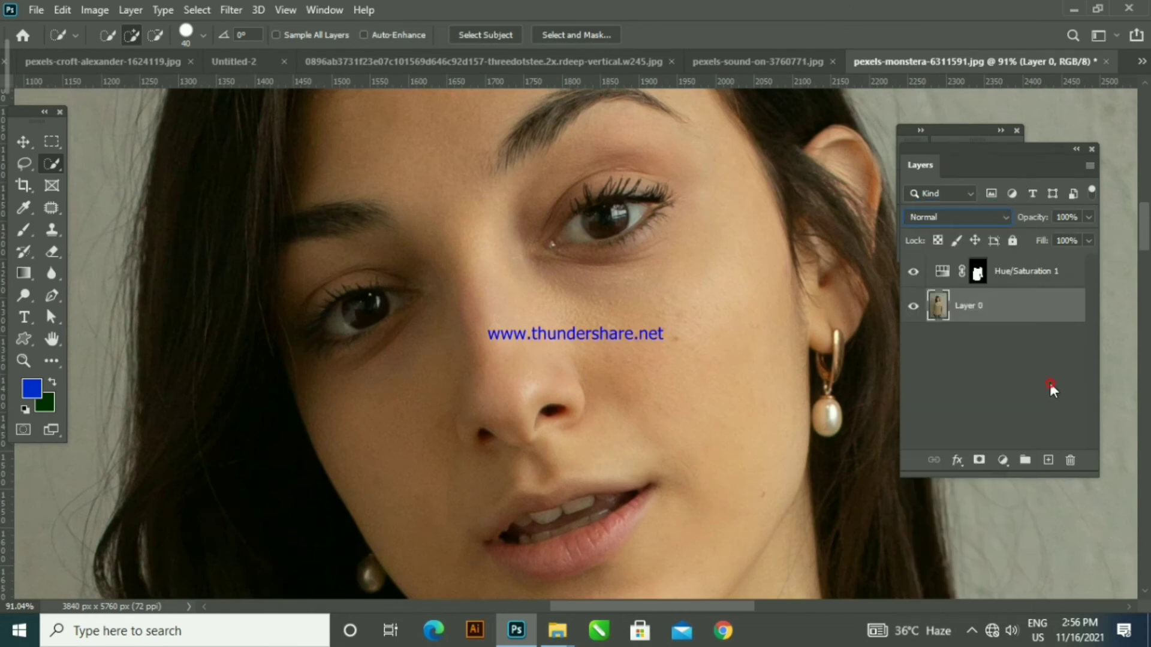
- Look through the open documents, return to the white T-shirt photo and unlock its Background layer
{"action": "left_click", "coordinate": [435, 58]}
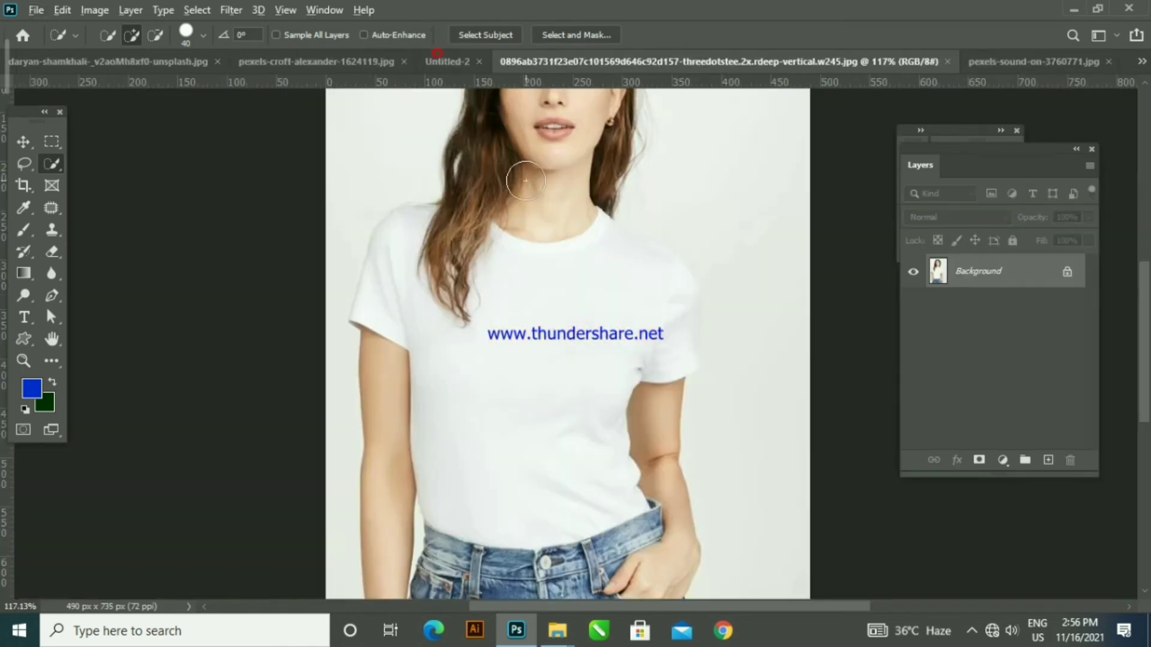
{"action": "left_click", "coordinate": [120, 61]}
{"action": "left_click", "coordinate": [150, 61]}
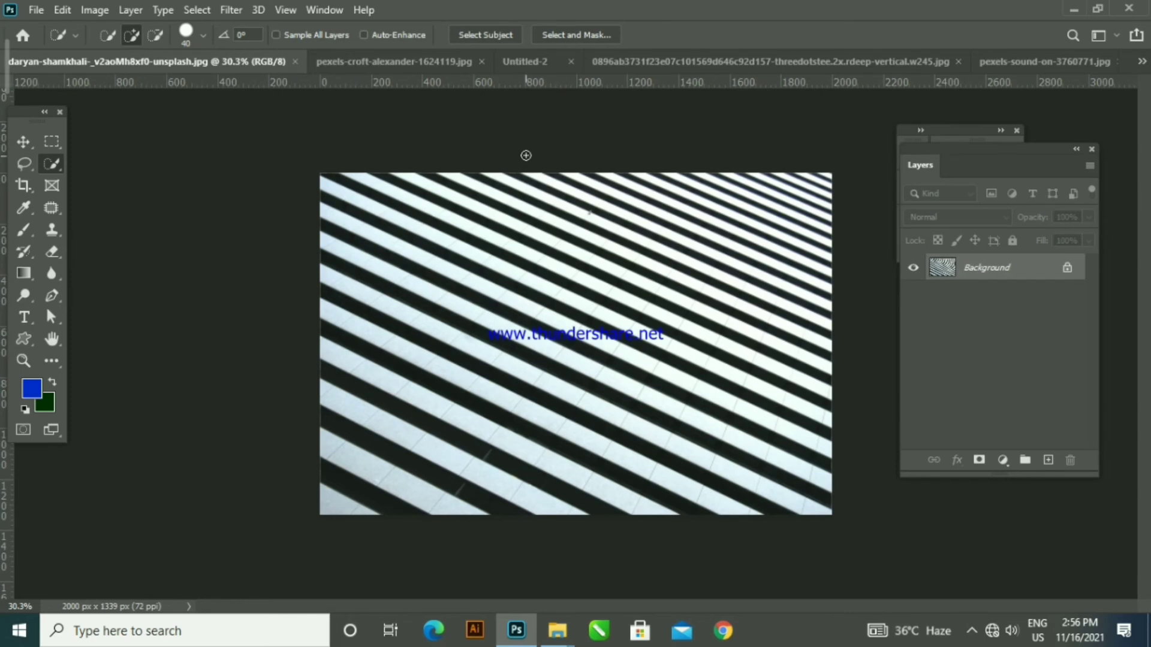
{"action": "left_click", "coordinate": [350, 58]}
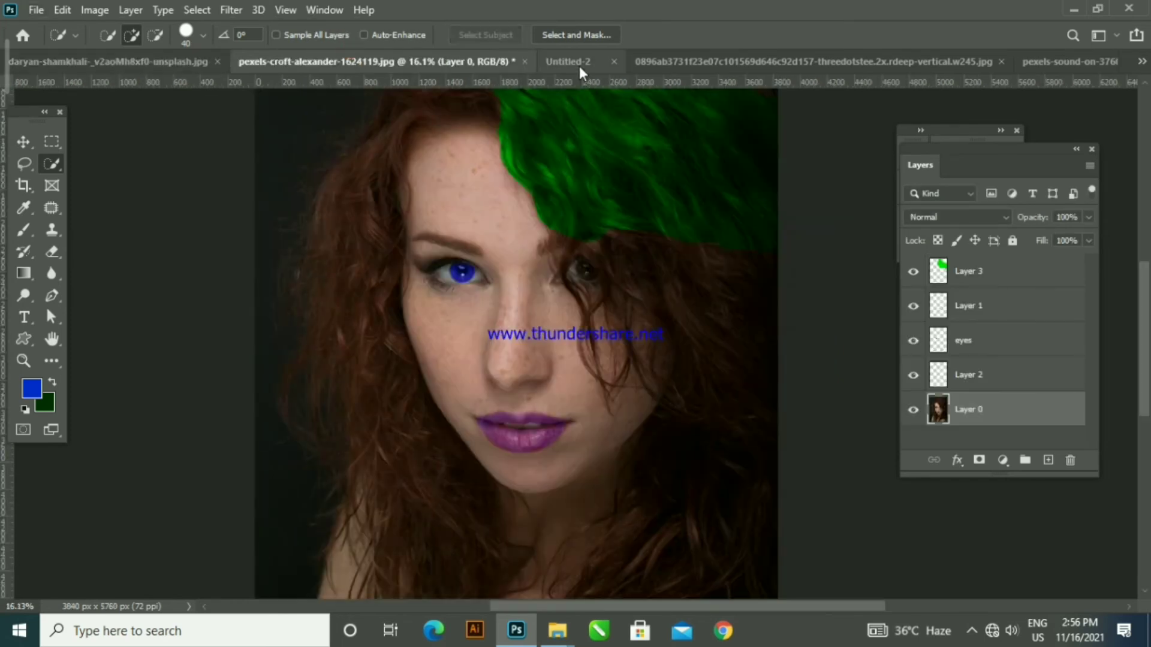
{"action": "left_click", "coordinate": [579, 63]}
{"action": "left_click", "coordinate": [707, 62]}
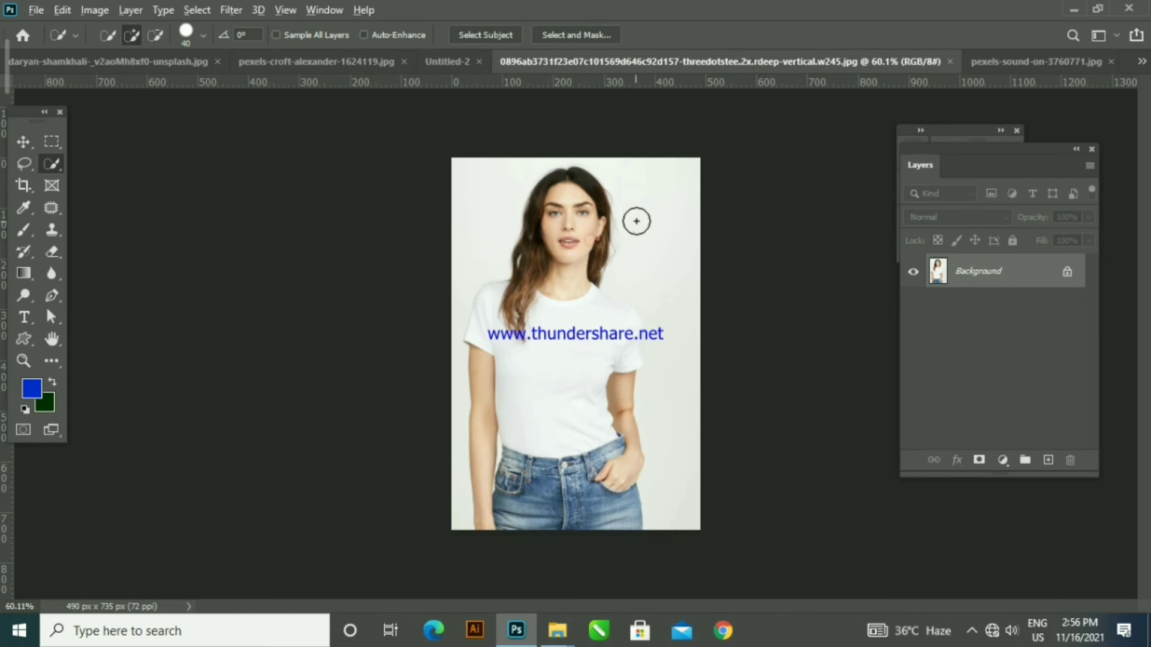
{"action": "scroll", "coordinate": [635, 218], "scroll_direction": "up", "scroll_amount": 2}
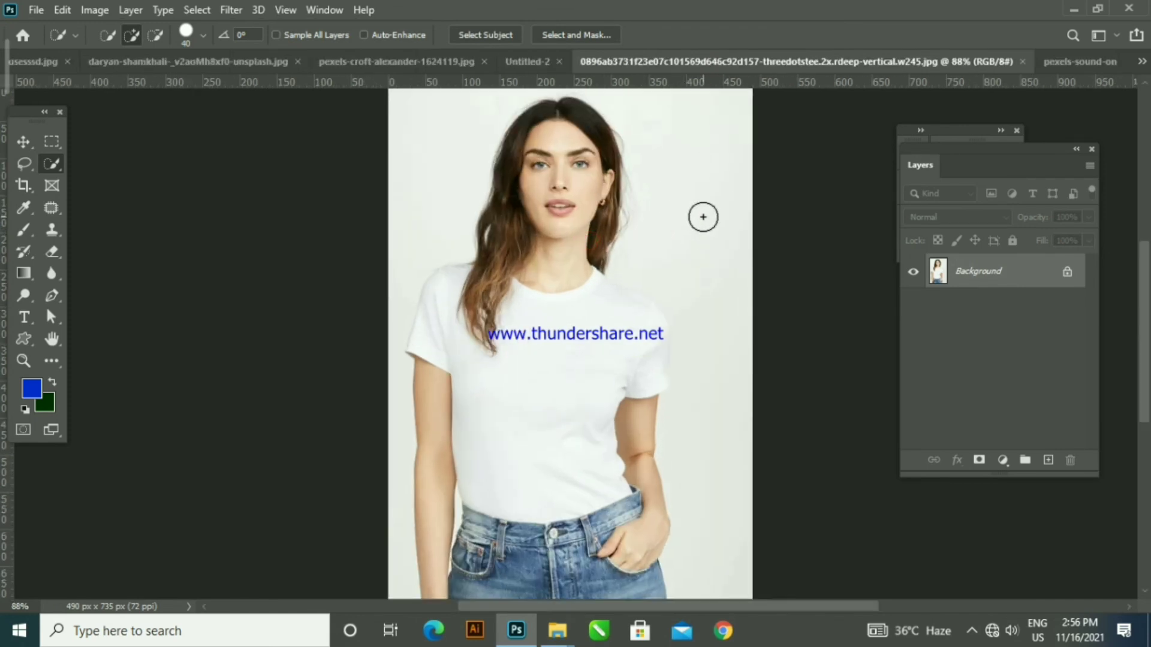
{"action": "scroll", "coordinate": [676, 233], "scroll_direction": "up", "scroll_amount": 1}
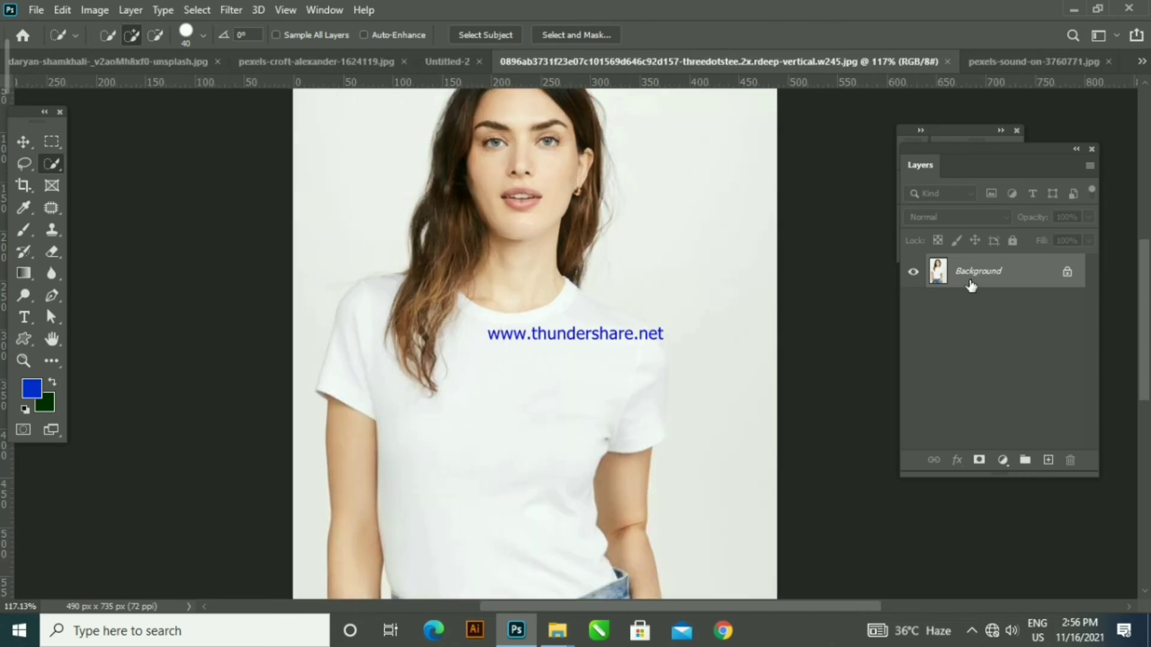
{"action": "left_click", "coordinate": [1067, 271]}
- Select the photo's white backdrop around the woman with the Magic Wand tool
{"action": "scroll", "coordinate": [336, 336], "scroll_direction": "up", "scroll_amount": 3}
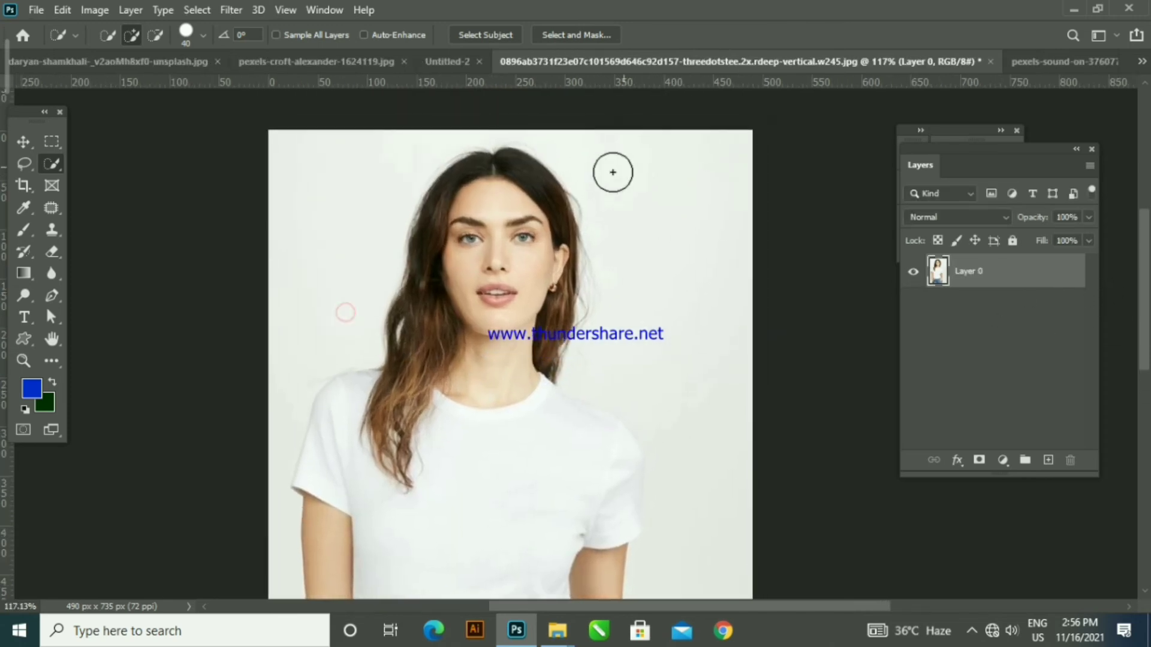
{"action": "right_click", "coordinate": [60, 161]}
{"action": "left_click", "coordinate": [120, 194]}
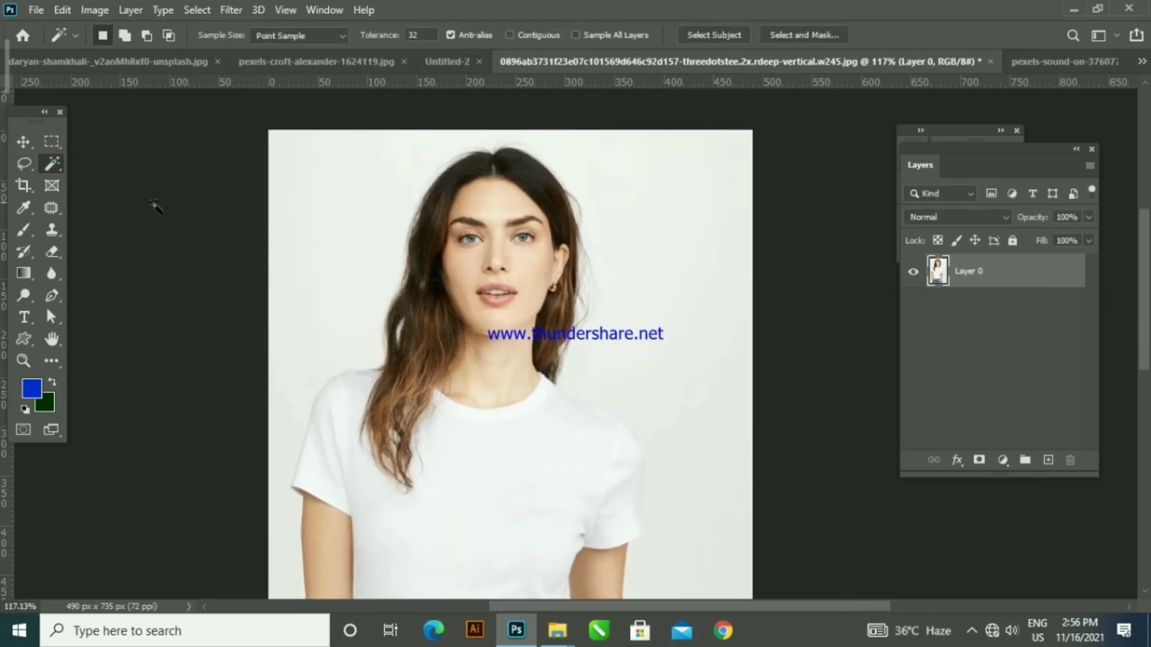
{"action": "left_click", "coordinate": [282, 174]}
{"action": "scroll", "coordinate": [350, 243], "scroll_direction": "down", "scroll_amount": 1}
{"action": "scroll", "coordinate": [509, 263], "scroll_direction": "up", "scroll_amount": 1}
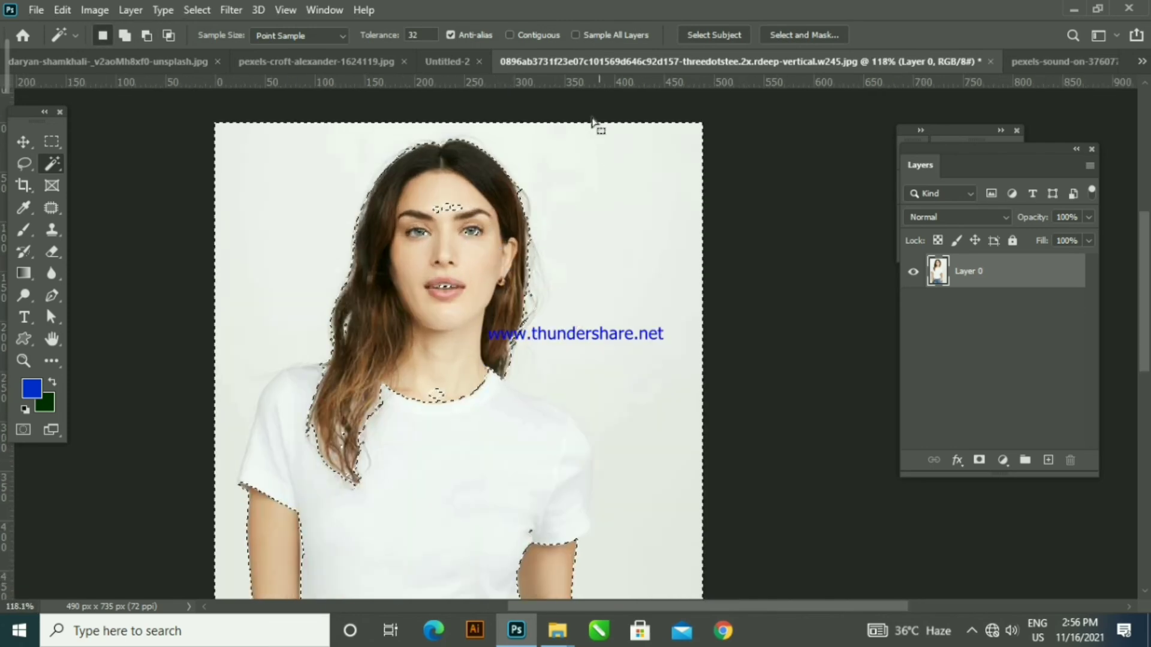
- Reselect only the connected white backdrop around the woman using the Magic Wand with Contiguous turned on
{"action": "left_click", "coordinate": [510, 35]}
{"action": "left_click", "coordinate": [273, 173]}
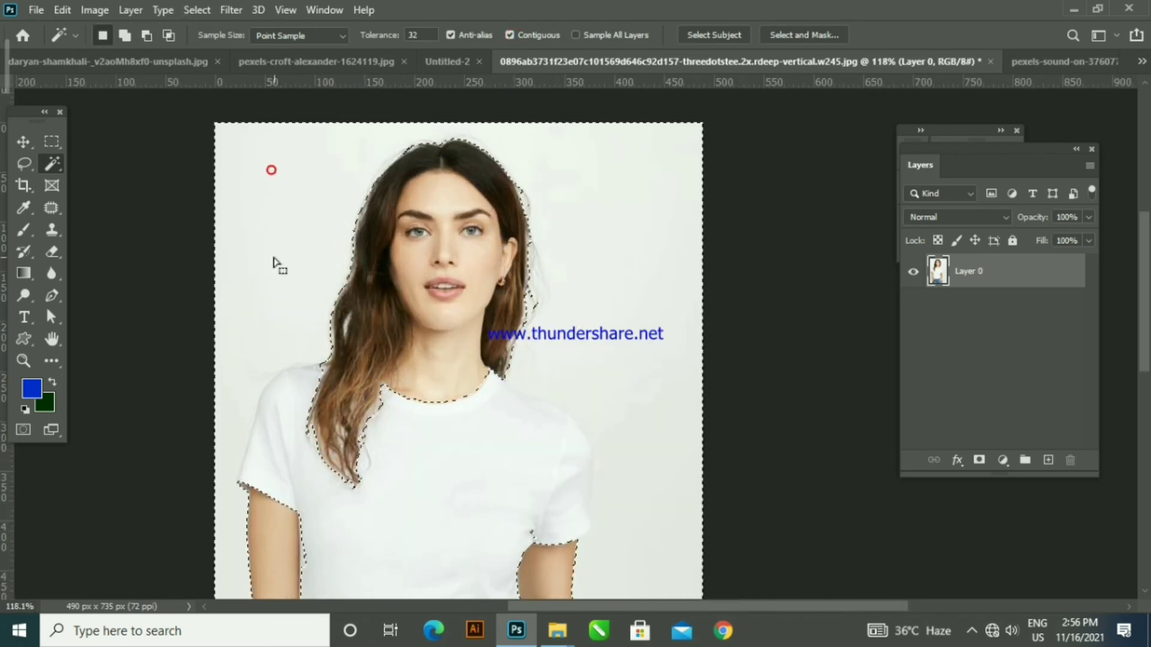
{"action": "scroll", "coordinate": [353, 264], "scroll_direction": "down", "scroll_amount": 2}
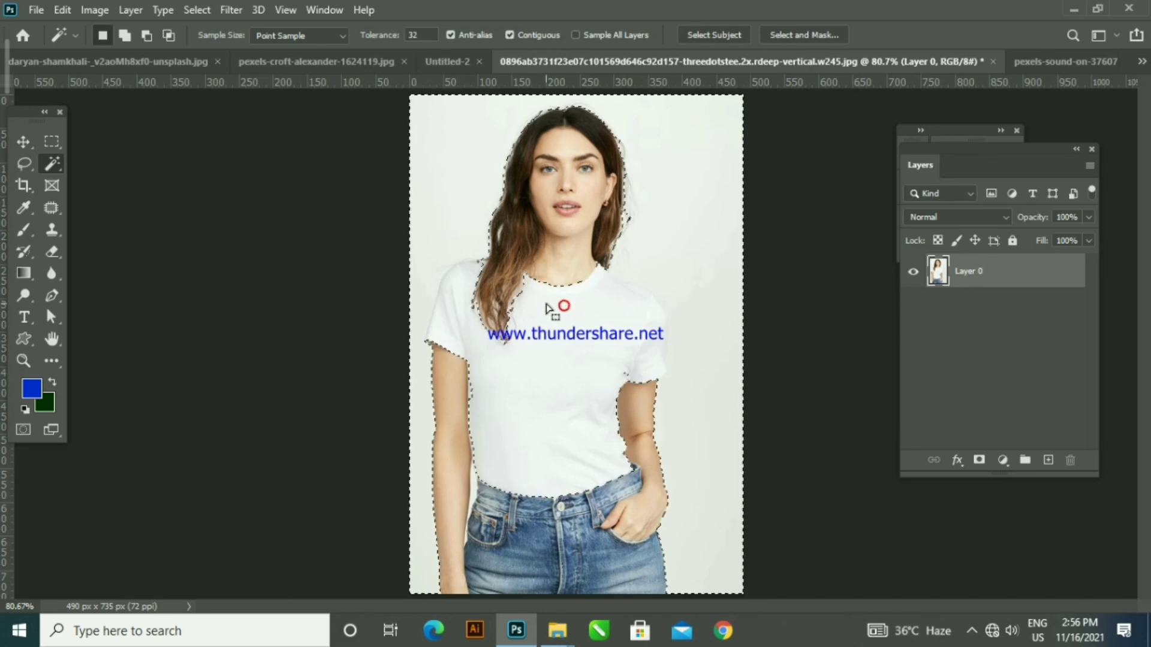
- Try adjusting the backdrop selection along the T-shirt and arm with the Quick Selection tool, and clear the selection
{"action": "right_click", "coordinate": [58, 171]}
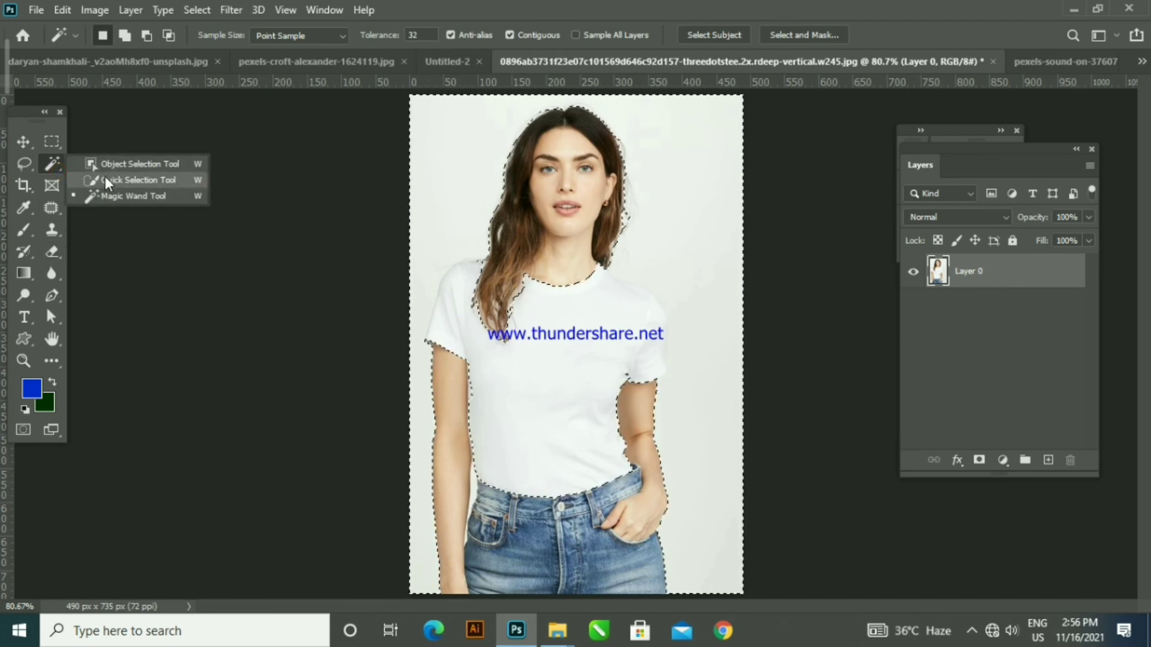
{"action": "left_click", "coordinate": [105, 178]}
{"action": "left_click_drag", "start_coordinate": [476, 332], "coordinate": [470, 431]}
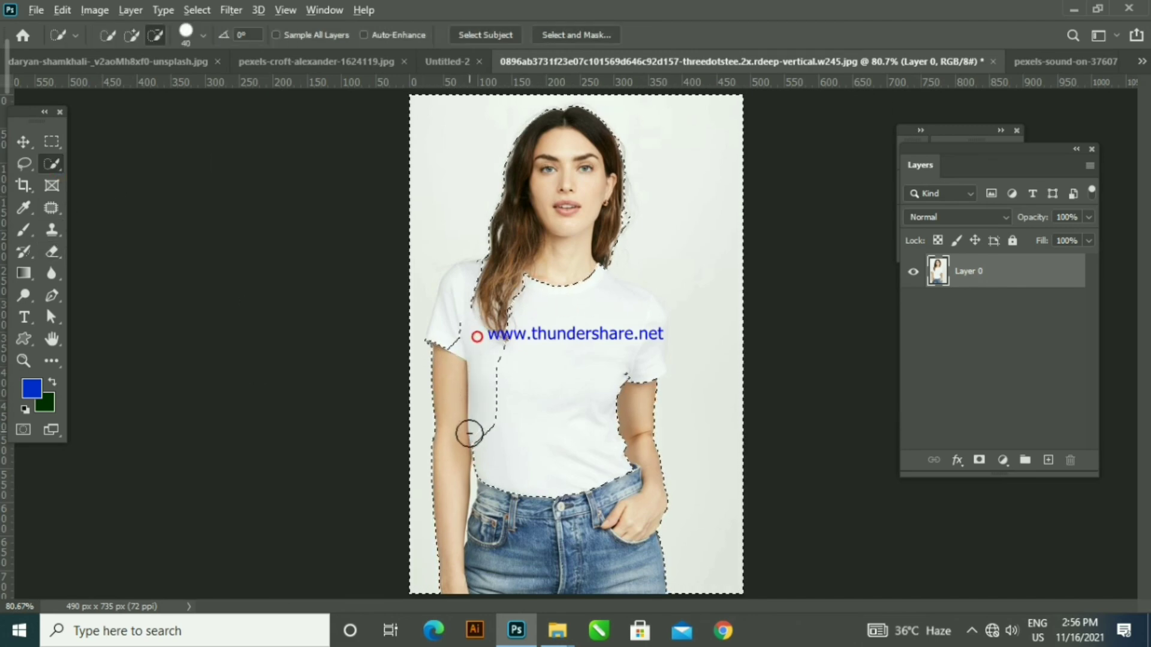
{"action": "left_click_drag", "start_coordinate": [480, 311], "coordinate": [455, 437]}
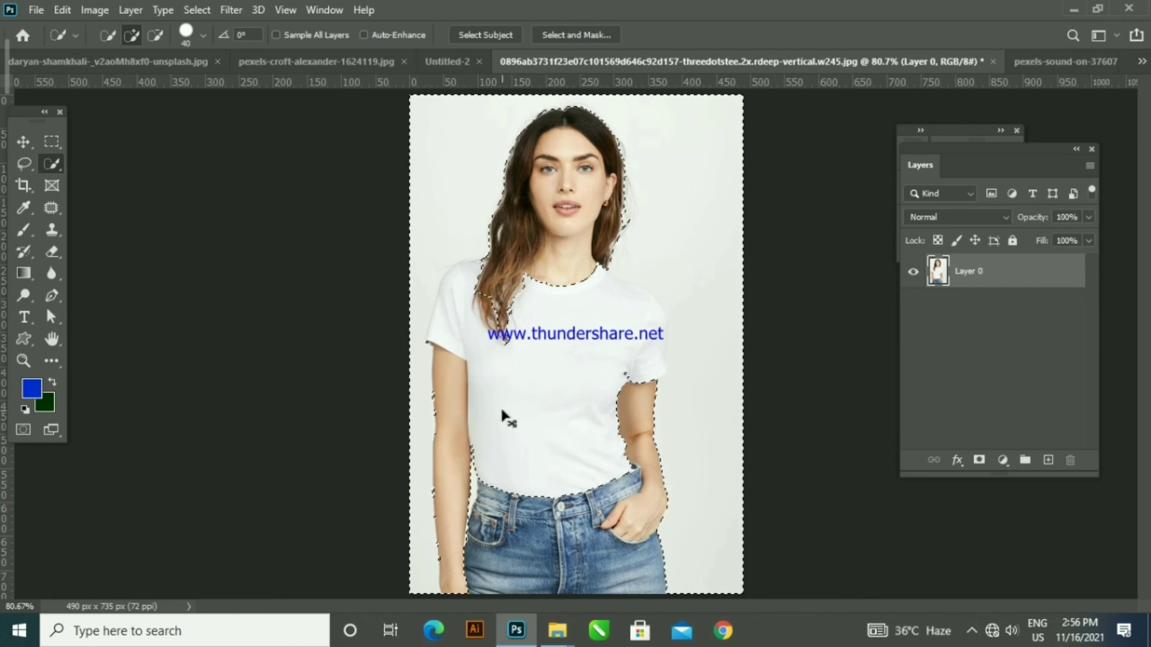
{"action": "key", "text": "ctrl+d"}
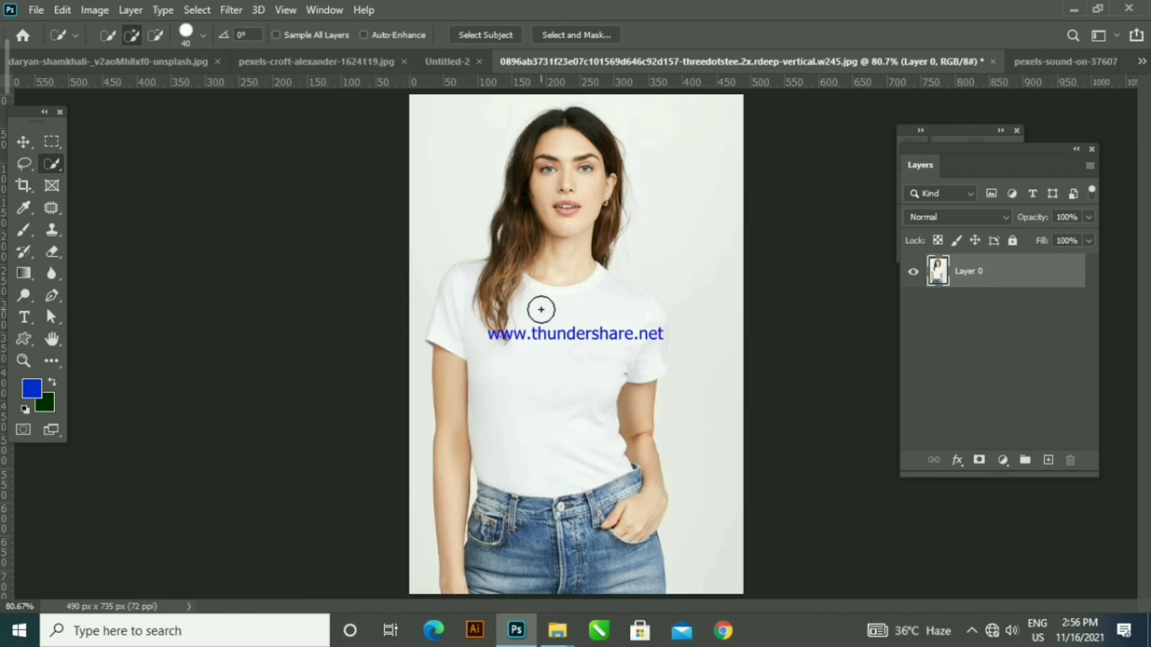
- Select the woman's head, the body of the T-shirt and one arm with the Quick Selection tool, undoing the stray subtraction
{"action": "scroll", "coordinate": [563, 246], "scroll_direction": "up", "scroll_amount": 1}
{"action": "mouse_move", "coordinate": [578, 150]}
{"action": "left_mouse_down"}
{"action": "mouse_move", "coordinate": [564, 262]}
{"action": "mouse_move", "coordinate": [551, 173]}
{"action": "mouse_move", "coordinate": [562, 136]}
{"action": "mouse_move", "coordinate": [477, 432]}
{"action": "mouse_move", "coordinate": [468, 349]}
{"action": "mouse_move", "coordinate": [455, 463]}
{"action": "mouse_move", "coordinate": [455, 303]}
{"action": "left_mouse_up"}
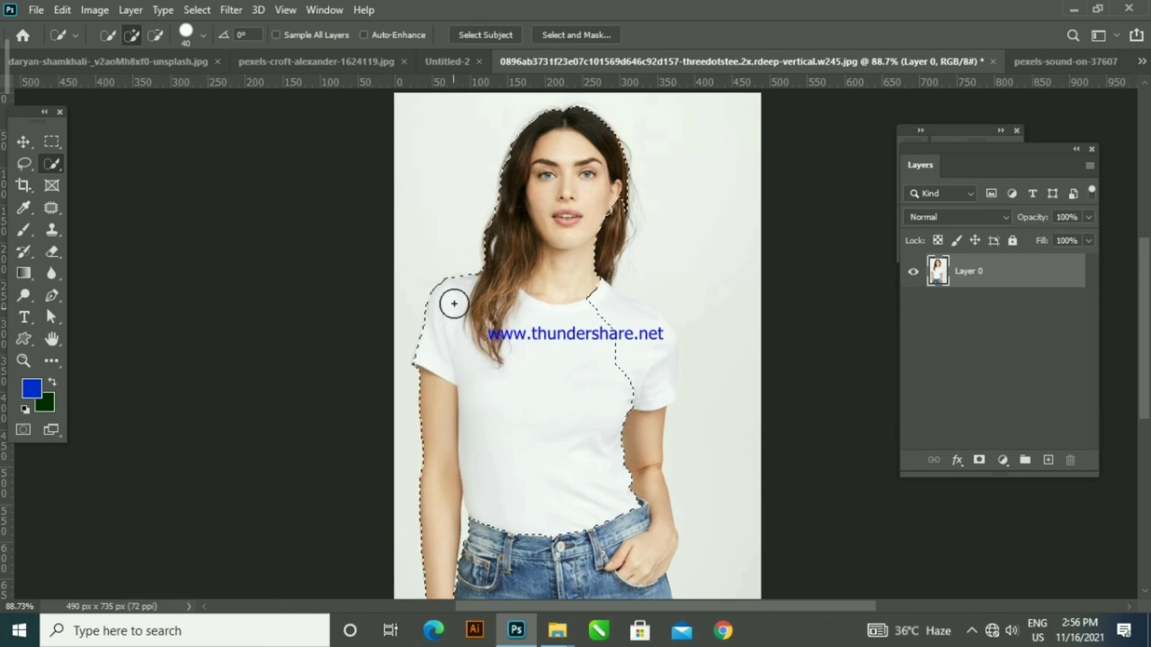
{"action": "left_click_drag", "start_coordinate": [532, 361], "coordinate": [442, 277]}
{"action": "mouse_move", "coordinate": [434, 457]}
{"action": "left_mouse_down"}
{"action": "mouse_move", "coordinate": [399, 505]}
{"action": "mouse_move", "coordinate": [387, 482]}
{"action": "mouse_move", "coordinate": [419, 539]}
{"action": "mouse_move", "coordinate": [518, 533]}
{"action": "mouse_move", "coordinate": [531, 336]}
{"action": "left_mouse_up"}
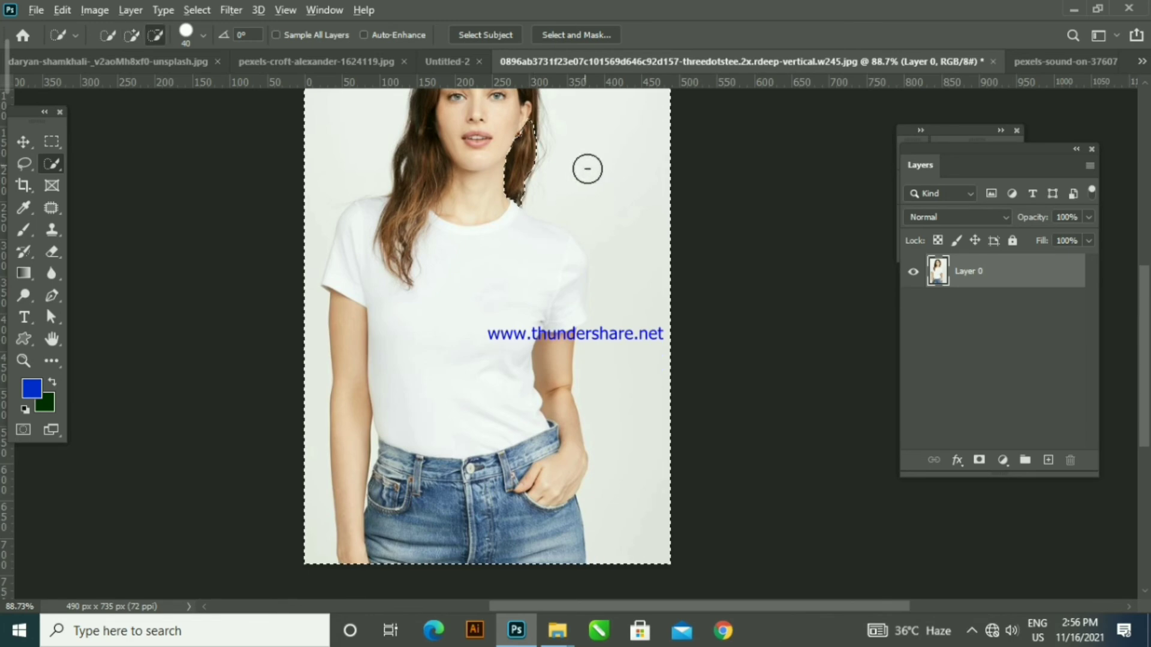
{"action": "key", "text": "ctrl+z"}
{"action": "scroll", "coordinate": [602, 229], "scroll_direction": "up", "scroll_amount": 3}
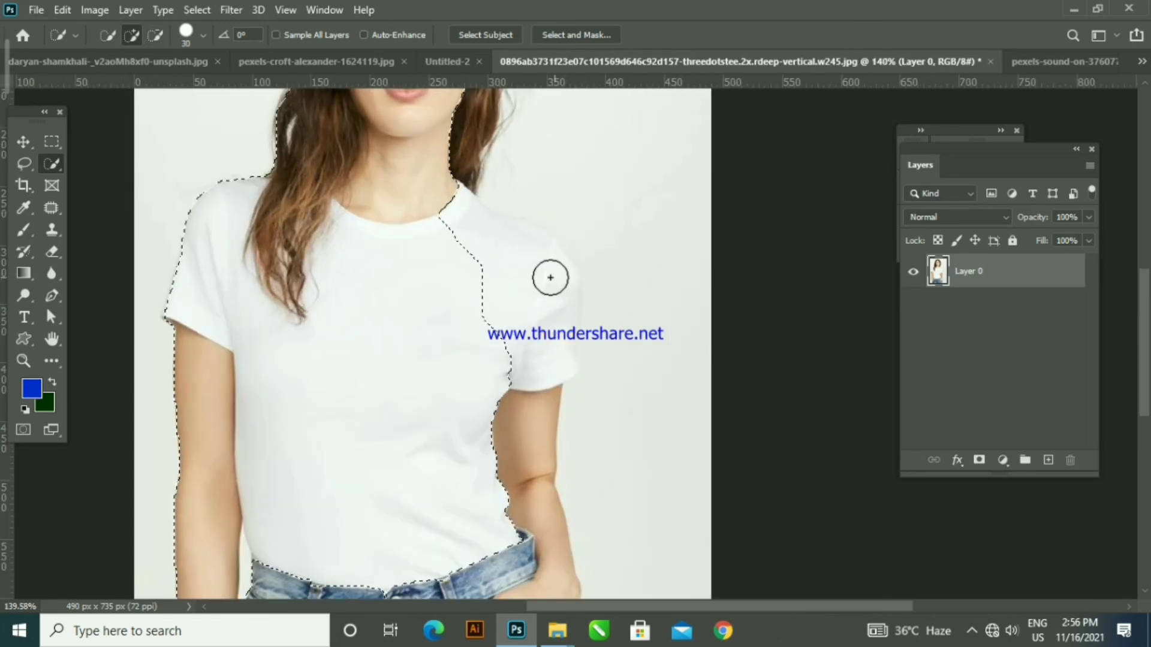
- Reduce the Quick Selection brush to size 10 and add the other bare arm, the hand and the jeans to the selection
{"action": "key", "text": "bracketleft"}
{"action": "key", "text": "bracketleft"}
{"action": "key", "text": "bracketleft"}
{"action": "left_click_drag", "start_coordinate": [511, 351], "coordinate": [509, 419]}
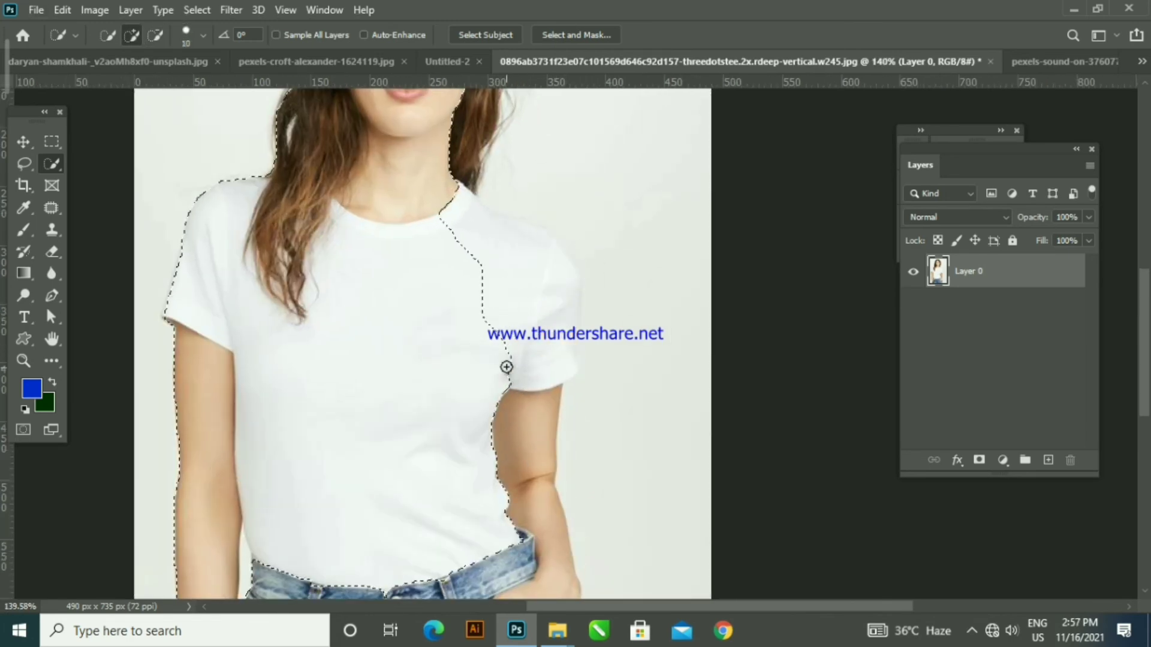
{"action": "left_click_drag", "start_coordinate": [506, 369], "coordinate": [487, 341]}
{"action": "mouse_move", "coordinate": [496, 387]}
{"action": "left_mouse_down"}
{"action": "mouse_move", "coordinate": [500, 456]}
{"action": "mouse_move", "coordinate": [456, 336]}
{"action": "left_mouse_up"}
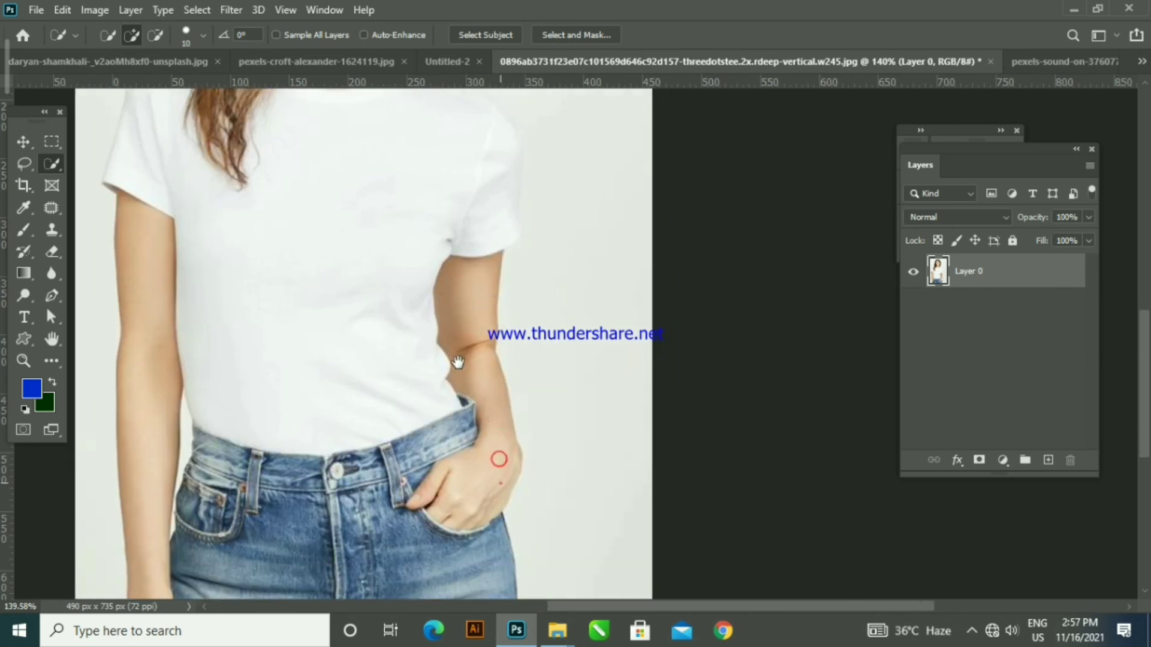
{"action": "left_click_drag", "start_coordinate": [440, 415], "coordinate": [460, 304]}
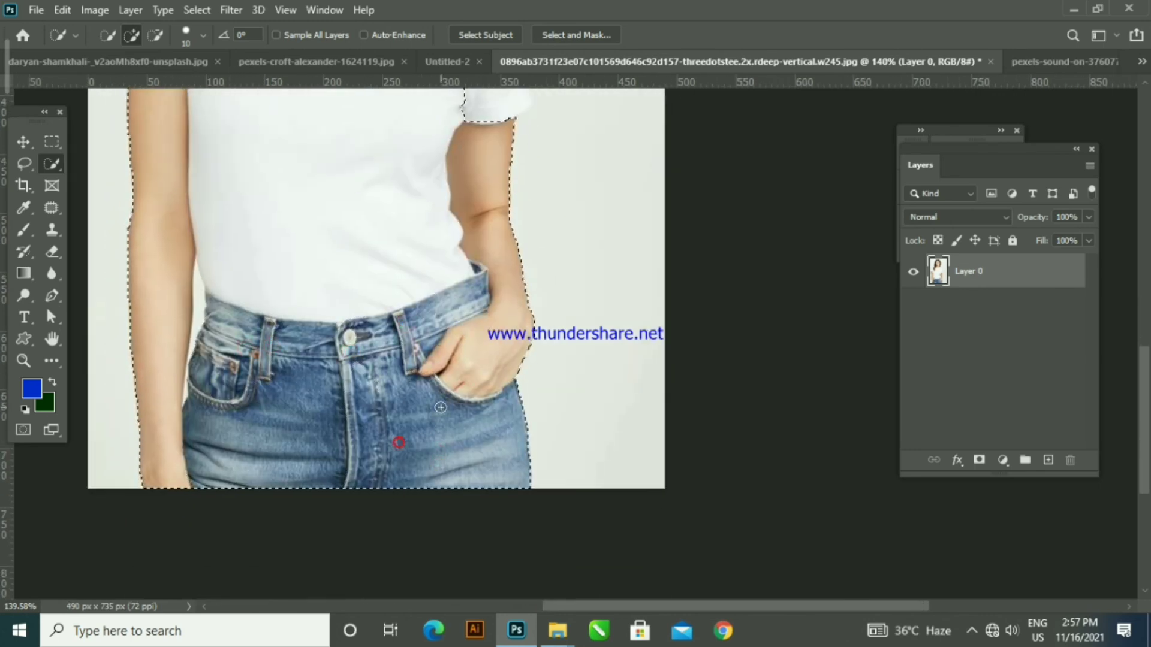
{"action": "scroll", "coordinate": [458, 360], "scroll_direction": "up", "scroll_amount": 6}
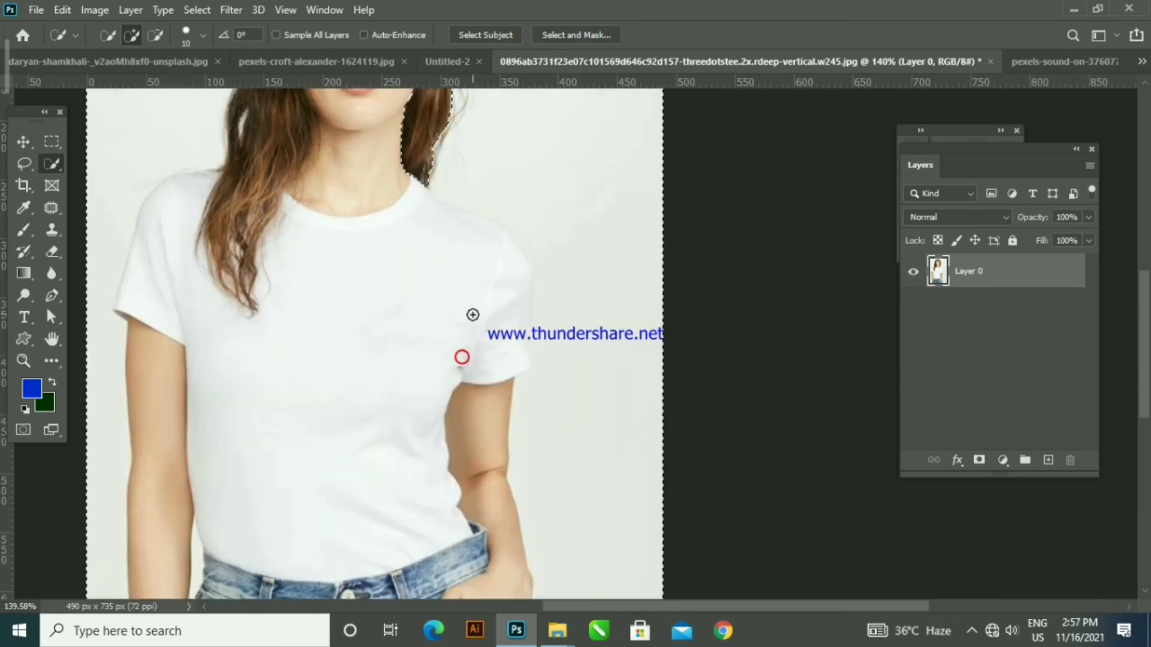
{"action": "scroll", "coordinate": [471, 312], "scroll_direction": "up", "scroll_amount": 3}
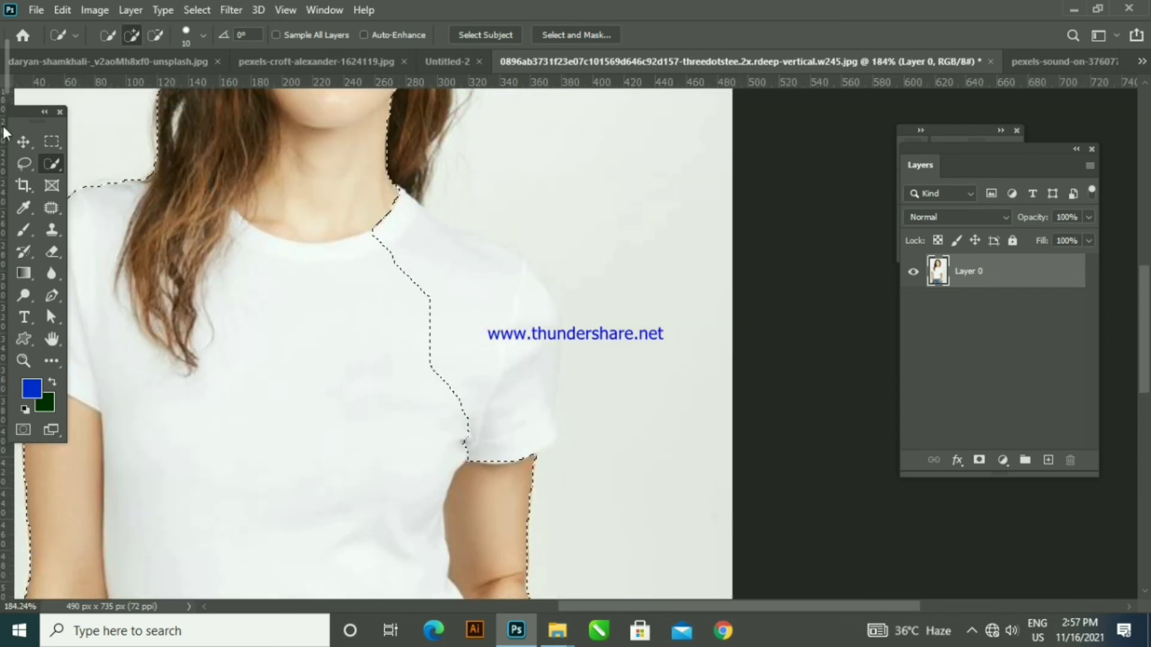
- Add the unselected shoulder and sleeve of the T-shirt to the selection with the Lasso tool
{"action": "left_click", "coordinate": [24, 164]}
{"action": "mouse_move", "coordinate": [344, 255]}
{"action": "left_mouse_down"}
{"action": "mouse_move", "coordinate": [377, 200]}
{"action": "mouse_move", "coordinate": [507, 272]}
{"action": "mouse_move", "coordinate": [530, 318]}
{"action": "mouse_move", "coordinate": [539, 396]}
{"action": "mouse_move", "coordinate": [534, 461]}
{"action": "left_mouse_up"}
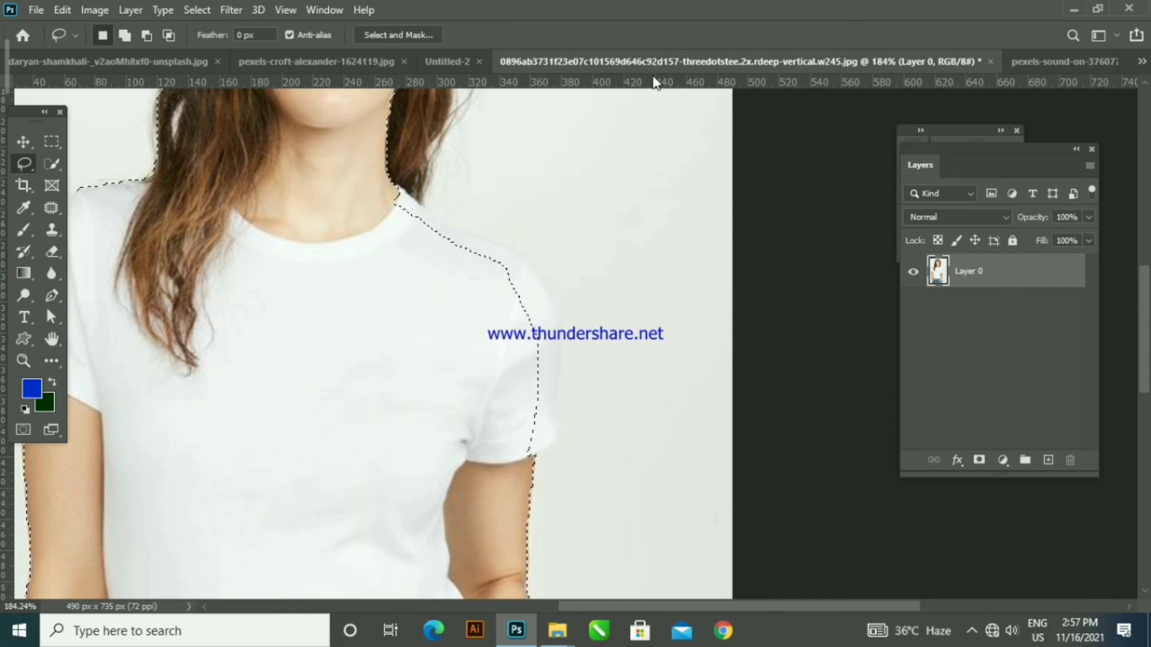
{"action": "scroll", "coordinate": [563, 159], "scroll_direction": "up", "scroll_amount": 2}
{"action": "mouse_move", "coordinate": [325, 239]}
{"action": "left_mouse_down"}
{"action": "mouse_move", "coordinate": [347, 211]}
{"action": "mouse_move", "coordinate": [371, 214]}
{"action": "mouse_move", "coordinate": [463, 276]}
{"action": "left_mouse_up"}
{"action": "mouse_move", "coordinate": [505, 316]}
{"action": "left_mouse_down"}
{"action": "mouse_move", "coordinate": [520, 475]}
{"action": "mouse_move", "coordinate": [495, 496]}
{"action": "left_mouse_up"}
- Add the missing hair beside the neck and earring to the selection with the Lasso tool
{"action": "scroll", "coordinate": [431, 418], "scroll_direction": "up", "scroll_amount": 10}
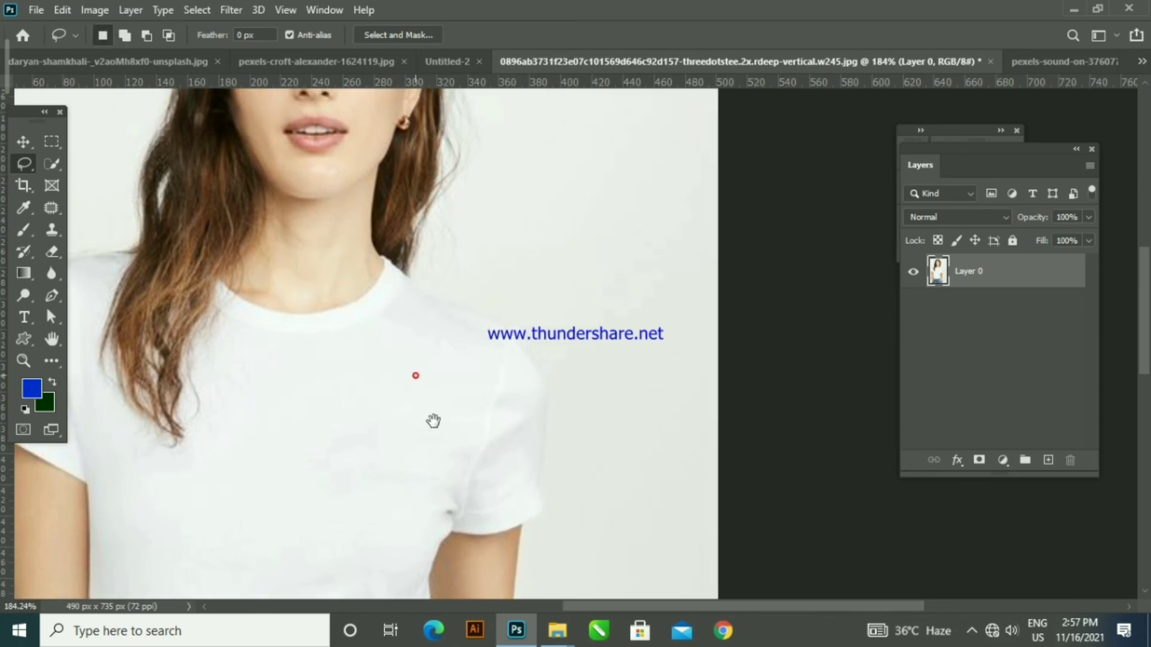
{"action": "scroll", "coordinate": [438, 324], "scroll_direction": "down", "scroll_amount": 10}
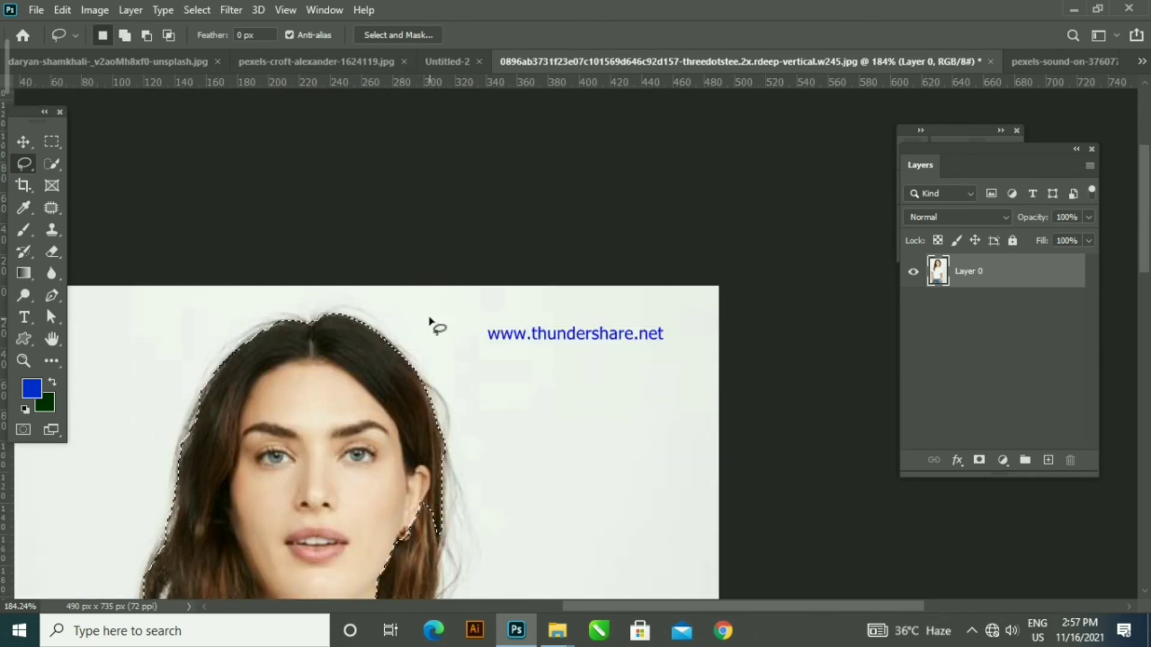
{"action": "scroll", "coordinate": [440, 300], "scroll_direction": "up", "scroll_amount": 2}
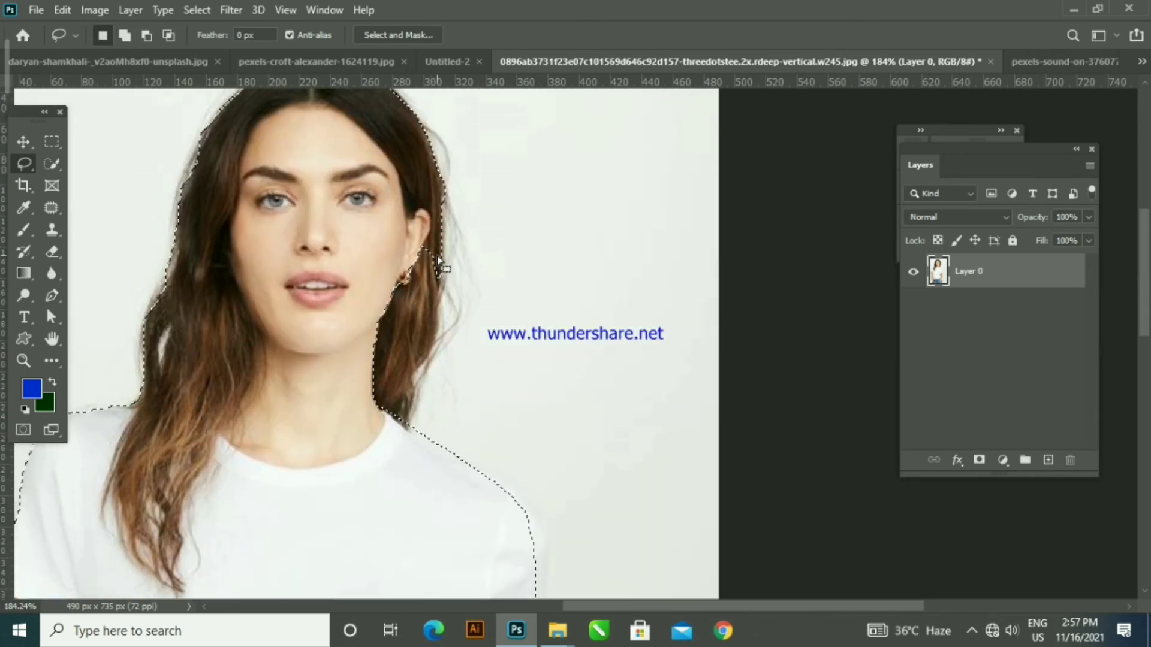
{"action": "mouse_move", "coordinate": [391, 221]}
{"action": "left_mouse_down"}
{"action": "mouse_move", "coordinate": [440, 257]}
{"action": "mouse_move", "coordinate": [442, 288]}
{"action": "mouse_move", "coordinate": [387, 437]}
{"action": "left_mouse_up"}
{"action": "mouse_move", "coordinate": [334, 321]}
{"action": "left_mouse_down"}
{"action": "mouse_move", "coordinate": [431, 264]}
{"action": "mouse_move", "coordinate": [440, 298]}
{"action": "mouse_move", "coordinate": [410, 445]}
{"action": "left_mouse_up"}
{"action": "mouse_move", "coordinate": [333, 275]}
{"action": "left_mouse_down"}
{"action": "mouse_move", "coordinate": [372, 277]}
{"action": "mouse_move", "coordinate": [414, 384]}
{"action": "left_mouse_up"}
{"action": "mouse_move", "coordinate": [530, 234]}
{"action": "left_mouse_down"}
{"action": "mouse_move", "coordinate": [505, 190]}
{"action": "mouse_move", "coordinate": [456, 203]}
{"action": "mouse_move", "coordinate": [433, 368]}
{"action": "left_mouse_up"}
- Extend the lasso selection to the outer edge of the shoulder and sleeve
{"action": "scroll", "coordinate": [476, 249], "scroll_direction": "down", "scroll_amount": 5}
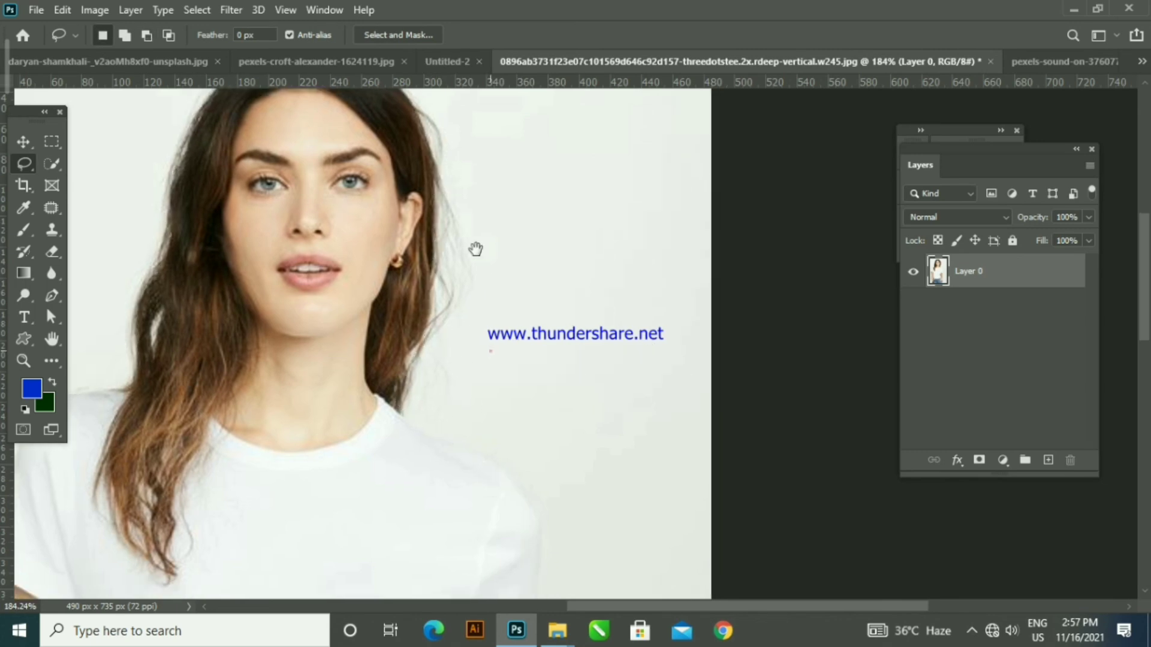
{"action": "scroll", "coordinate": [502, 432], "scroll_direction": "up", "scroll_amount": 3}
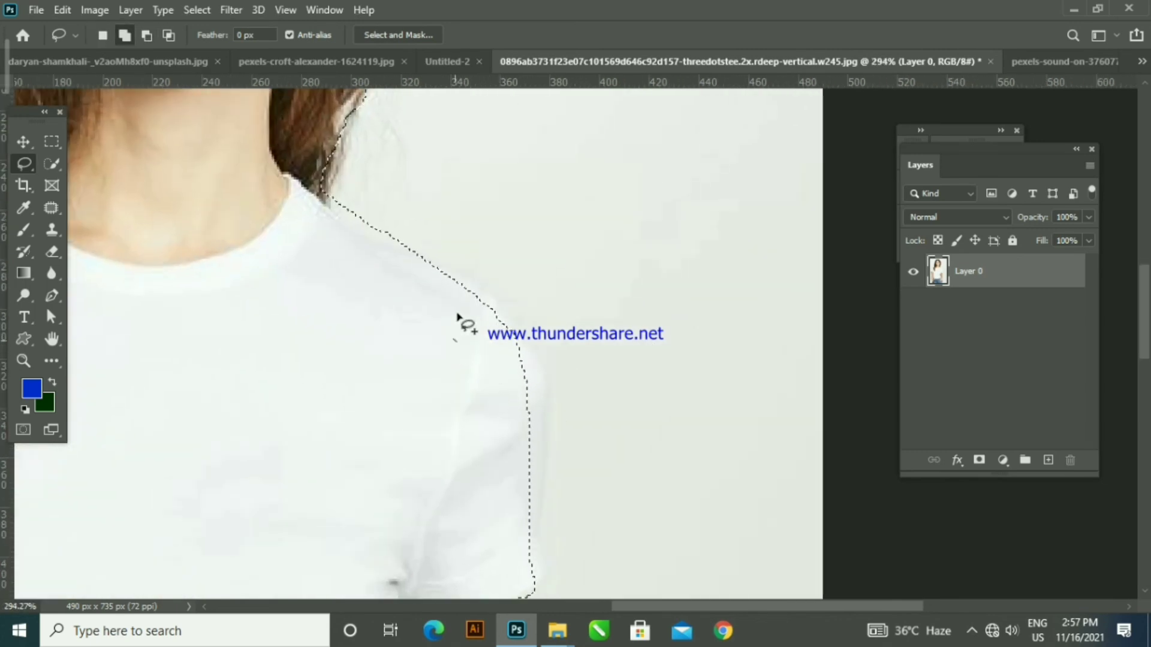
{"action": "mouse_move", "coordinate": [457, 342]}
{"action": "left_mouse_down"}
{"action": "mouse_move", "coordinate": [522, 303]}
{"action": "mouse_move", "coordinate": [447, 358]}
{"action": "mouse_move", "coordinate": [506, 329]}
{"action": "mouse_move", "coordinate": [540, 390]}
{"action": "mouse_move", "coordinate": [537, 512]}
{"action": "mouse_move", "coordinate": [506, 274]}
{"action": "mouse_move", "coordinate": [478, 321]}
{"action": "mouse_move", "coordinate": [491, 273]}
{"action": "mouse_move", "coordinate": [465, 242]}
{"action": "mouse_move", "coordinate": [527, 221]}
{"action": "mouse_move", "coordinate": [545, 263]}
{"action": "mouse_move", "coordinate": [488, 384]}
{"action": "left_mouse_up"}
{"action": "scroll", "coordinate": [490, 245], "scroll_direction": "down", "scroll_amount": 4}
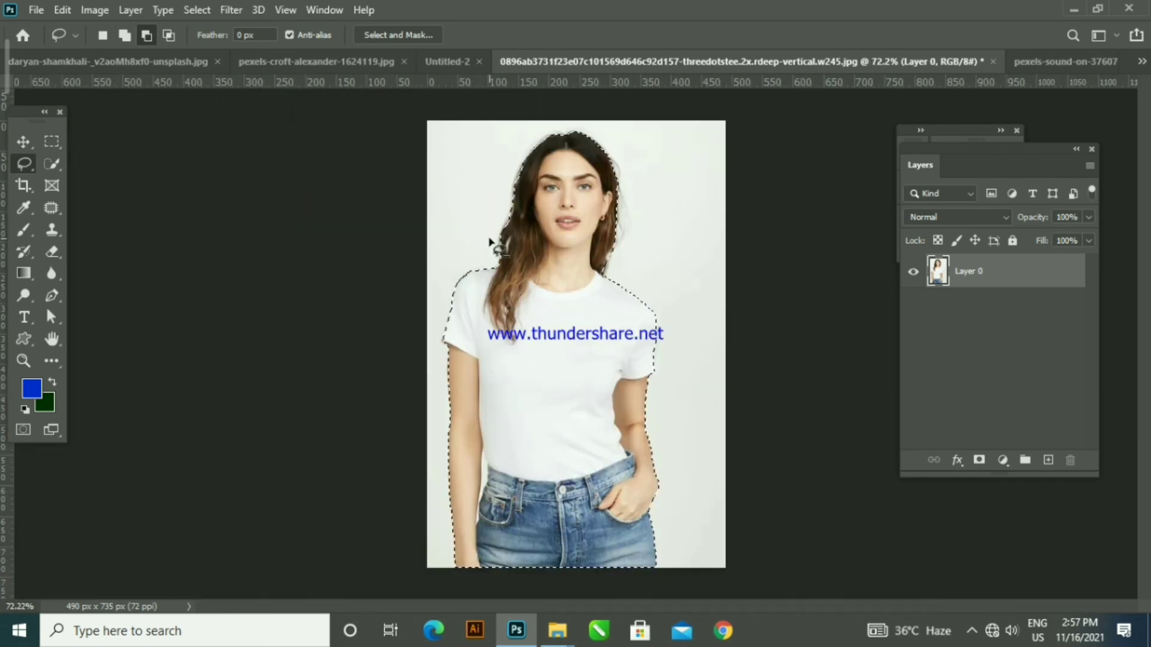
- Copy the selected woman to a new layer and hide Layer 0
{"action": "scroll", "coordinate": [599, 210], "scroll_direction": "up", "scroll_amount": 2}
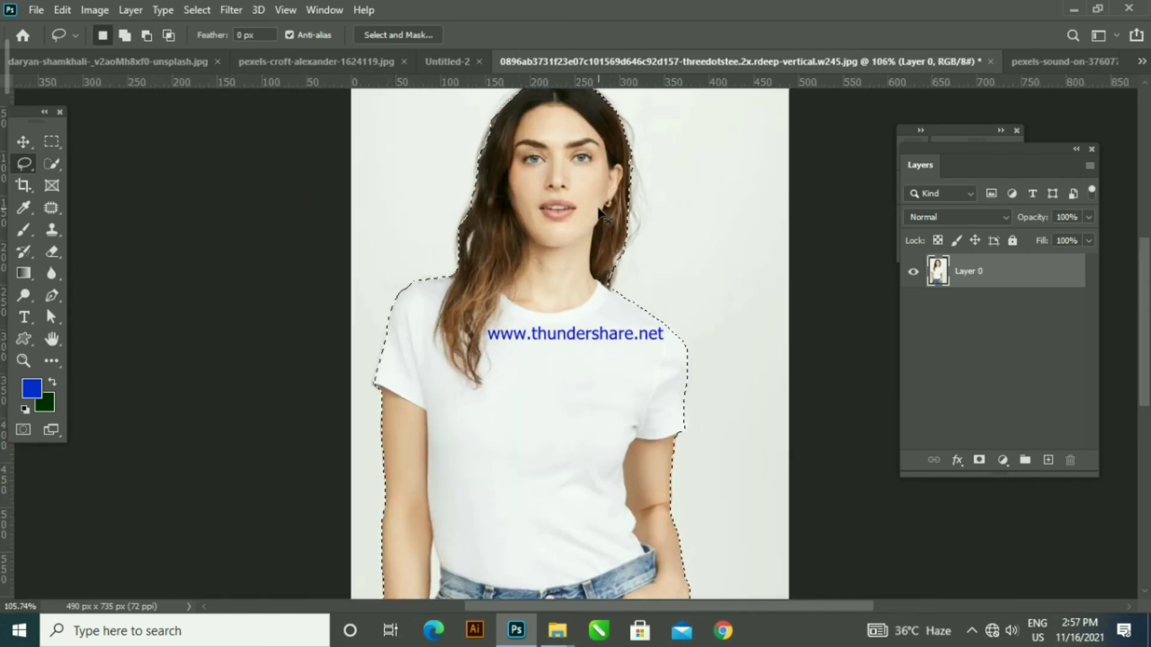
{"action": "key", "text": "ctrl+j"}
{"action": "left_click", "coordinate": [918, 306]}
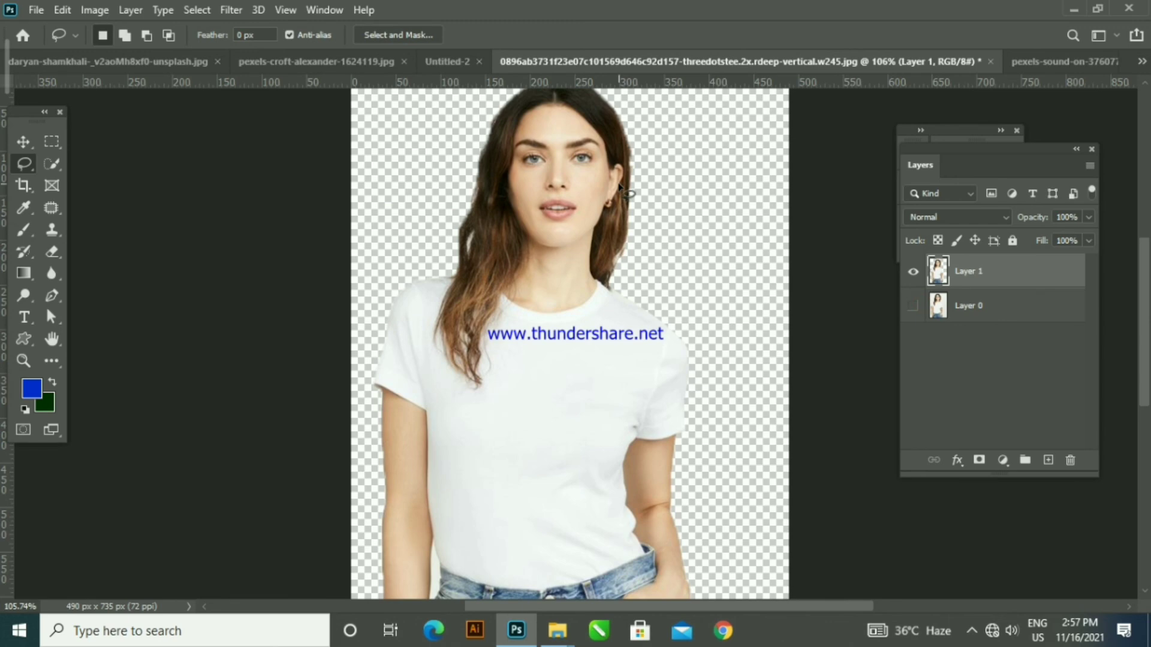
- Check the other open images for a possible background and return to the cut-out woman's document
{"action": "left_click", "coordinate": [329, 64]}
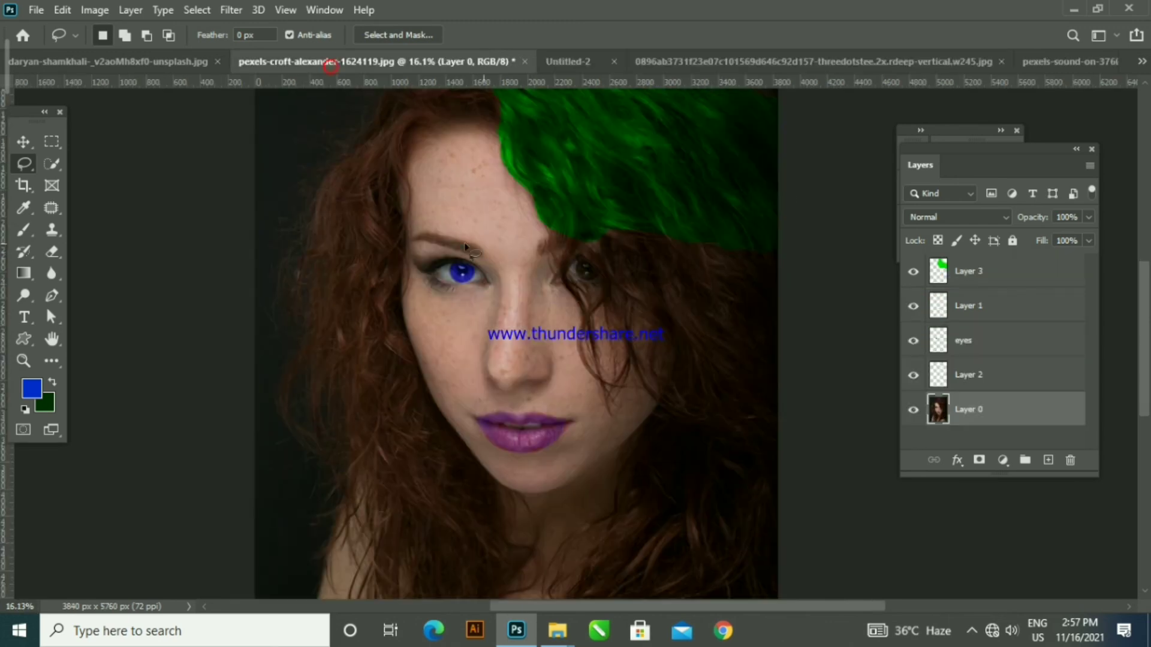
{"action": "left_click", "coordinate": [63, 60]}
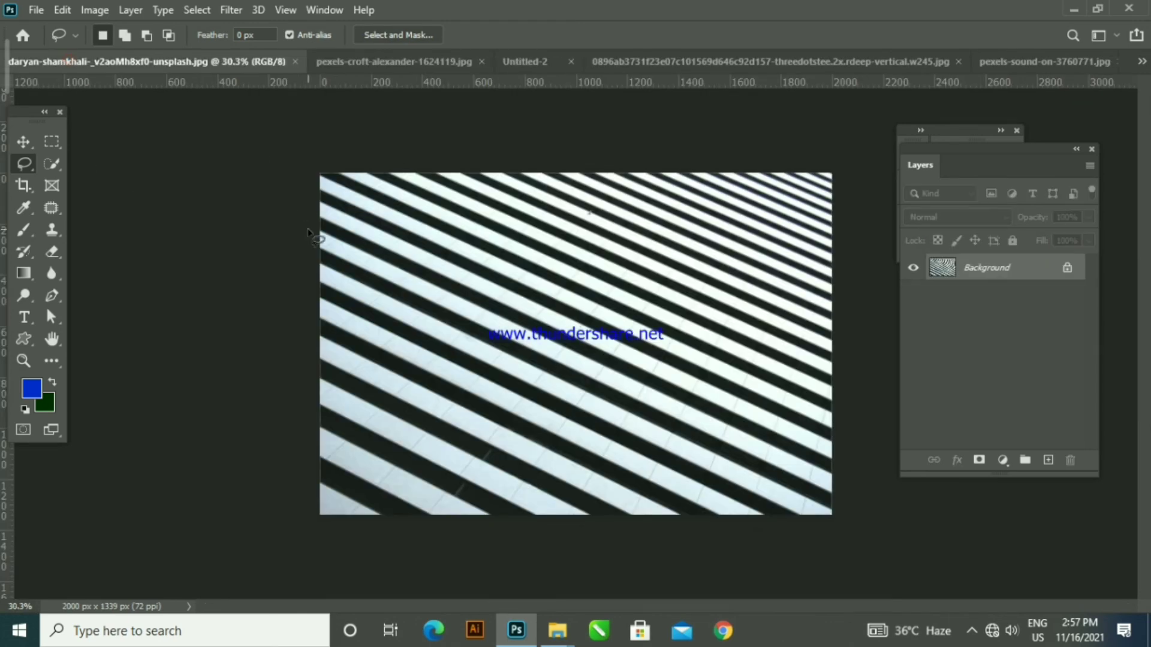
{"action": "left_click", "coordinate": [855, 63]}
{"action": "left_click", "coordinate": [1023, 65]}
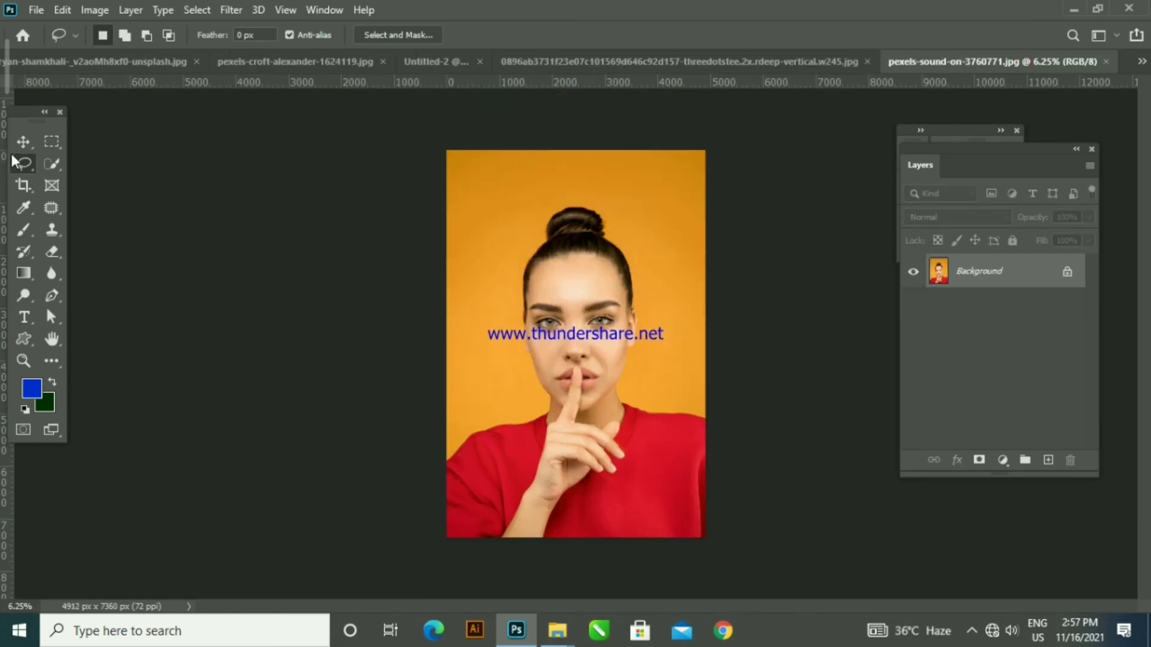
{"action": "left_click", "coordinate": [1142, 61]}
{"action": "left_click", "coordinate": [943, 219]}
- Place the road image pexels-pixabay-56832 into the document and move Layer 1 above it
{"action": "left_click", "coordinate": [1073, 9]}
{"action": "left_click_drag", "start_coordinate": [555, 349], "coordinate": [638, 257]}
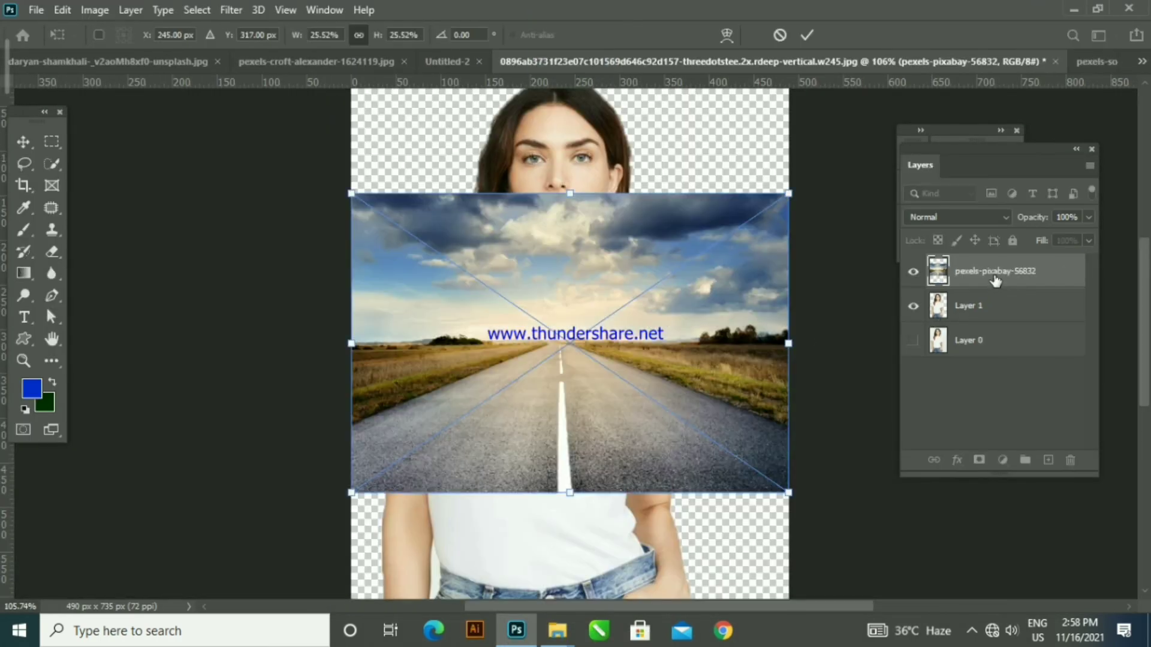
{"action": "key", "text": "l"}
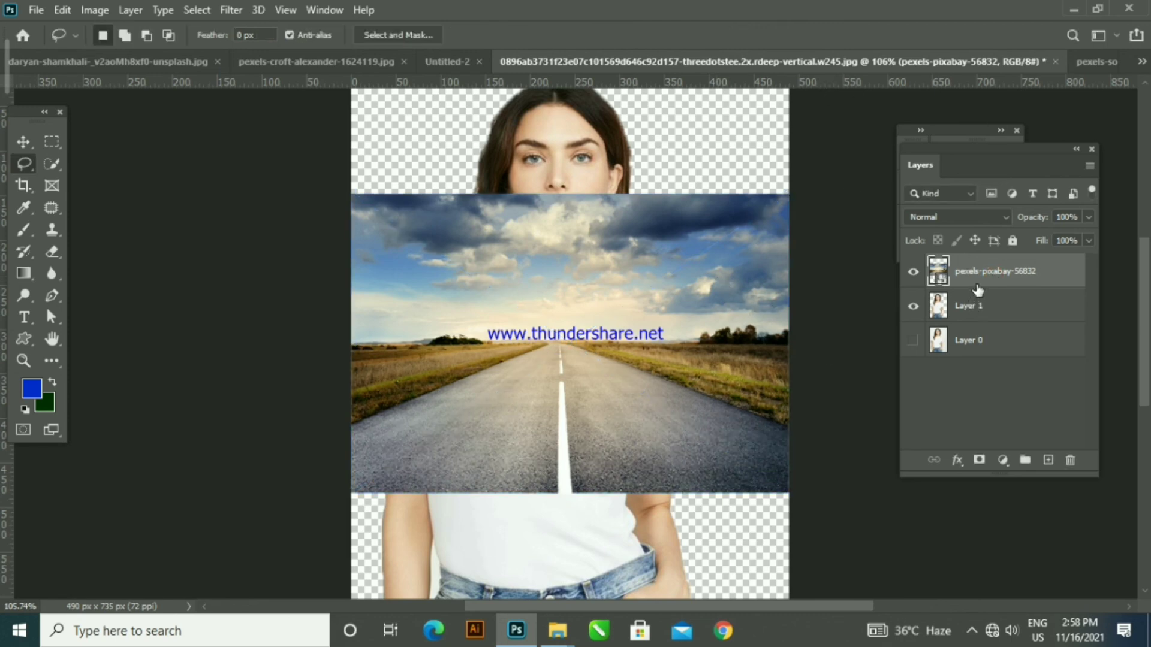
{"action": "left_click_drag", "start_coordinate": [969, 306], "coordinate": [987, 267]}
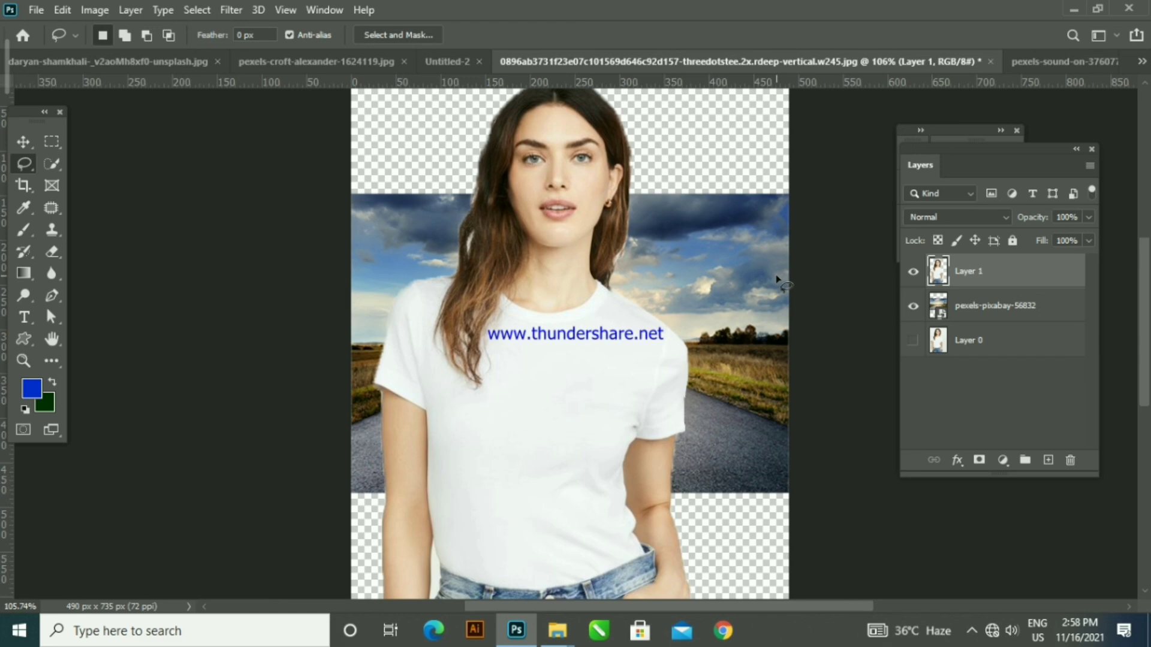
- Enlarge and reposition the road image with Free Transform so that it fills the canvas behind the woman
{"action": "left_click", "coordinate": [27, 144]}
{"action": "left_click", "coordinate": [442, 221]}
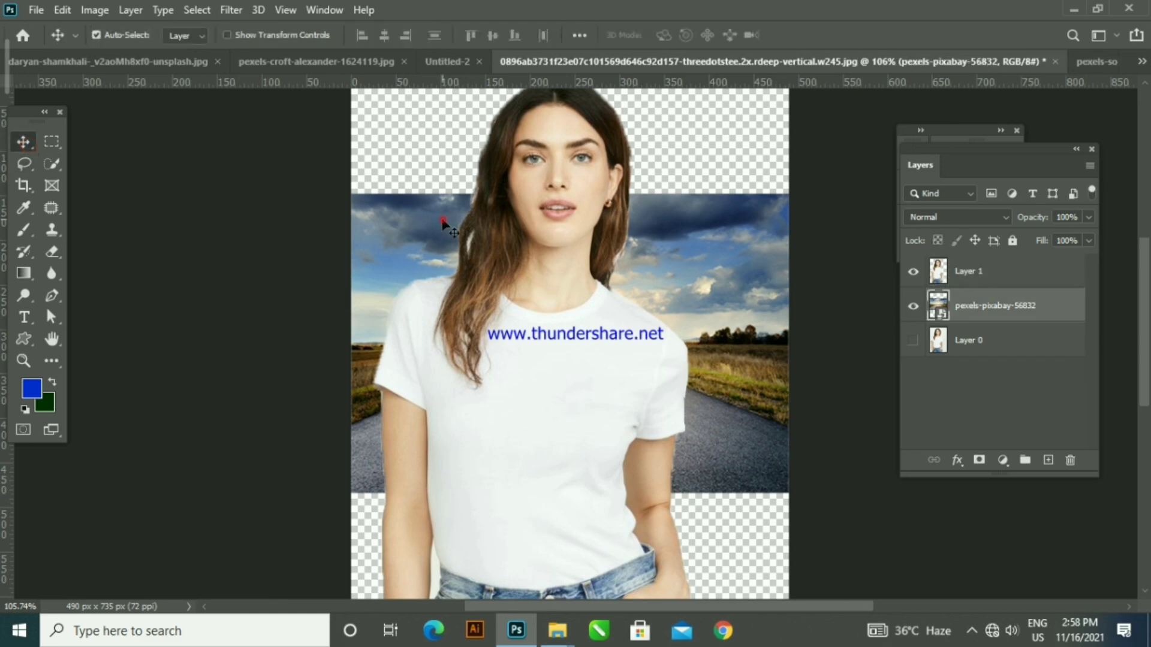
{"action": "key", "text": "ctrl"}
{"action": "key", "text": "ctrl+t"}
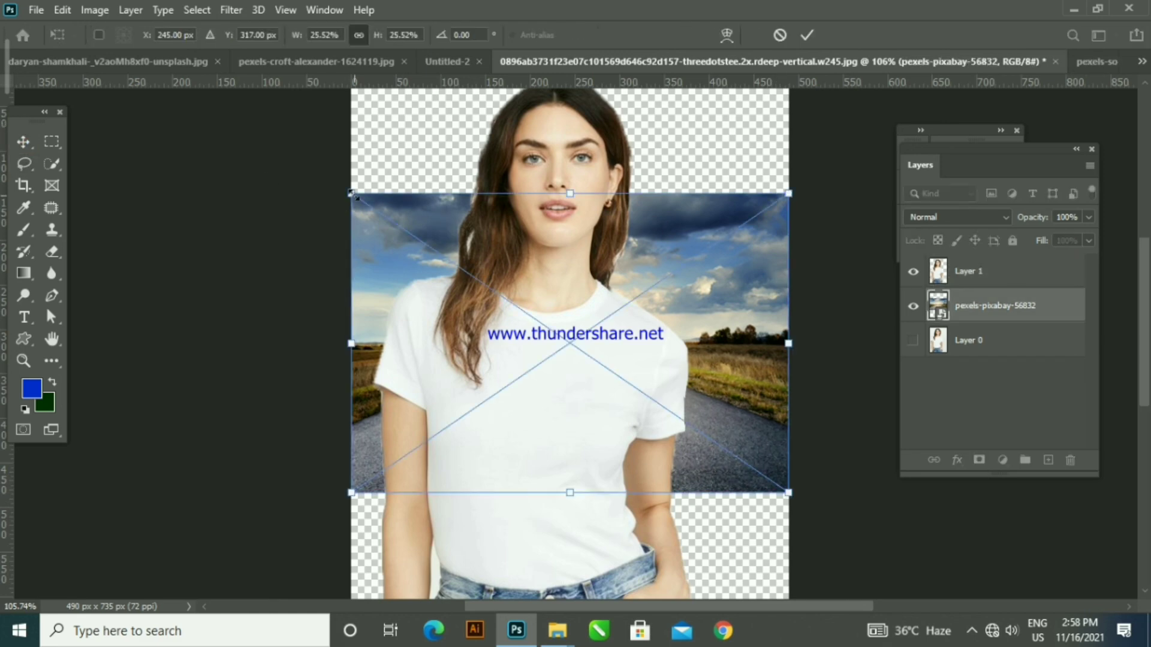
{"action": "left_click_drag", "start_coordinate": [354, 195], "coordinate": [136, 124]}
{"action": "key", "text": "ctrl+minus"}
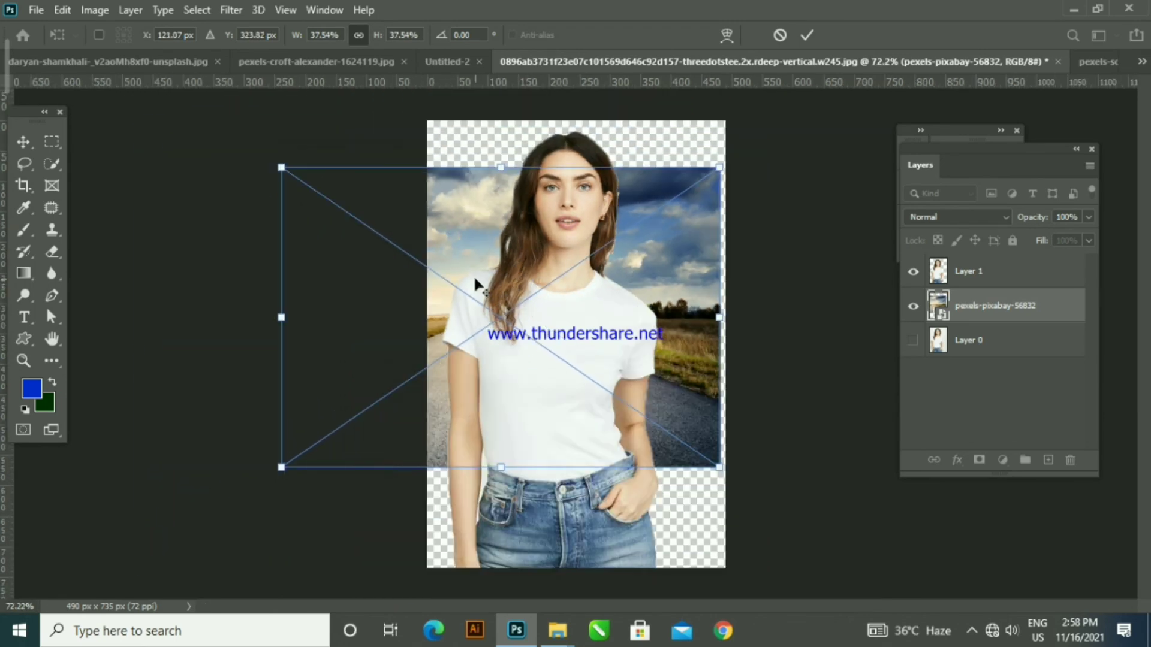
{"action": "left_click_drag", "start_coordinate": [720, 168], "coordinate": [802, 110]}
{"action": "left_click_drag", "start_coordinate": [711, 229], "coordinate": [696, 302]}
{"action": "left_click_drag", "start_coordinate": [784, 188], "coordinate": [891, 118]}
{"action": "left_click_drag", "start_coordinate": [742, 231], "coordinate": [738, 231]}
{"action": "left_click", "coordinate": [807, 35]}
- Rasterize the pexels-pixabay-56832 road layer
{"action": "scroll", "coordinate": [711, 235], "scroll_direction": "up", "scroll_amount": 3}
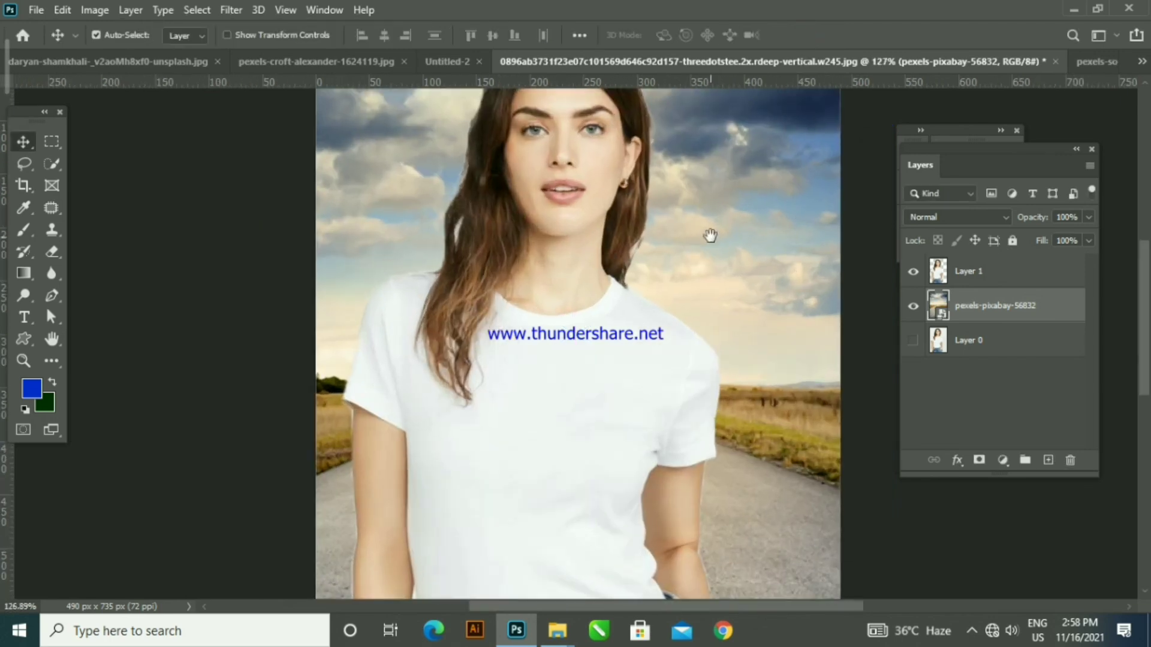
{"action": "scroll", "coordinate": [711, 235], "scroll_direction": "down", "scroll_amount": 2}
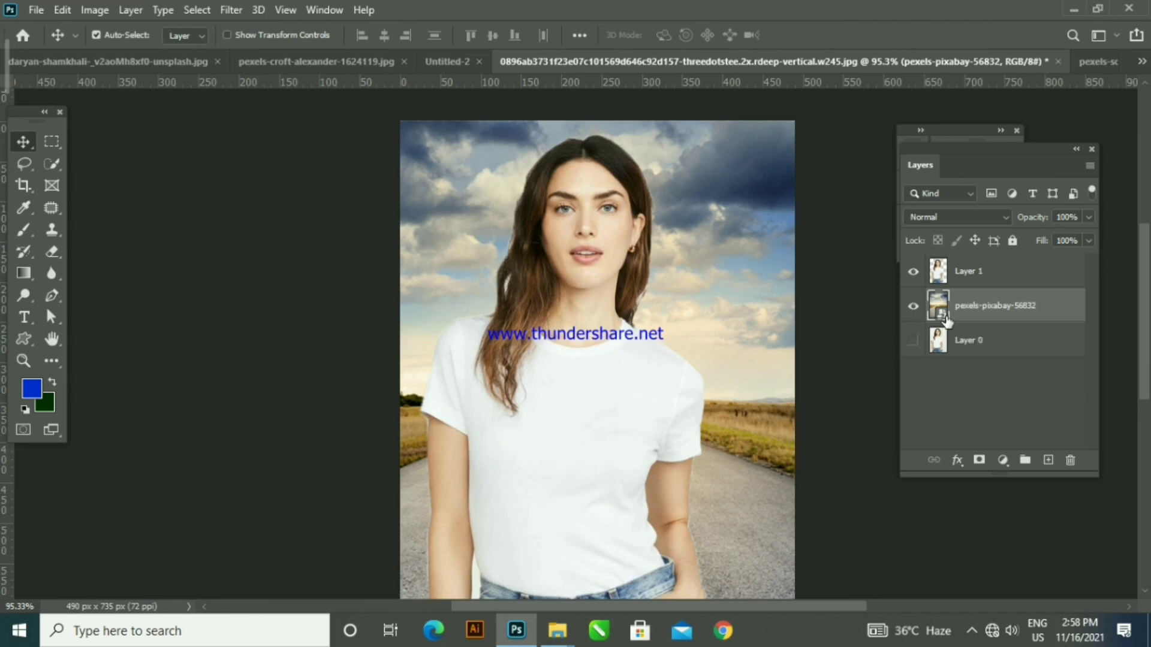
{"action": "right_click", "coordinate": [981, 306]}
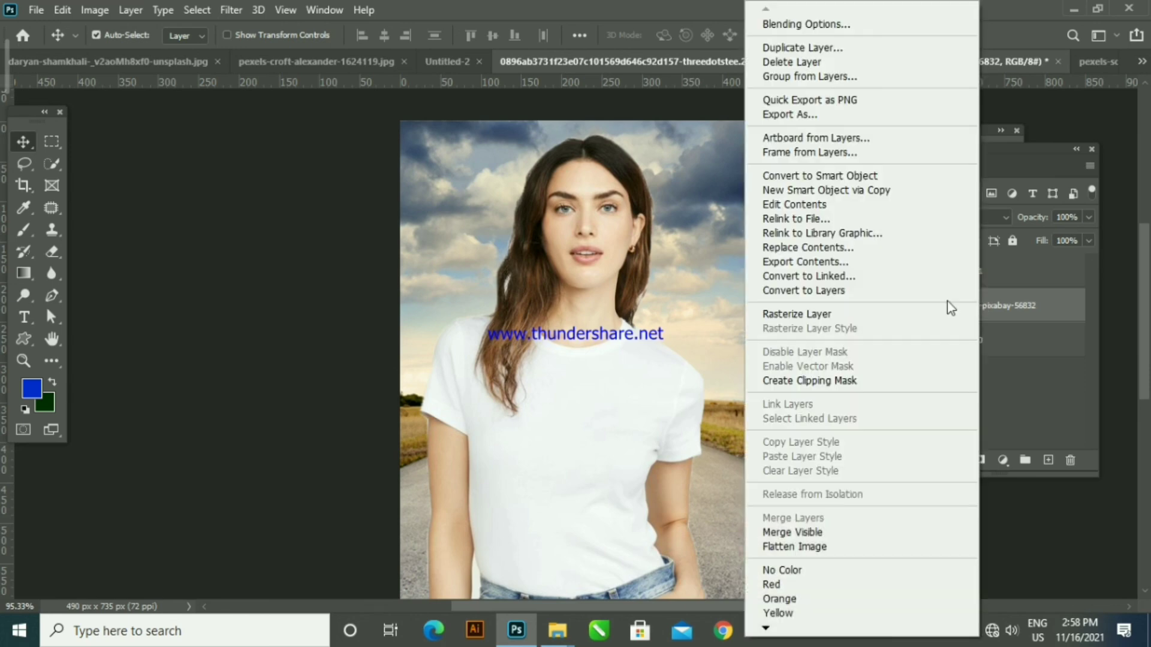
{"action": "left_click", "coordinate": [828, 315]}
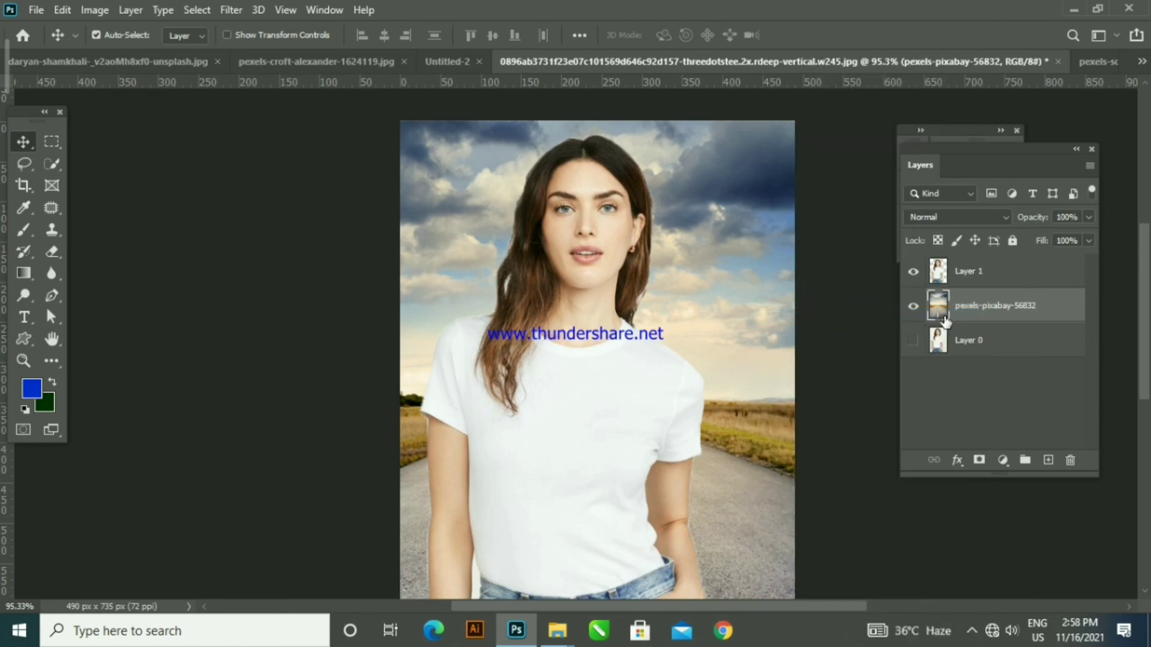
- Select the sky down to the horizon on the road layer with a rectangular marquee and hide Layer 1
{"action": "scroll", "coordinate": [441, 329], "scroll_direction": "down", "scroll_amount": 3}
{"action": "left_click", "coordinate": [51, 142]}
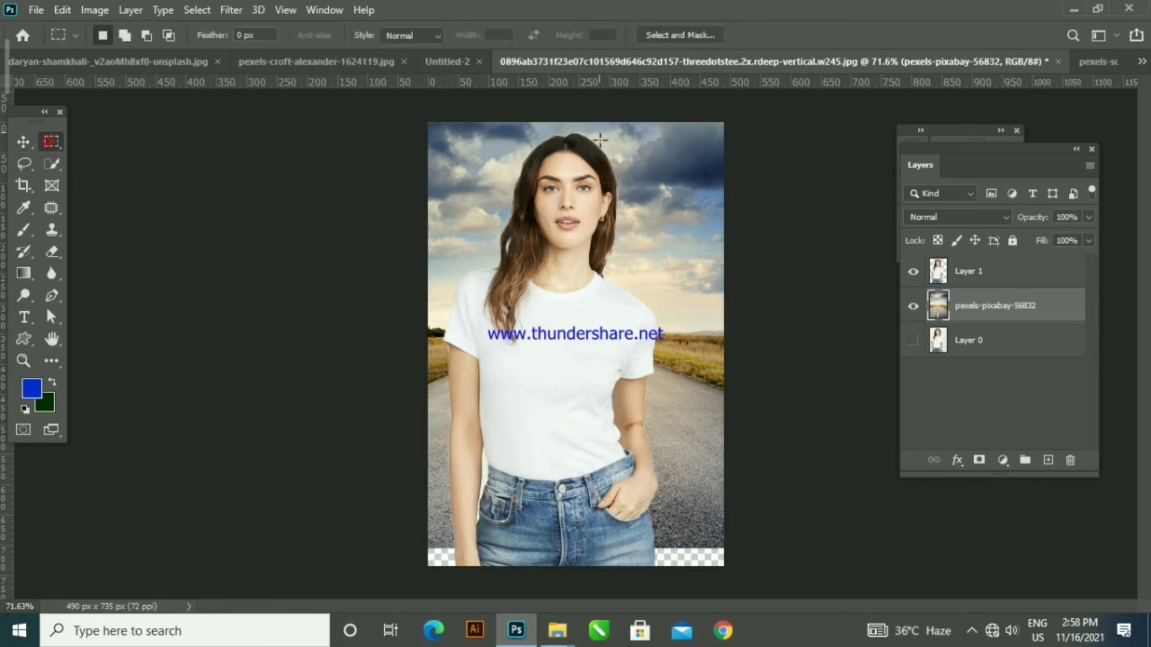
{"action": "left_click_drag", "start_coordinate": [413, 119], "coordinate": [723, 331]}
{"action": "left_click", "coordinate": [915, 272]}
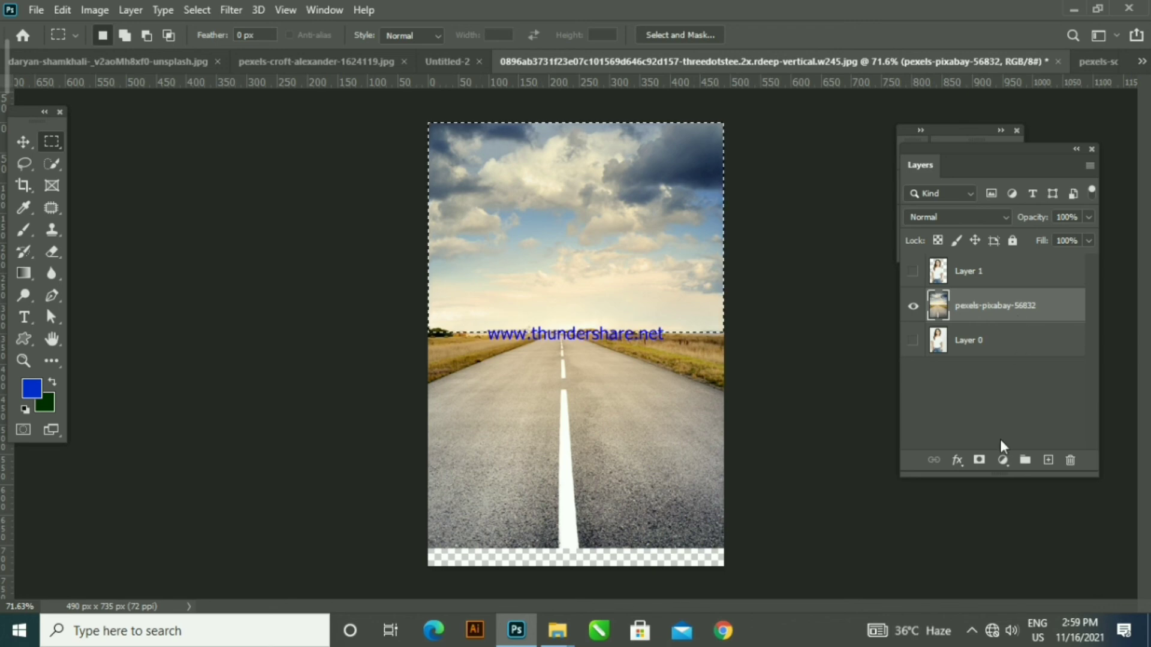
- Add a Hue/Saturation adjustment layer for the selected sky with Hue +26 and Saturation +16, and show Layer 1 again
{"action": "left_click", "coordinate": [1003, 460]}
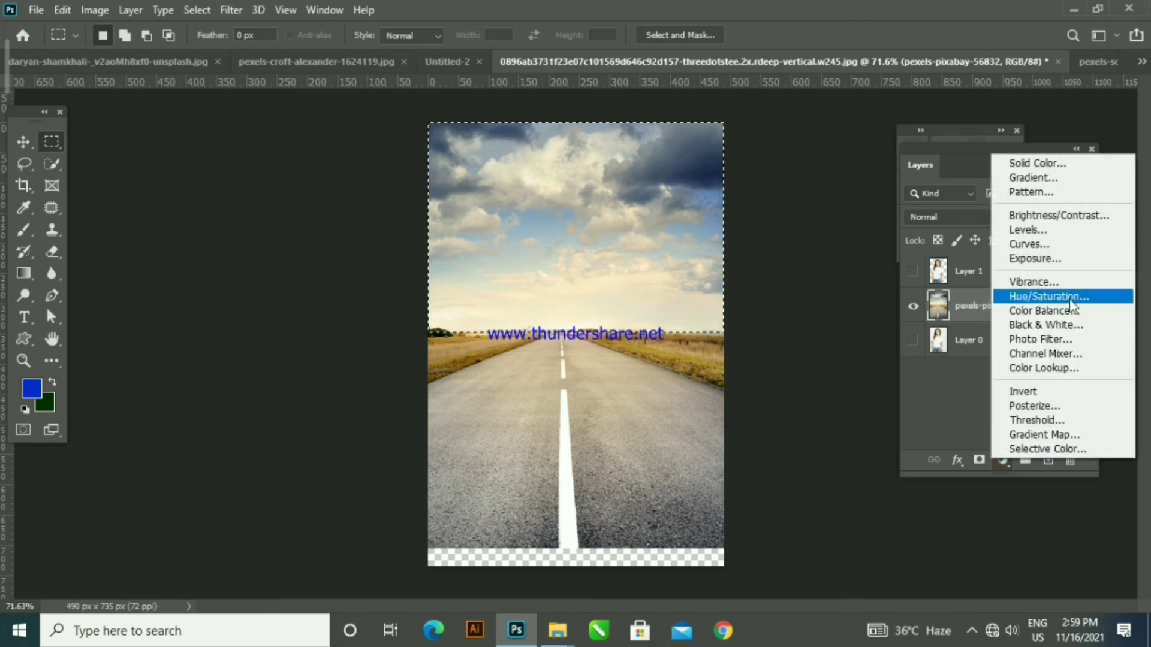
{"action": "left_click", "coordinate": [1049, 296]}
{"action": "left_click_drag", "start_coordinate": [769, 302], "coordinate": [779, 334]}
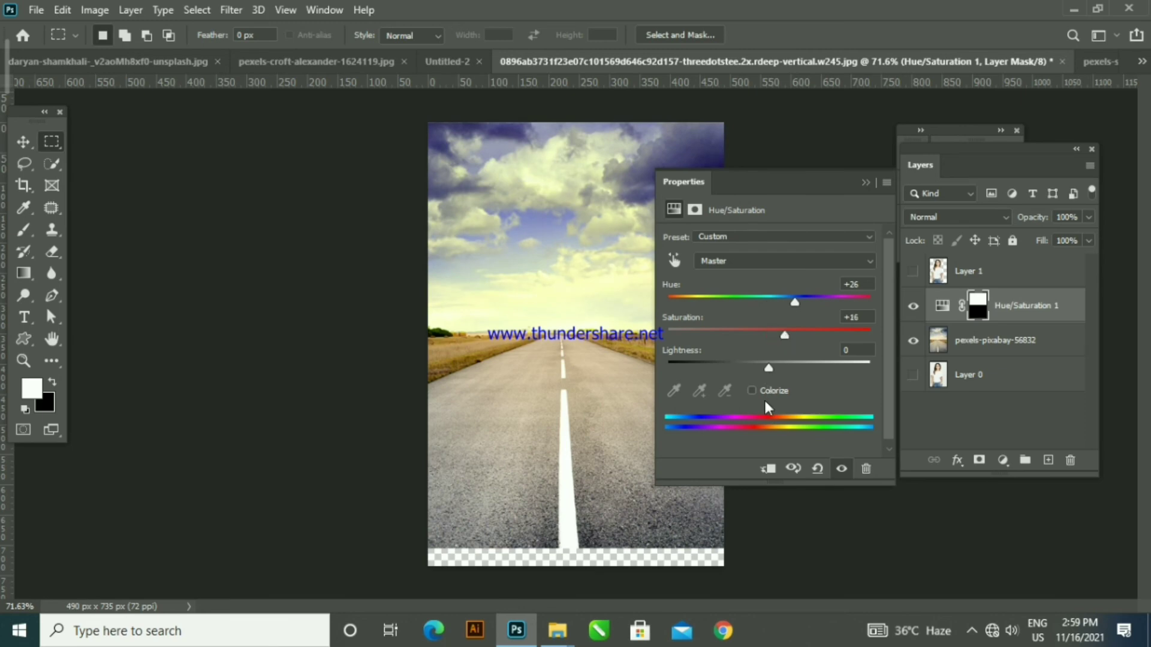
{"action": "left_click", "coordinate": [867, 182]}
{"action": "key", "text": "ctrl+0"}
{"action": "left_click", "coordinate": [913, 274]}
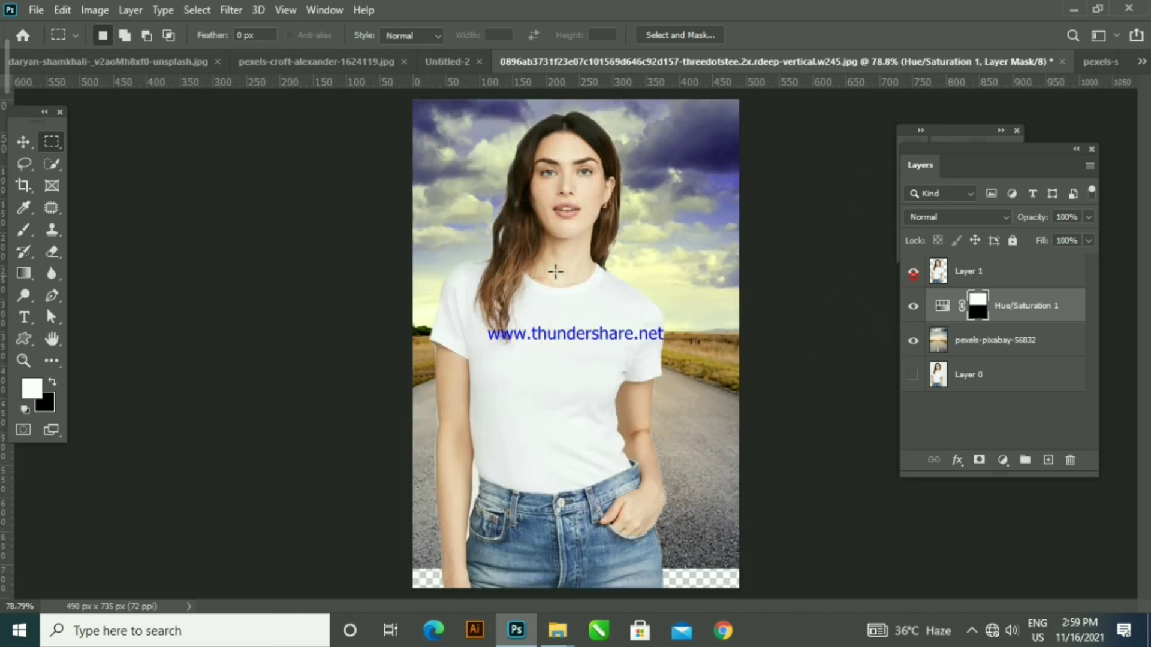
- Toggle the Hue/Saturation 1 layer's visibility repeatedly to compare the sky with and without the adjustment, leaving it visible
{"action": "left_click", "coordinate": [912, 306]}
{"action": "left_click", "coordinate": [913, 306]}
{"action": "left_click", "coordinate": [912, 306]}
{"action": "left_click", "coordinate": [912, 306]}
{"action": "left_click", "coordinate": [910, 309]}
{"action": "left_click", "coordinate": [911, 309]}
{"action": "left_click", "coordinate": [910, 309]}
{"action": "left_click", "coordinate": [910, 308]}
{"action": "left_click", "coordinate": [911, 309]}
{"action": "left_click", "coordinate": [911, 308]}
{"action": "left_click", "coordinate": [911, 309]}
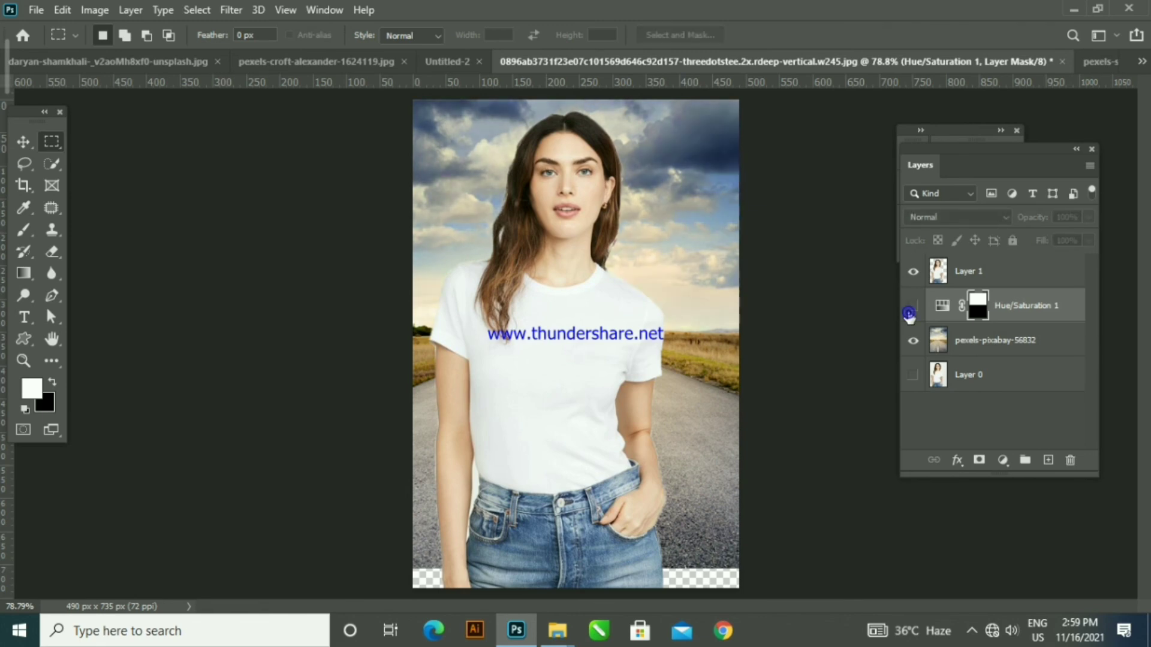
{"action": "left_click", "coordinate": [910, 309]}
{"action": "left_click", "coordinate": [910, 309]}
{"action": "left_click", "coordinate": [911, 308]}
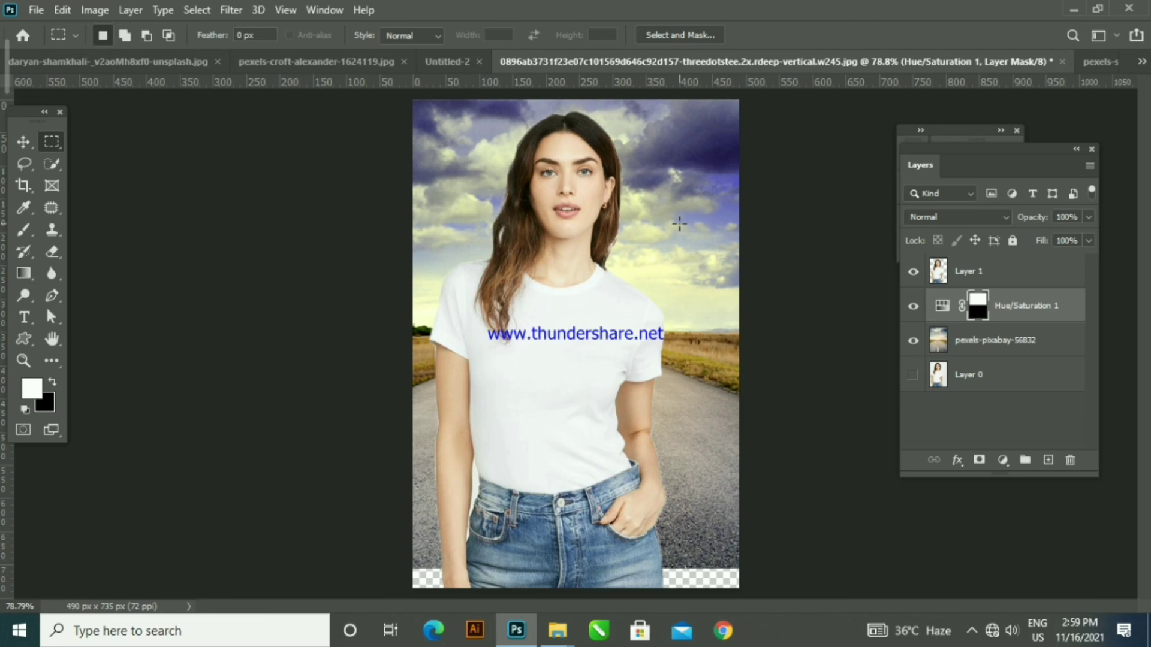
- Switch to File Explorer and look through the images in New folder for another picture
{"action": "scroll", "coordinate": [483, 259], "scroll_direction": "down", "scroll_amount": 1}
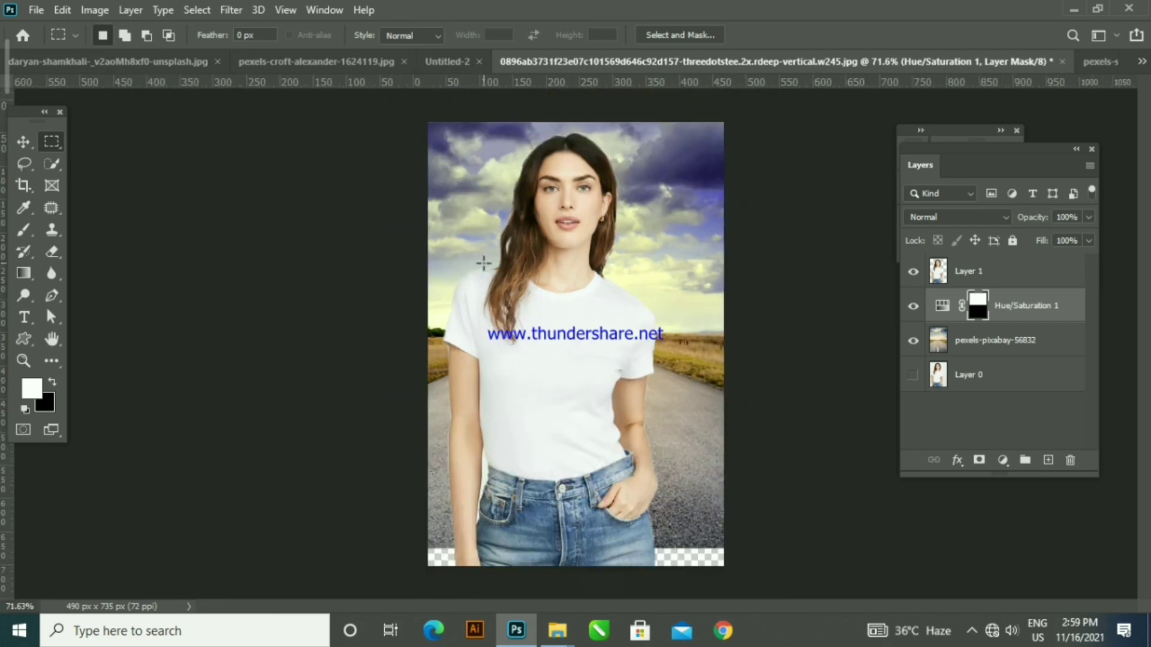
{"action": "key", "text": "alt+Tab"}
{"action": "left_click", "coordinate": [881, 447]}
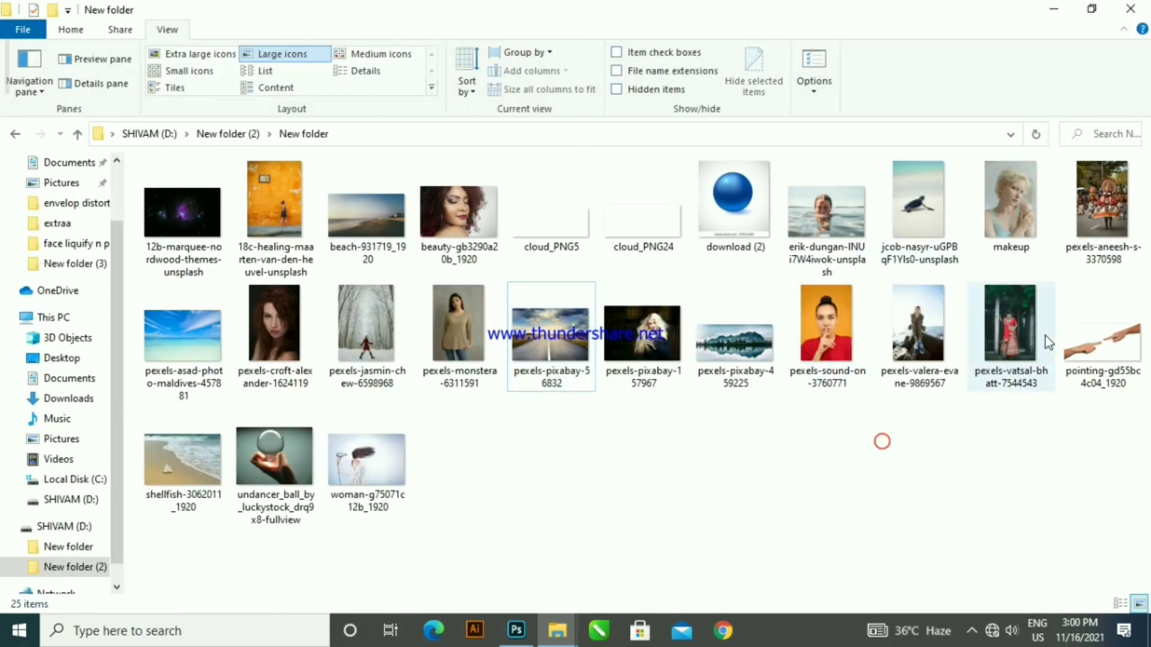